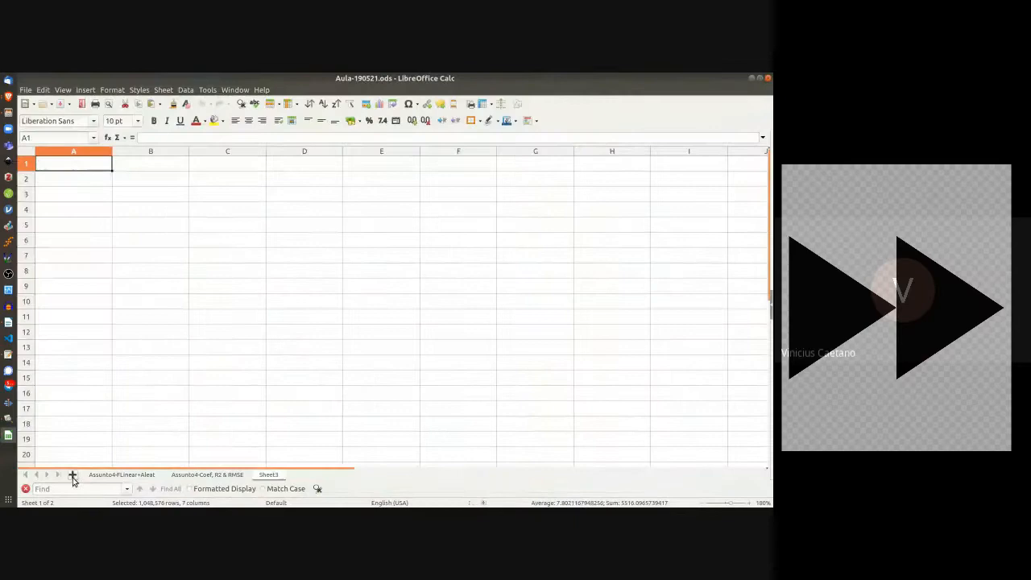
Step: Delete the surplus sheet from the workbook and name the remaining working sheet Assunto4-Lc95%
right_click(203, 475)
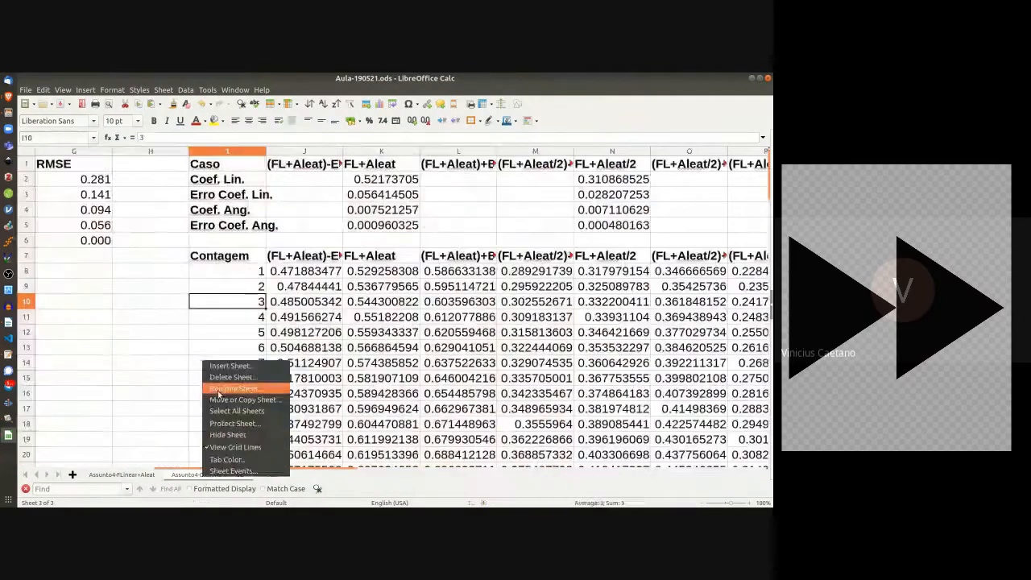
click(219, 378)
double_click(97, 476)
text(Assunto4-Lc95%)
click(440, 310)
Step: Delete the unneeded model columns so that Aleat/5+ML directly follows Mod_Linear in column D
click(458, 195)
right_click(289, 166)
drag(305, 152, 463, 168)
key(Escape)
key(ctrl+minus)
click(304, 179)
Step: Head columns E and F with bold titles 1.1*(Aleat/5+ML) and 0.9*(Aleat/5+ML), and fit the column width to the text
click(382, 164)
click(200, 138)
text(1.1*(Aleat/5+ML))
key(Return)
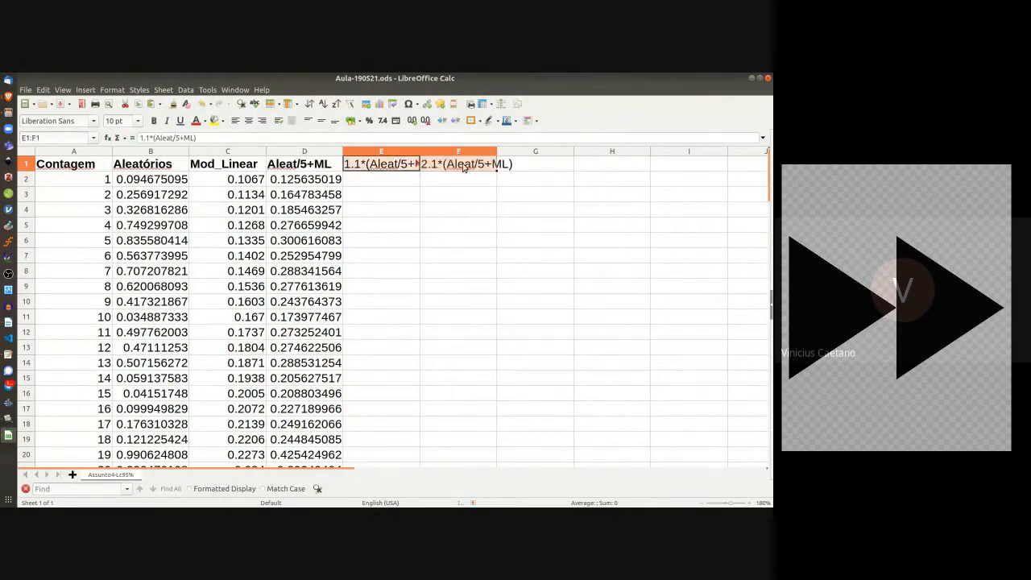
double_click(463, 166)
text(0.9)
key(Return)
double_click(421, 151)
drag(391, 164, 488, 166)
Step: Calculate the first scaled values with =D2*1.1 in E2 and =D2*0.9 in F2
click(391, 180)
text(=*1.1)
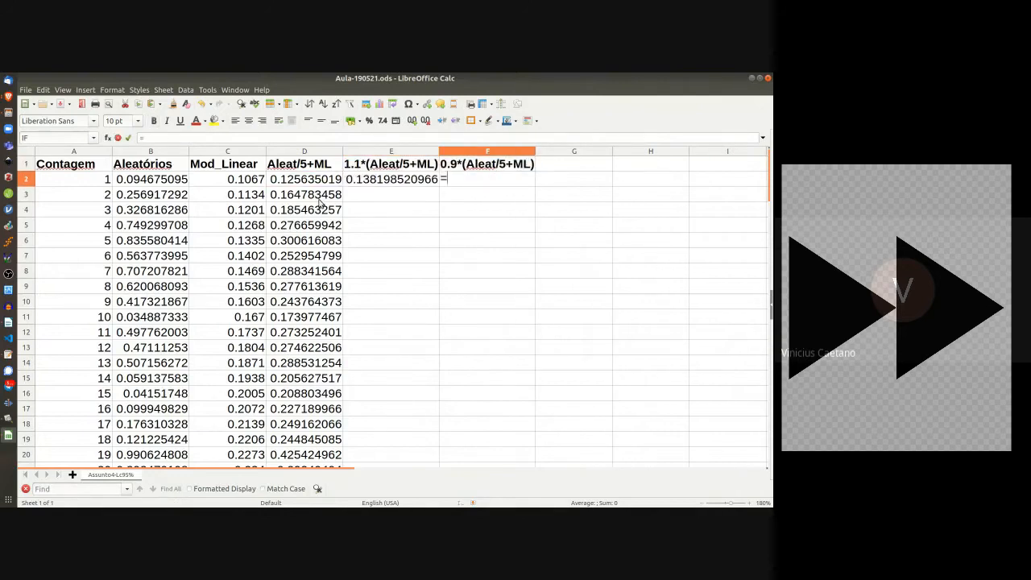
click(319, 179)
text(*0.9)
key(Return)
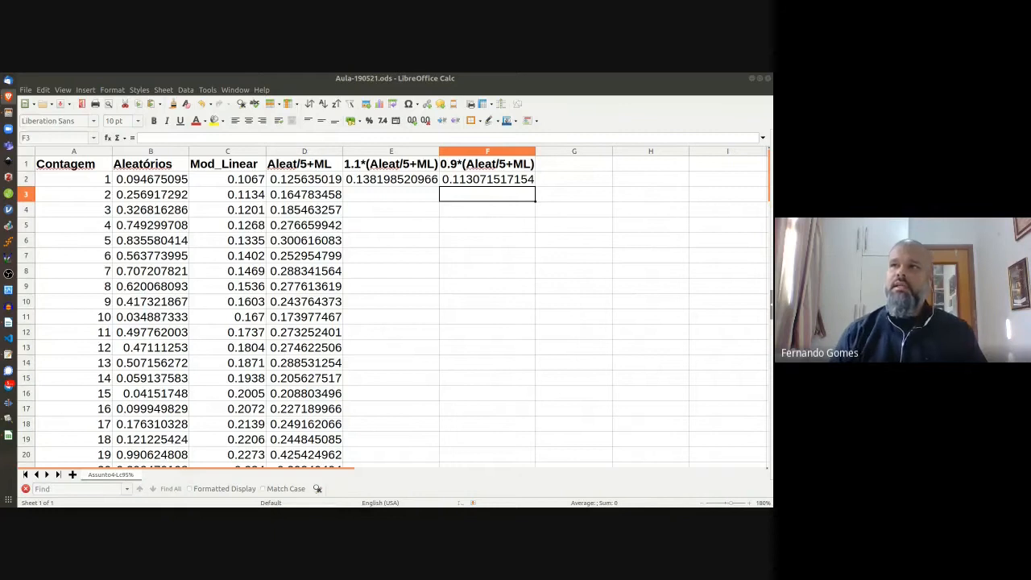
Step: Review the headers in E1 and F1 and the formulas in E2 and F2
click(296, 153)
click(373, 167)
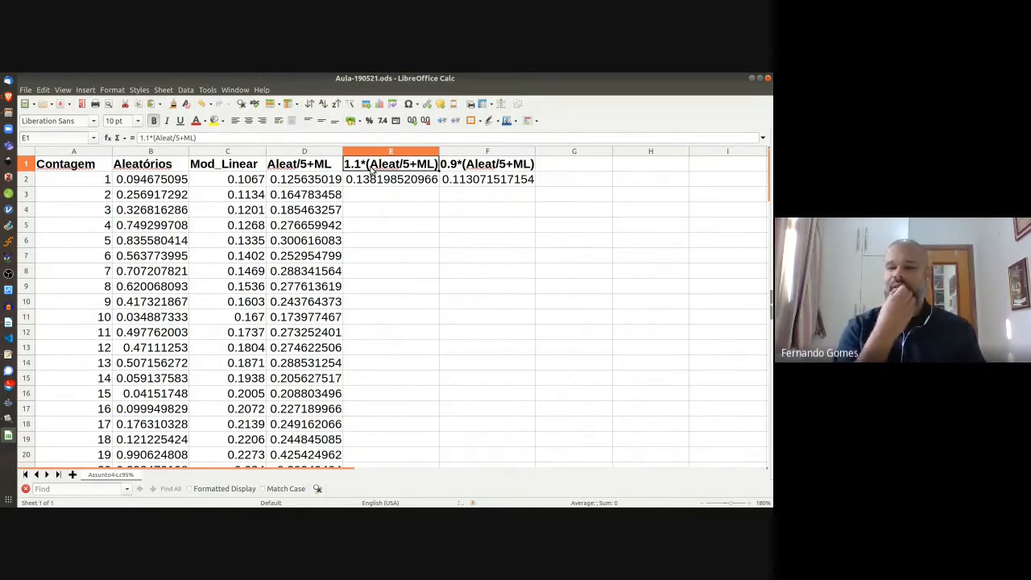
key(Right)
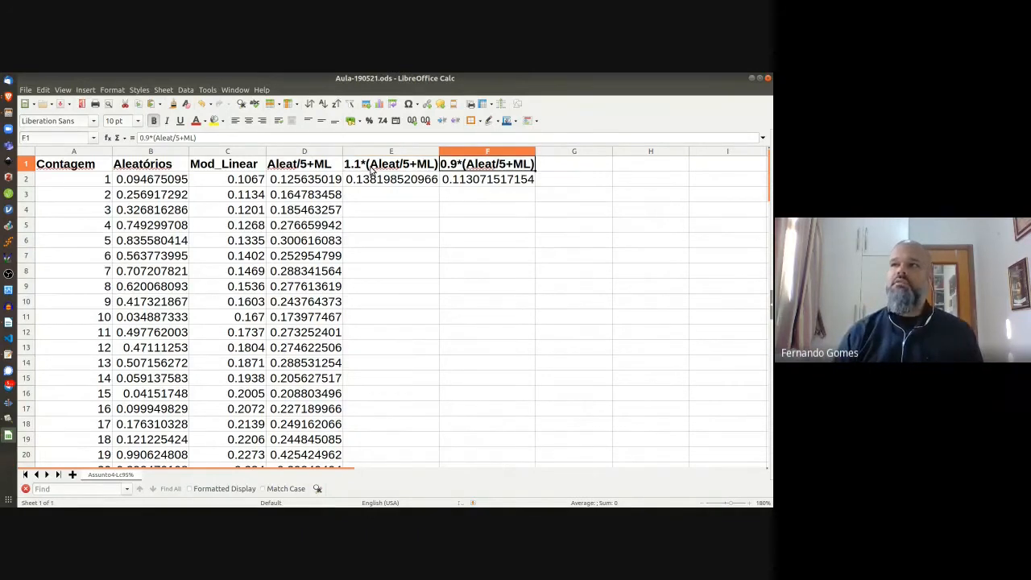
key(Down)
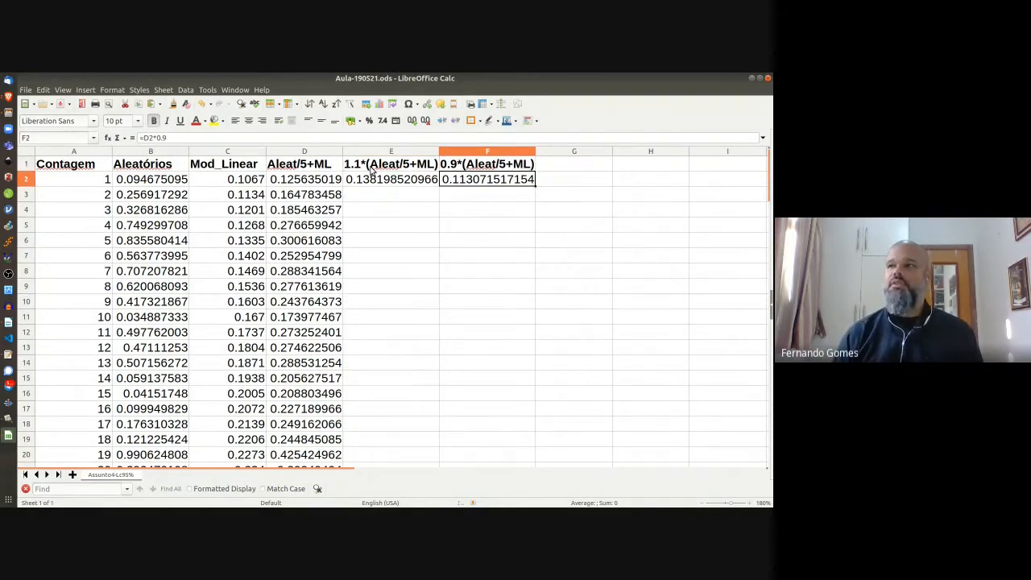
key(shift+Left)
key(Left)
key(Right)
key(Left)
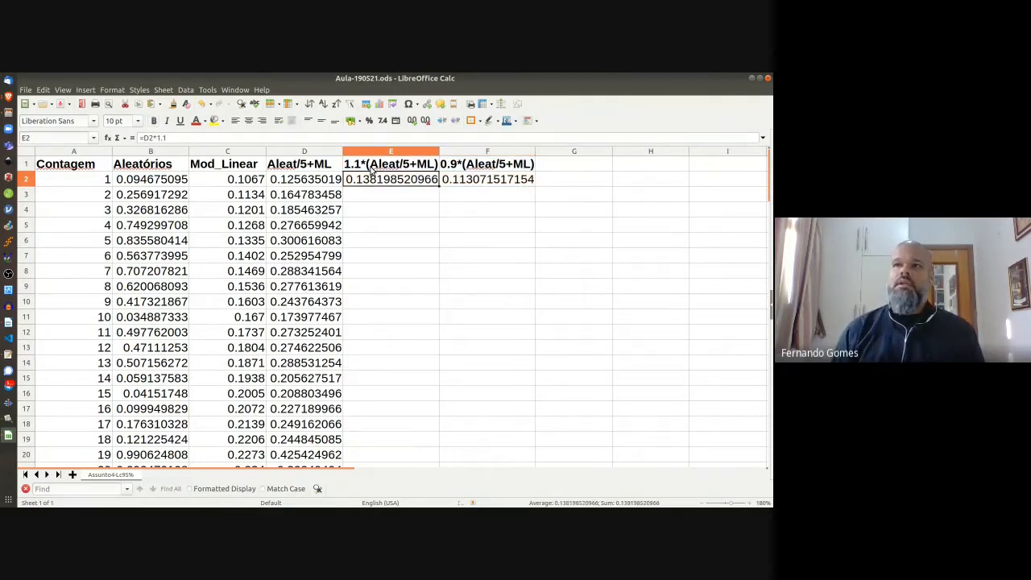
click(162, 137)
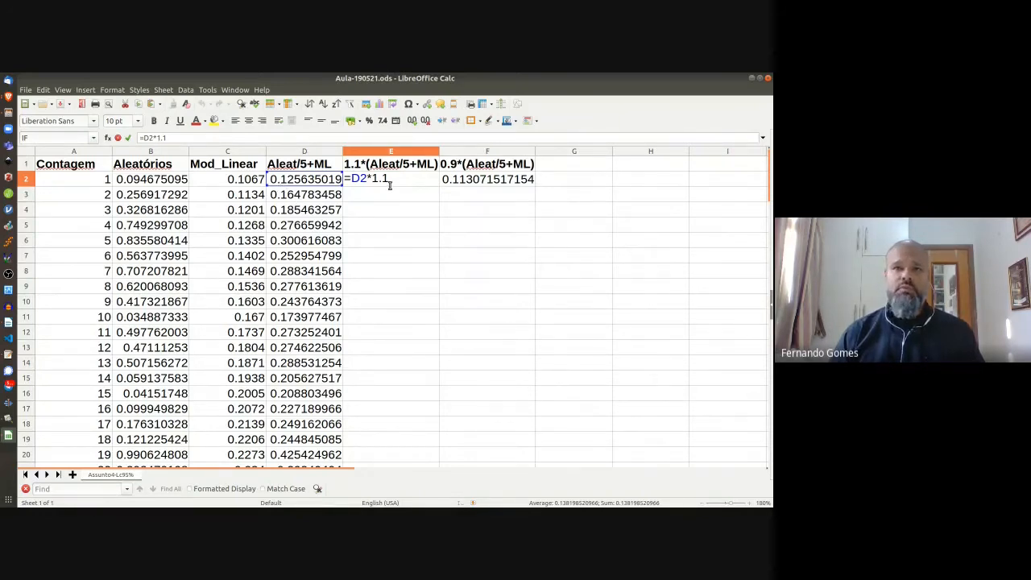
key(Return)
key(Up)
key(Right)
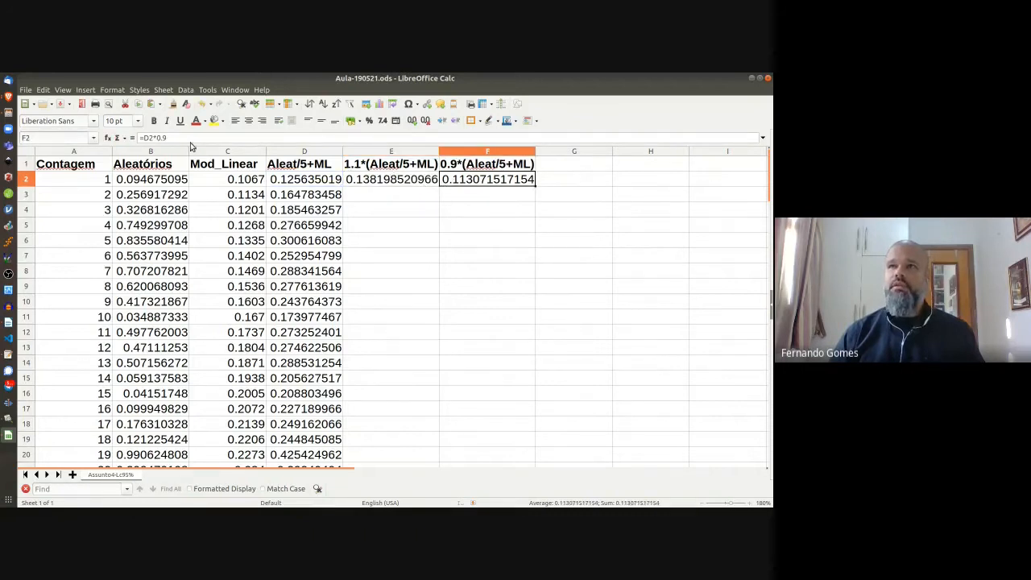
click(193, 138)
key(Escape)
Step: Fill the formulas in E2:F2 down to row 102 and check the filled columns through to the end
click(387, 178)
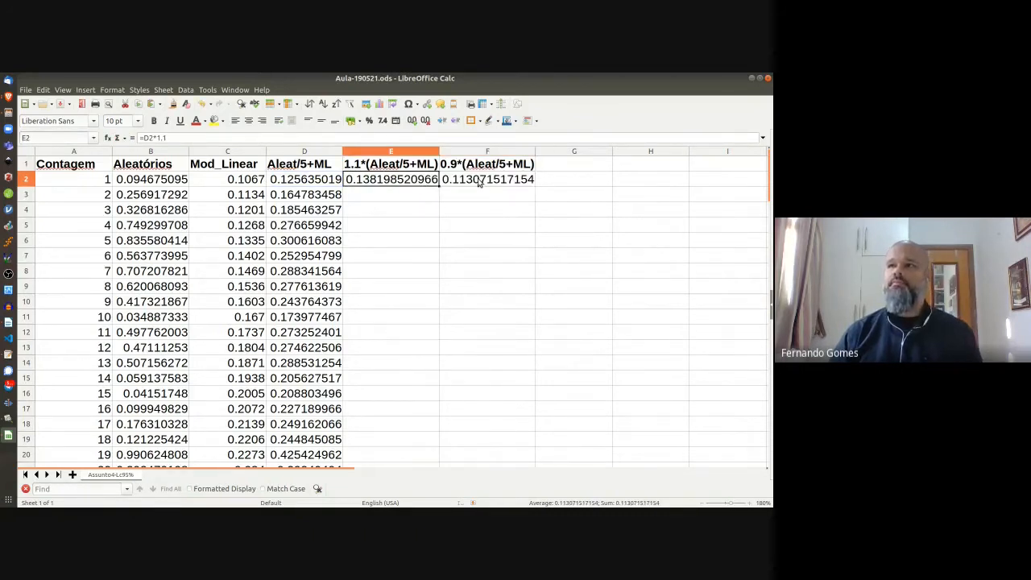
shift+click(478, 184)
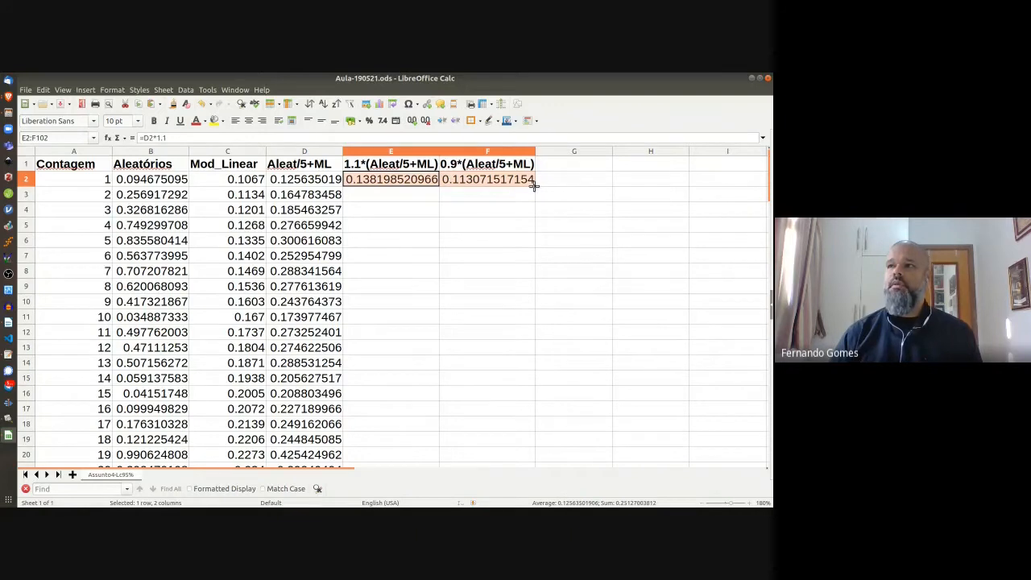
double_click(534, 184)
scroll(609, 340, down, 6)
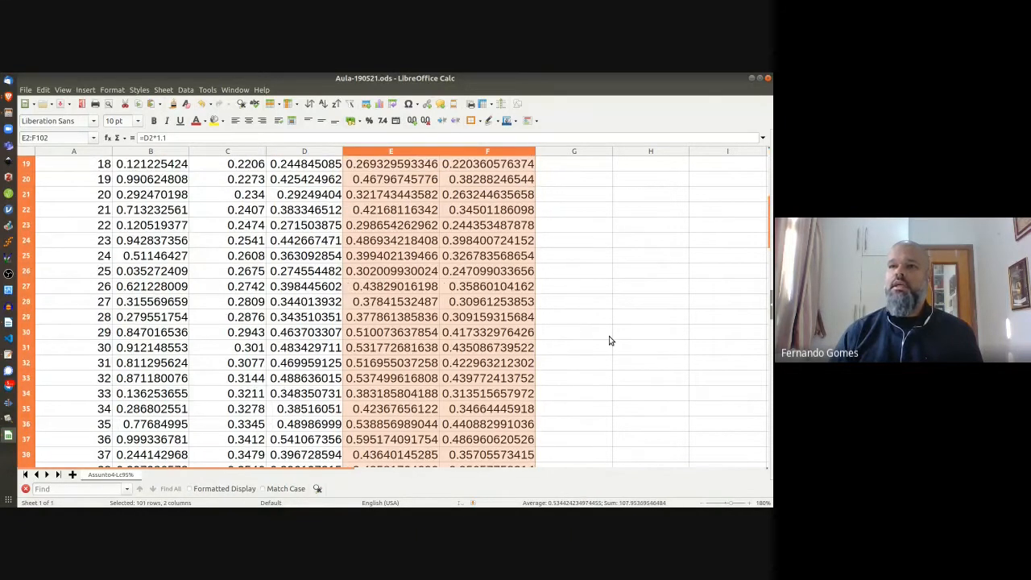
scroll(620, 351, down, 18)
scroll(633, 358, down, 5)
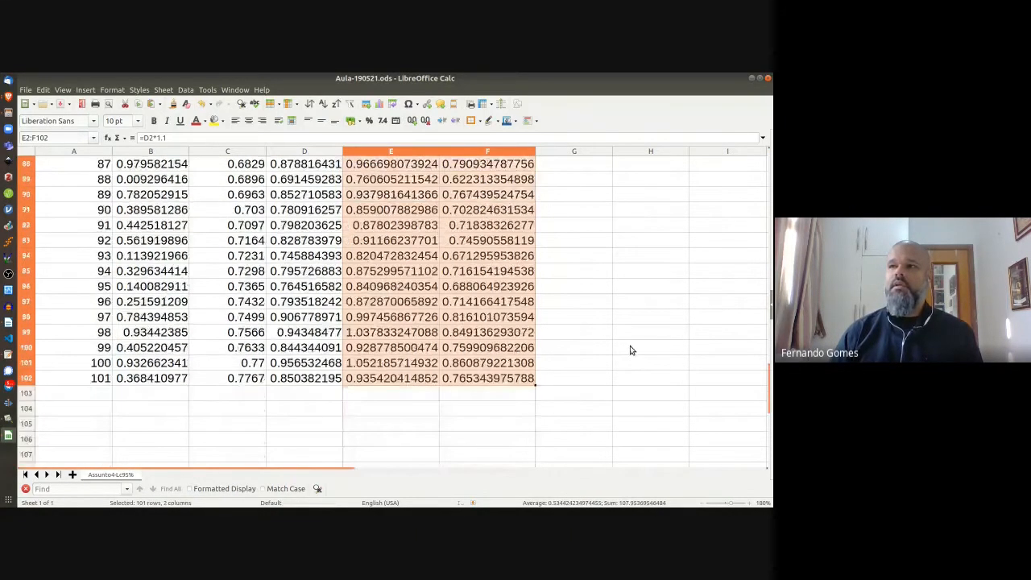
scroll(628, 332, up, 3)
scroll(617, 302, up, 20)
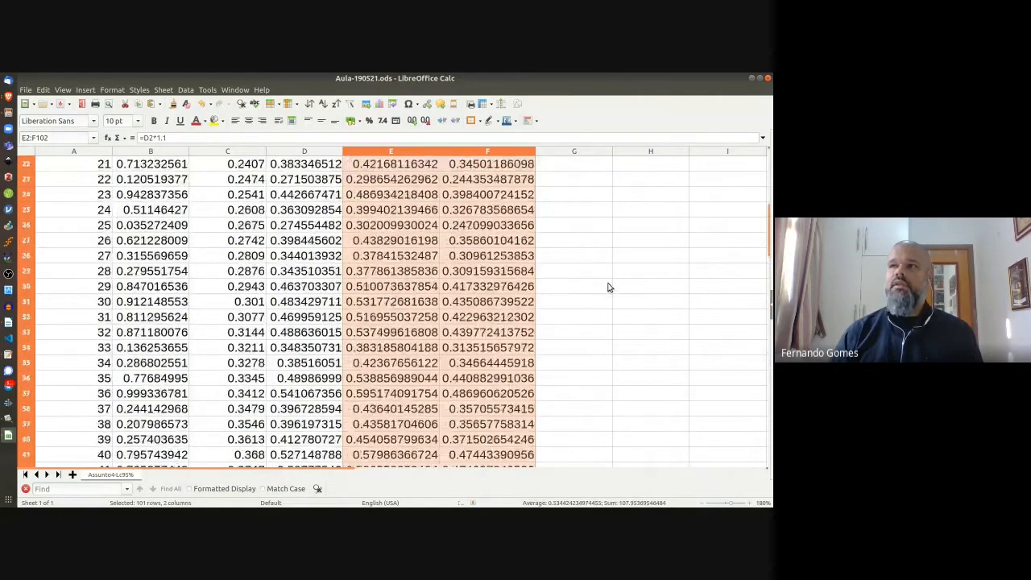
scroll(610, 278, up, 5)
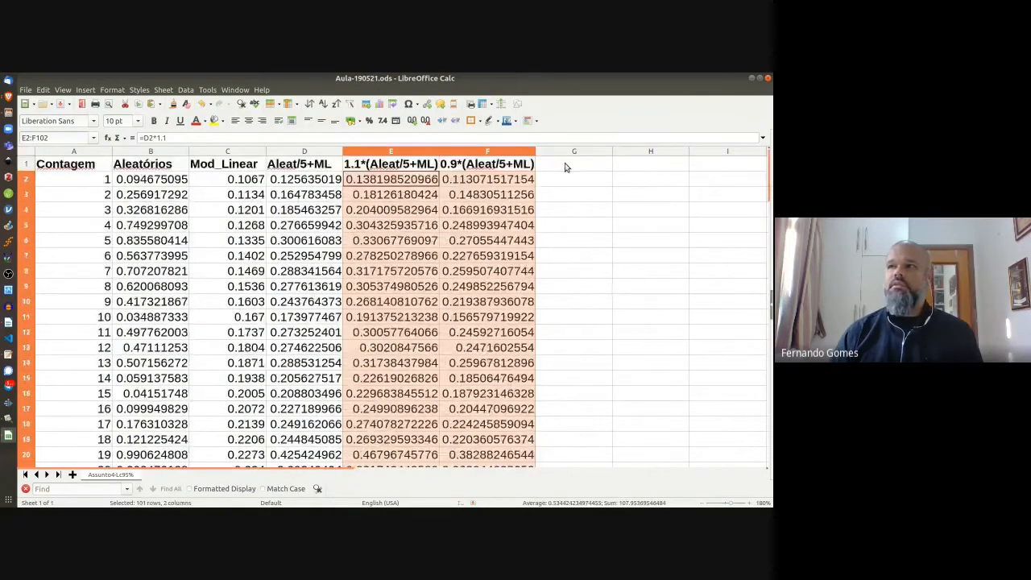
Step: Add the headers Contagem, Media(Aleat/5+ML) and Lc95% in G1:I1 and format them bold and red
click(567, 166)
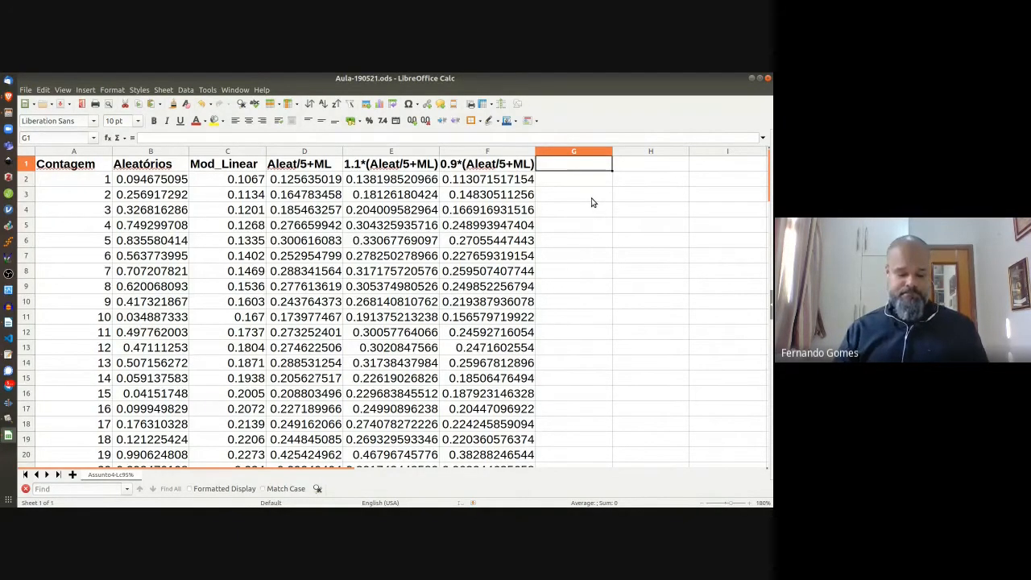
text(Contagem)
key(Tab)
text(Me)
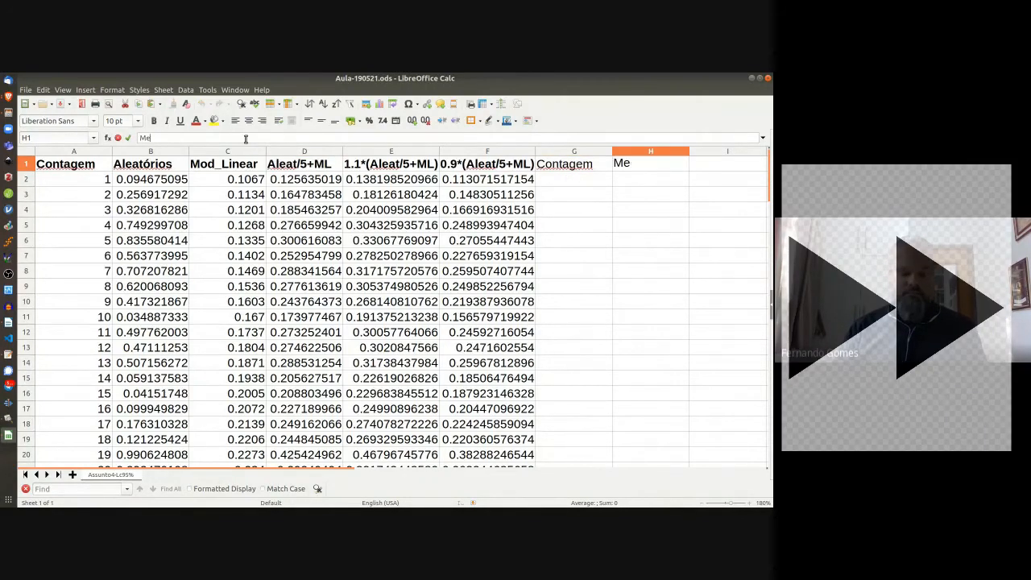
text(dia(Aleat/5+ML))
key(Tab)
text(Lc95%)
key(Return)
drag(689, 151, 724, 151)
drag(574, 164, 612, 164)
click(154, 121)
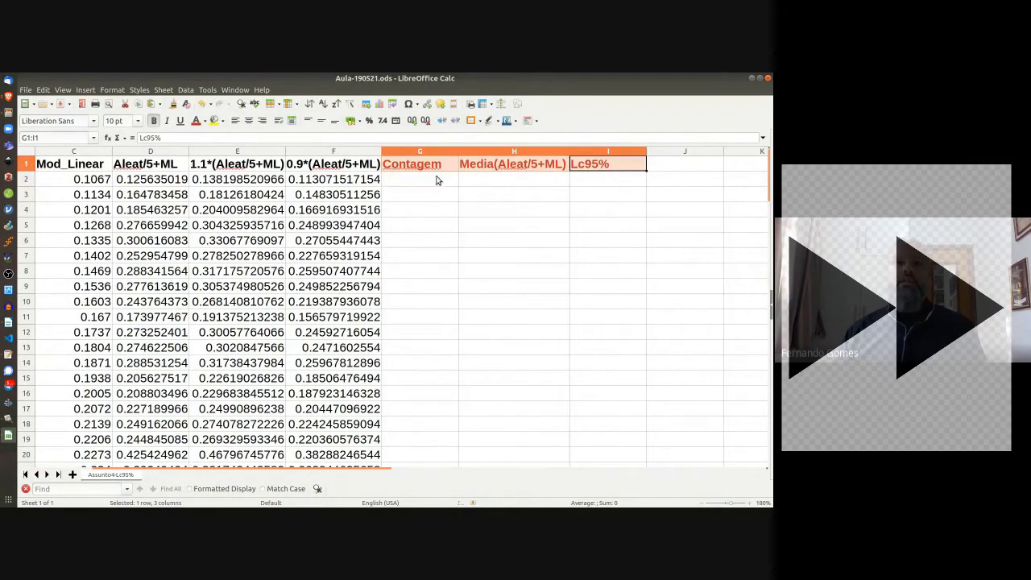
Step: Enter 1 as the first count in G2 and calculate the average of D2:F2 in H2
click(436, 180)
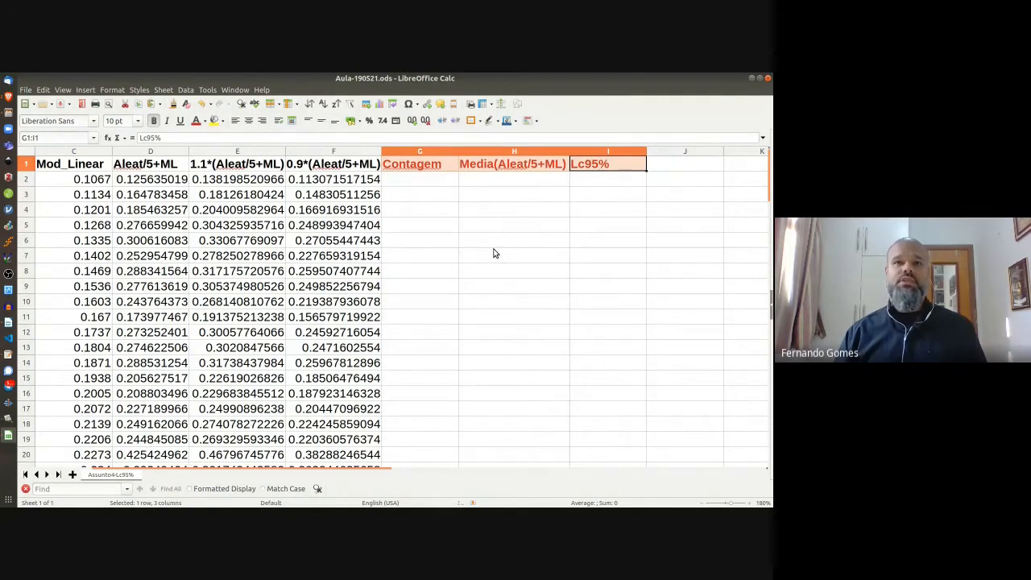
click(426, 186)
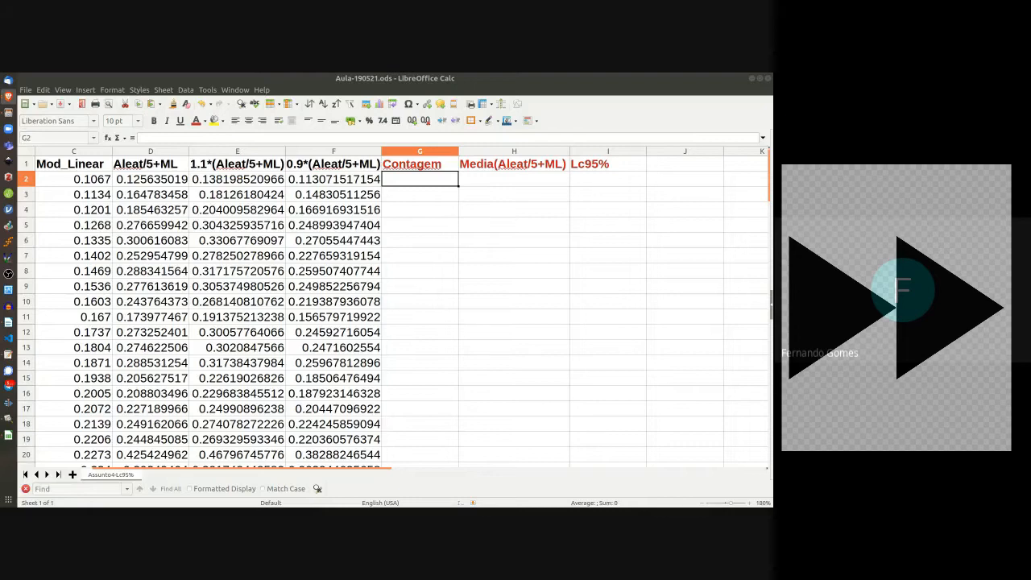
click(421, 178)
text(1)
key(Return)
key(Up)
key(Right)
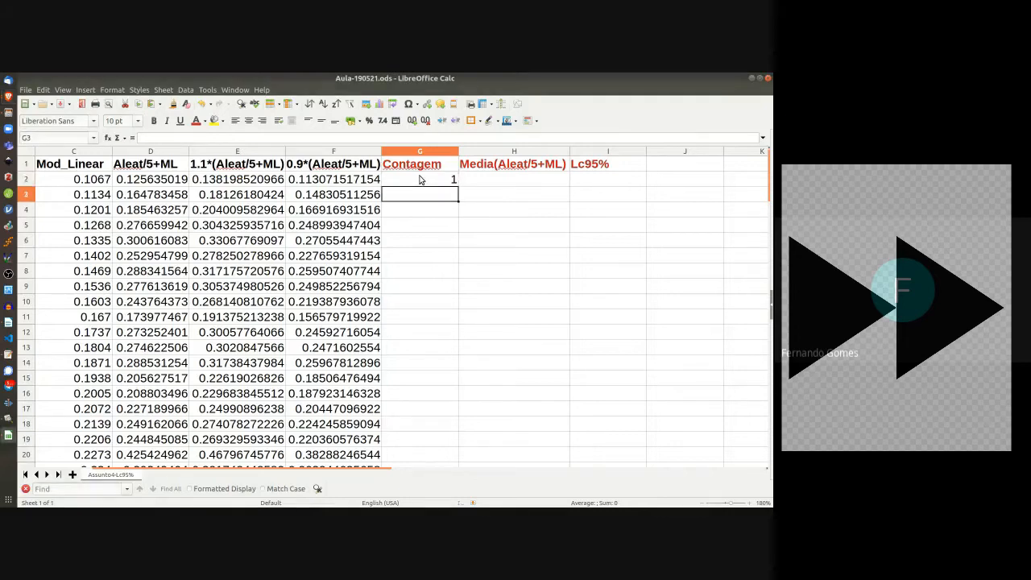
text(=average()
click(160, 181)
text())
key(Return)
Step: Calculate Lc95% in I2 with =4.3*stdev(D2:F2)/(3^.5) and fill G2:I2 down to row 102
key(Up)
key(Right)
text(=4.3*stdev()
drag(161, 180, 355, 181)
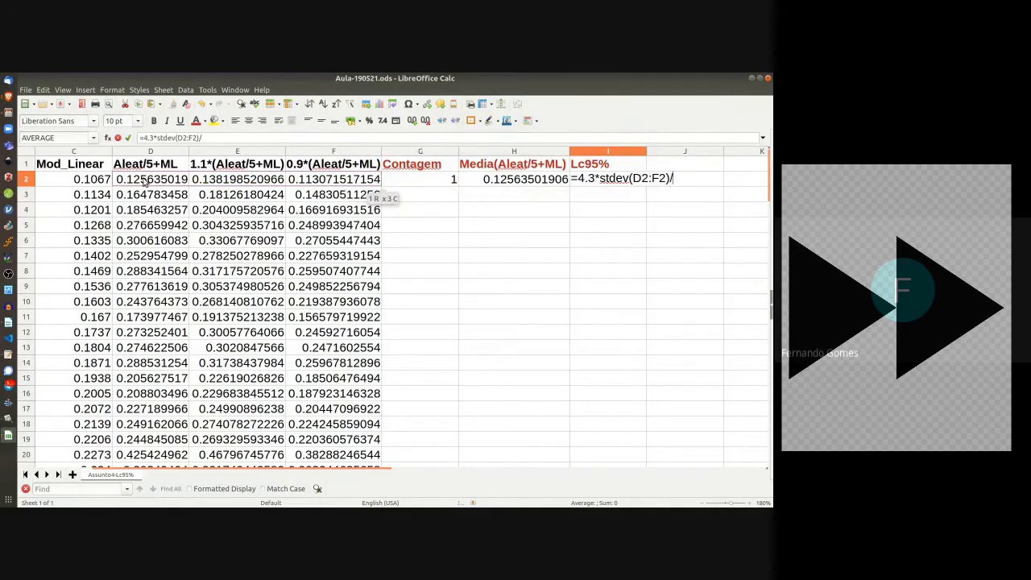
text()/(3^.5))
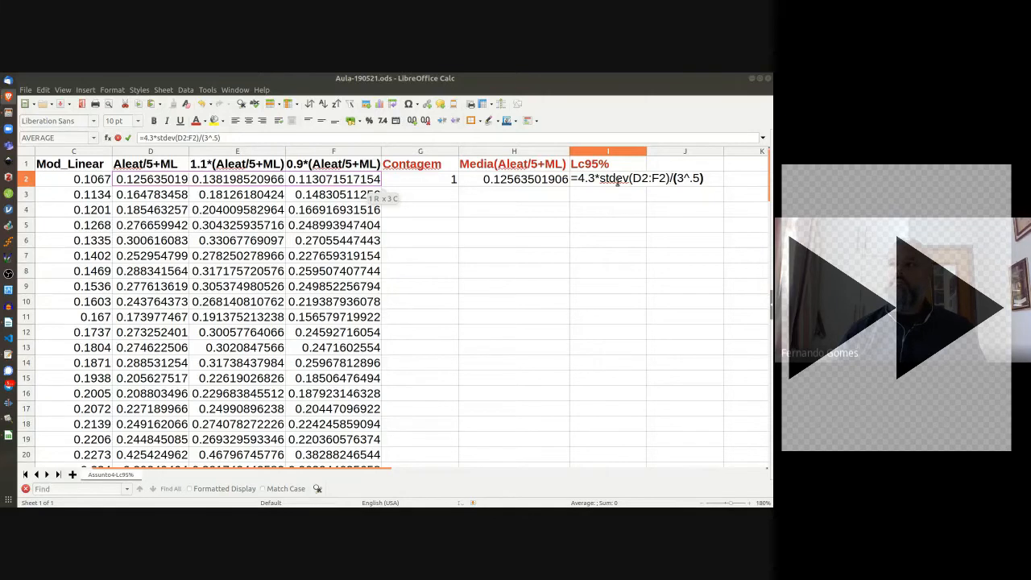
key(Return)
double_click(645, 185)
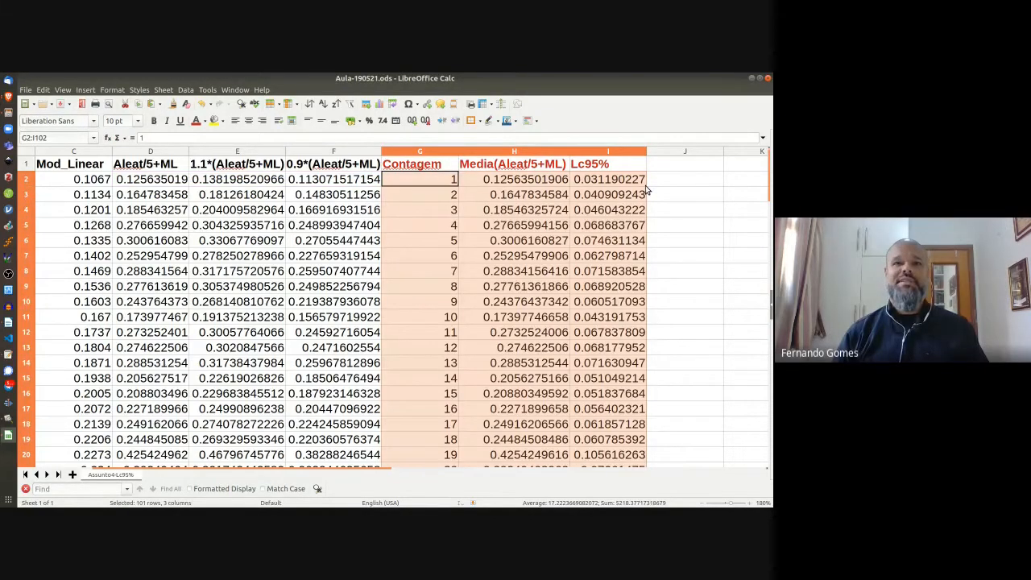
Step: Apply a red font to the whole Contagem, Media(Aleat/5+ML) and Lc95% columns and keep all three selected
click(544, 183)
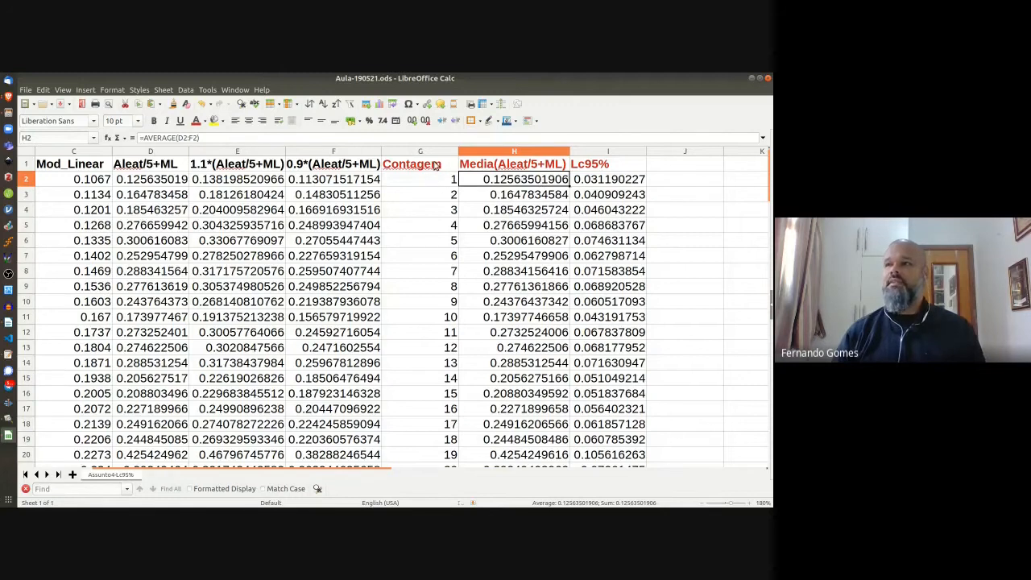
click(436, 152)
shift+click(590, 153)
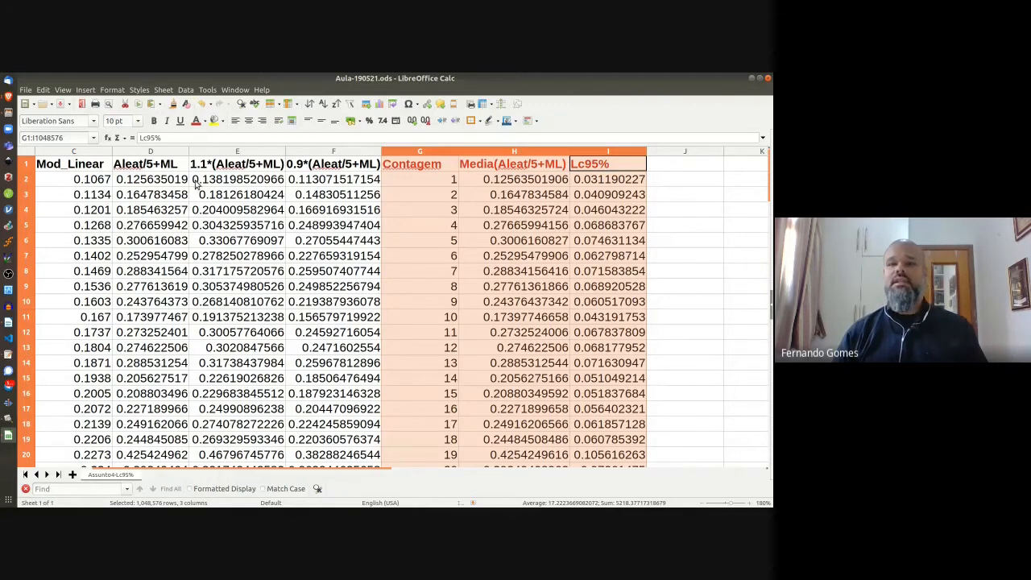
click(437, 166)
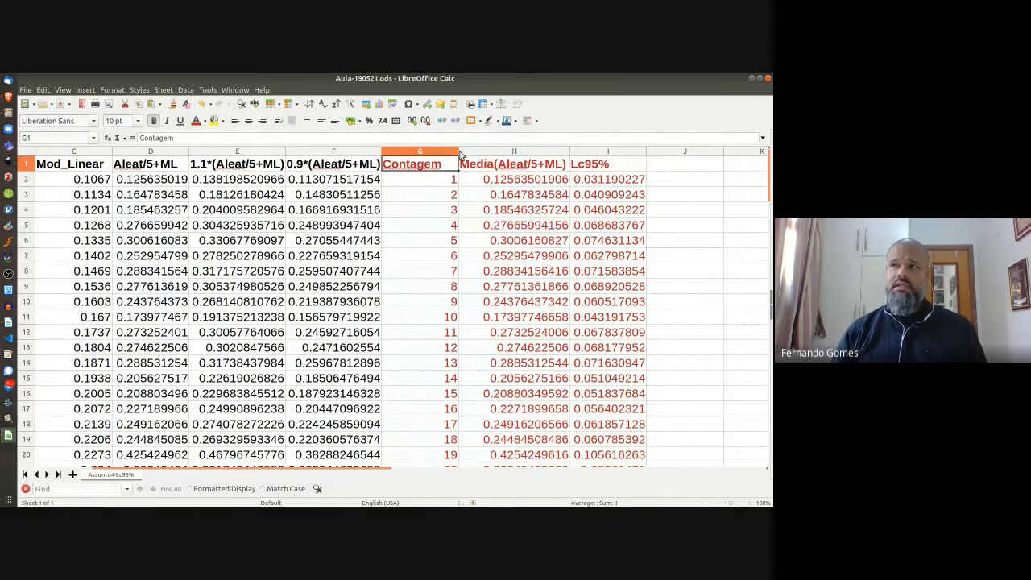
click(456, 155)
shift+click(587, 155)
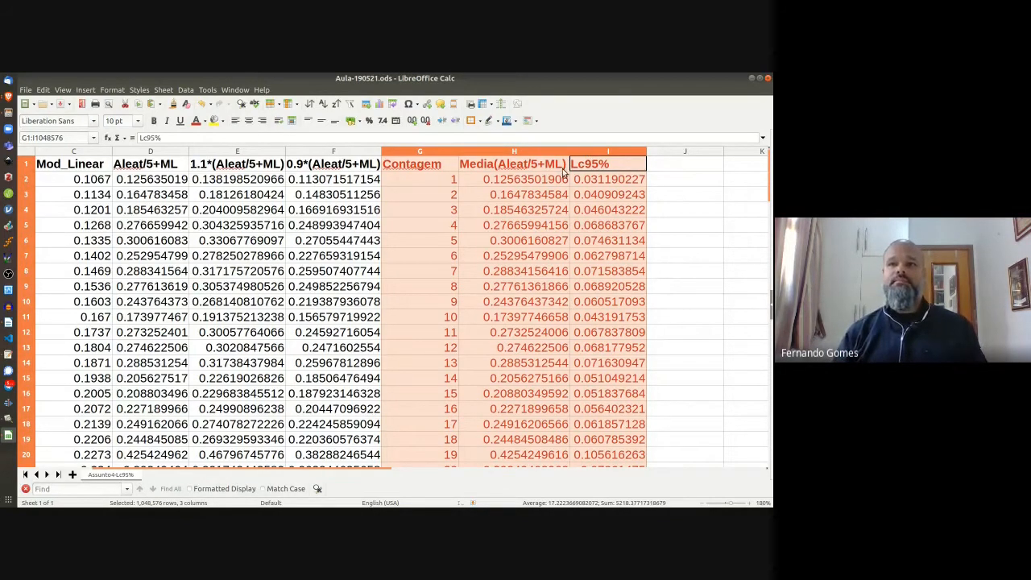
Step: Open the assignment image Assunto4(170521).png, read the instructions of item 4.3 and minimise the image
click(8, 418)
click(546, 158)
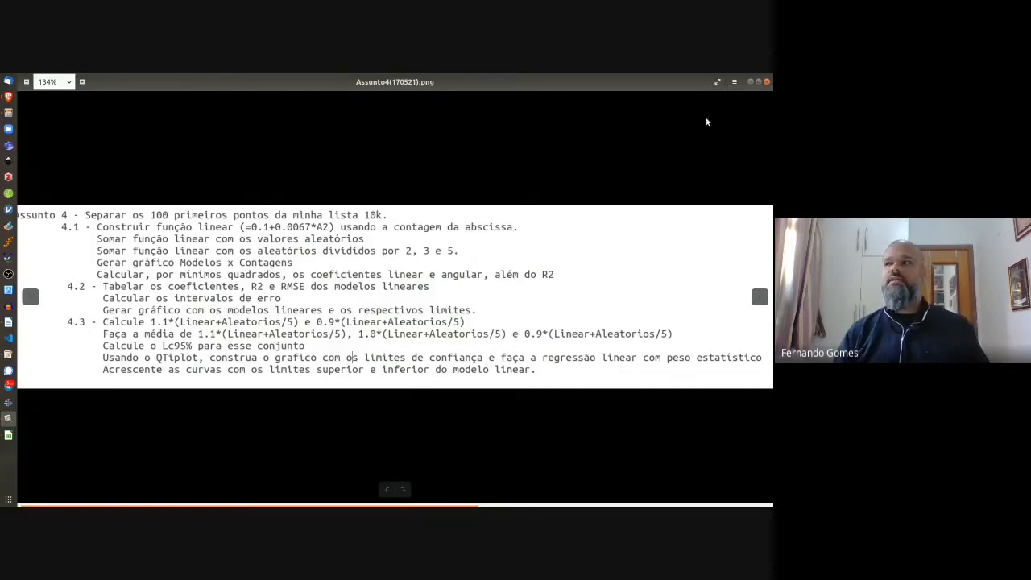
click(752, 83)
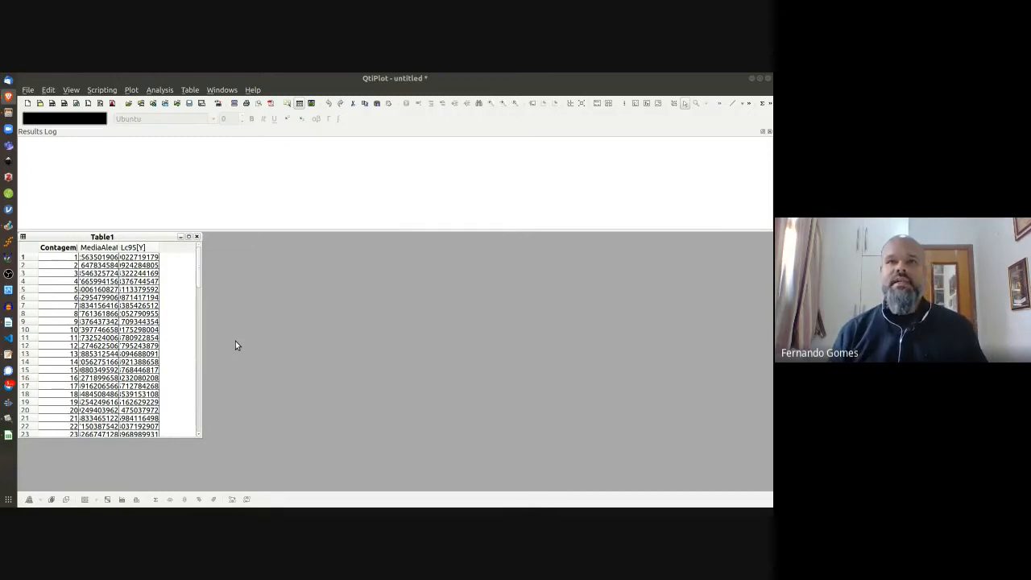
Step: In QtiPlot, close the Results Log and widen the Table1 window with its Contagem and MediaAleat5ML columns
click(770, 132)
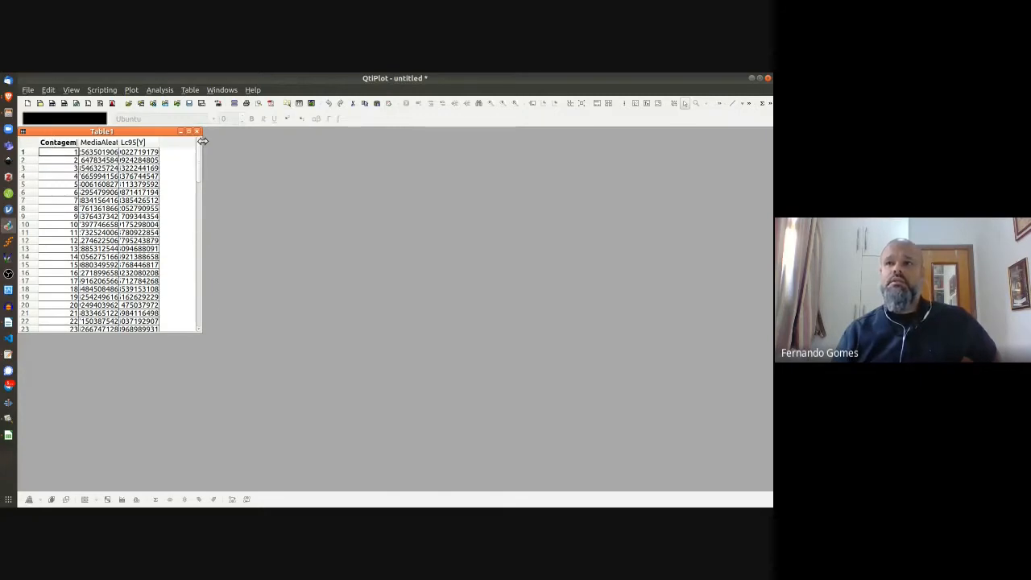
drag(202, 144, 234, 145)
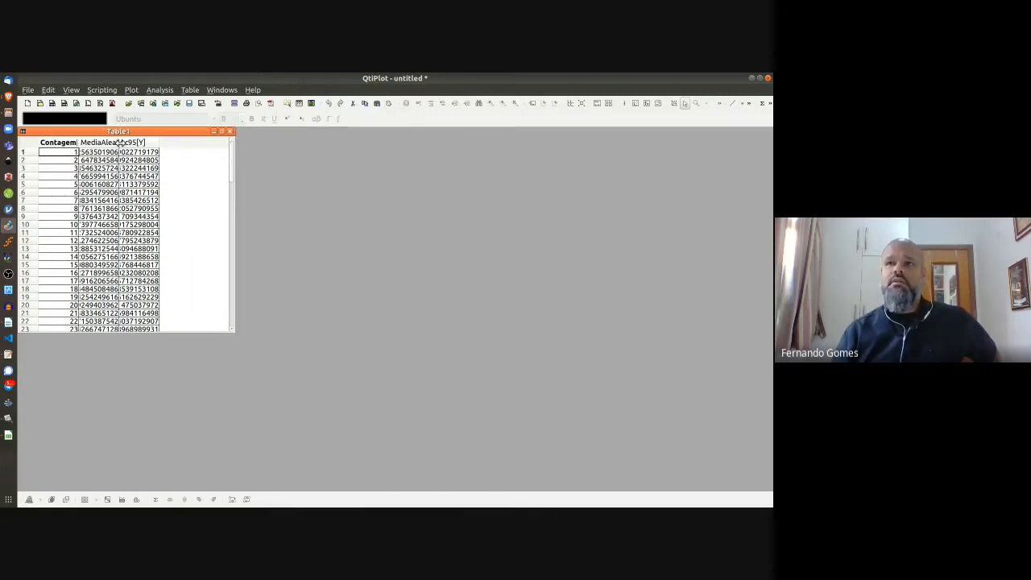
click(120, 143)
drag(118, 145, 147, 143)
click(119, 142)
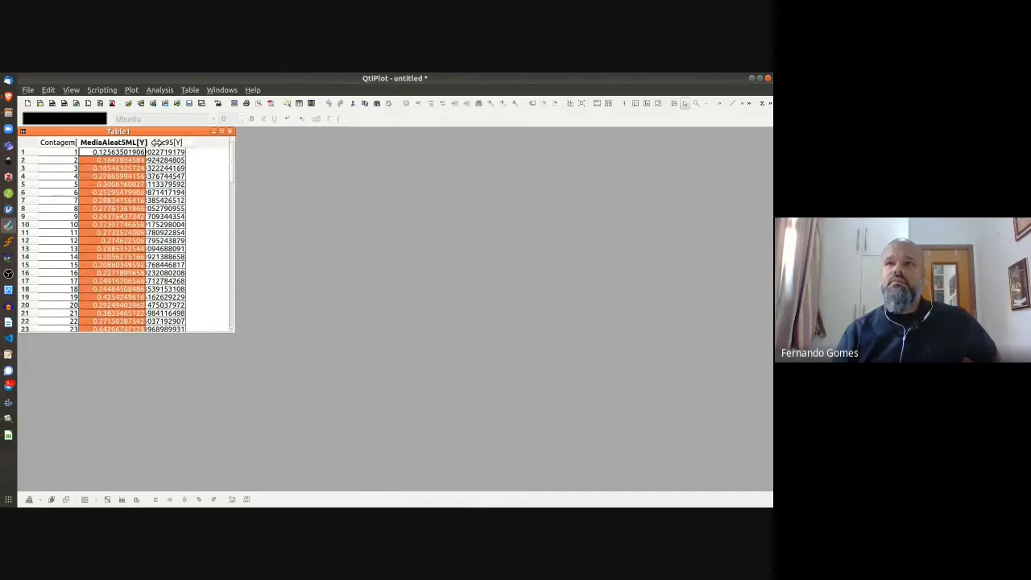
click(75, 143)
drag(79, 143, 97, 142)
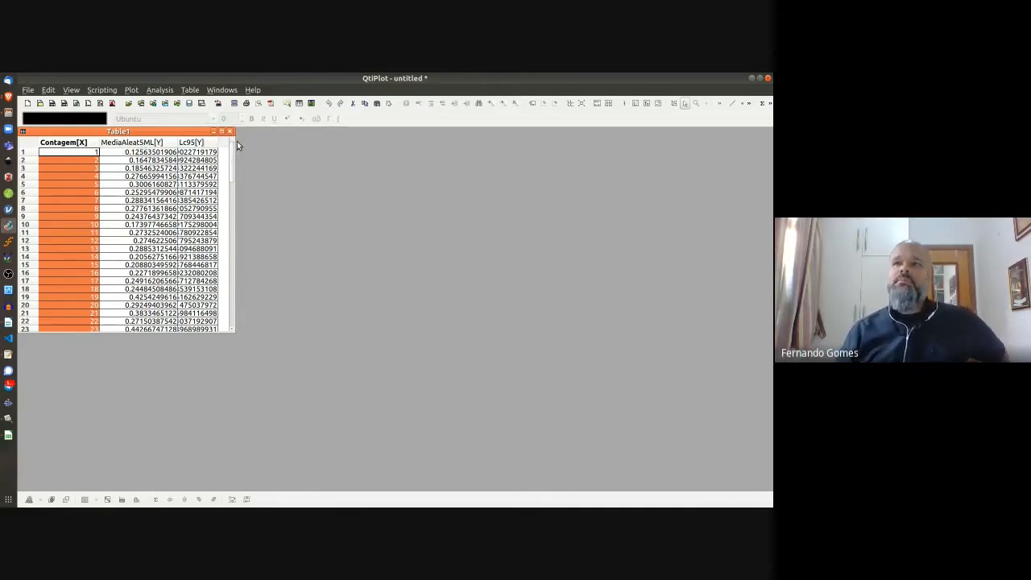
Step: Widen the Table1 window until the Lc95 column shows in full, and select that column
drag(233, 149, 262, 143)
click(213, 143)
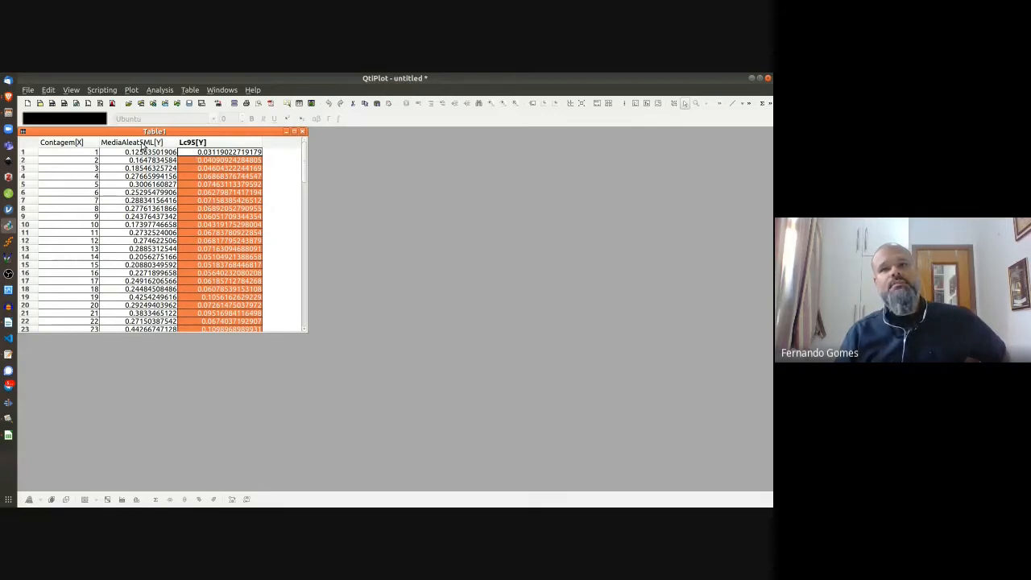
Step: Try a scatter plot of MediaAleat5ML and Lc95 both as Y columns, and discard the resulting graph
click(143, 145)
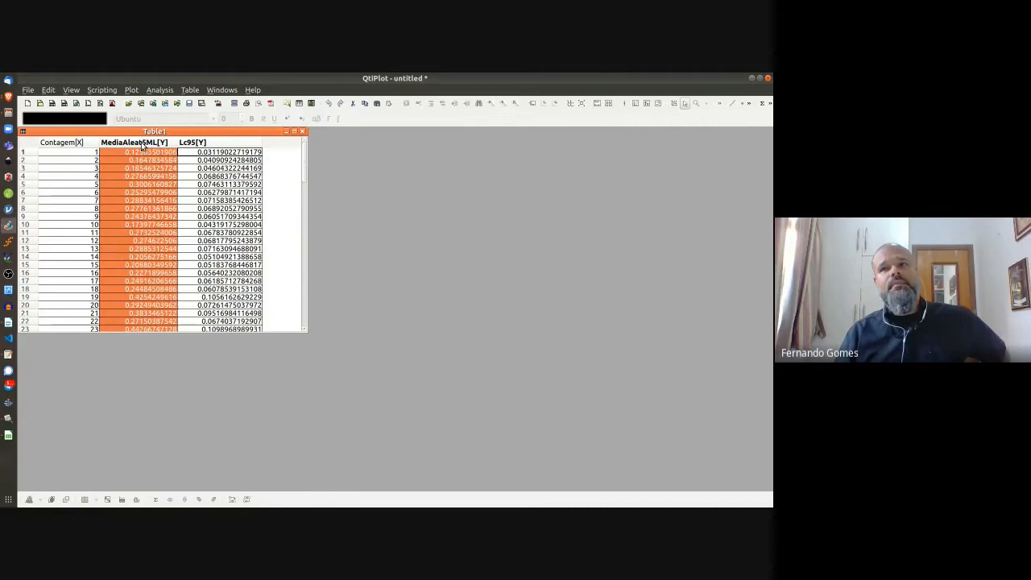
ctrl+click(194, 144)
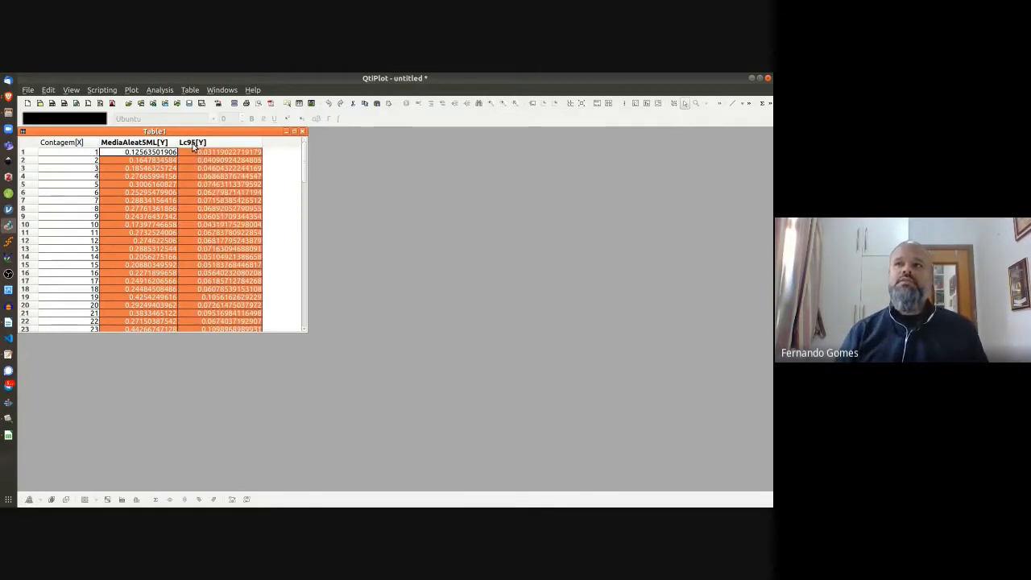
right_click(194, 145)
mouse_move(211, 150)
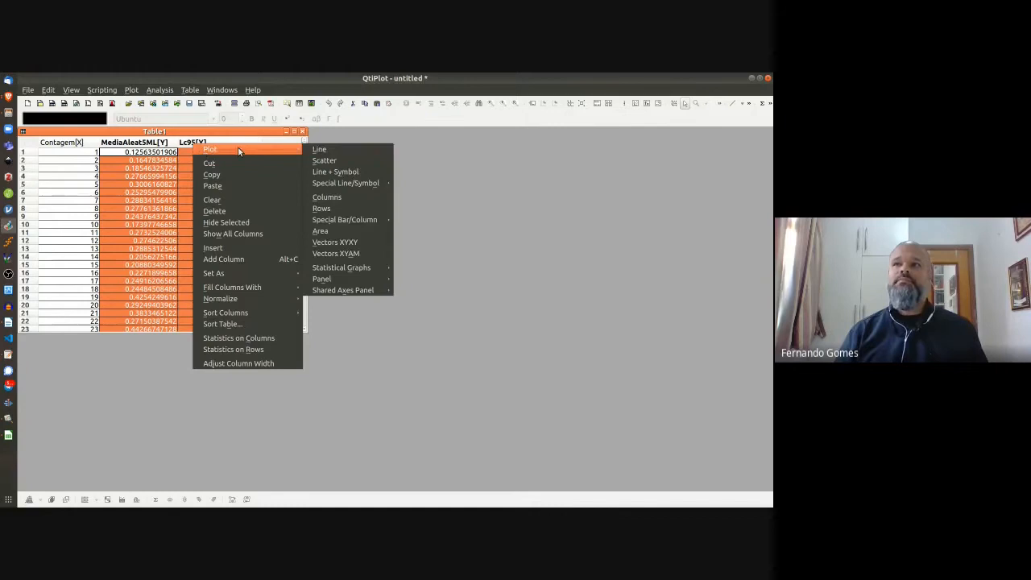
click(324, 161)
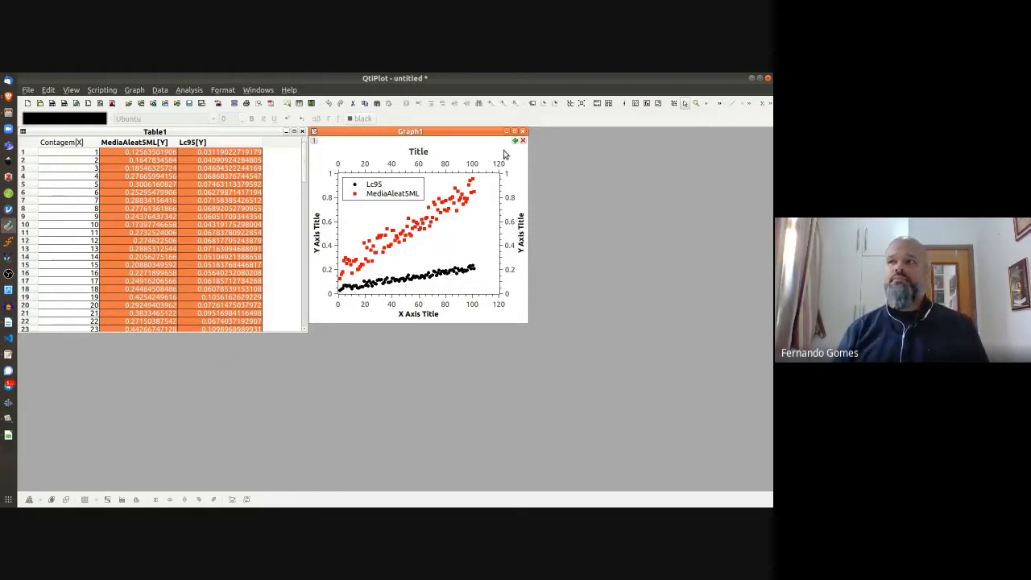
click(523, 132)
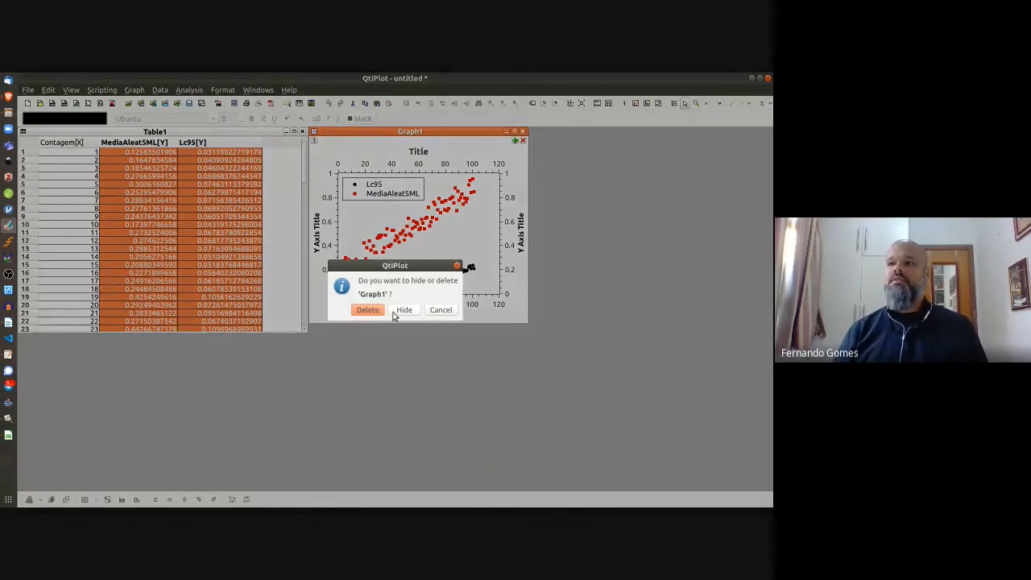
click(404, 310)
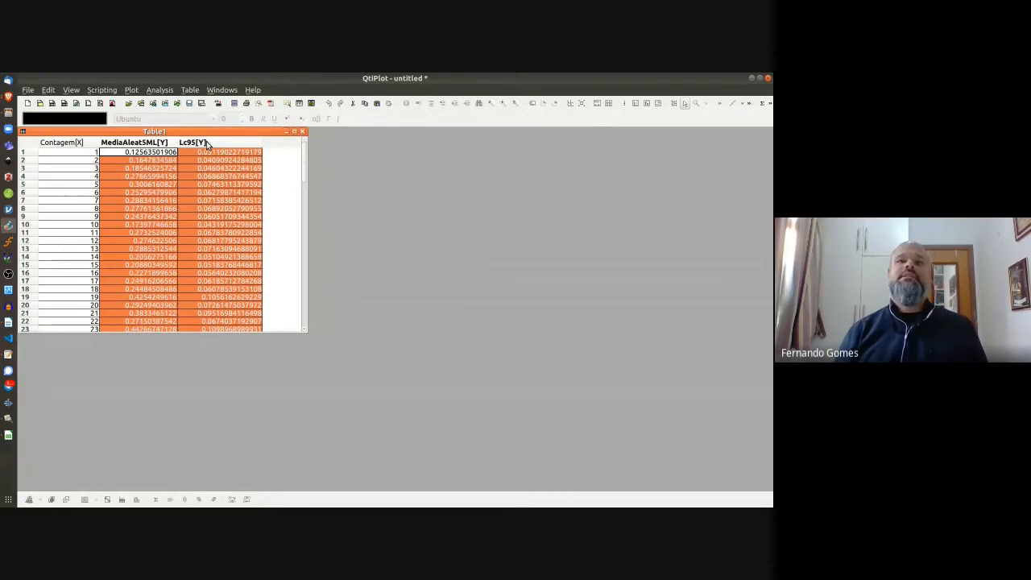
Step: Set the Lc95 column of Table1 as Y Error
click(206, 143)
right_click(206, 143)
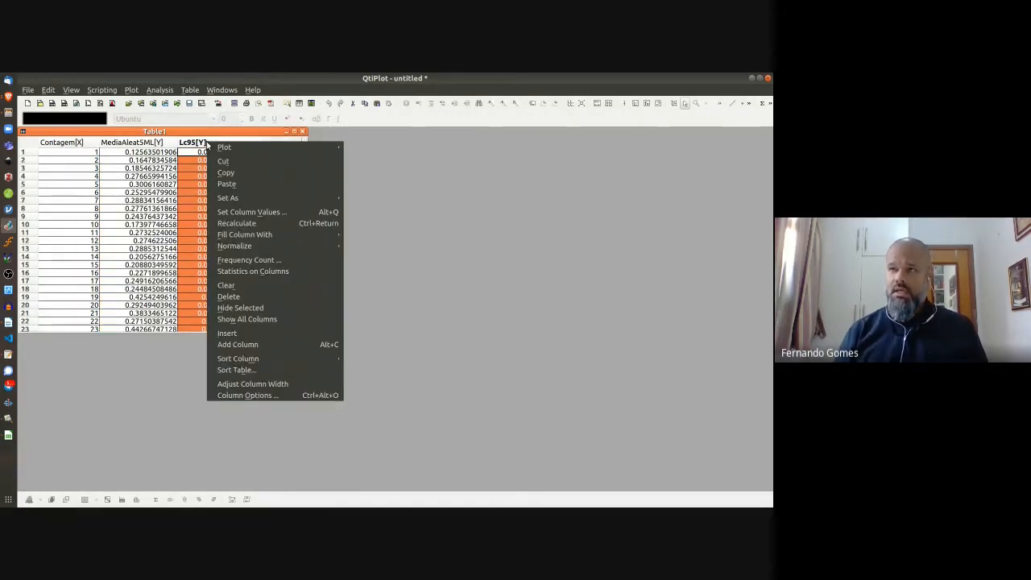
mouse_move(231, 201)
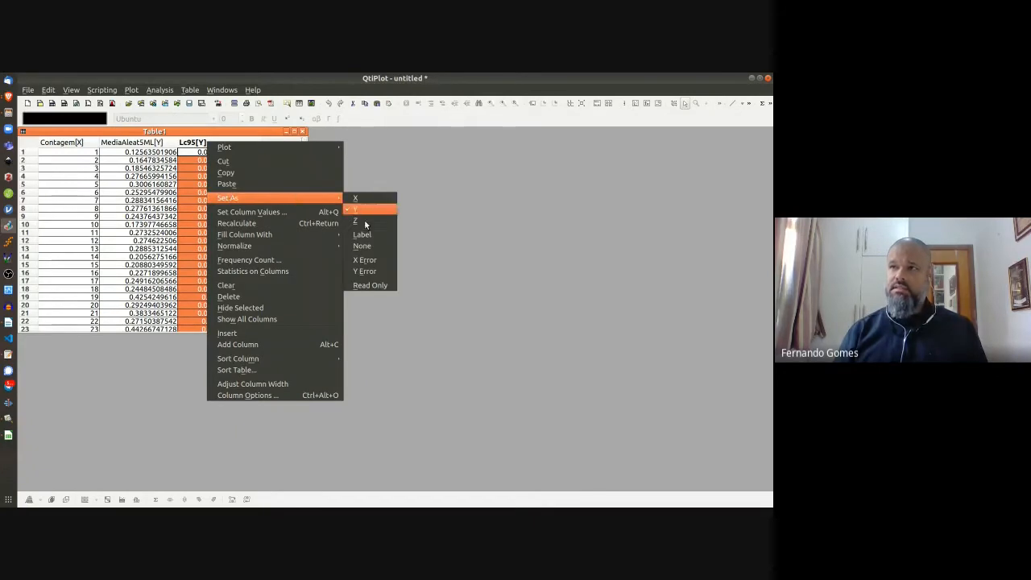
click(371, 274)
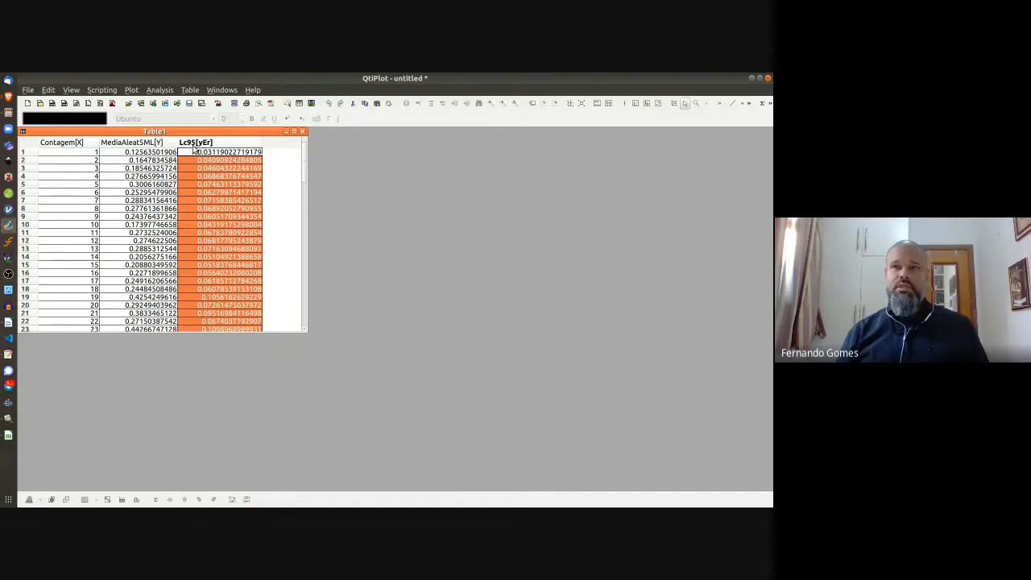
Step: Create a scatter plot of MediaAleat5ML with Lc95 as error bars, and enlarge the graph window
click(154, 143)
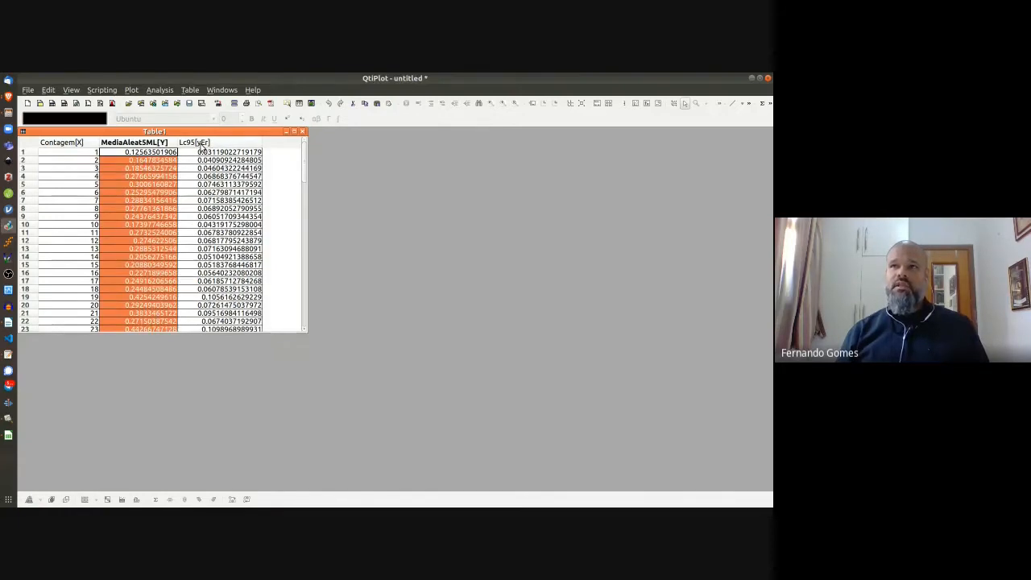
shift+click(200, 145)
right_click(201, 145)
mouse_move(217, 153)
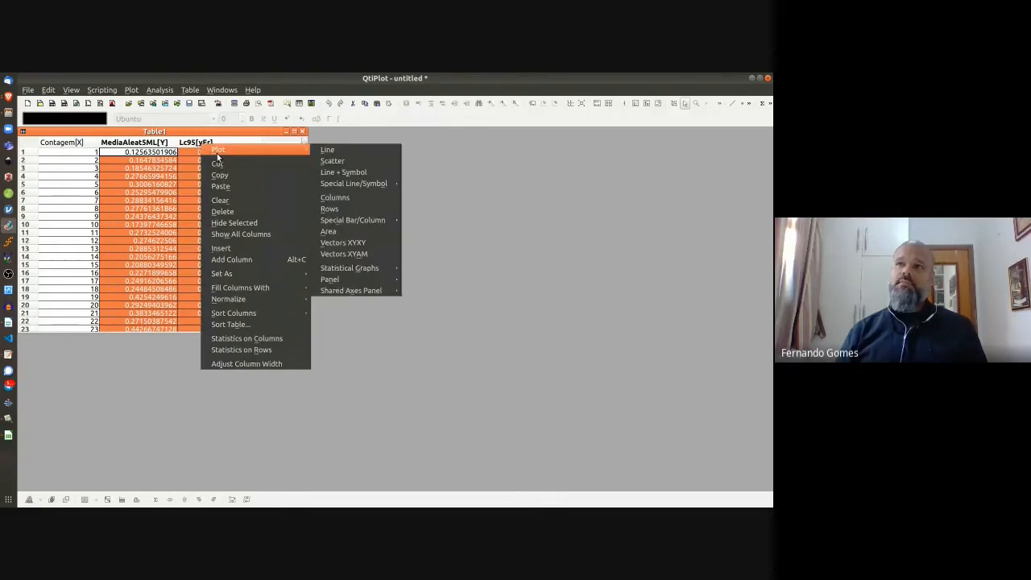
click(327, 164)
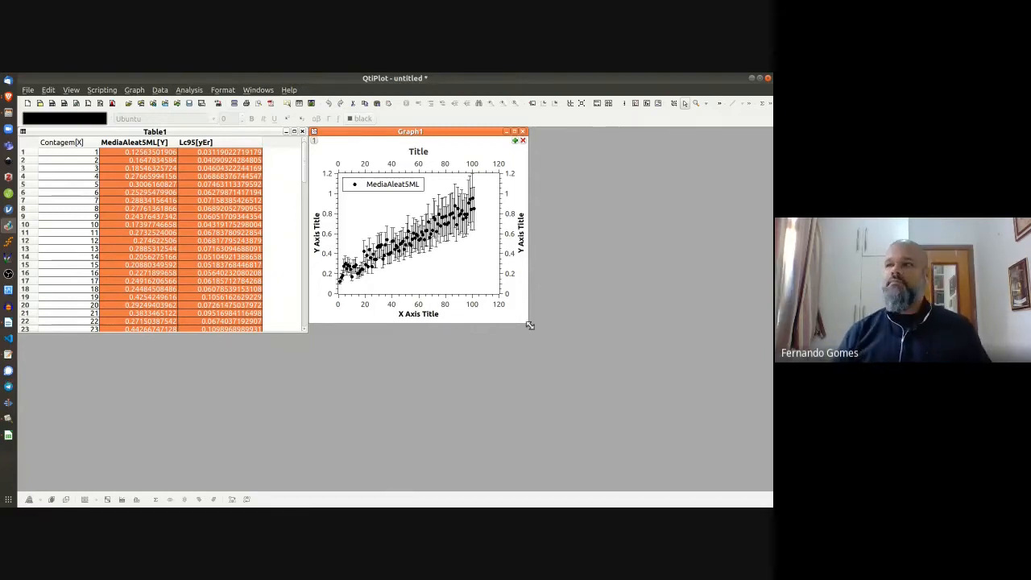
drag(530, 326, 697, 484)
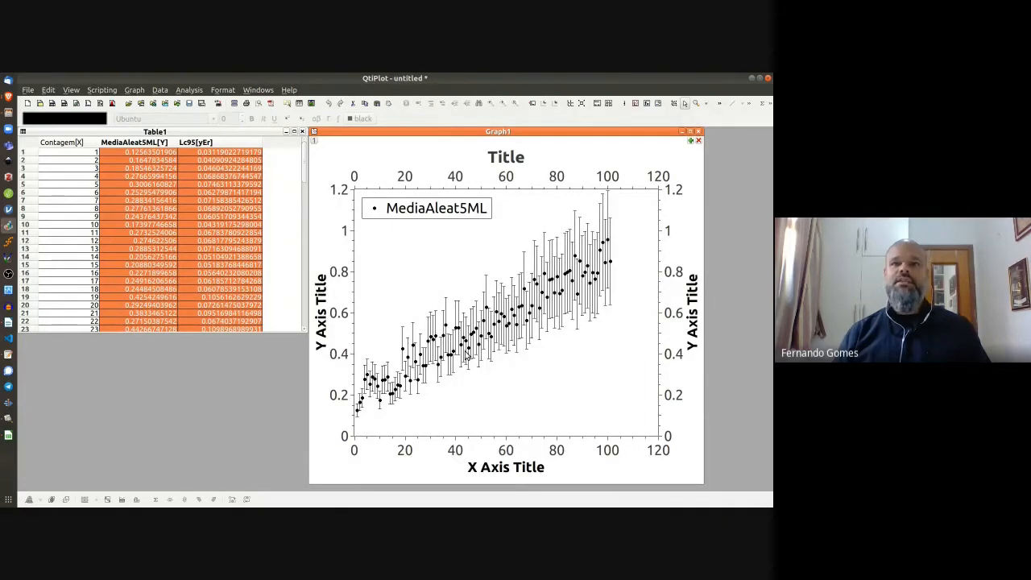
Step: Title the X axis Contagem and clear the graph title and the right-hand Y axis title
double_click(502, 474)
key(ctrl+a)
text(Contagem)
double_click(692, 322)
key(ctrl+a)
key(BackSpace)
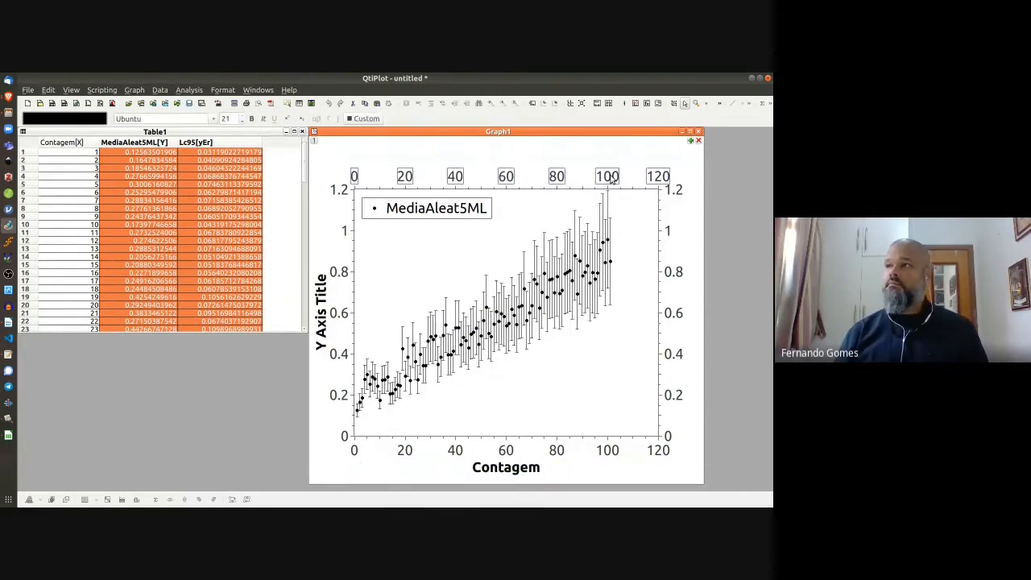
Step: Hide the ticks and number labels of the graph's top and right axes
double_click(610, 177)
click(430, 262)
click(246, 232)
click(521, 420)
Step: Retitle the left Y axis "Media (FL+Aleat/5)" and enlarge its font
double_click(319, 306)
key(ctrl+a)
text(Media (FL+Aleat/5))
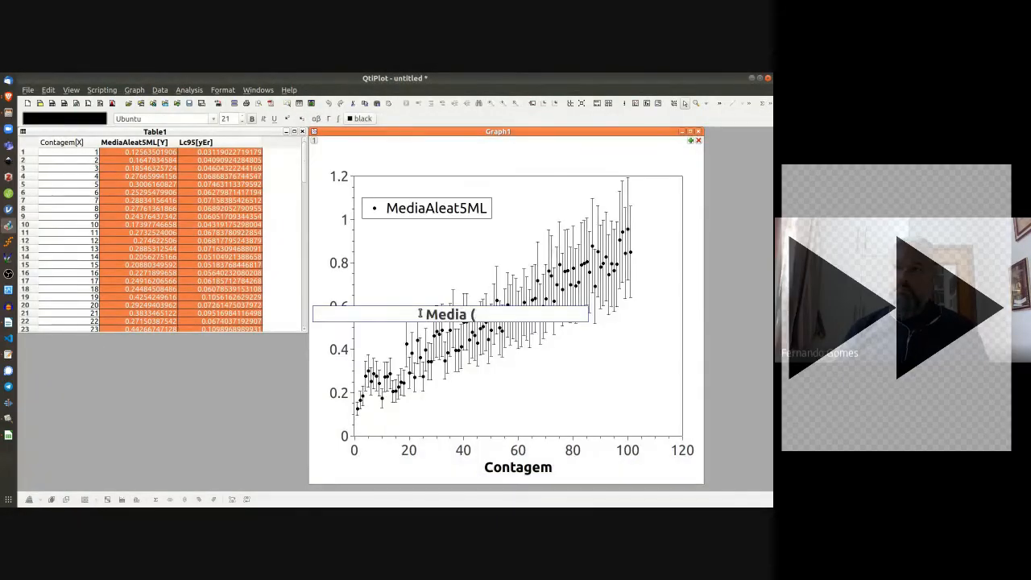
key(Return)
double_click(242, 116)
double_click(242, 116)
Step: Enlarge the font of the Contagem axis title and move the legend into the plot's upper-left corner
click(511, 468)
double_click(242, 116)
double_click(242, 116)
drag(413, 209, 410, 190)
click(347, 161)
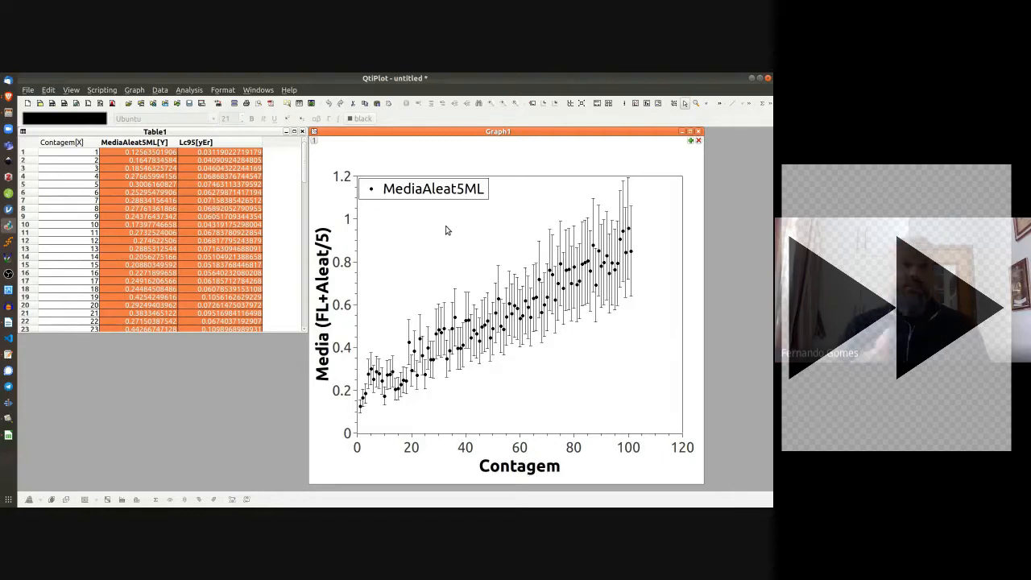
right_click(441, 249)
click(573, 389)
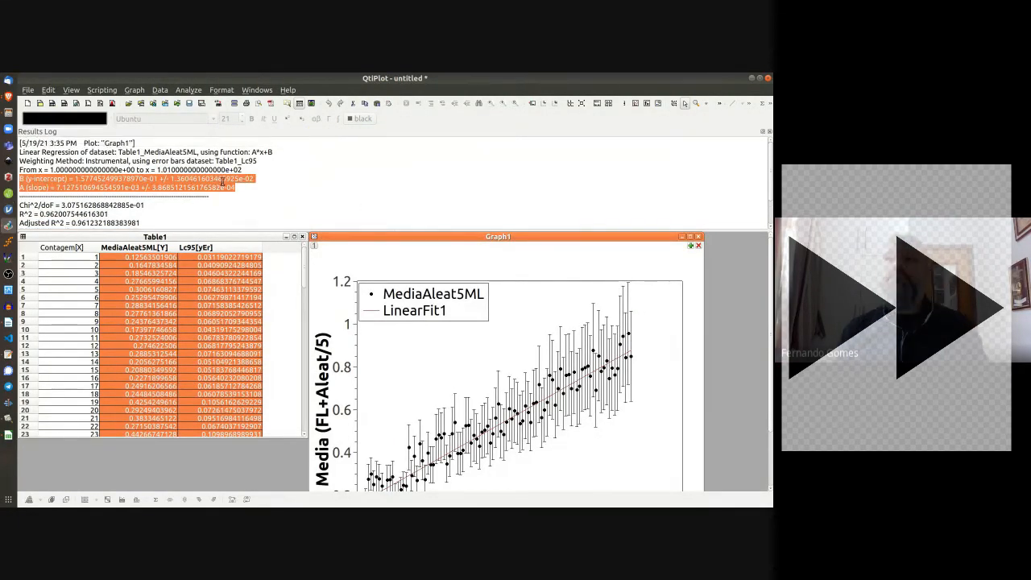
right_click(376, 252)
mouse_move(398, 265)
click(500, 487)
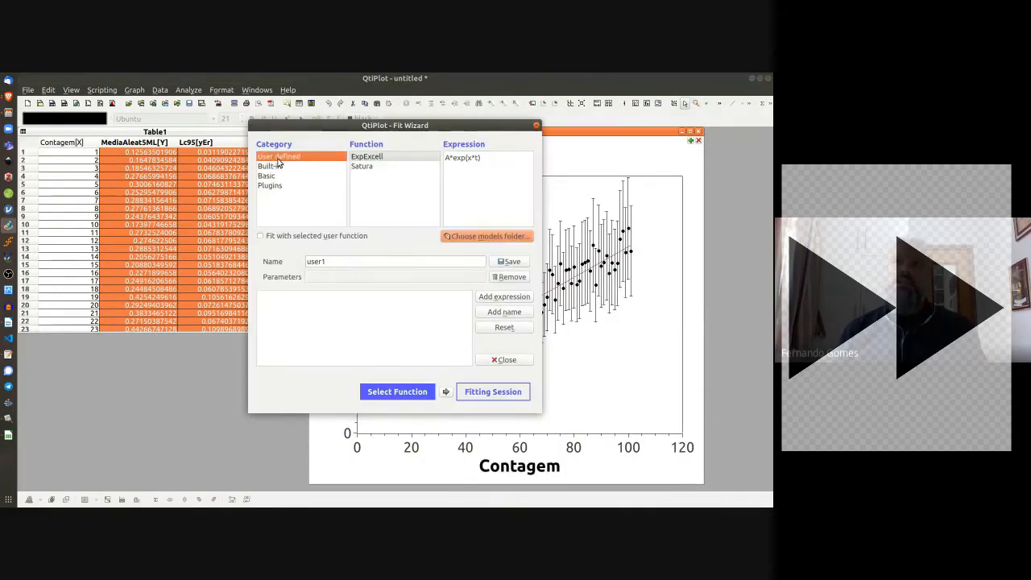
click(269, 166)
click(280, 236)
click(493, 392)
click(359, 290)
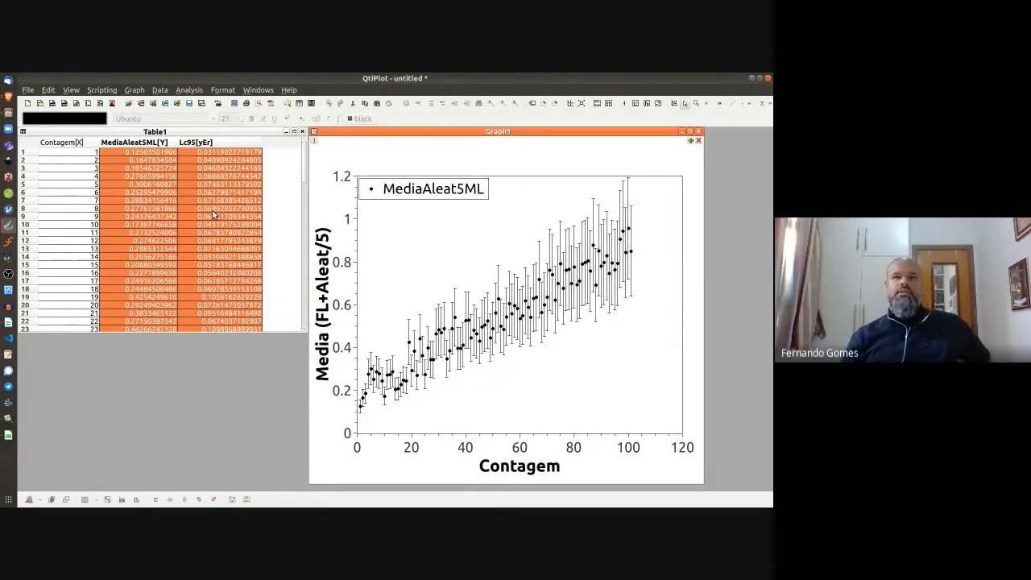
Step: Apply a linear fit to the MediaAleat5ML data in Graph1
right_click(442, 245)
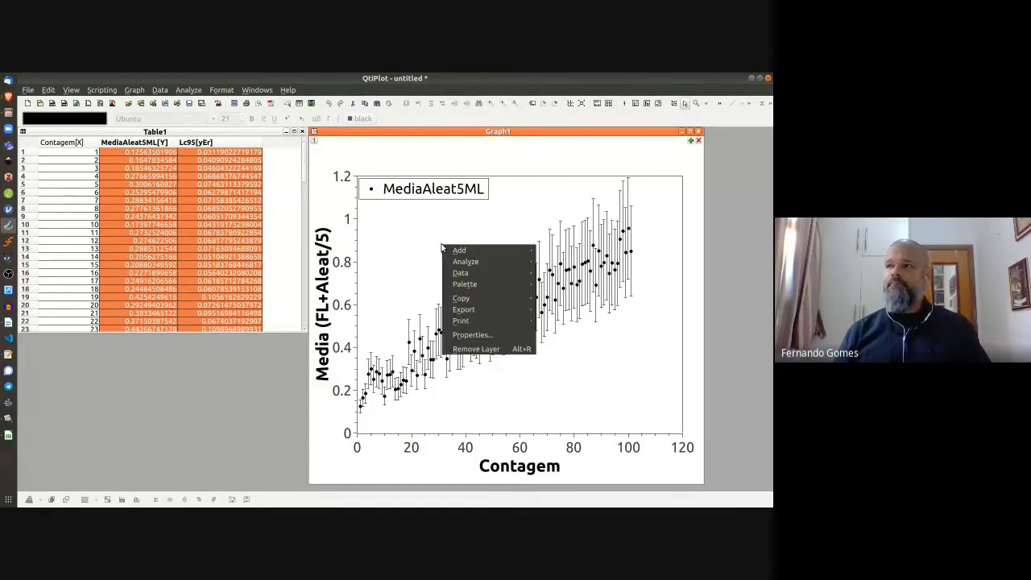
mouse_move(444, 256)
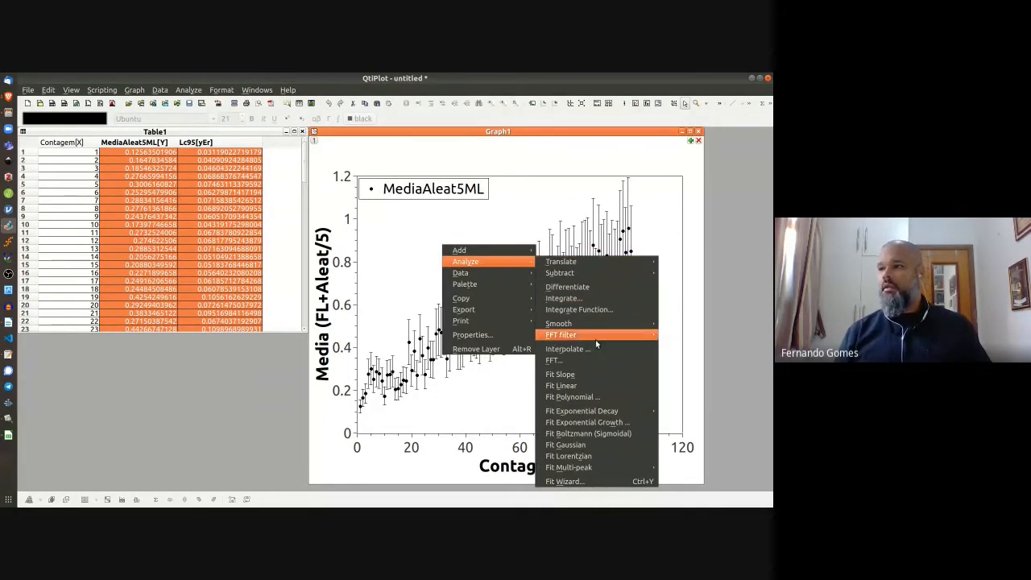
click(581, 388)
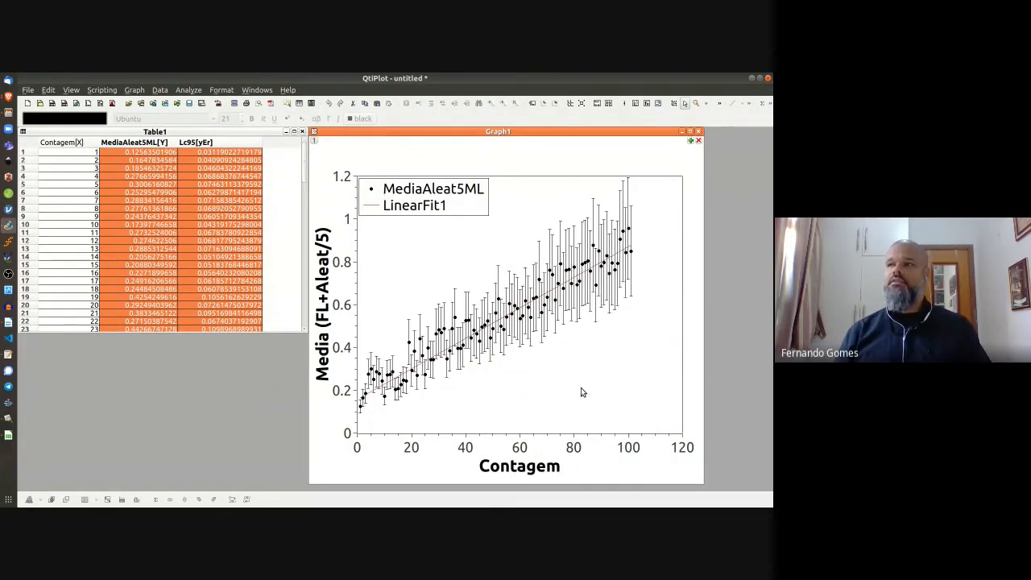
Step: Examine the linear fit's weighting method, intercept, slope, R^2 and RMSE in the Results Log, and close the log
scroll(119, 169, up, 1)
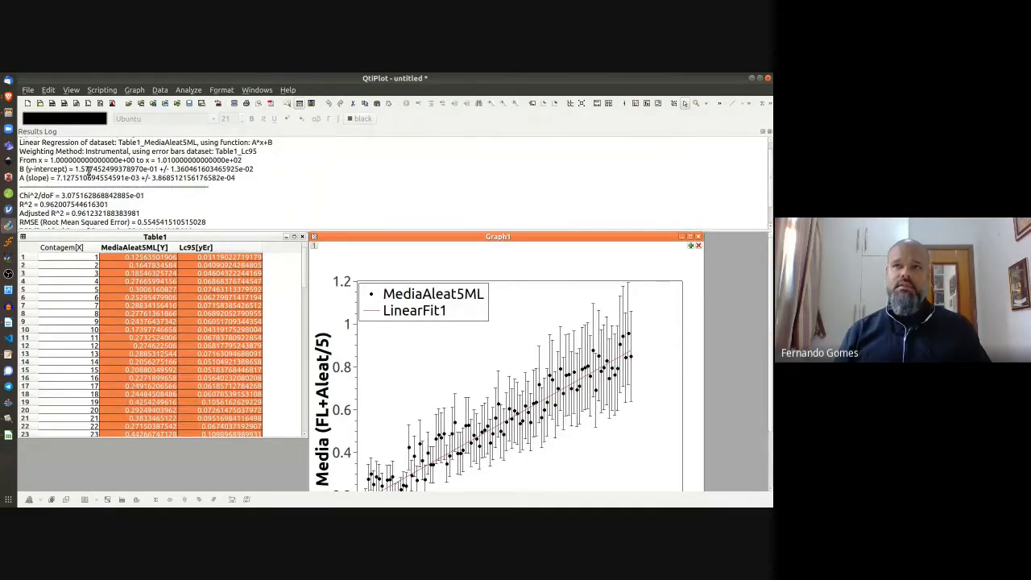
drag(72, 169, 148, 195)
click(91, 204)
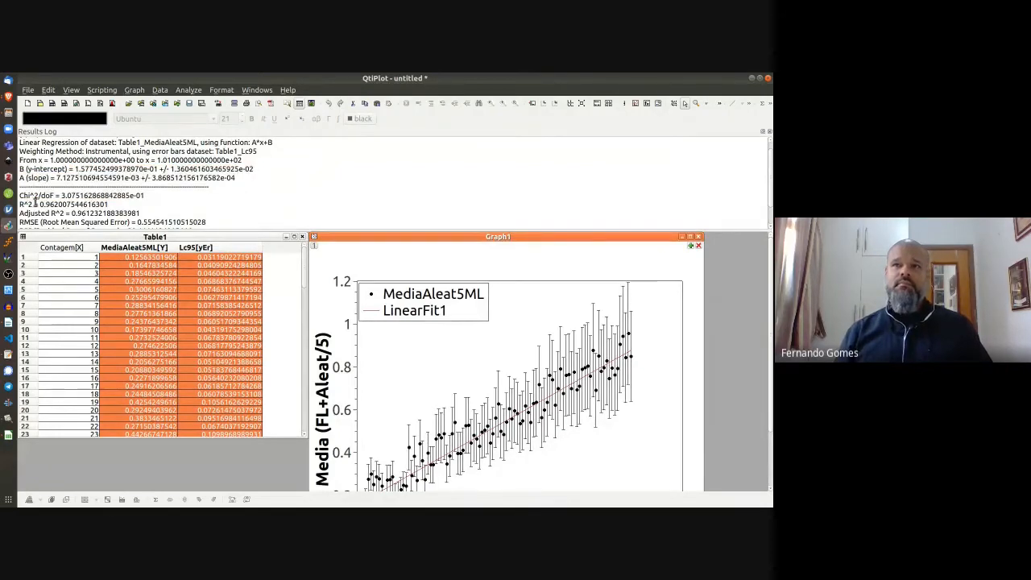
drag(33, 204, 98, 204)
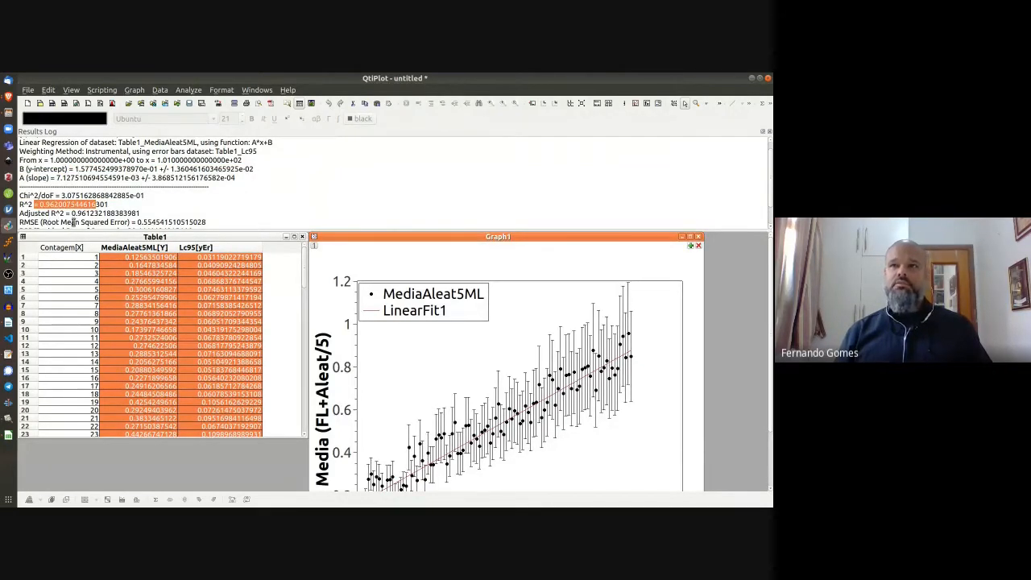
mouse_move(138, 213)
mouse_down()
mouse_move(161, 223)
mouse_move(137, 222)
mouse_up()
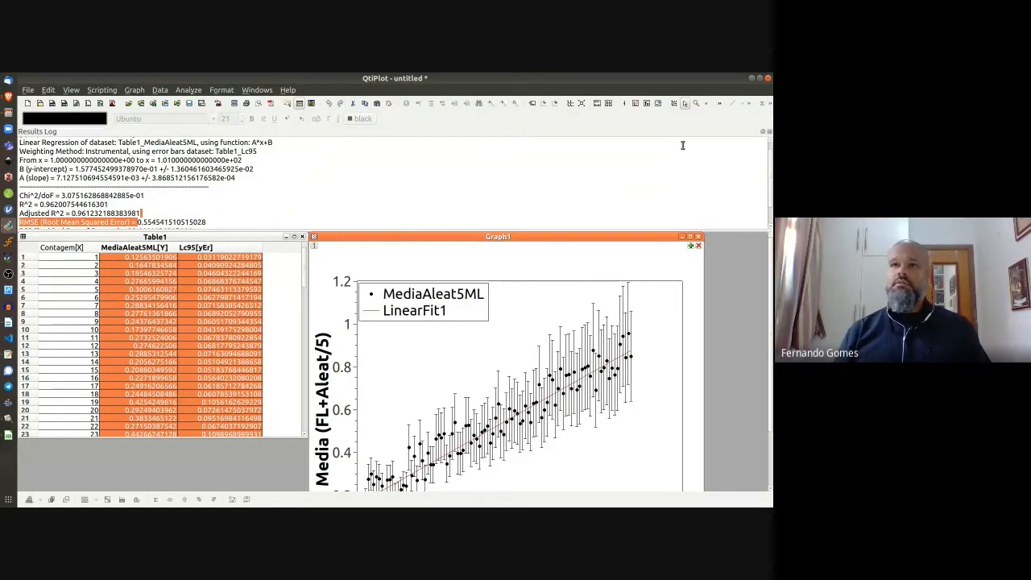
drag(235, 178, 13, 169)
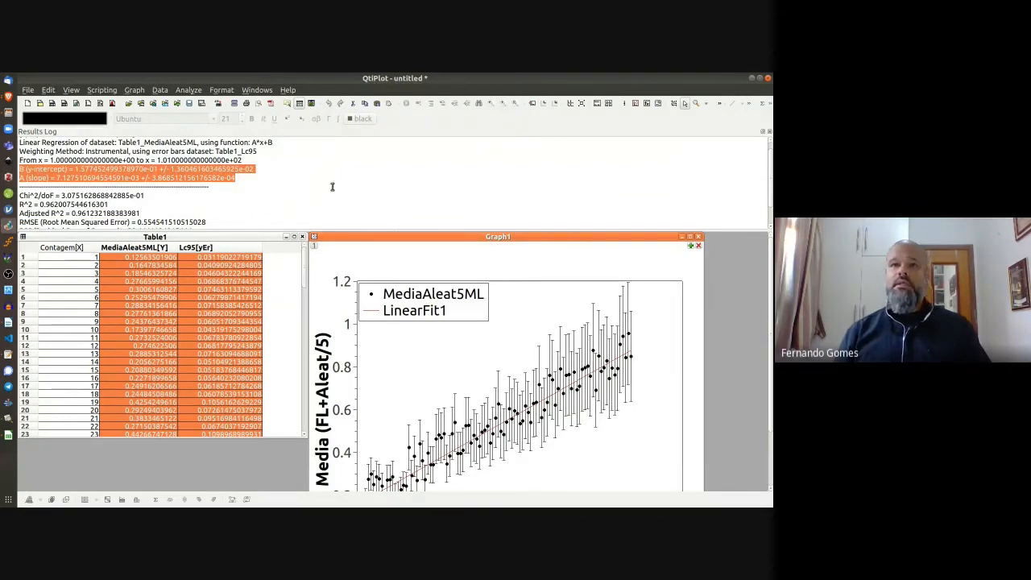
scroll(216, 181, up, 1)
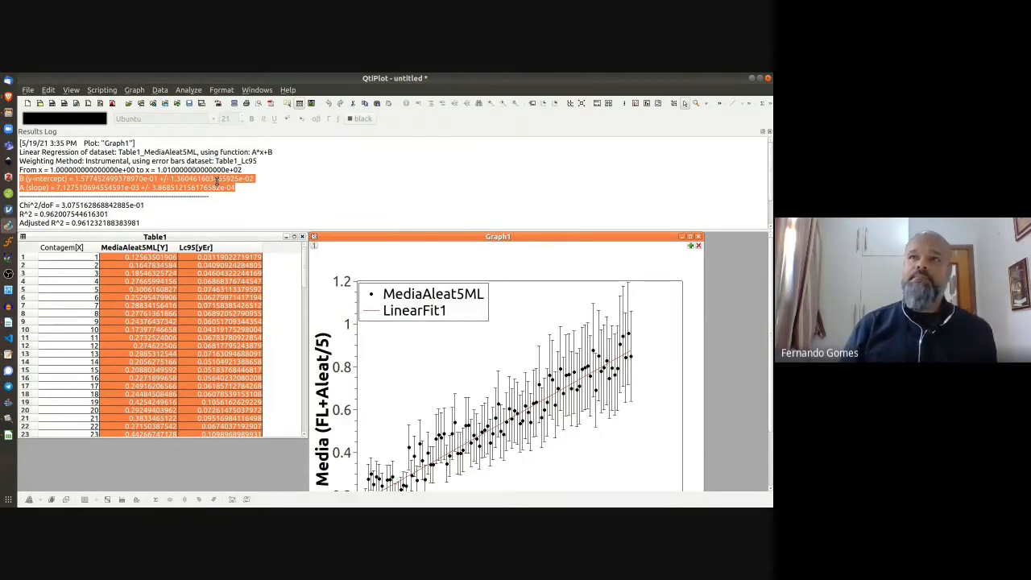
scroll(218, 181, down, 4)
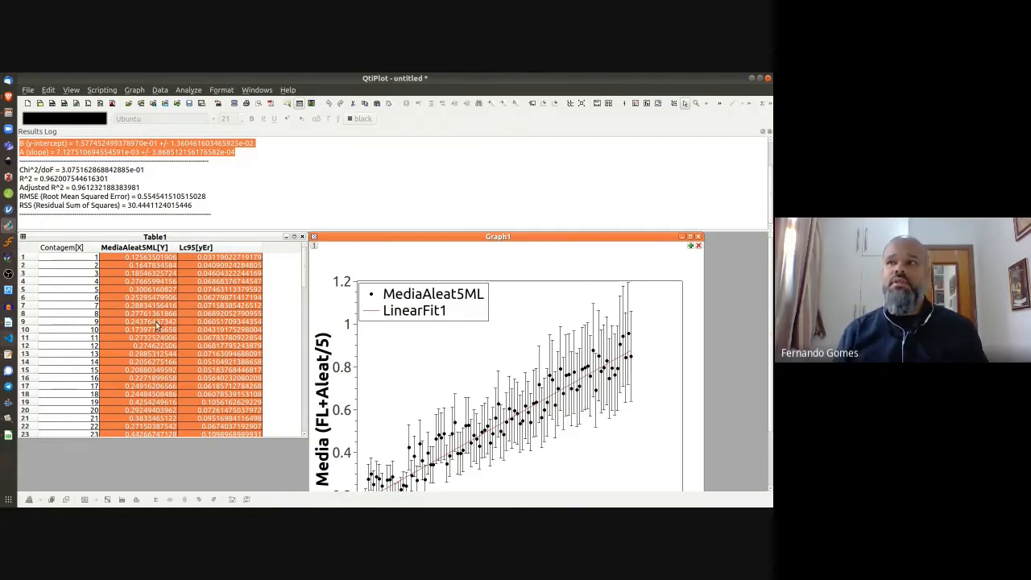
click(770, 132)
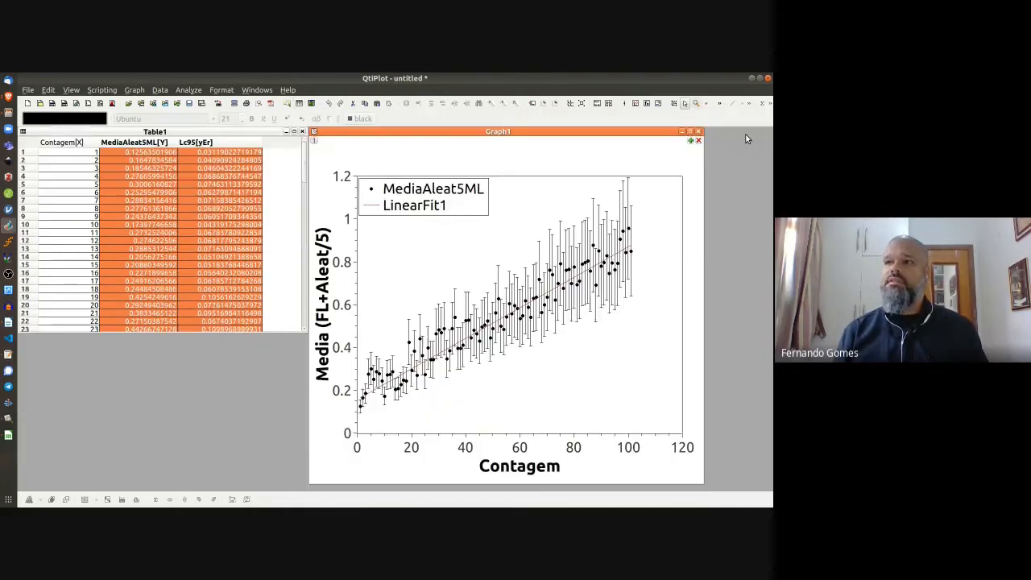
Step: Start a Fit Wizard session for Graph1 using the built-in Linear function A*x+B
right_click(375, 250)
mouse_move(376, 253)
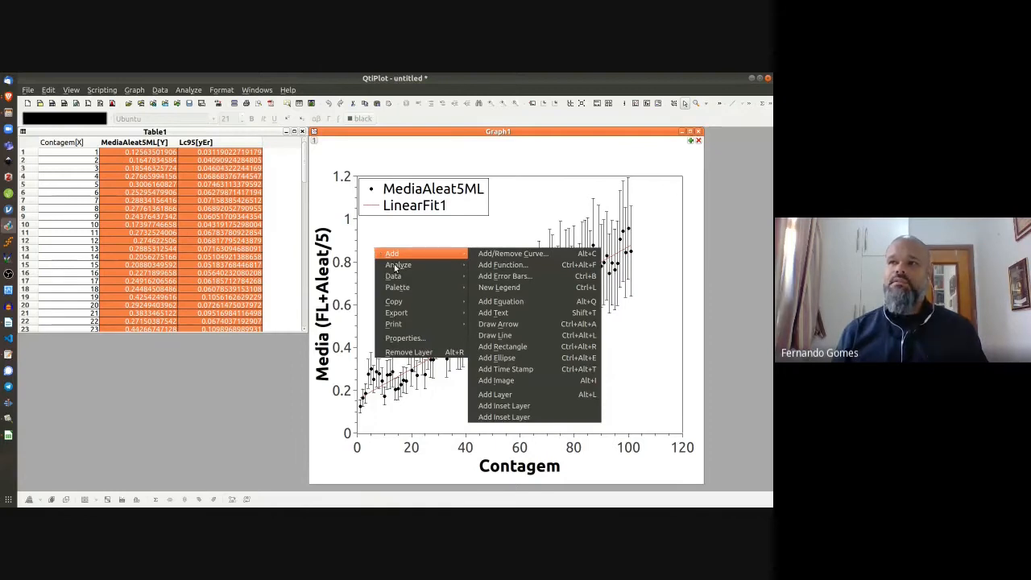
mouse_move(396, 266)
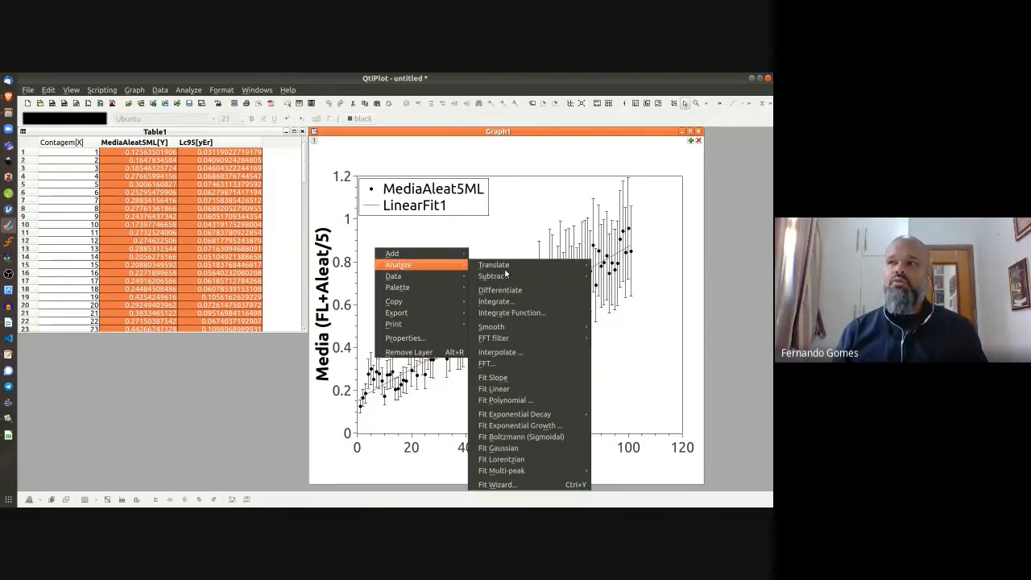
click(498, 485)
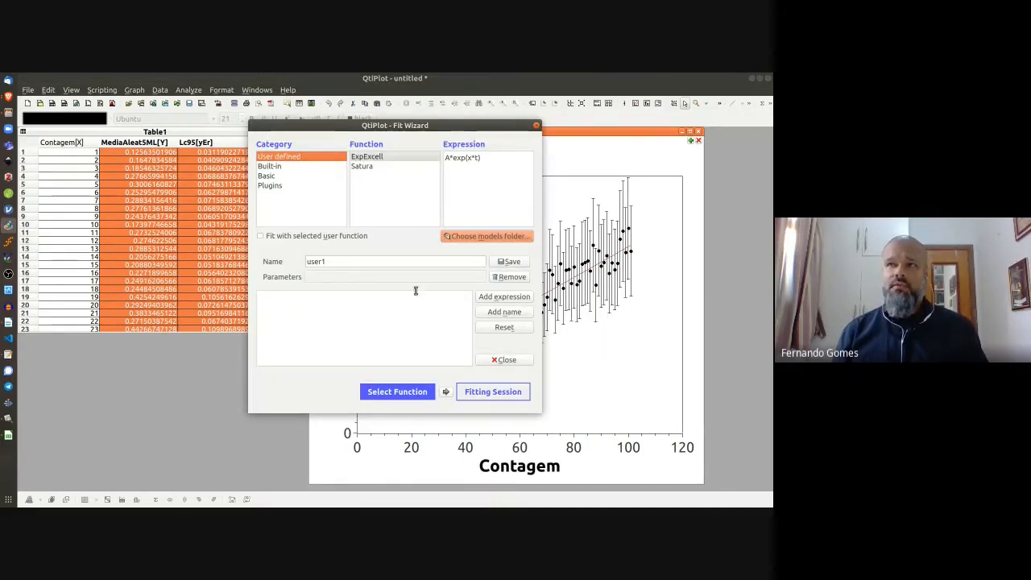
click(270, 166)
click(278, 158)
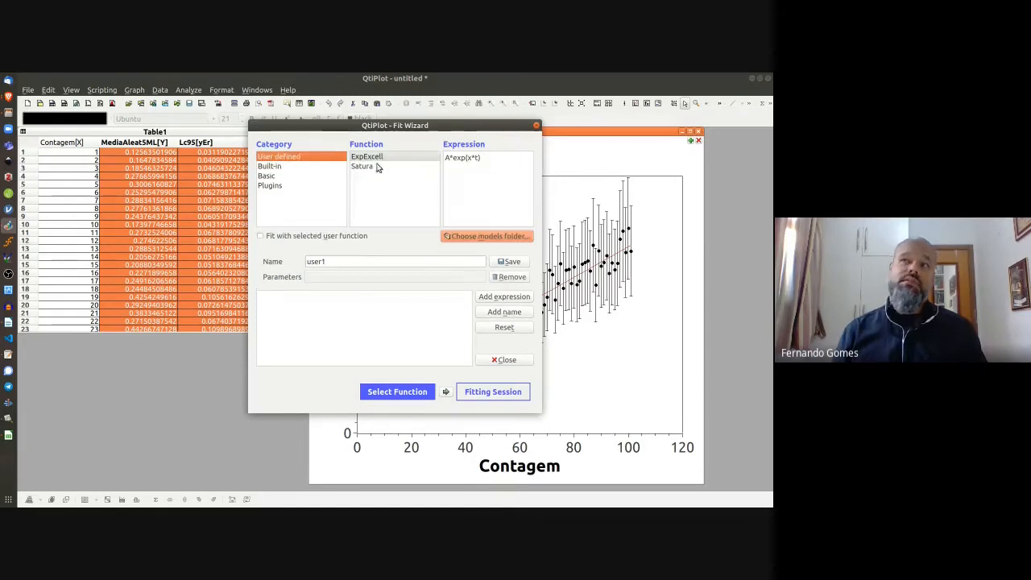
click(268, 167)
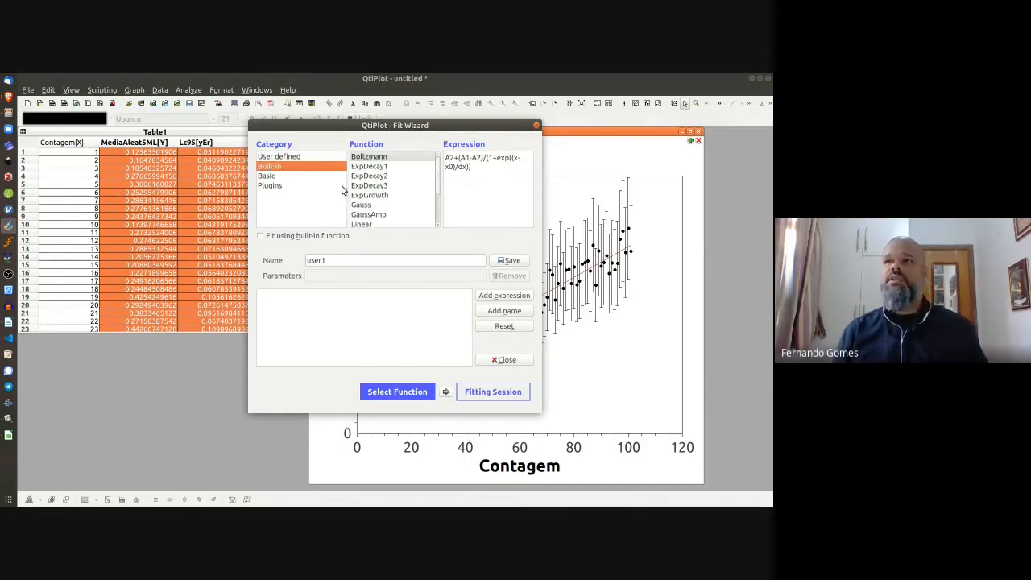
click(355, 225)
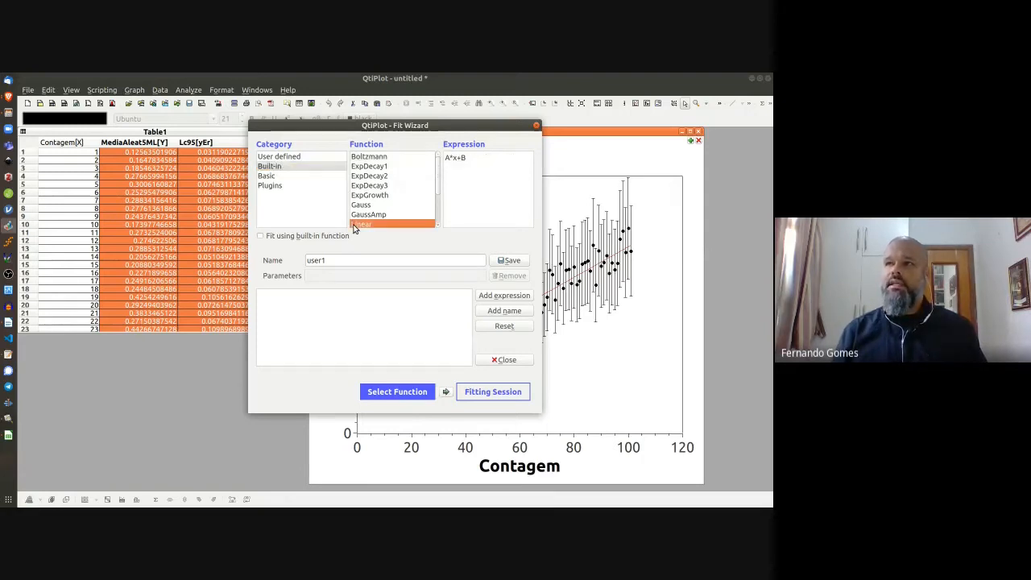
click(282, 237)
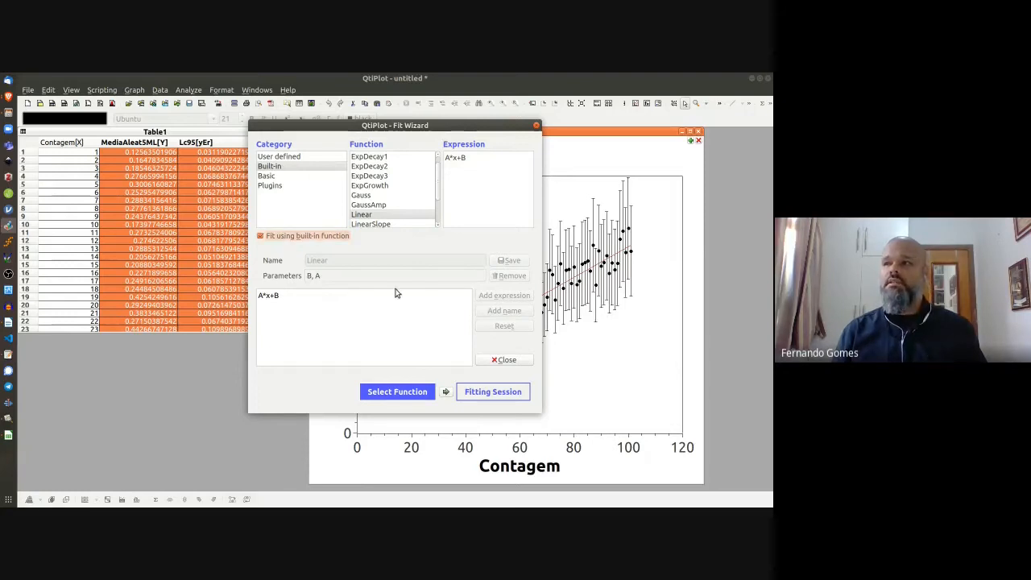
click(446, 393)
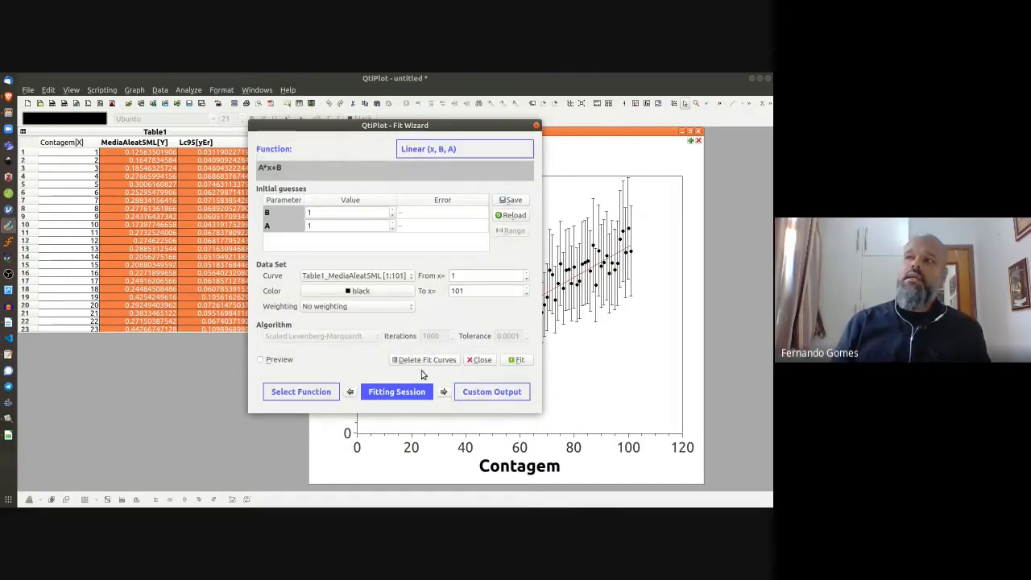
Step: Fit the MediaAleat5ML curve with a green line and Statistical weighting, closing the wizard and the results log when done
click(381, 295)
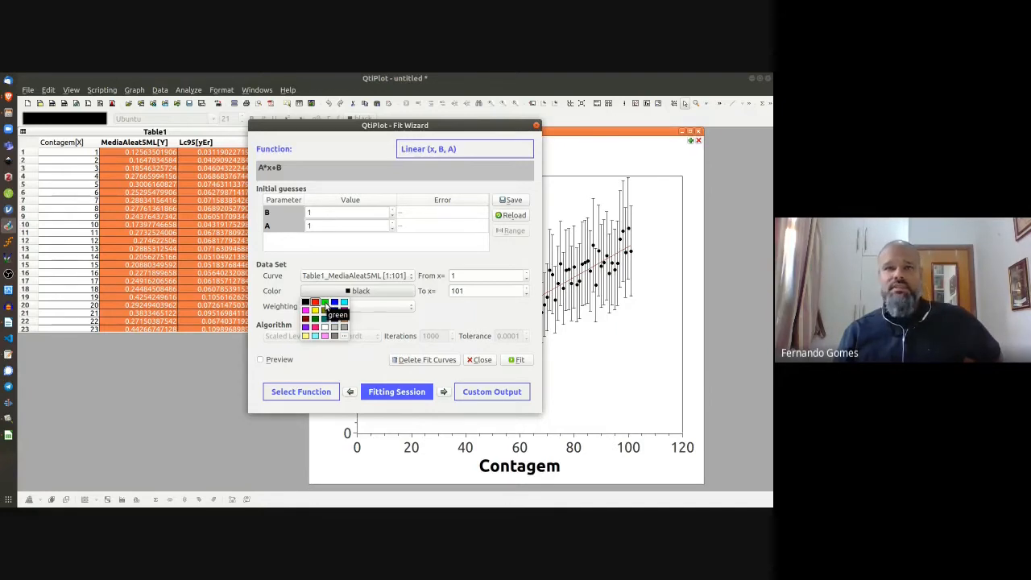
click(325, 304)
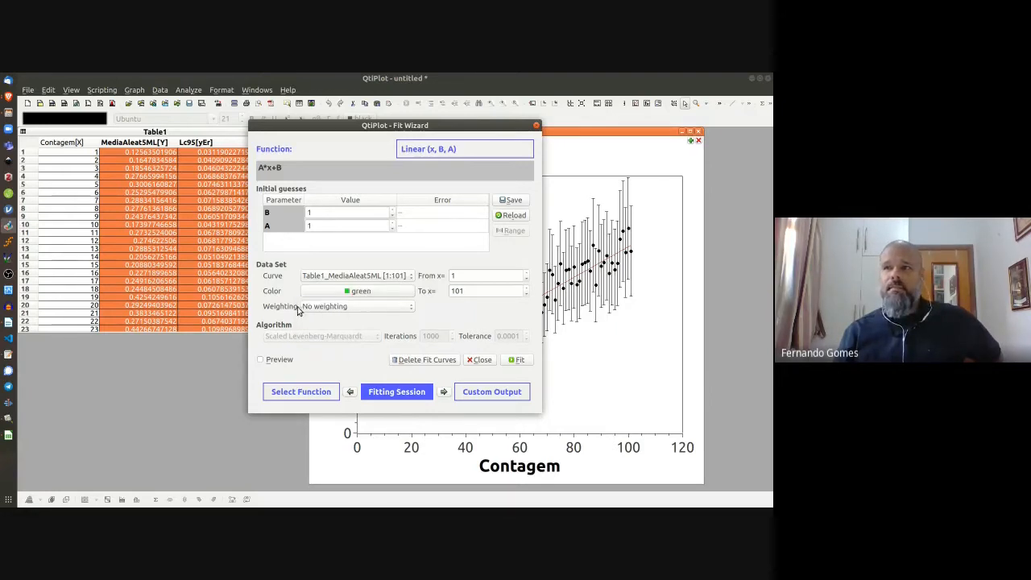
click(341, 309)
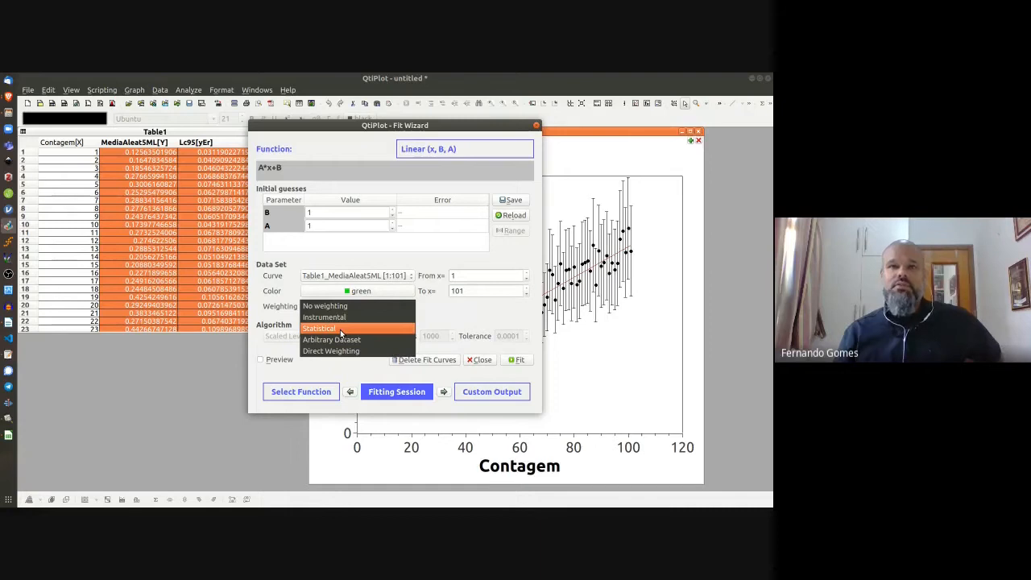
click(340, 330)
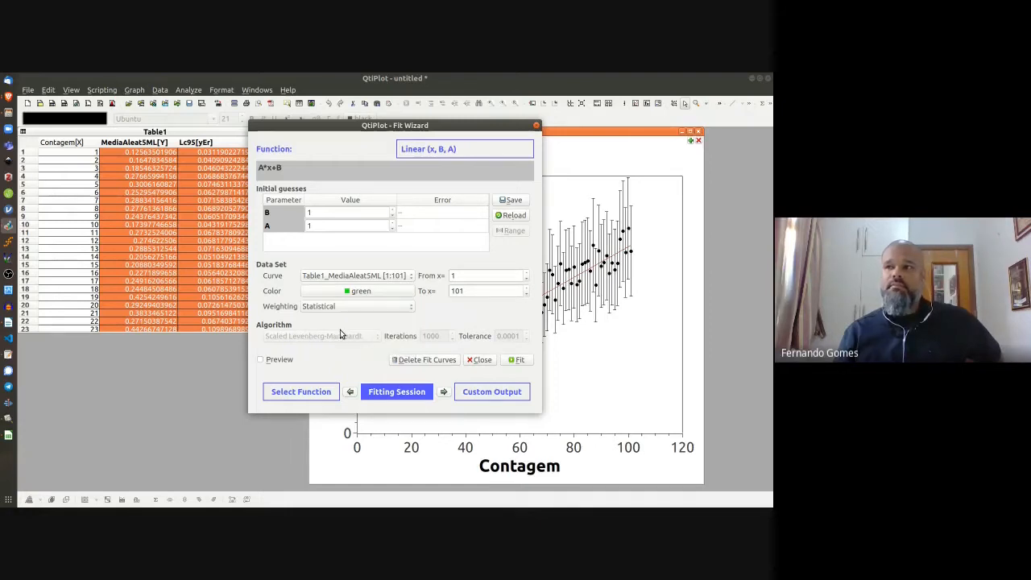
click(517, 360)
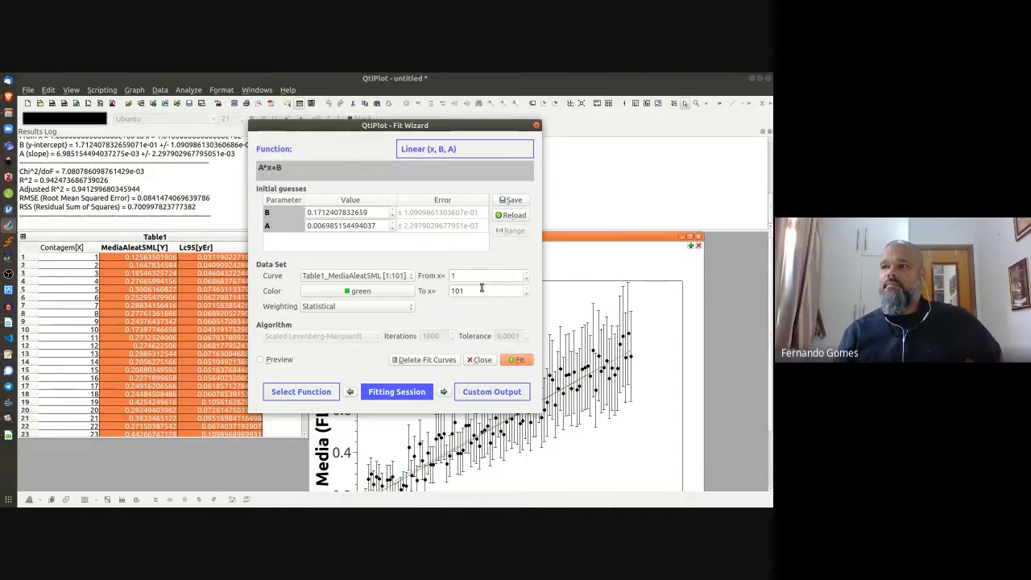
click(481, 361)
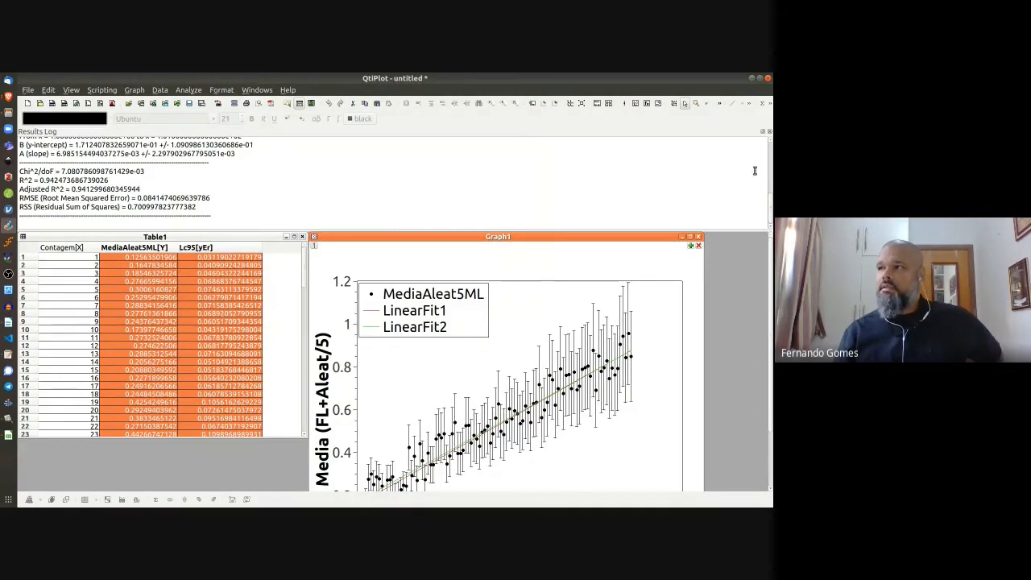
click(769, 131)
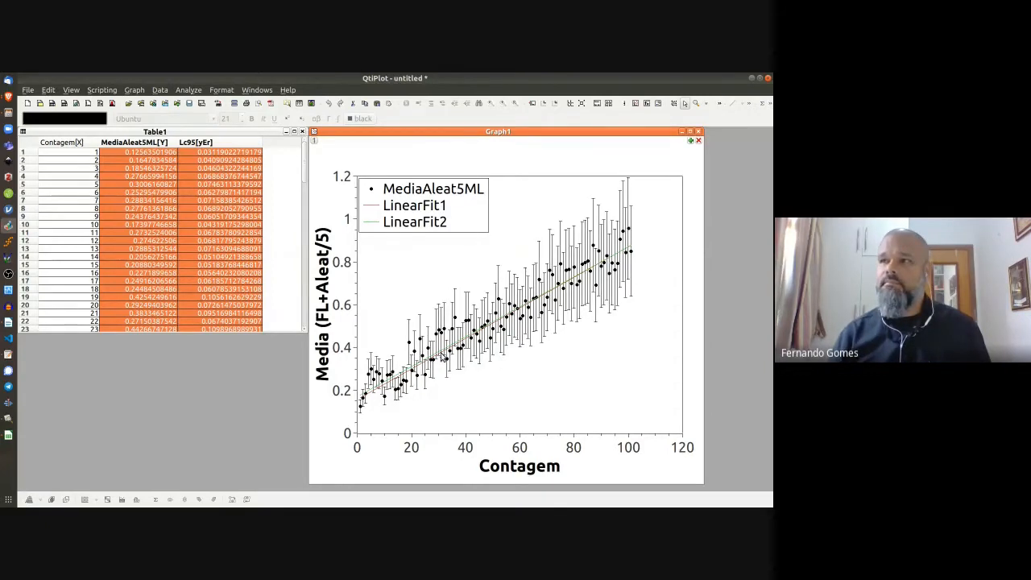
Step: Set the line width of both fit curves, LinearFit2 and LinearFit1, to 3 in the plot details
double_click(444, 358)
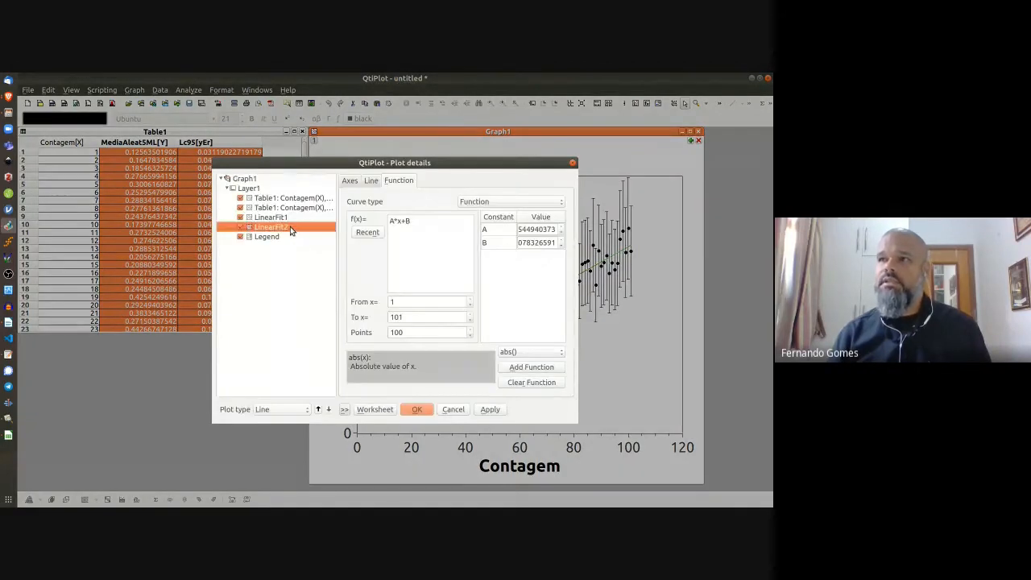
click(371, 181)
double_click(408, 239)
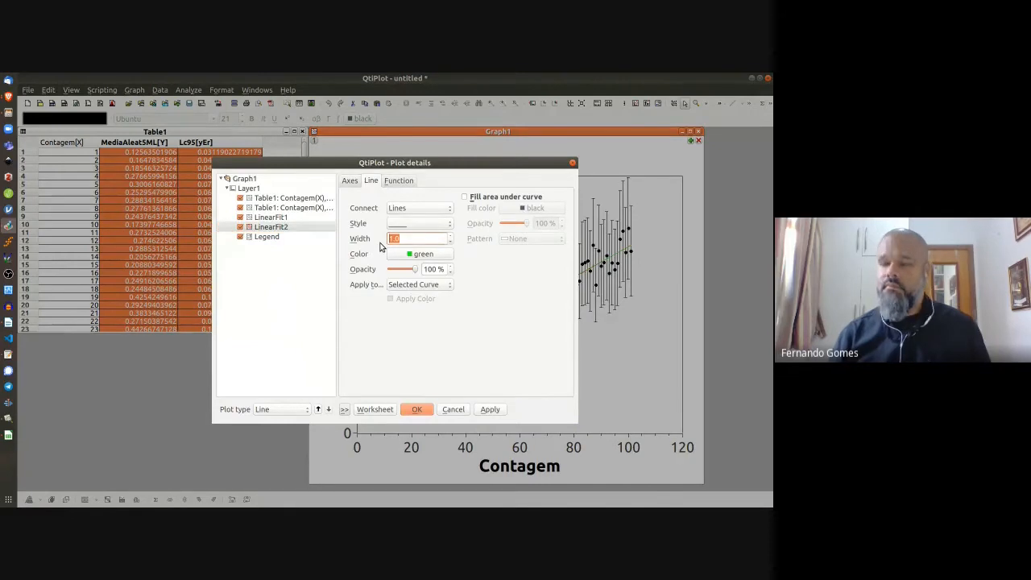
text(3)
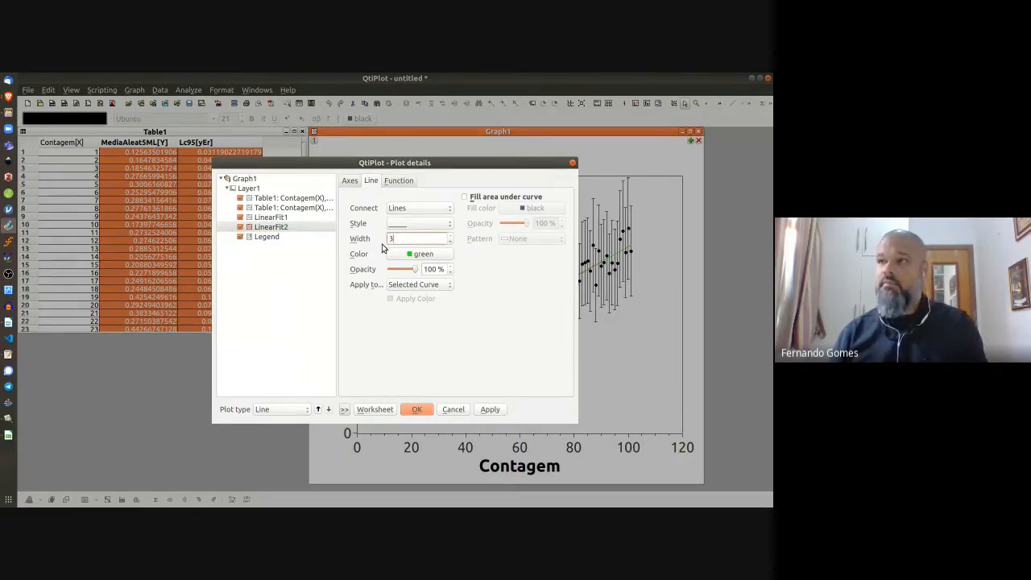
click(291, 221)
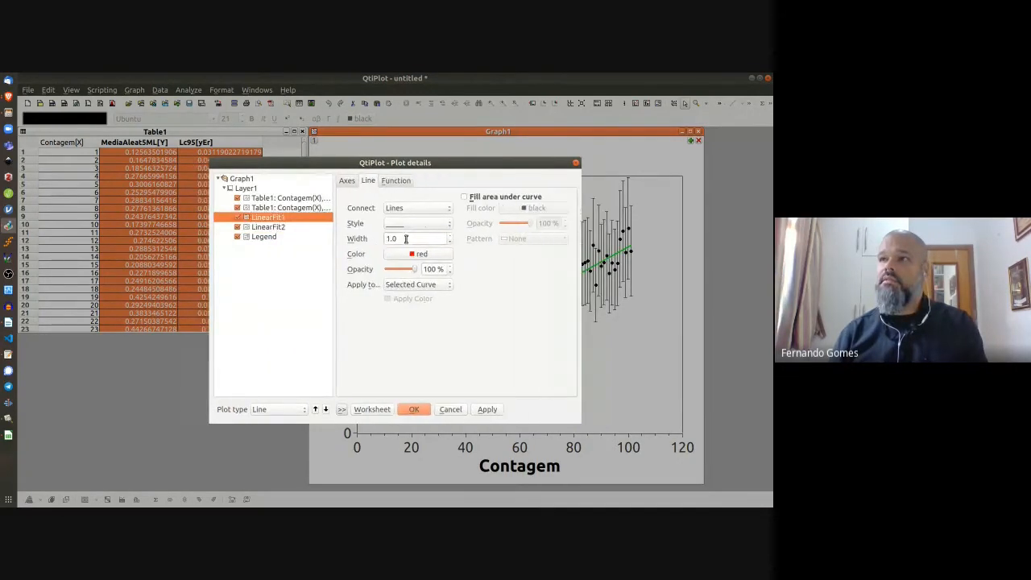
double_click(425, 238)
text(3)
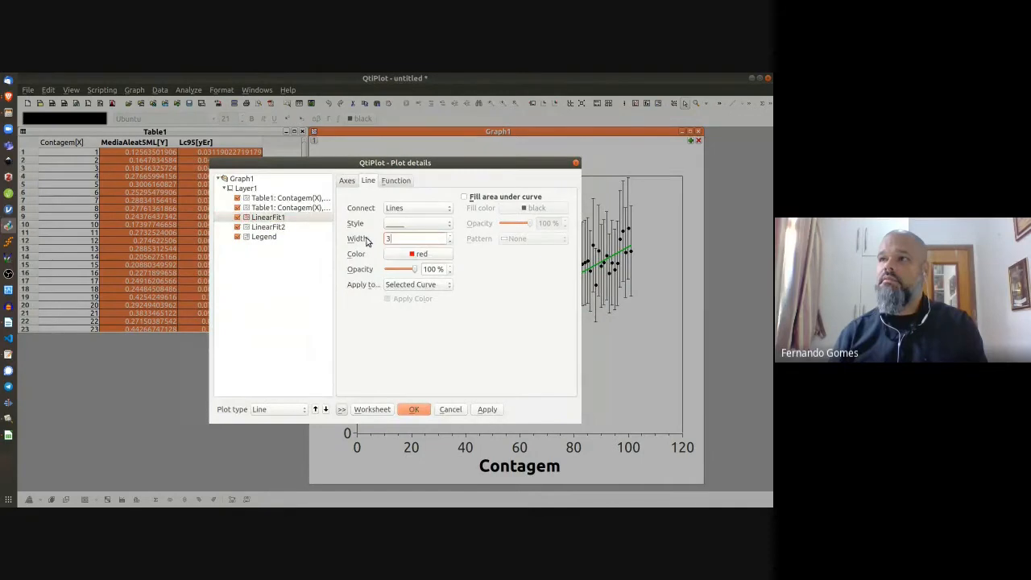
click(484, 412)
click(415, 410)
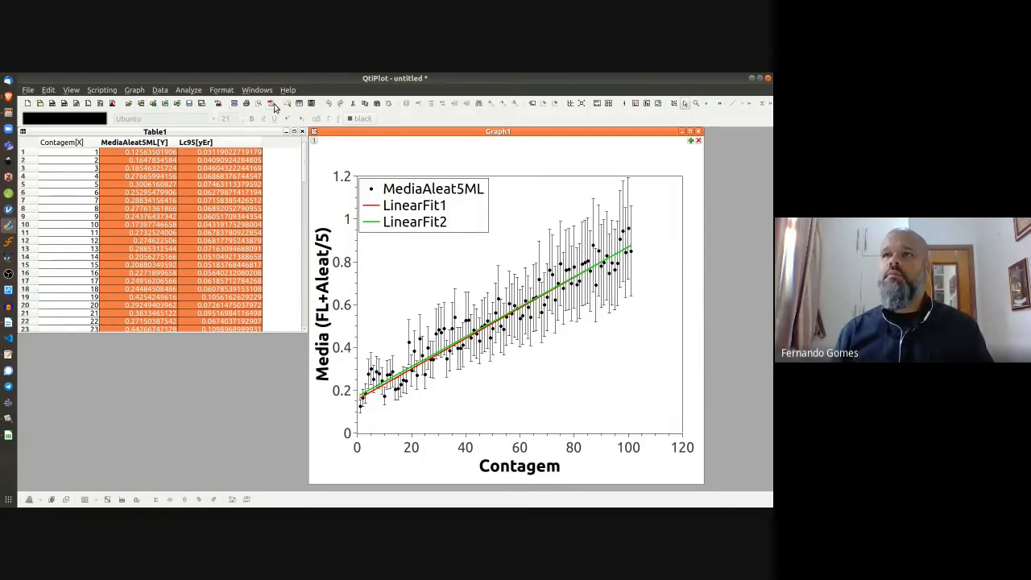
Step: Reopen the Results Log and compare the y-intercepts of the instrumentally and statistically weighted linear fits
click(298, 105)
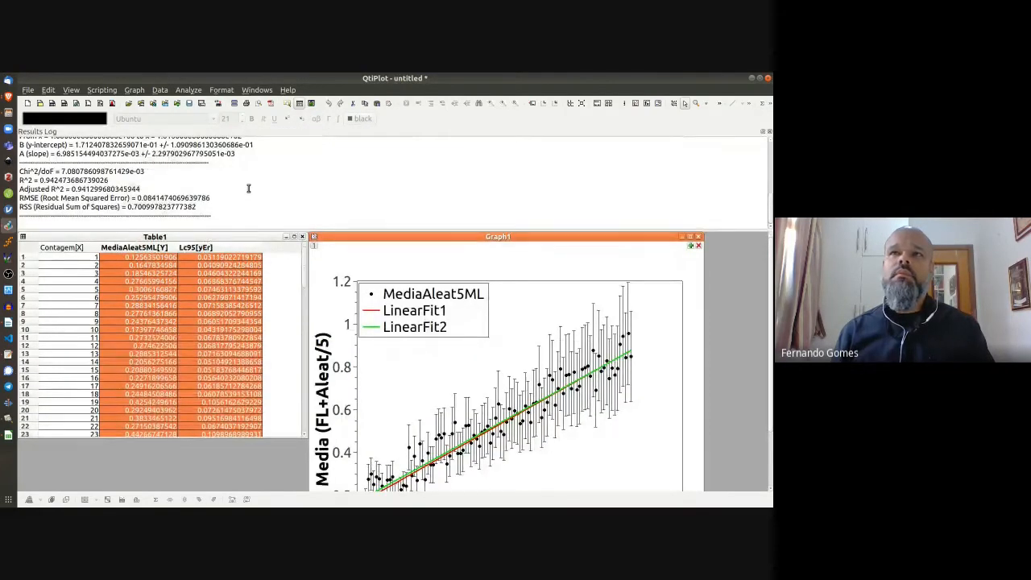
scroll(249, 189, up, 1)
scroll(249, 188, down, 5)
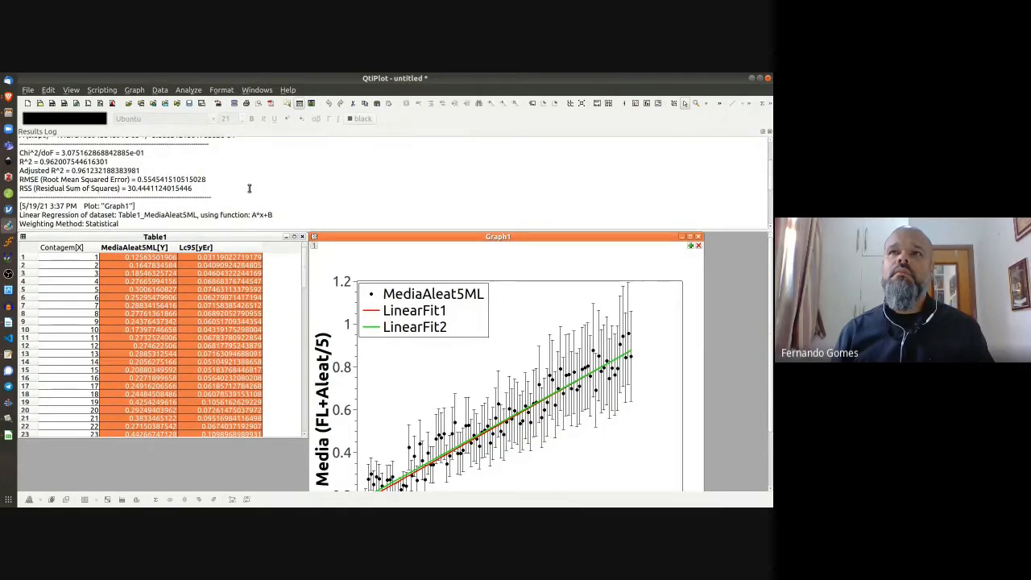
scroll(249, 189, up, 1)
scroll(137, 183, up, 1)
scroll(136, 183, up, 1)
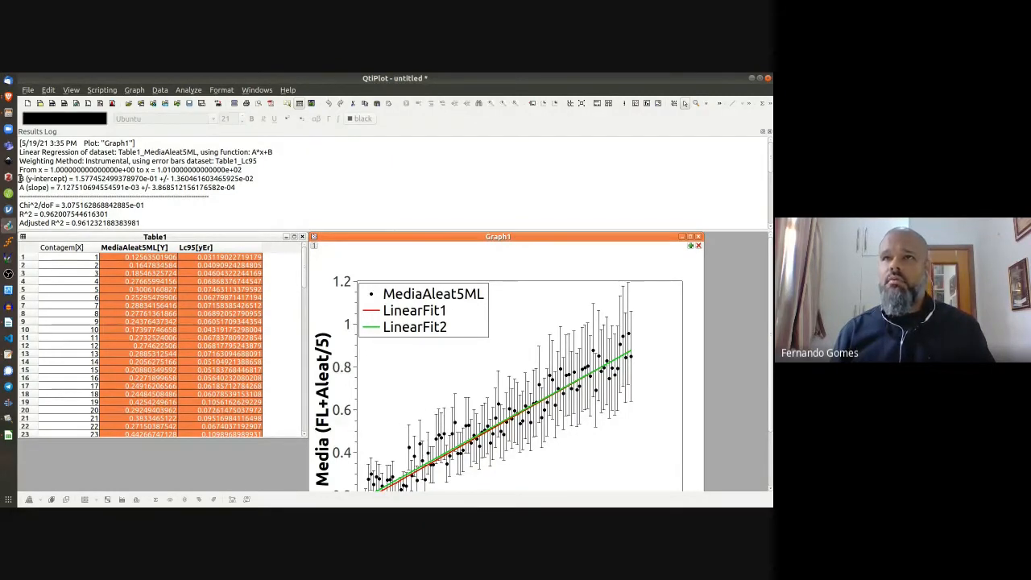
drag(21, 178, 163, 181)
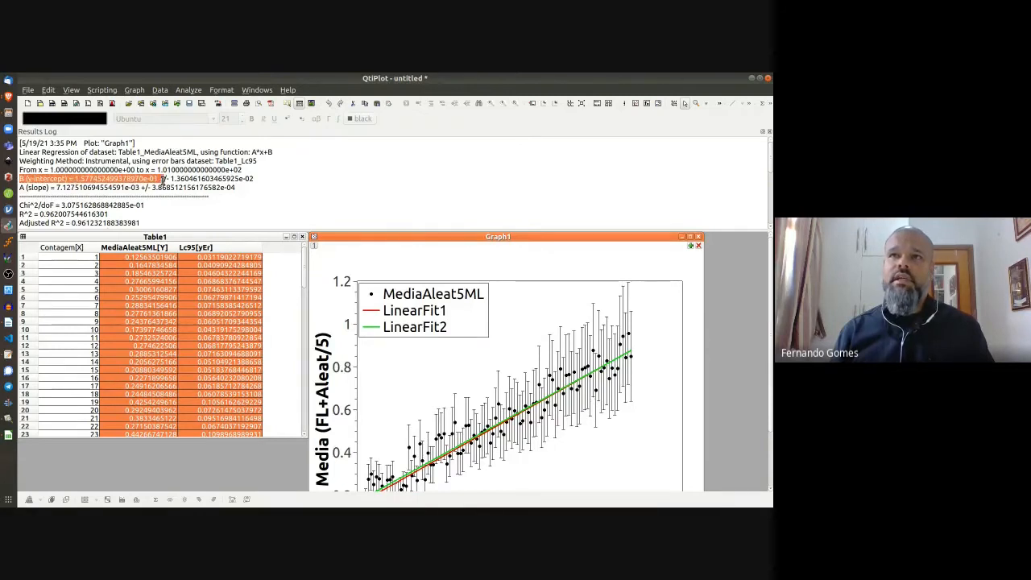
click(164, 181)
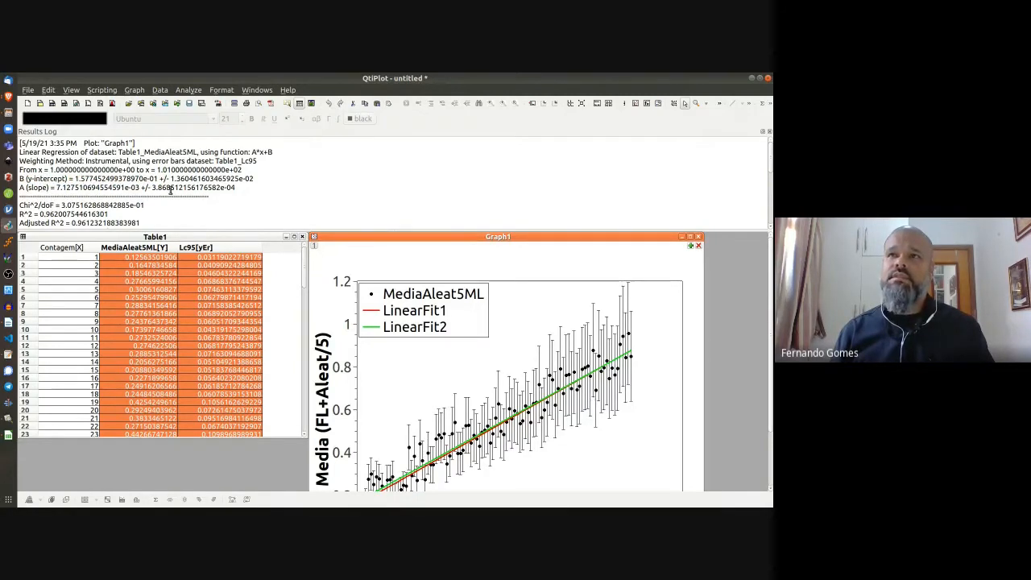
scroll(170, 190, down, 5)
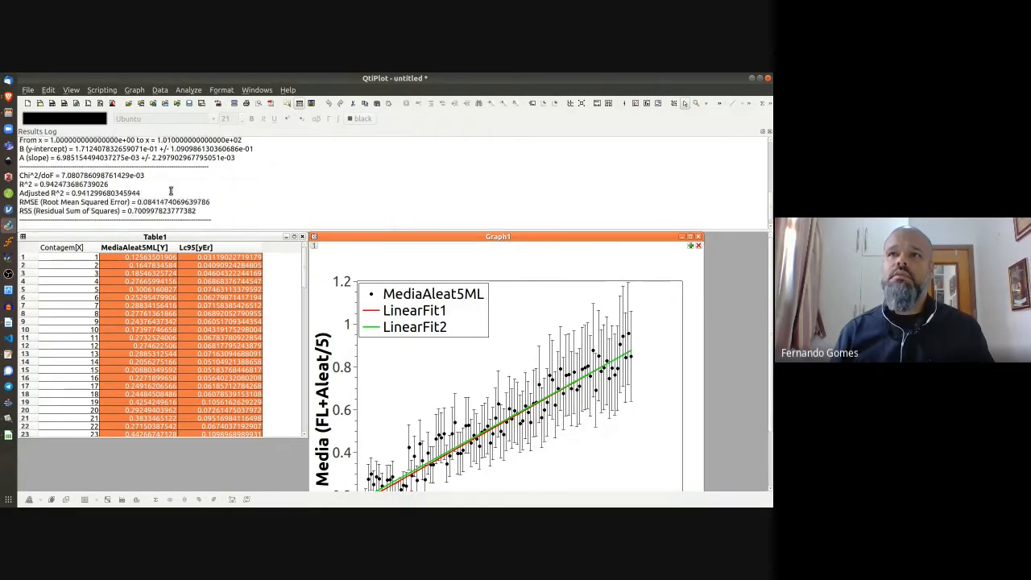
scroll(171, 190, up, 2)
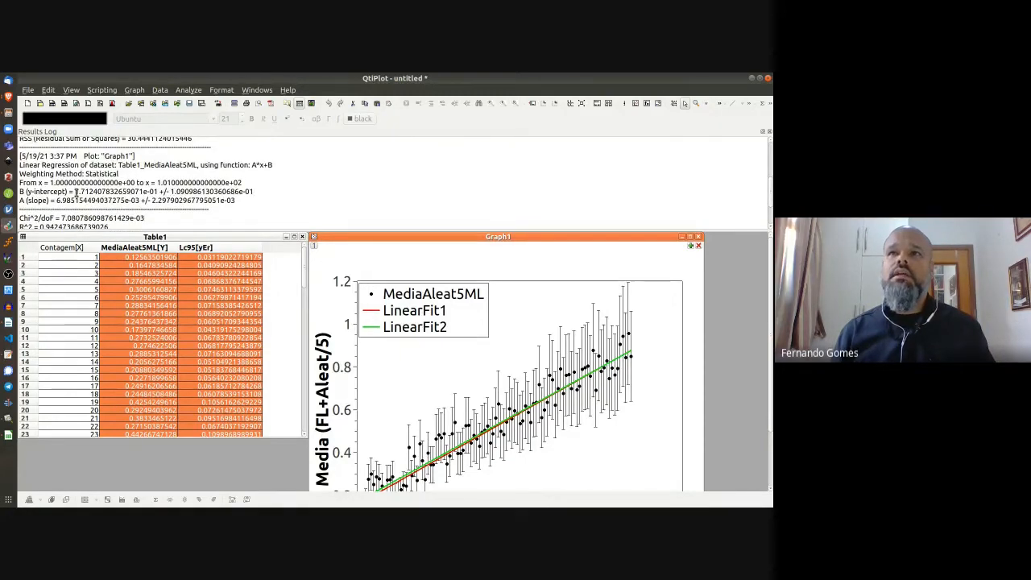
drag(75, 192, 110, 191)
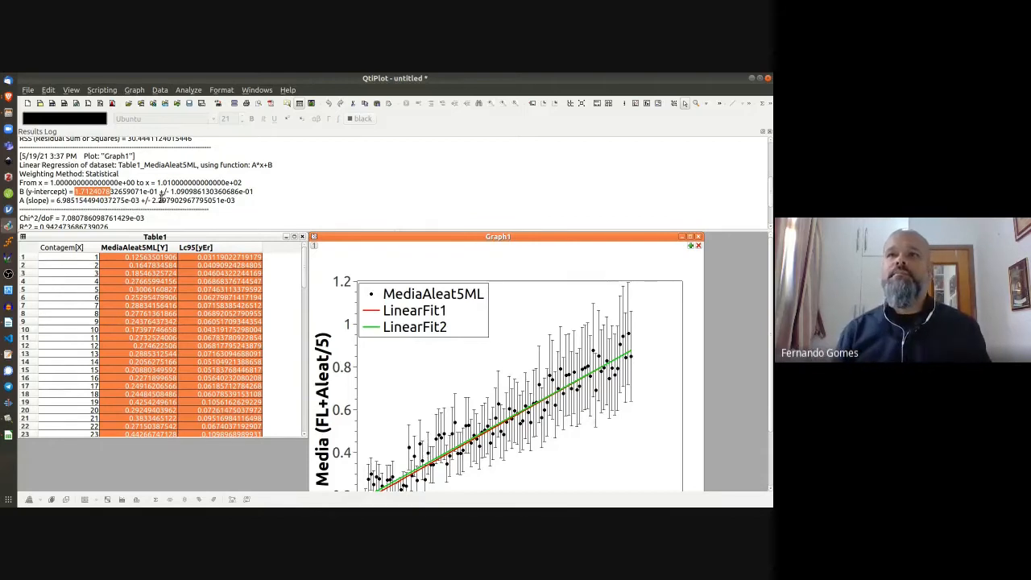
Step: Compare the slope values of the instrumentally and statistically weighted linear fits in the Results Log
scroll(171, 193, up, 4)
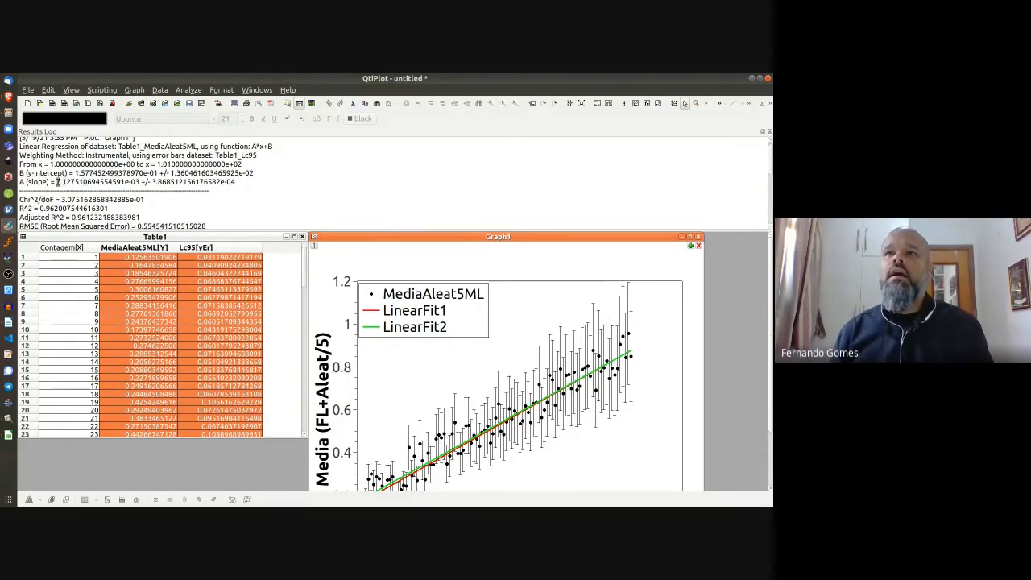
drag(57, 183, 71, 182)
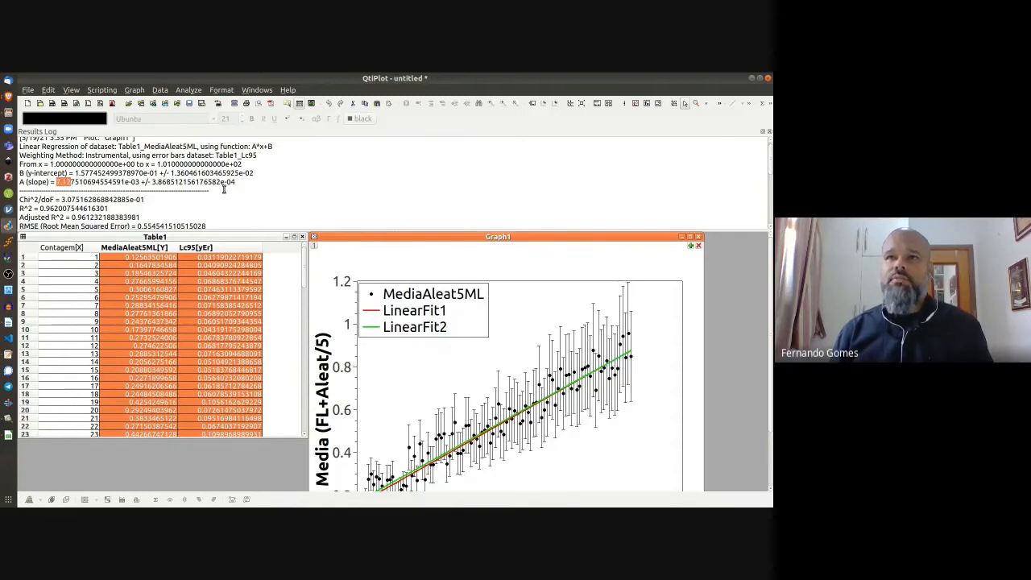
scroll(224, 190, down, 1)
scroll(225, 189, down, 3)
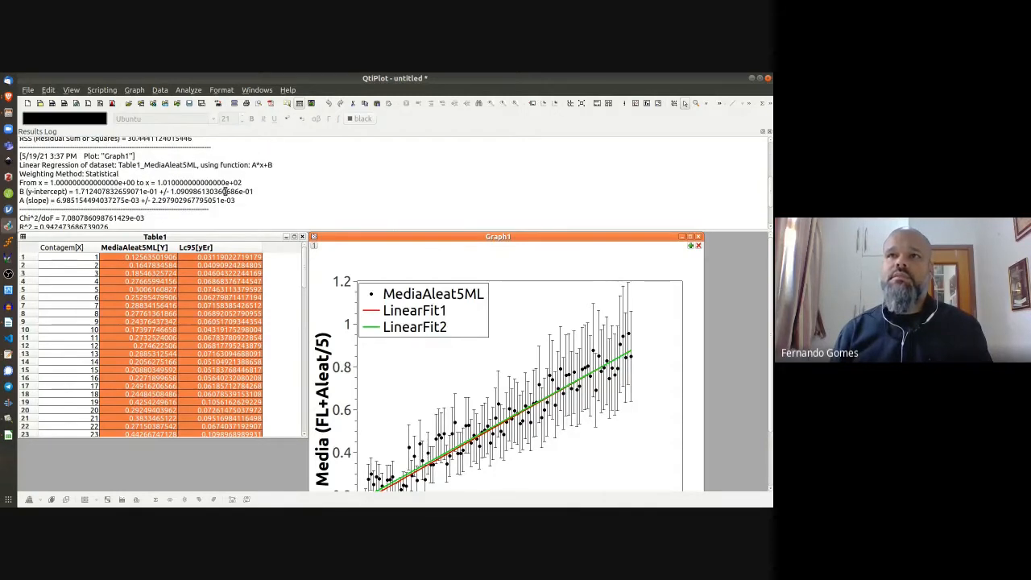
drag(58, 200, 74, 200)
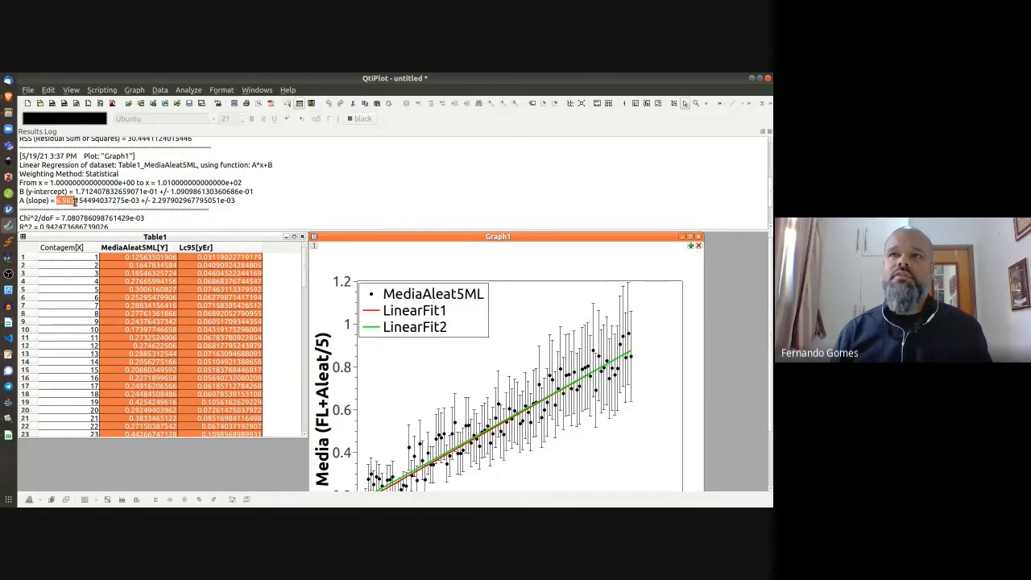
Step: Compare the R^2 values of the instrumentally and statistically weighted fits in the Results Log
scroll(139, 199, up, 4)
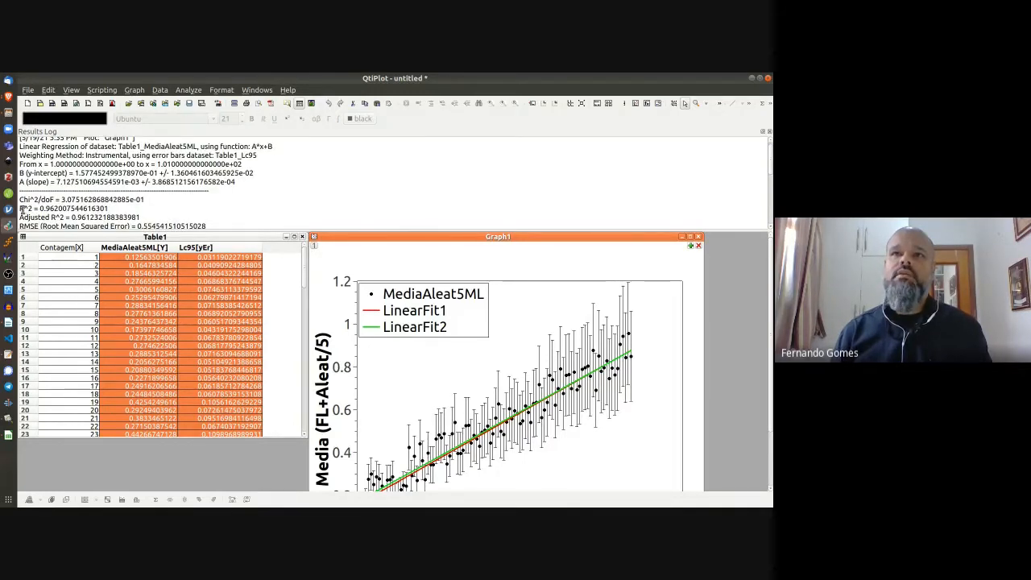
drag(21, 209, 83, 209)
scroll(118, 205, down, 3)
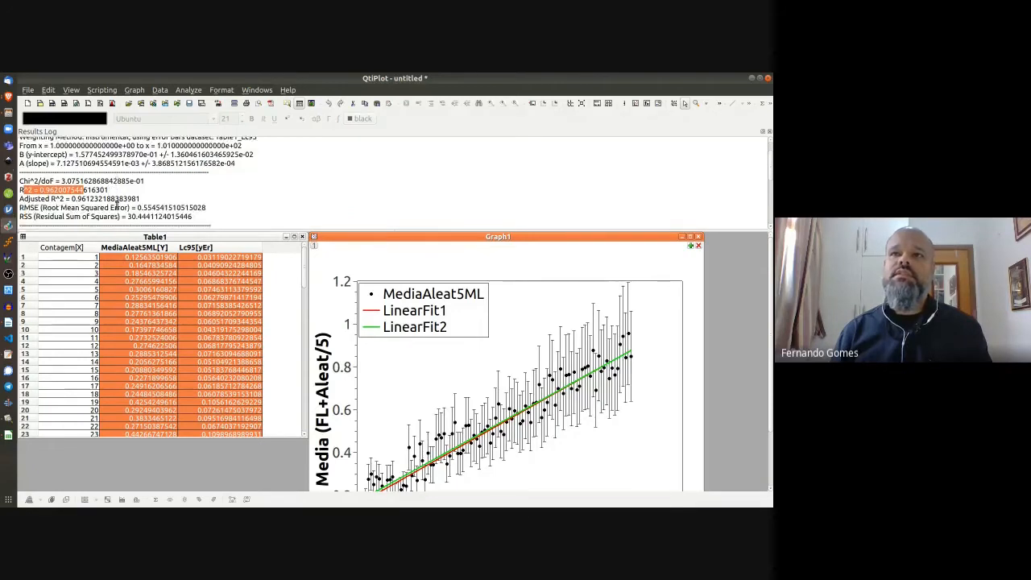
scroll(118, 205, down, 3)
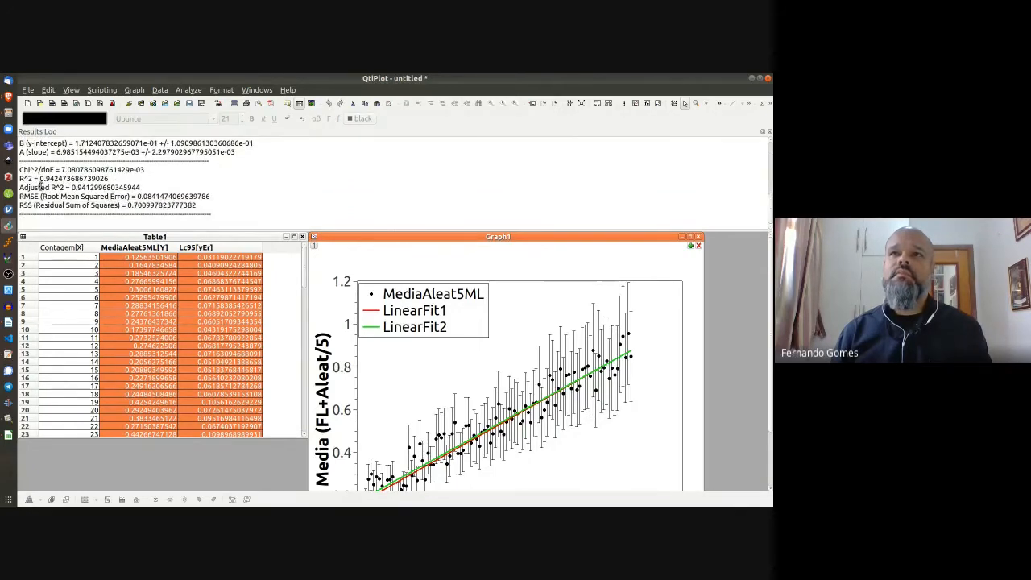
drag(24, 177, 71, 178)
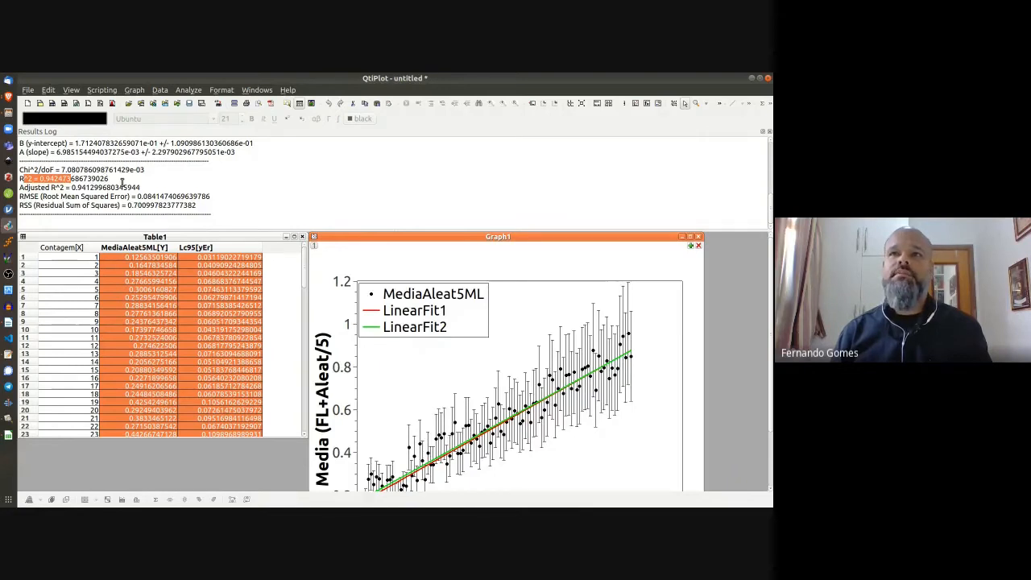
Step: Compare the root mean squared error (RMSE) of the two weighted fits in the Results Log
scroll(122, 182, up, 4)
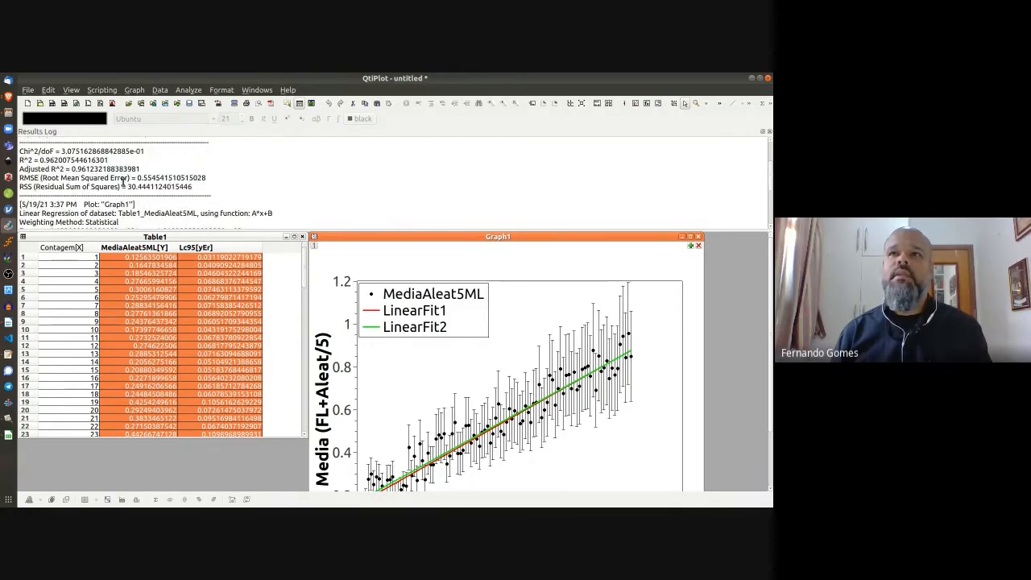
scroll(122, 183, up, 1)
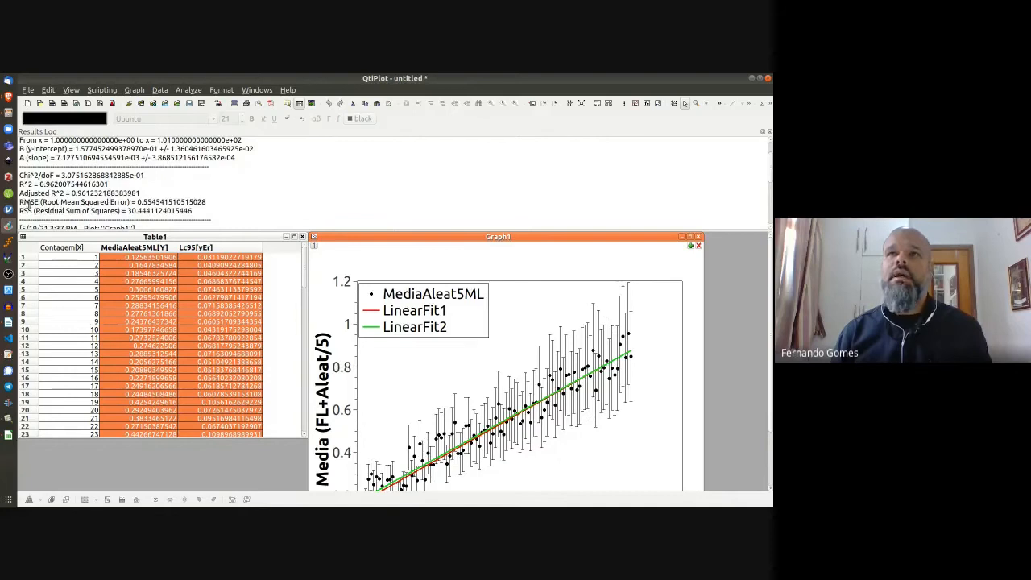
drag(18, 204, 218, 201)
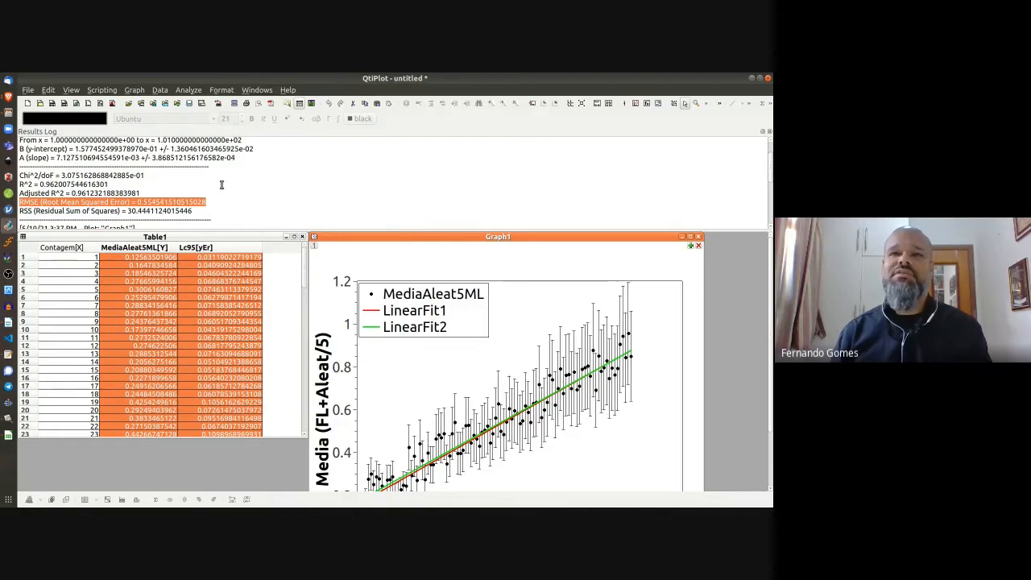
scroll(222, 186, down, 4)
scroll(222, 185, up, 2)
scroll(222, 185, down, 3)
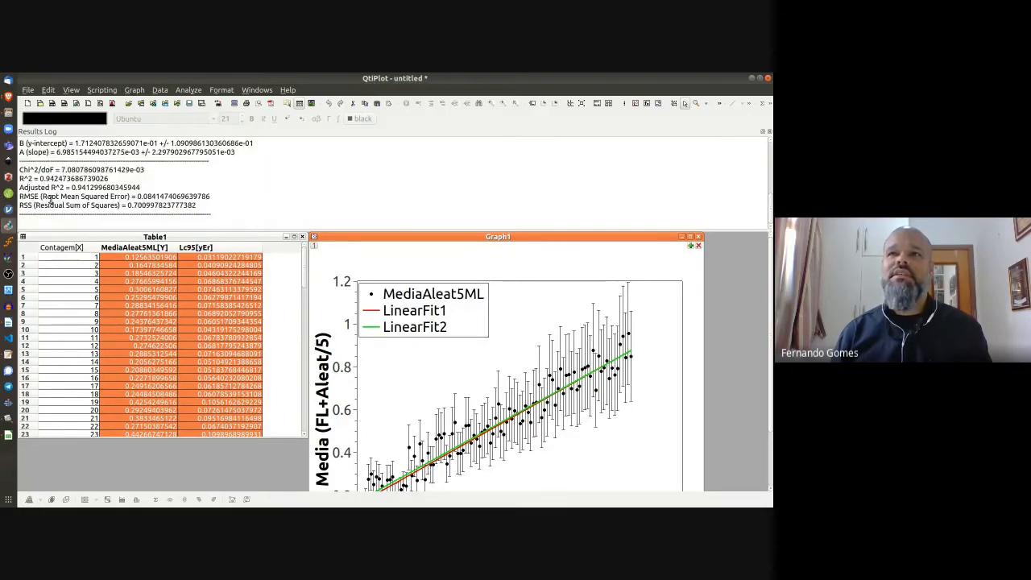
drag(25, 199, 242, 199)
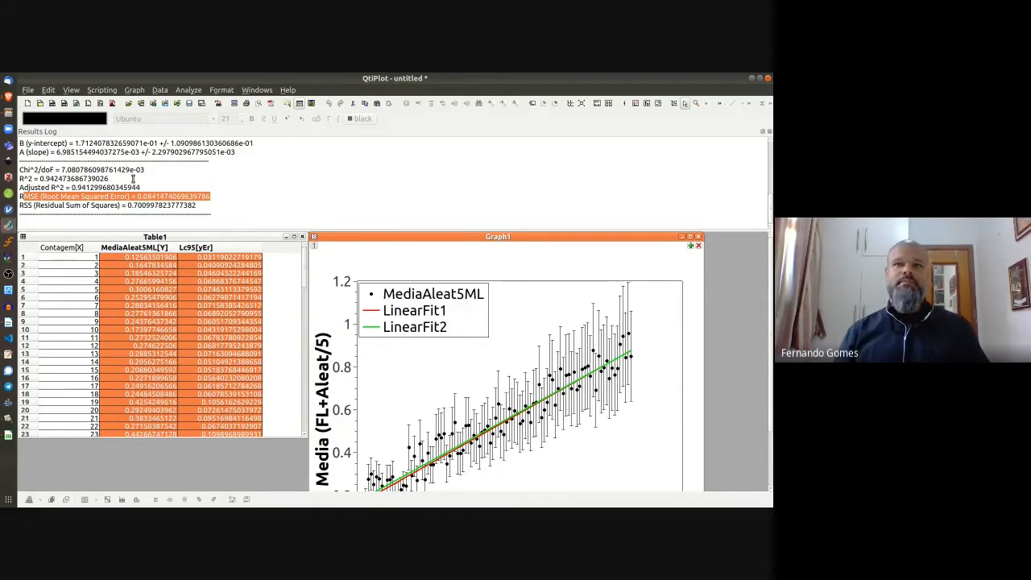
Step: Put the statistical fit's B and A lines in a blank gedit document and start a "Limite superior:" entry using B's value and error
click(7, 417)
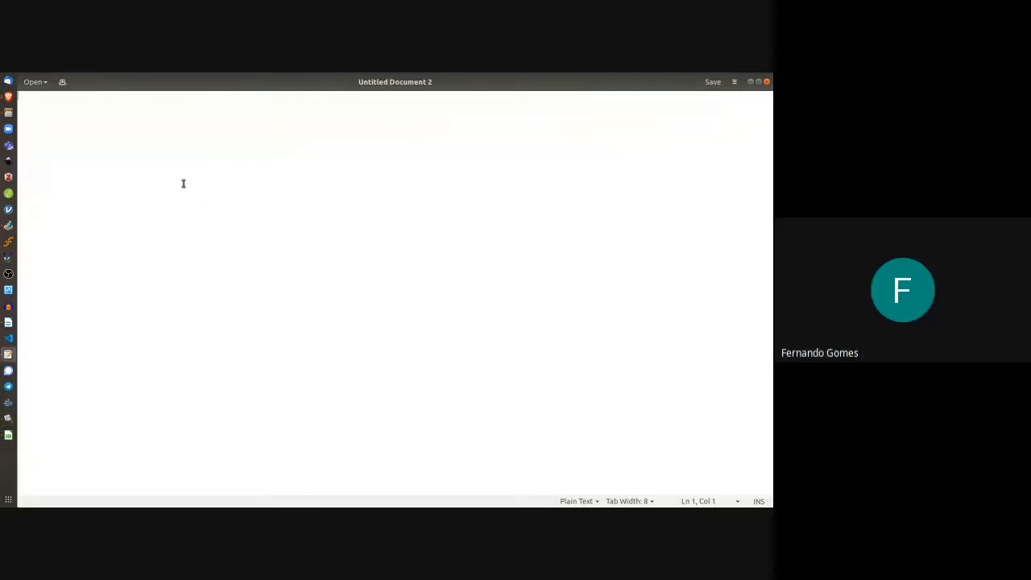
text(B (y-intercept) = 1.712407832659071e-01 +/- 1.090986130360686e-01 A (slope) = 6.985154494037275e-03 +/- 2.297902967795051e-03)
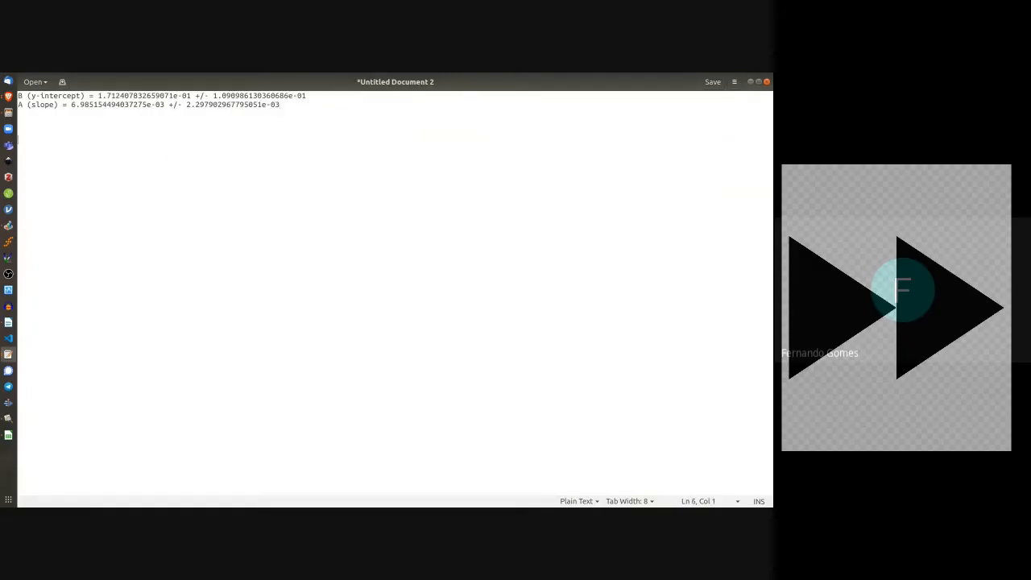
text(Limite superior:)
key(Return)
click(98, 95)
shift+click(316, 97)
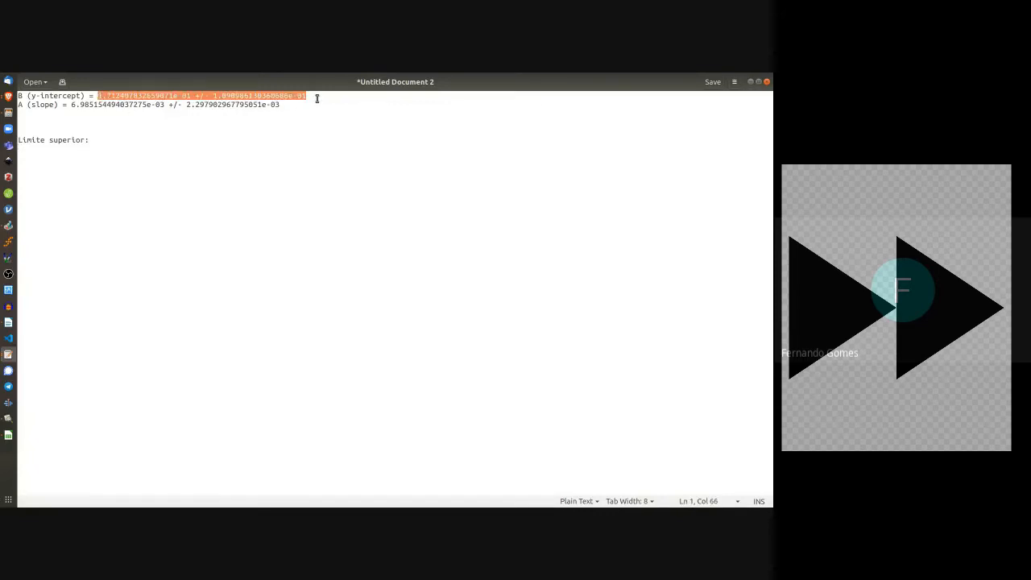
click(140, 139)
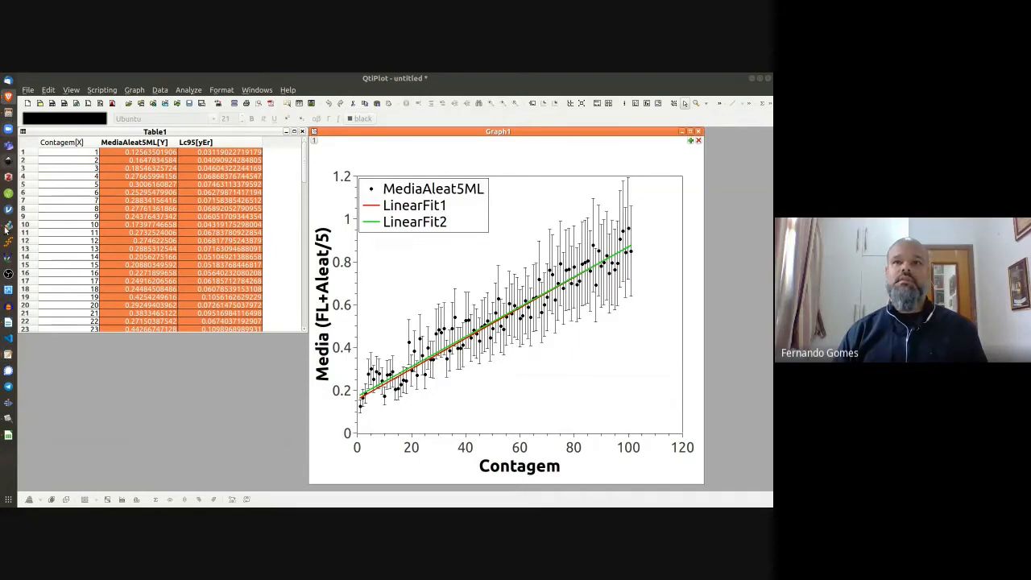
Step: Switch to the gedit document Untitled Document 2 and copy the full expression under "Limite superior:"
click(8, 354)
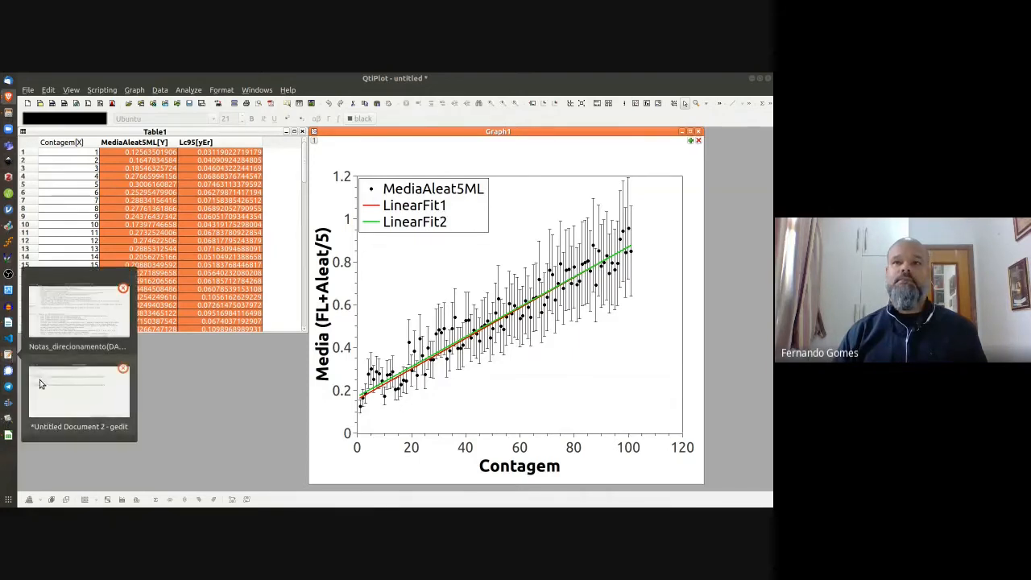
click(73, 372)
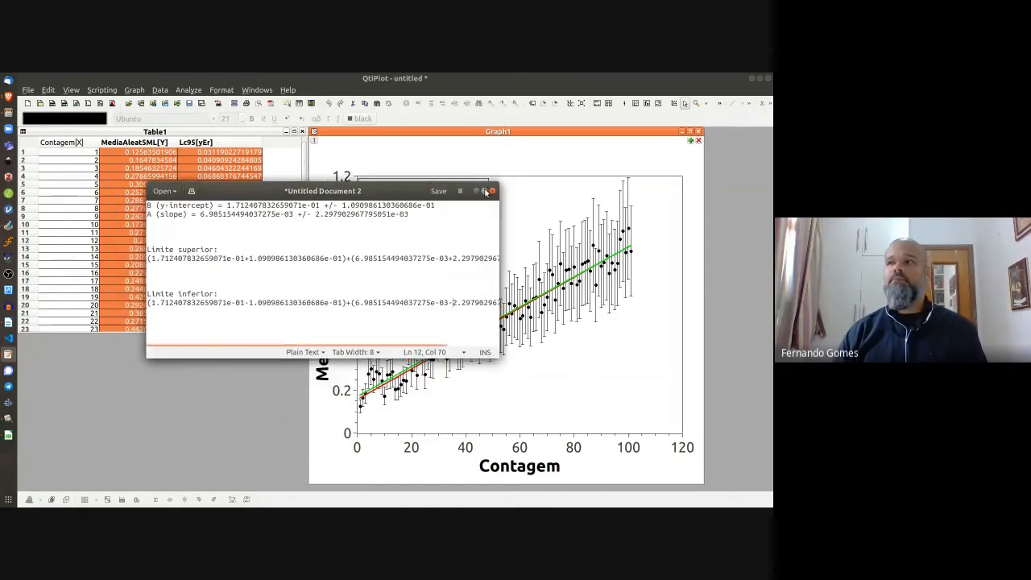
click(486, 191)
click(20, 149)
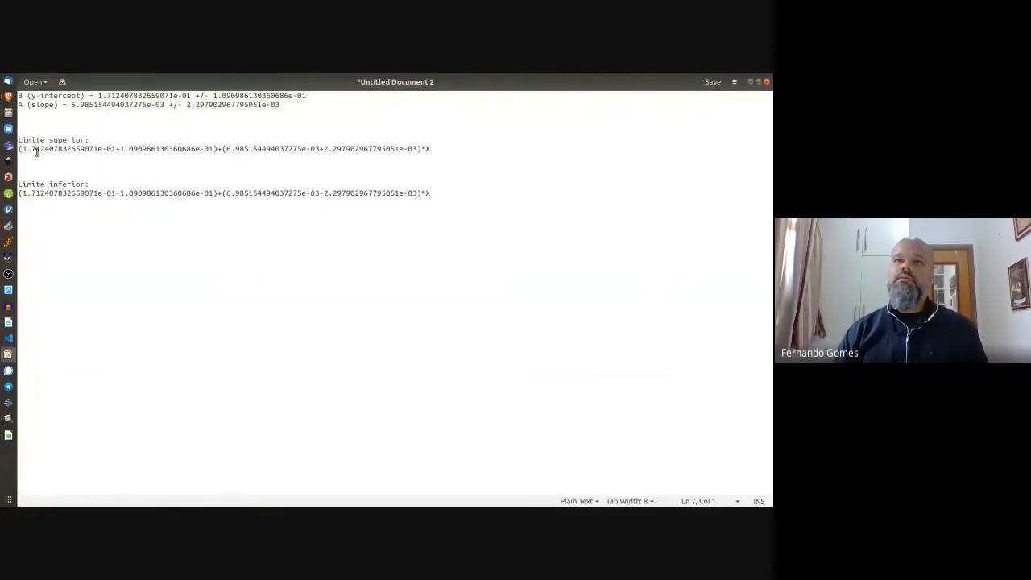
shift+click(436, 151)
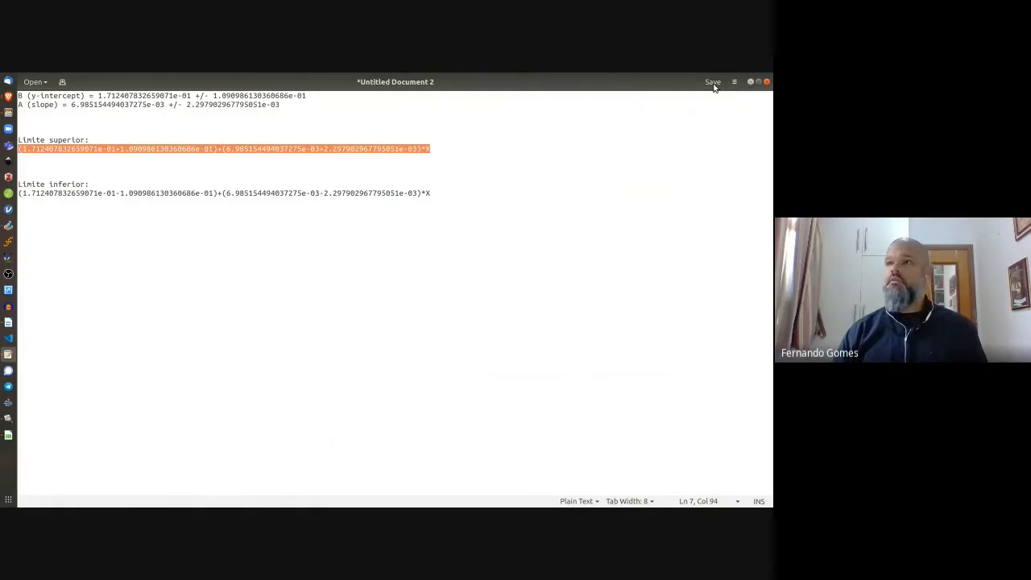
click(750, 81)
Step: Start a new function curve on Graph1 in QtiPlot with f(x) = (1.712407832659071e-01+1.090986130360686e-01)+(6.985154494037275e-03+2.297902967795051e-03)*x
right_click(407, 274)
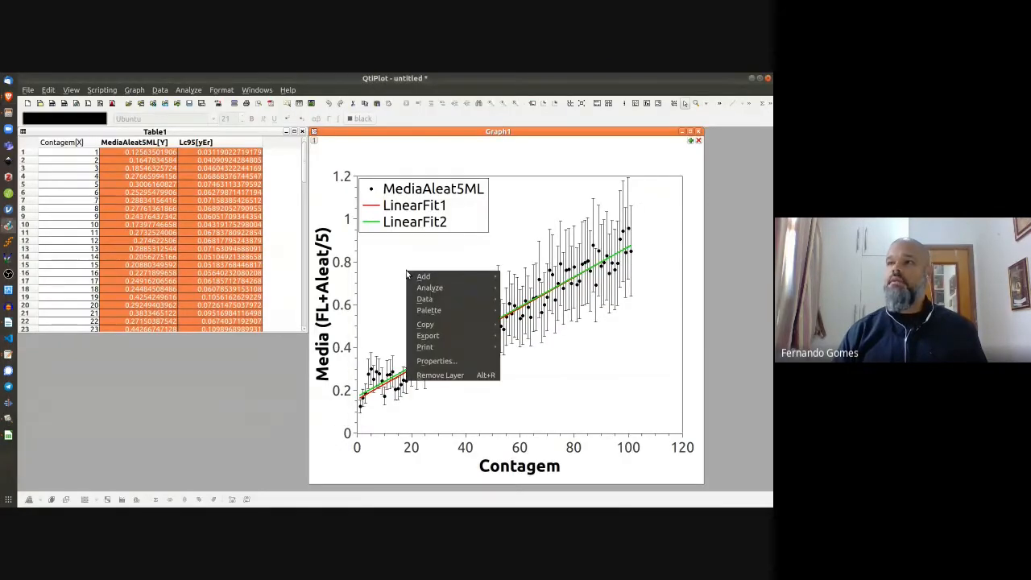
mouse_move(423, 280)
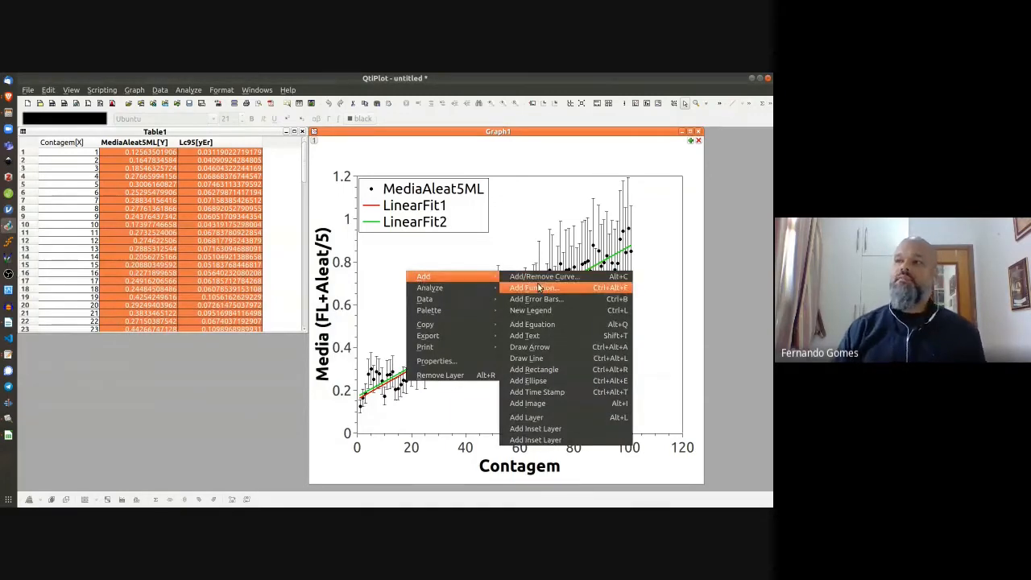
click(539, 288)
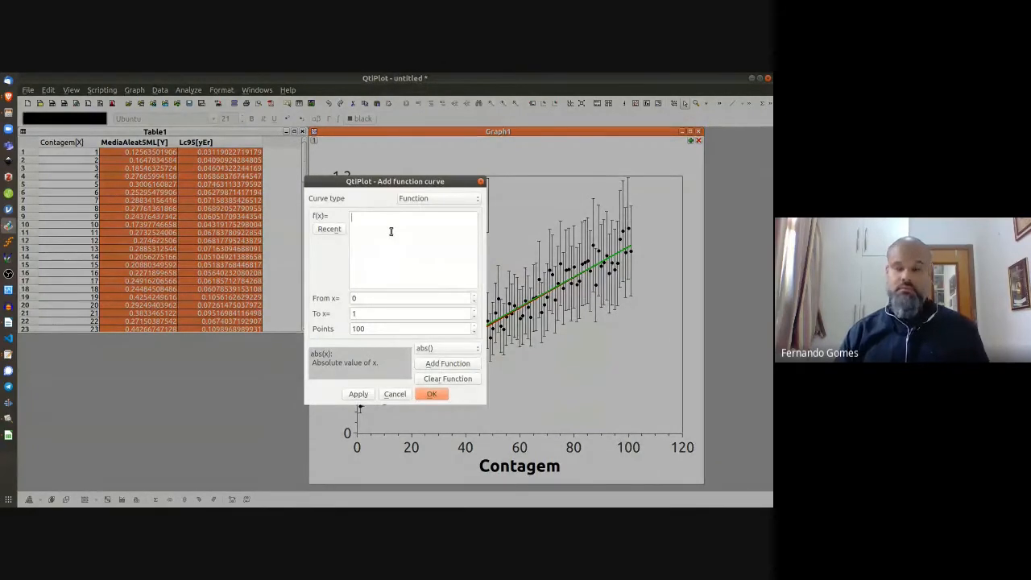
key(ctrl+v)
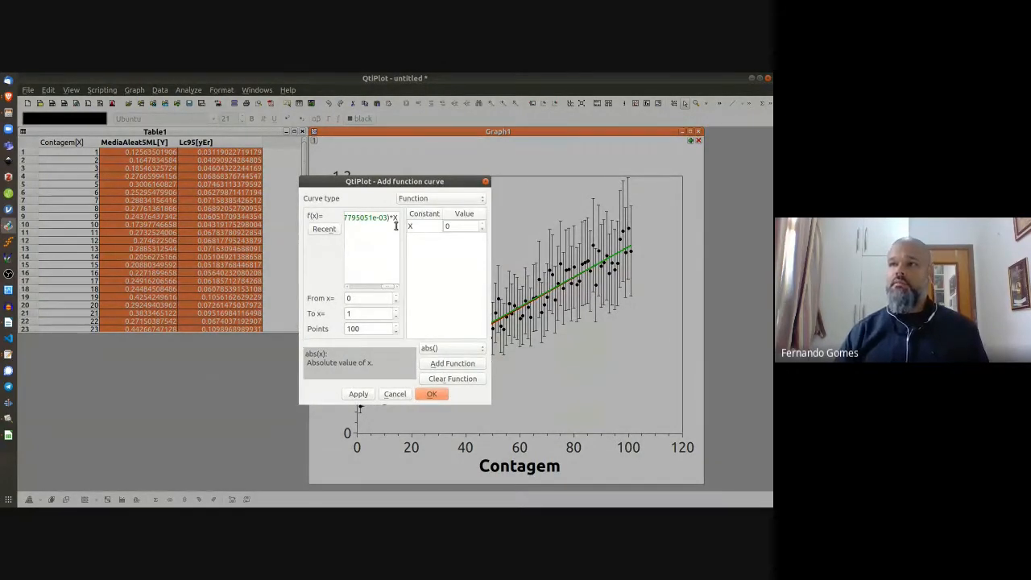
key(shift+Left)
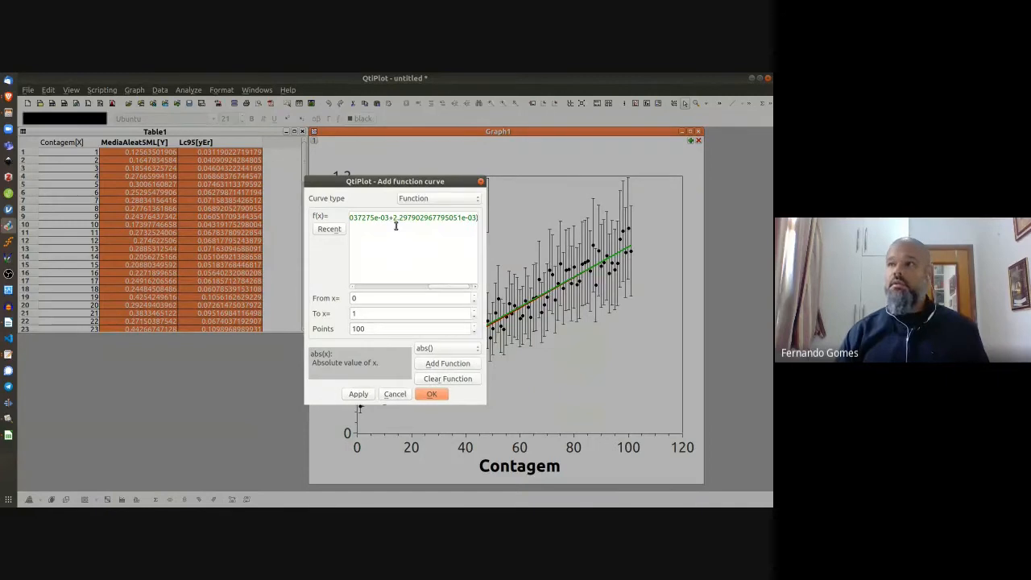
drag(485, 241, 651, 247)
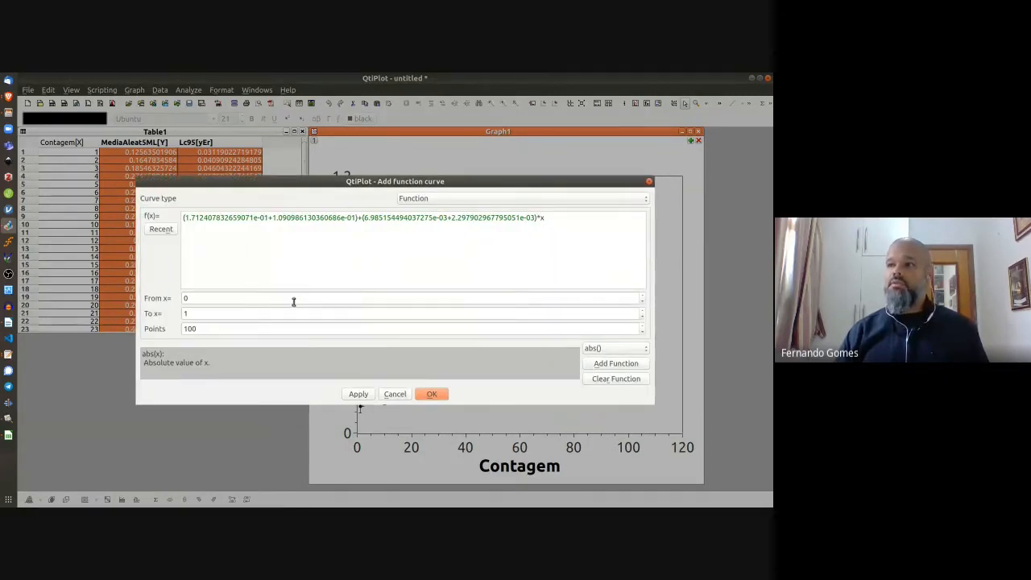
Step: Set the function's range from x = 1 to x = 101 and add the upper-limit curve to the graph
click(197, 314)
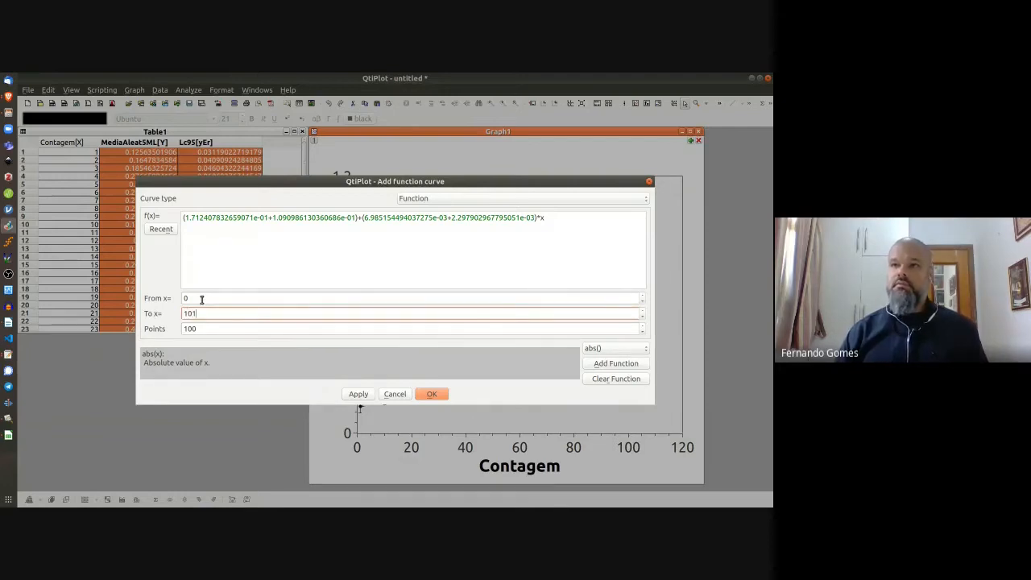
click(201, 299)
text(1)
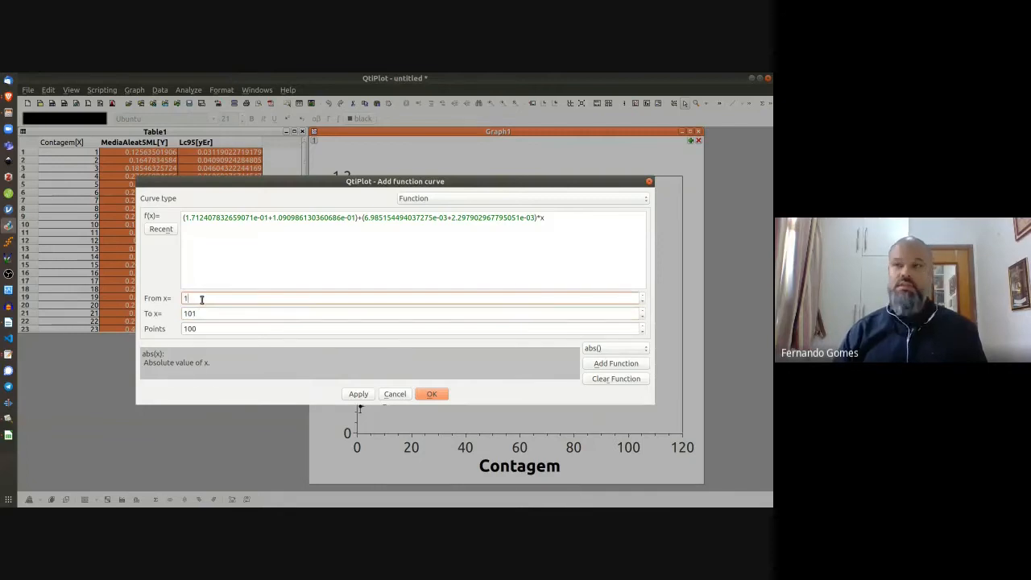
click(433, 395)
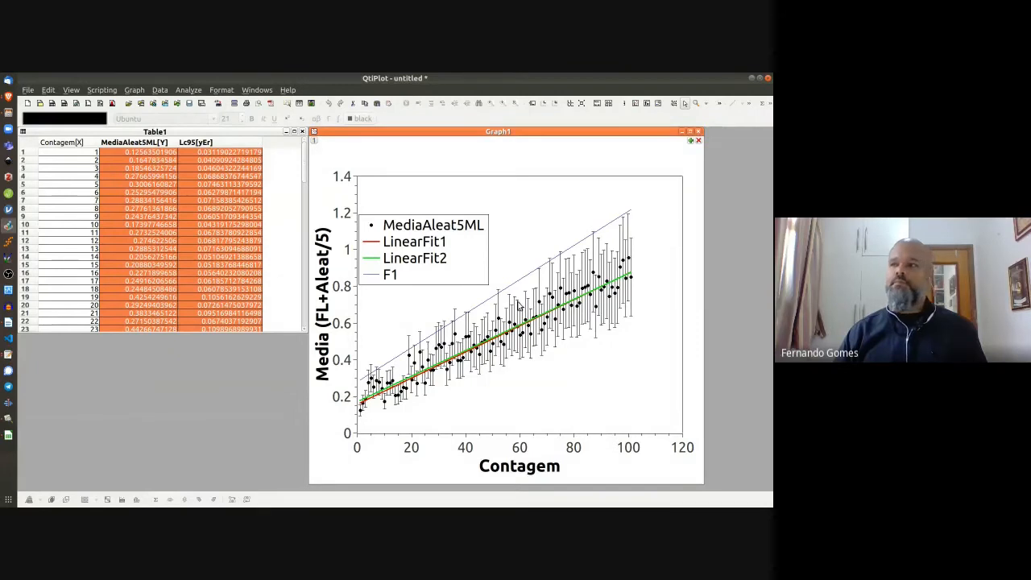
Step: Switch to the gedit document Untitled Document 2, copy the full expression under "Limite inferior:", and return to QtiPlot
right_click(397, 306)
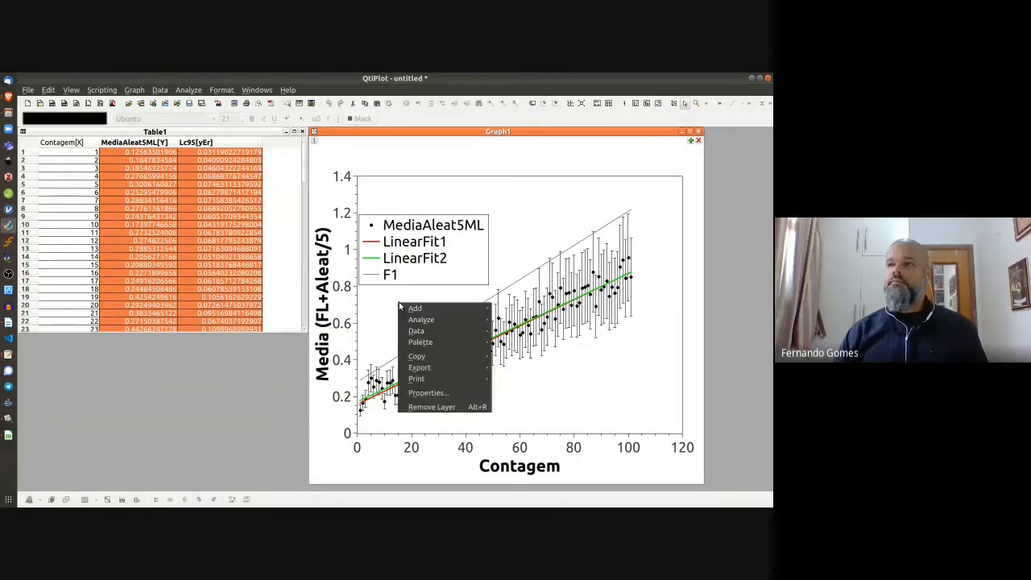
mouse_move(414, 309)
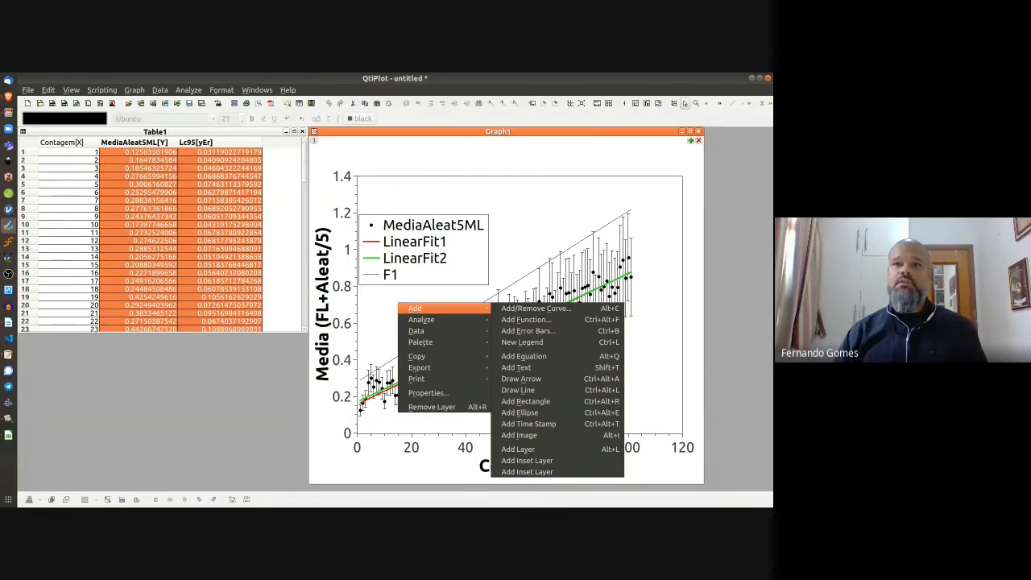
click(8, 355)
click(8, 354)
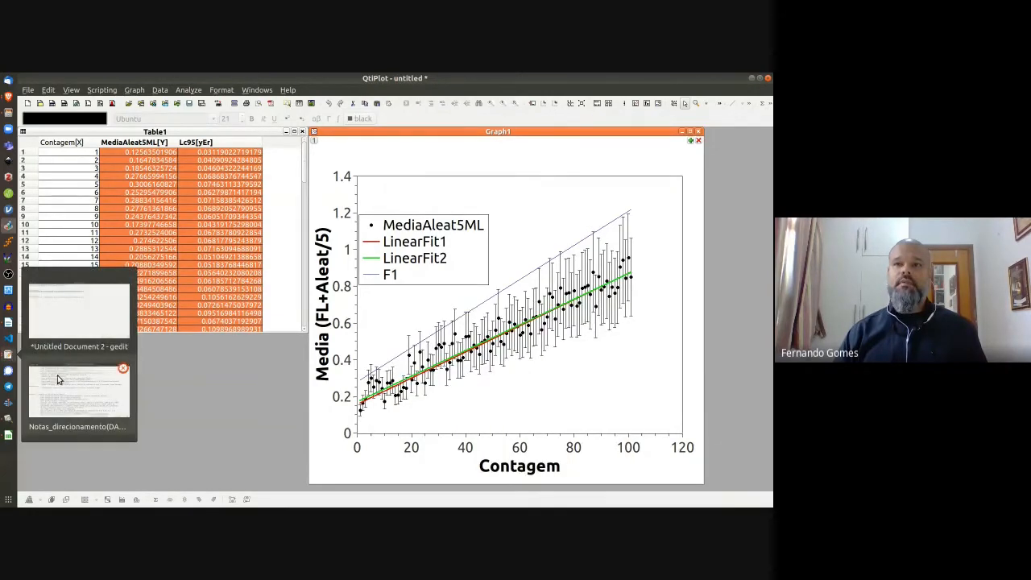
click(62, 327)
click(437, 194)
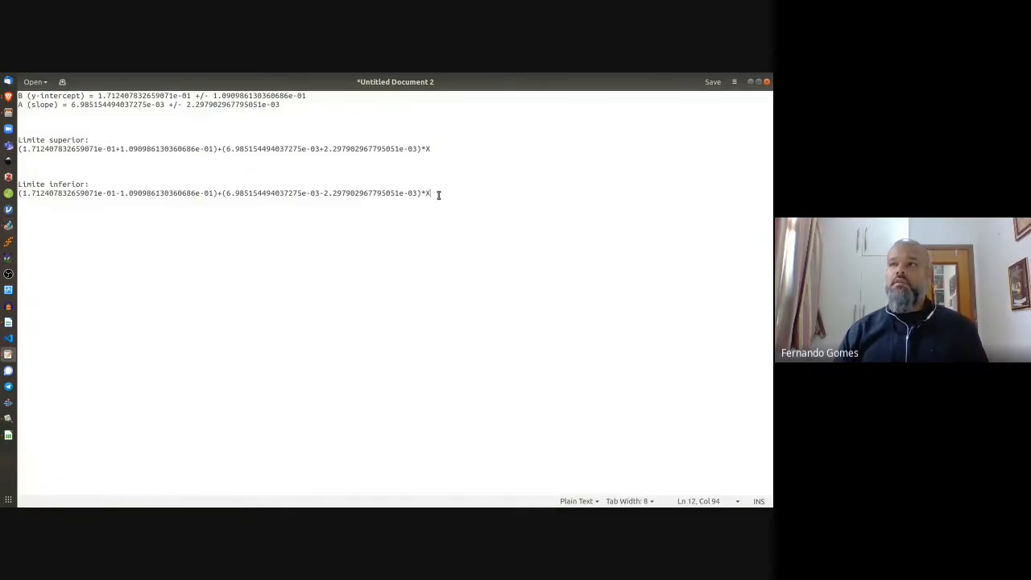
key(shift+Home)
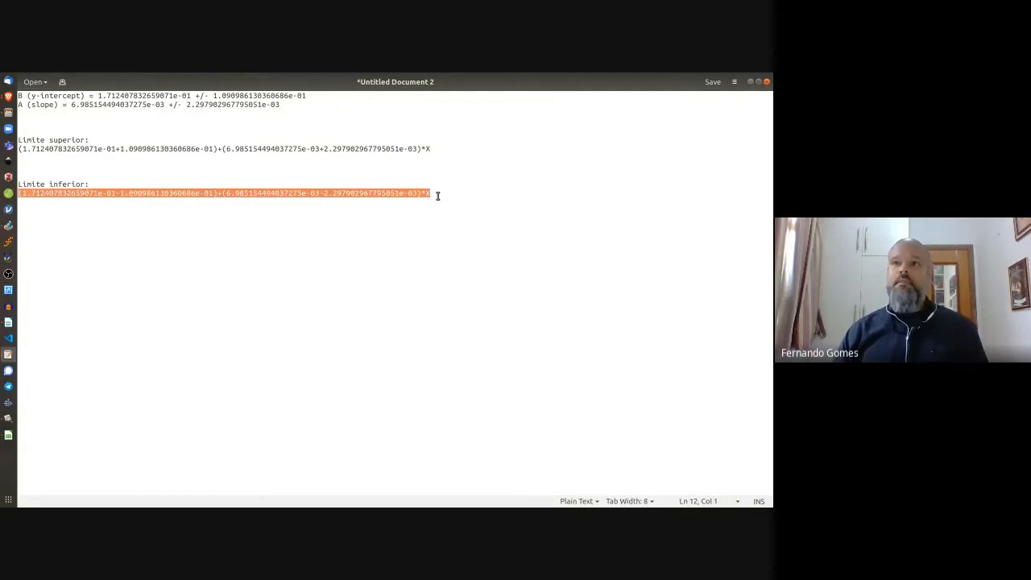
click(750, 81)
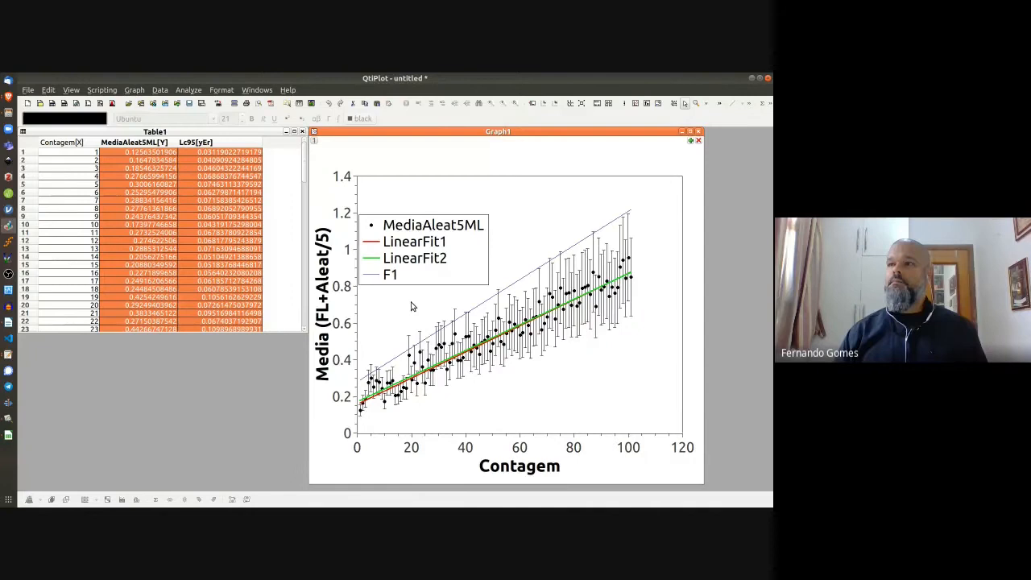
Step: Start a new function curve on Graph1 with f(x) = (1.712407832659071e-01-1.090986130360686e-01)+(6.985154494037275e-03-2.297902967795051e-03)*x
right_click(405, 306)
mouse_move(421, 309)
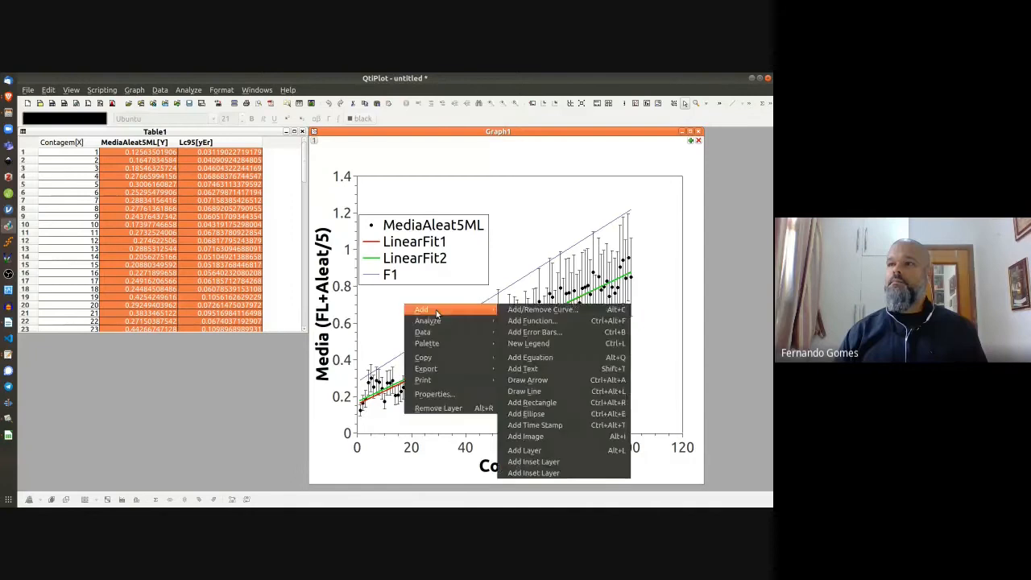
click(538, 323)
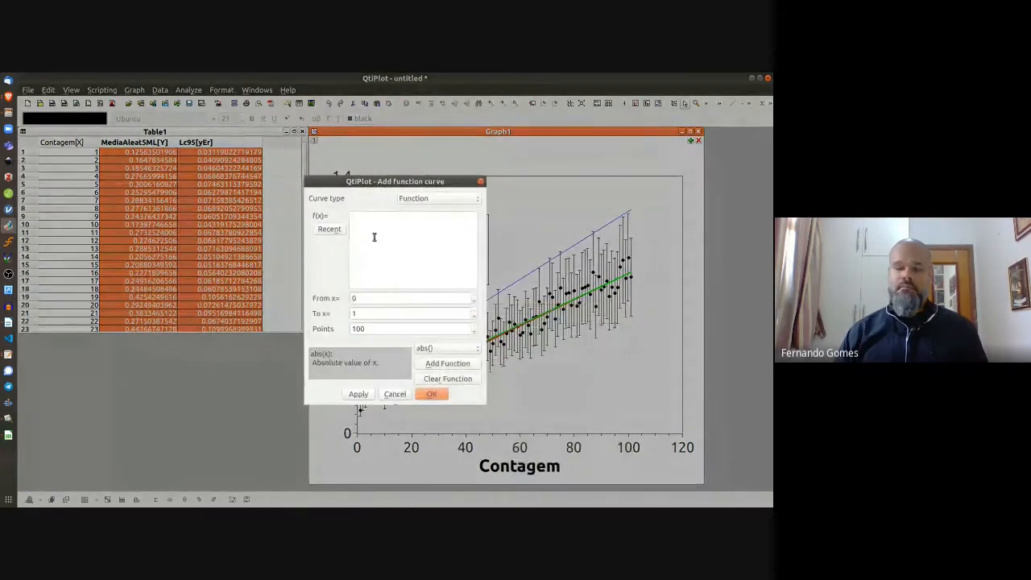
key(ctrl+v)
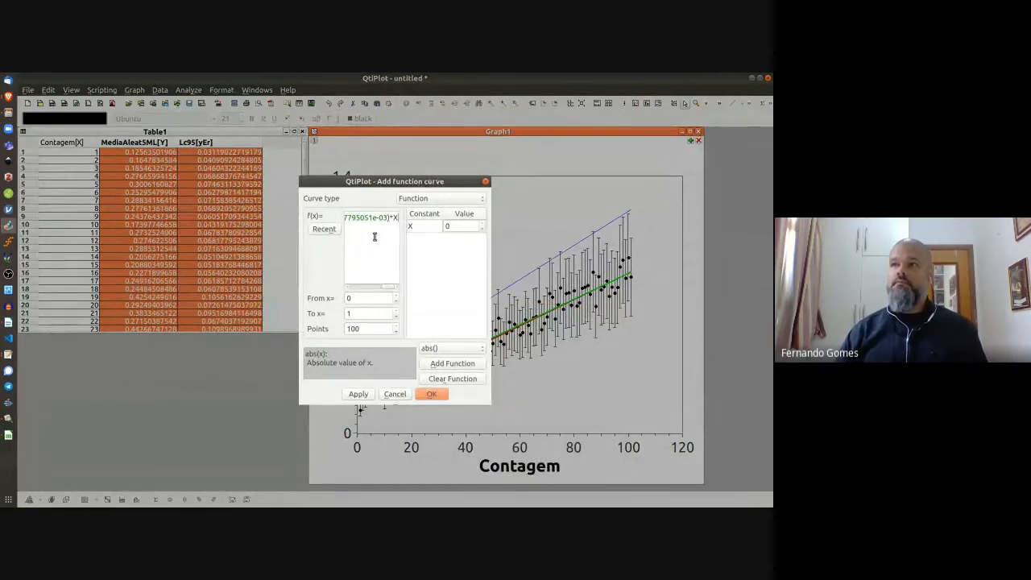
key(BackSpace)
key(BackSpace)
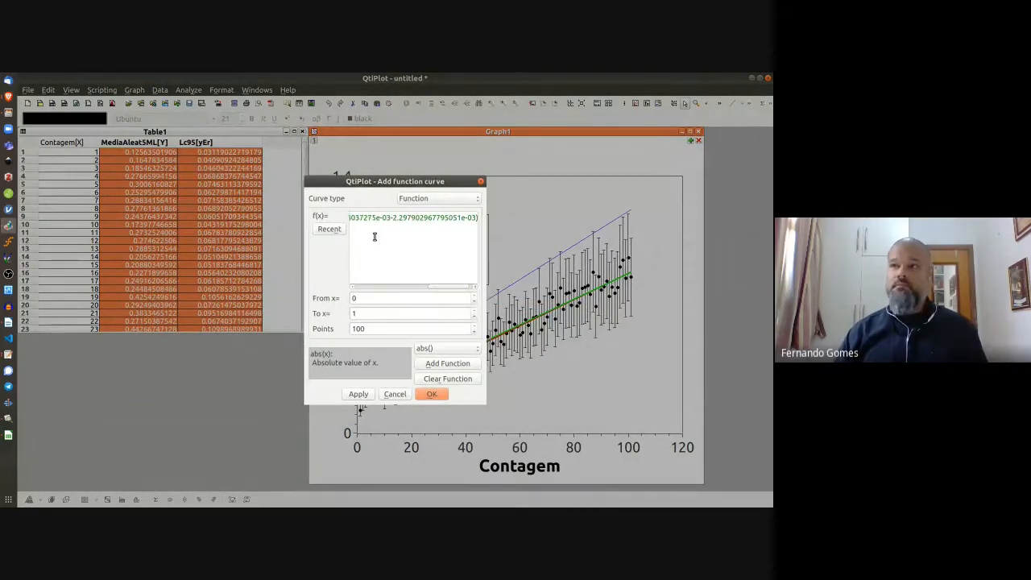
Step: Set the function's range from x = 1 to x = 101 and add the lower-limit curve to the graph
click(364, 298)
key(BackSpace)
text(1)
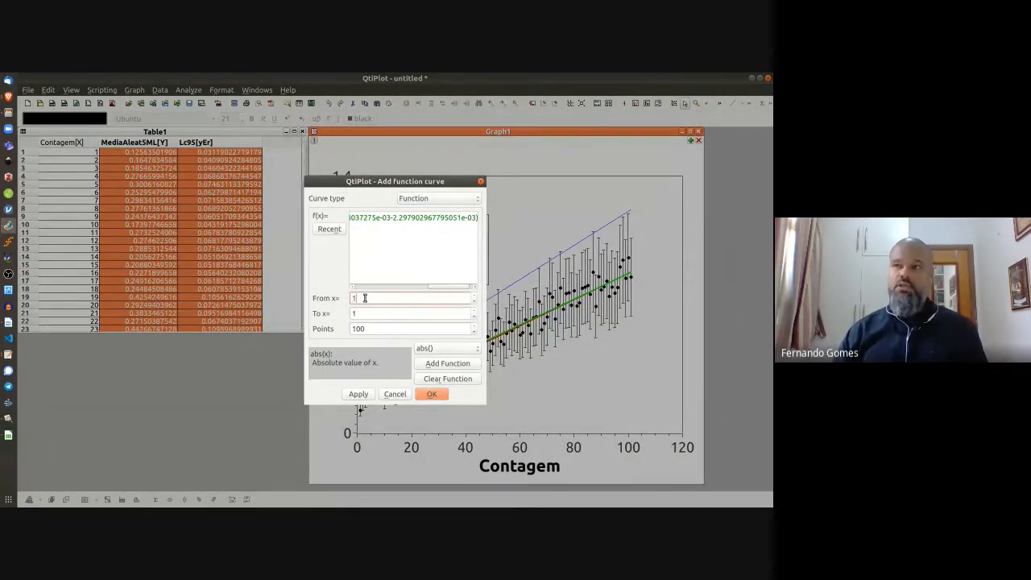
click(366, 315)
text(01)
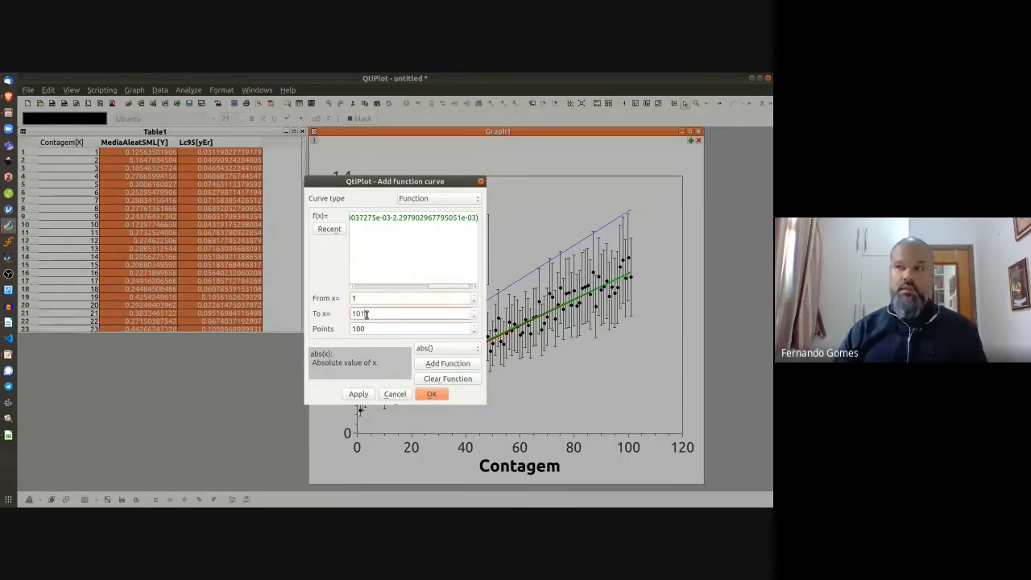
click(361, 395)
click(433, 395)
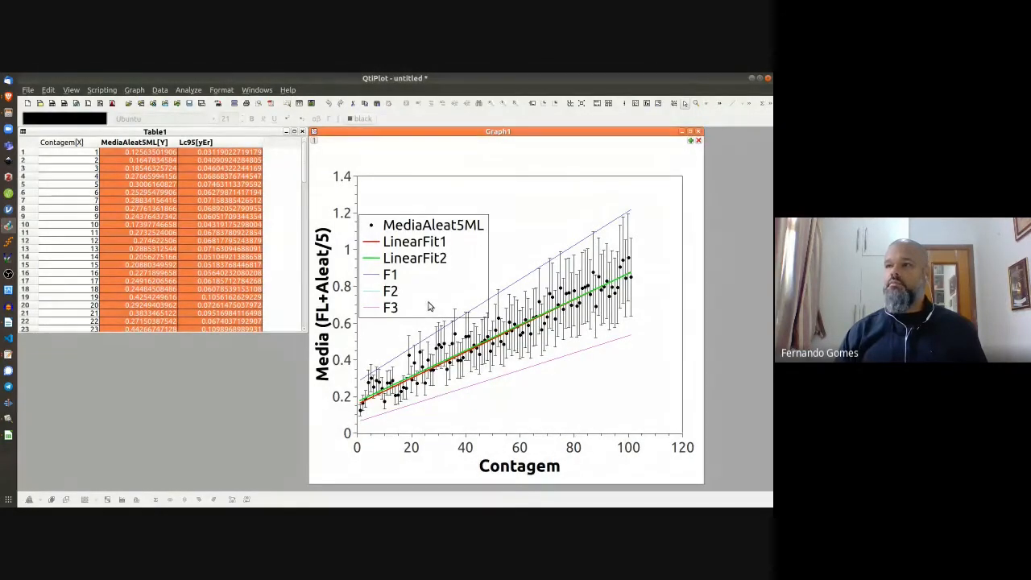
Step: Delete the duplicate lower-limit curve F3 from Graph1 in the plot details
double_click(502, 379)
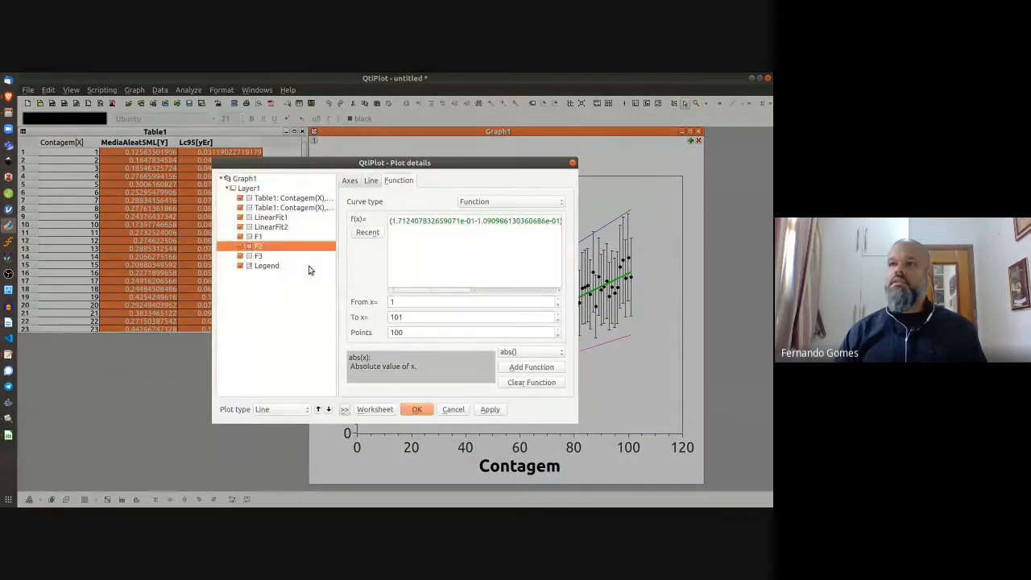
click(268, 257)
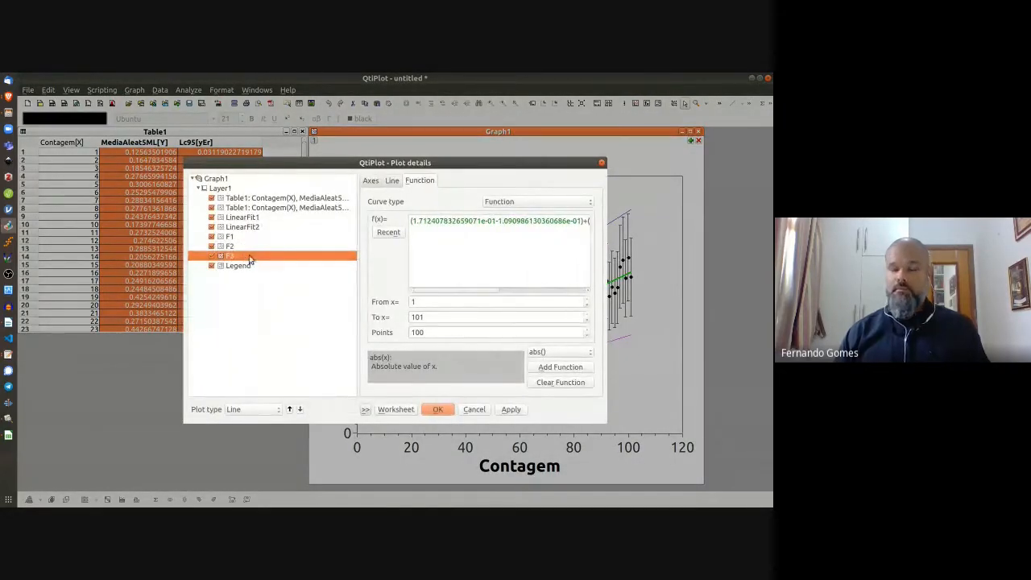
key(Delete)
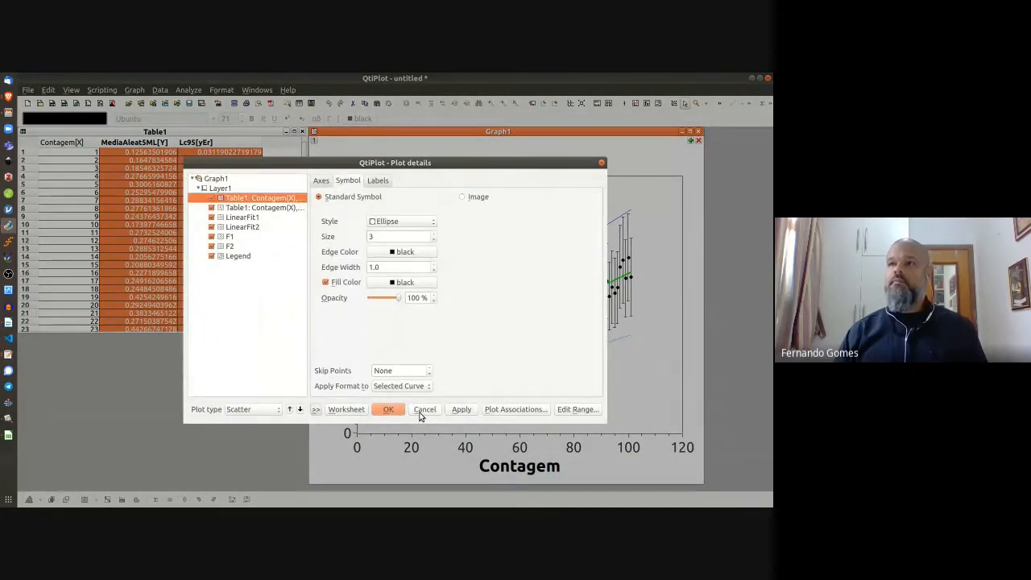
click(393, 411)
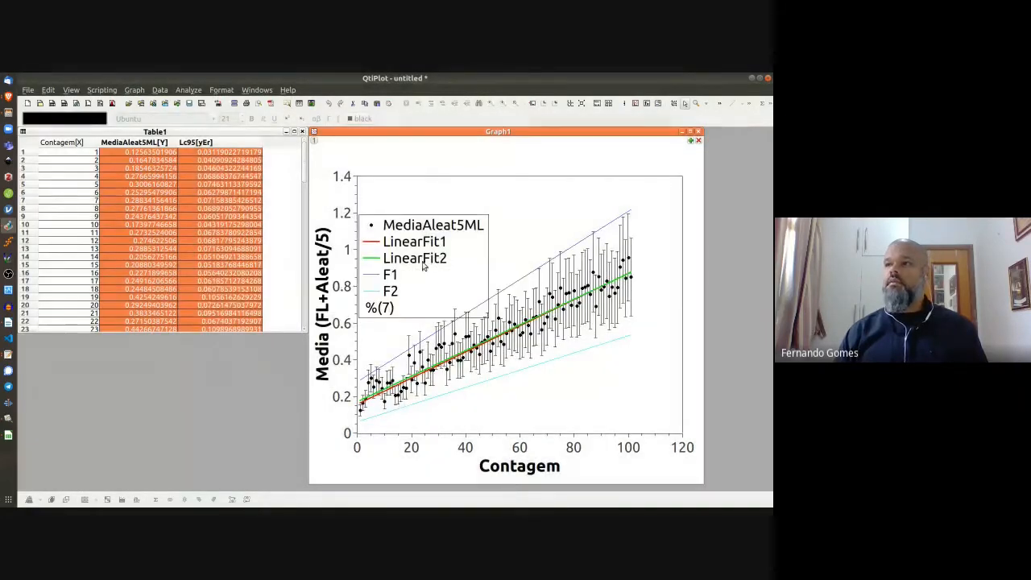
Step: Move the legend up into the plot's upper-left corner and remove every legend entry except MediaAleat5ML
click(420, 258)
drag(420, 258, 420, 222)
double_click(419, 225)
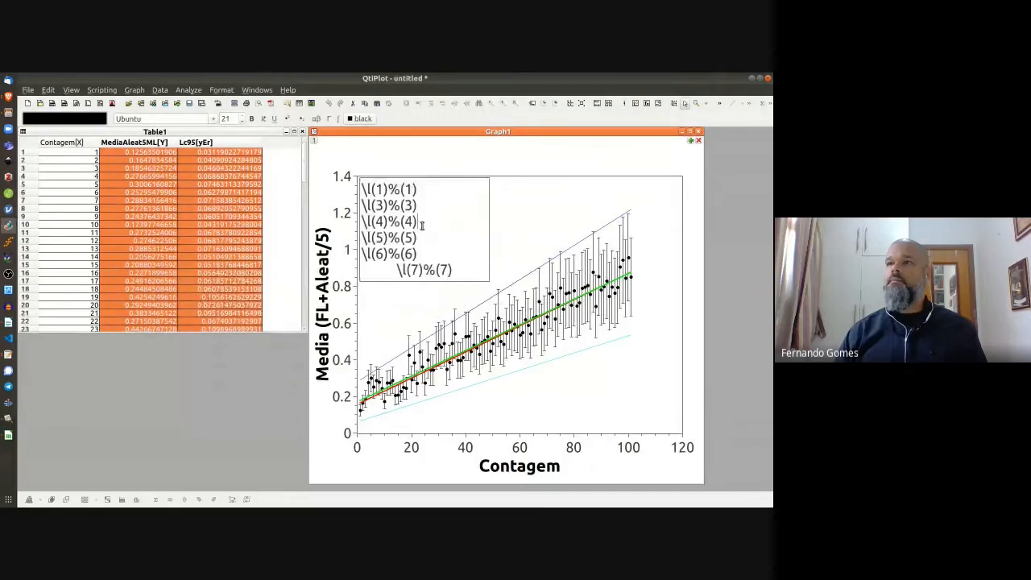
click(363, 205)
shift+click(464, 272)
key(Delete)
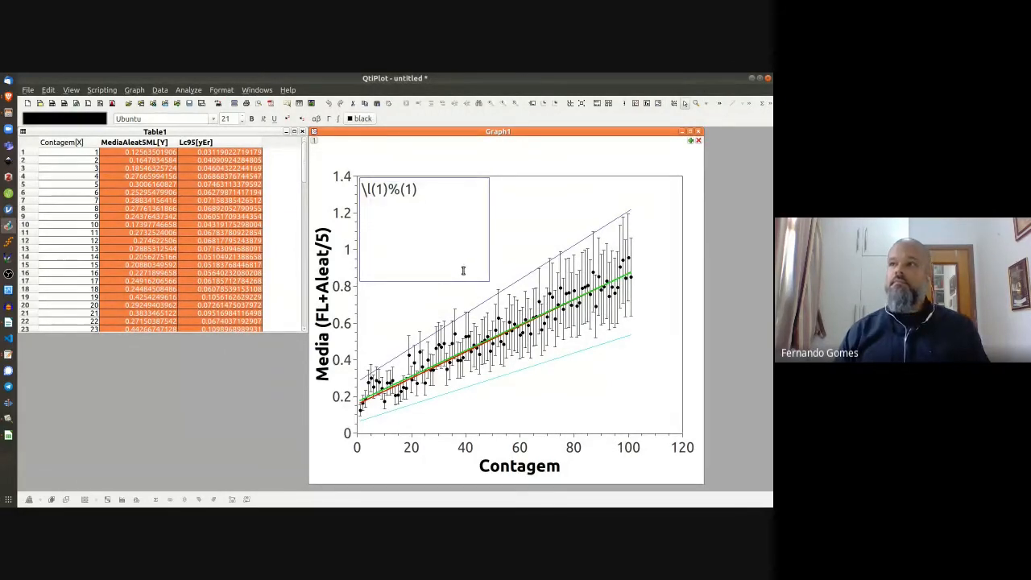
click(520, 240)
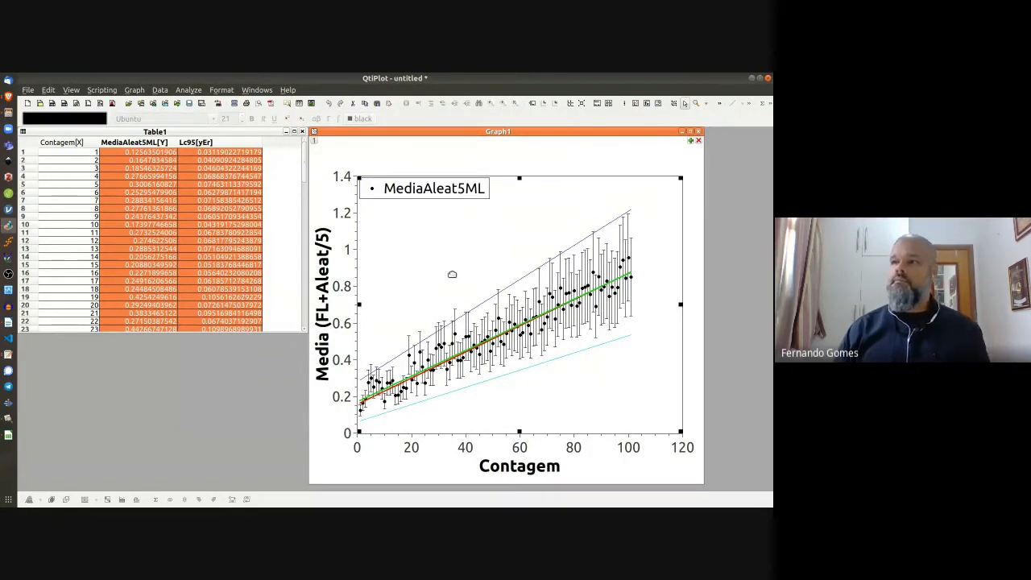
click(497, 253)
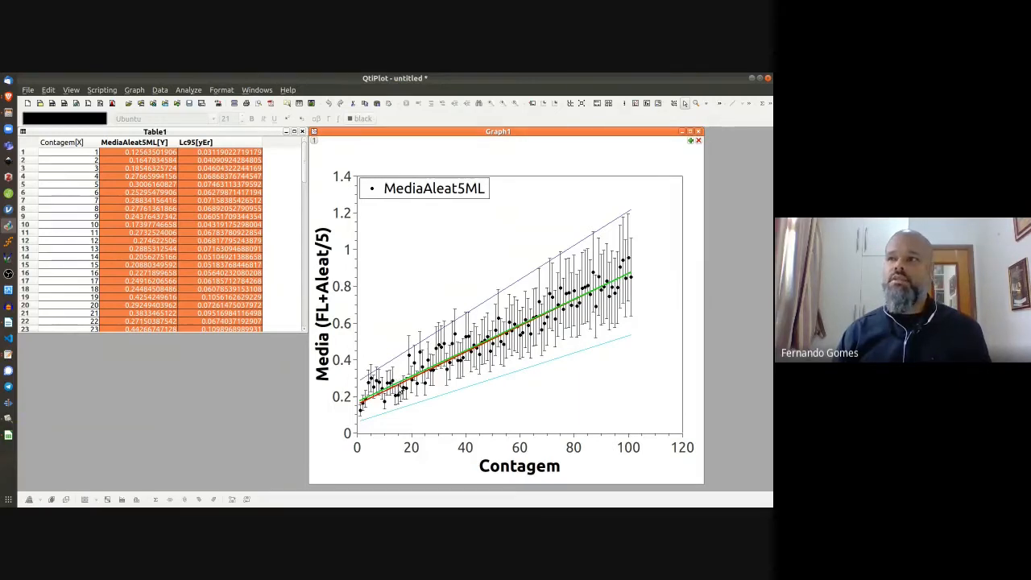
Step: Hide the LinearFit1 curve in the plot details and set the LinearFit2 line color to red
double_click(396, 384)
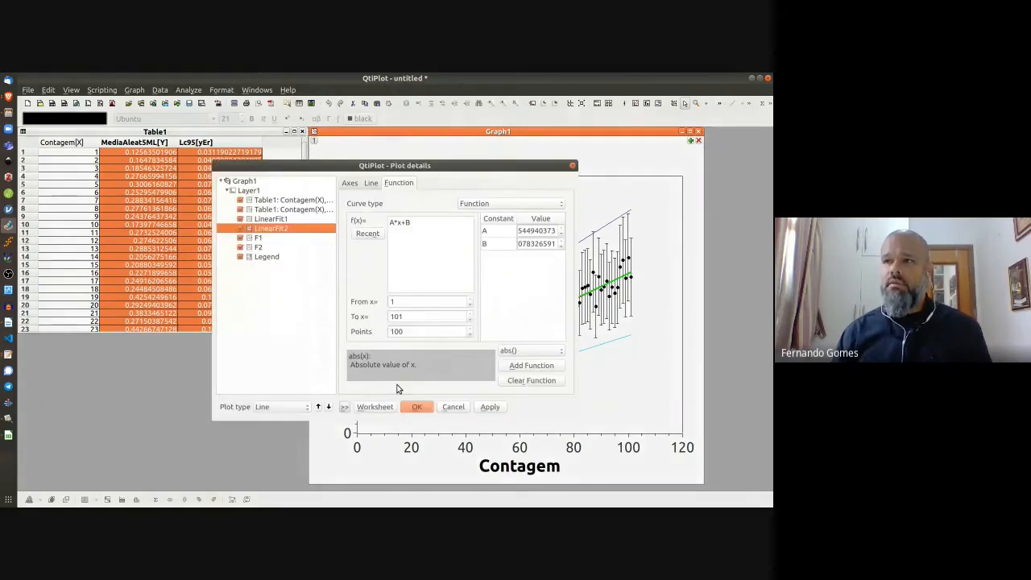
click(278, 218)
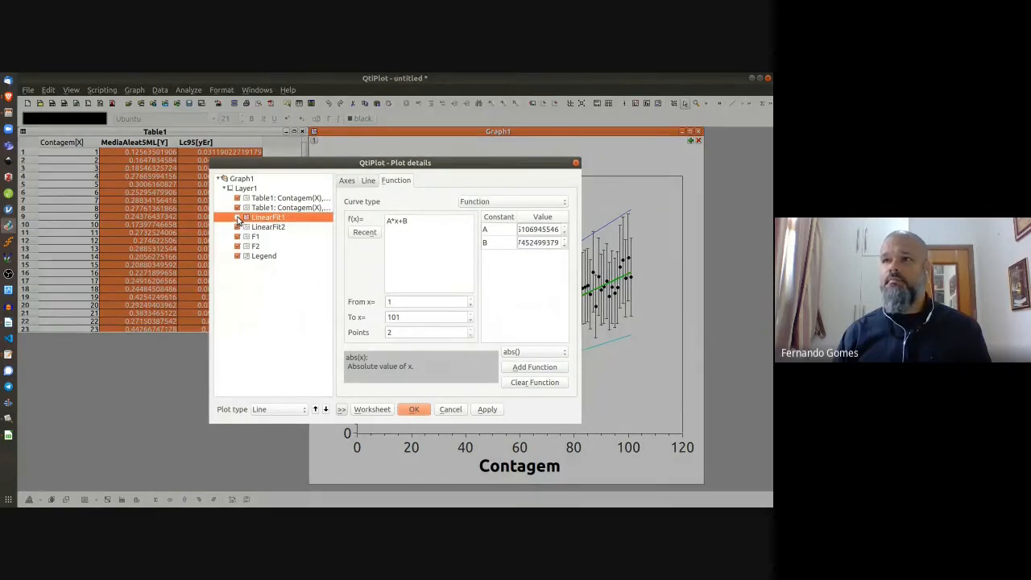
click(237, 217)
click(260, 228)
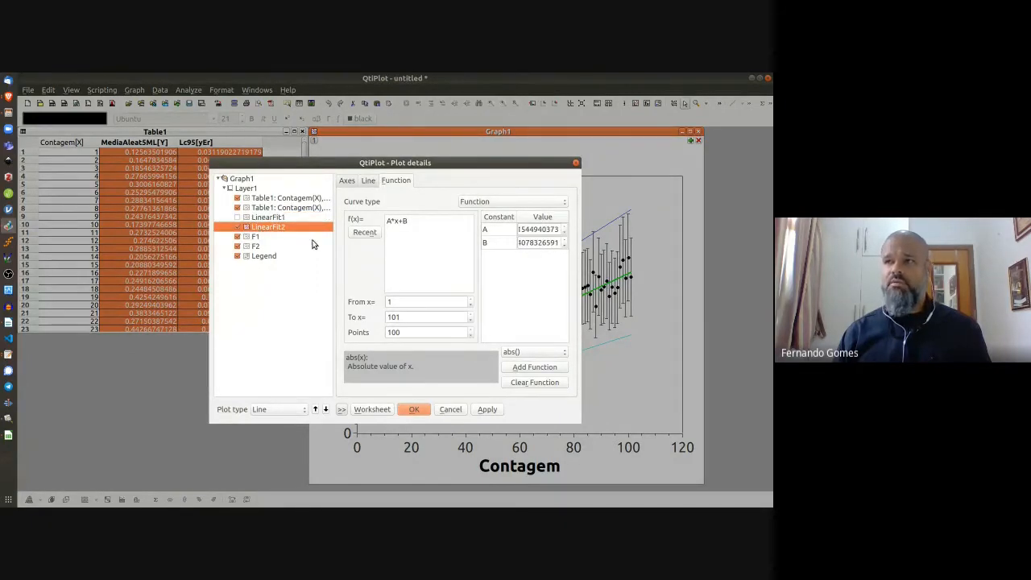
click(370, 184)
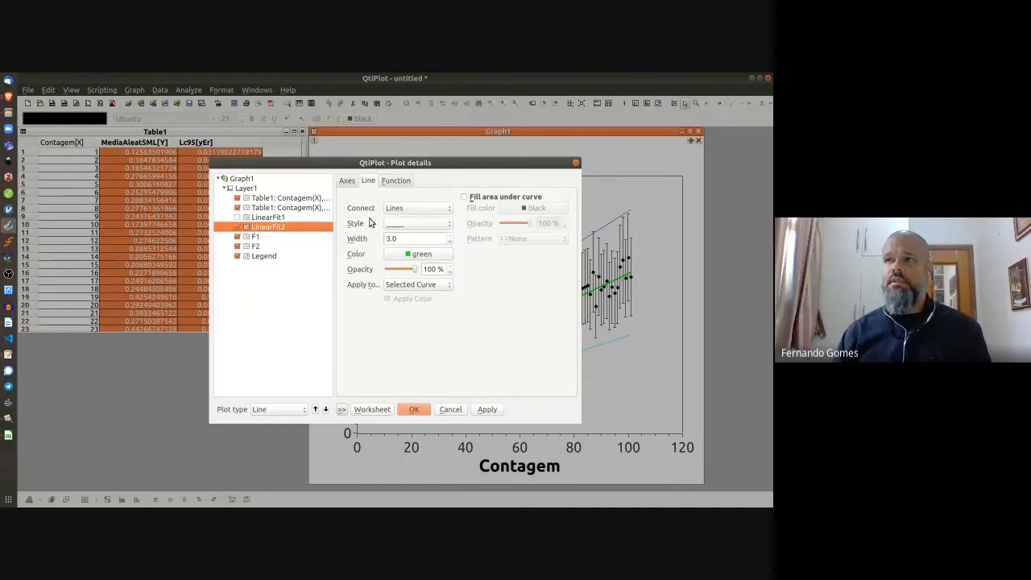
click(403, 254)
click(398, 265)
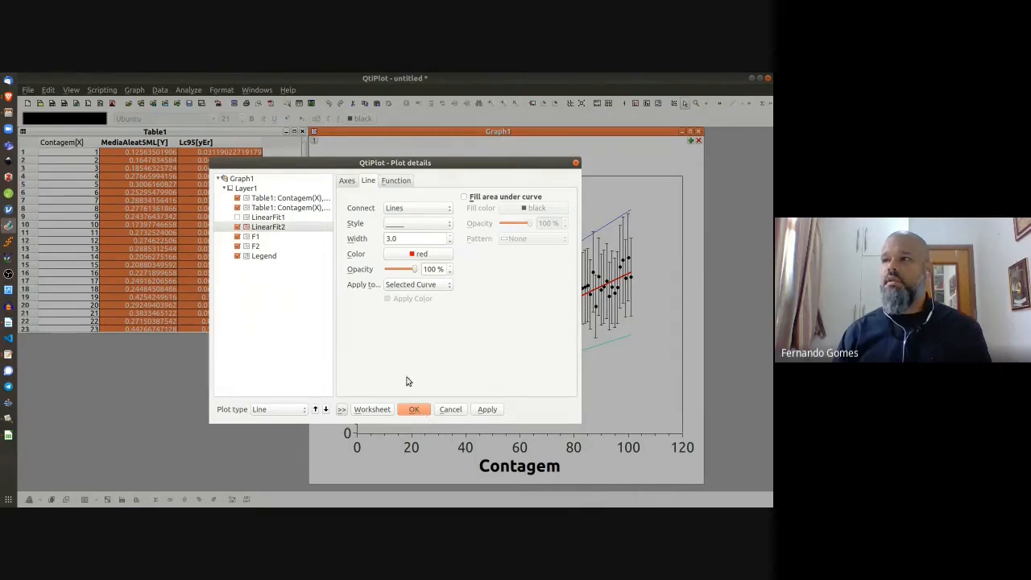
Step: Set the upper-limit curve F1's line width to 3 and its color to red
click(255, 238)
double_click(402, 239)
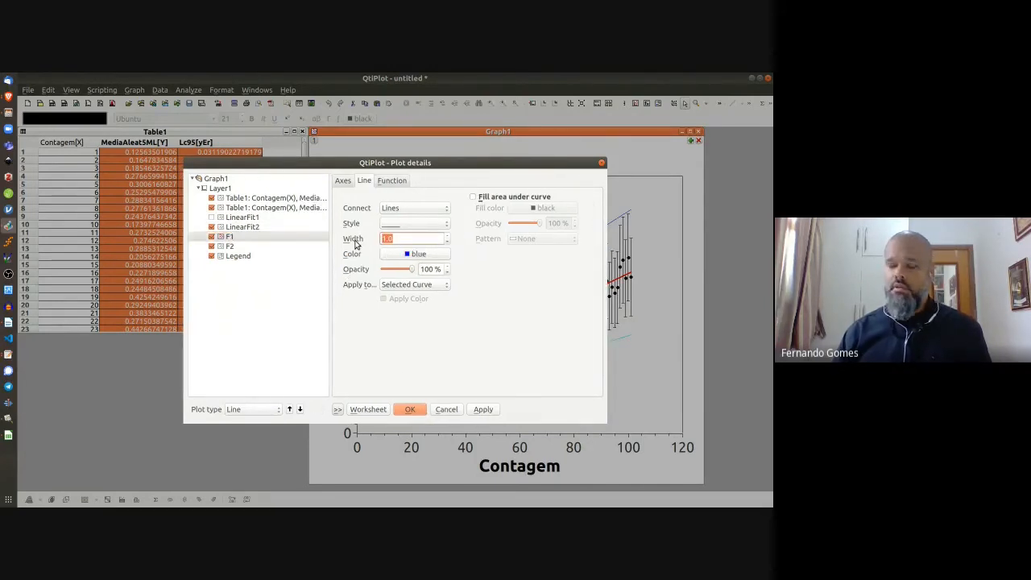
text(3)
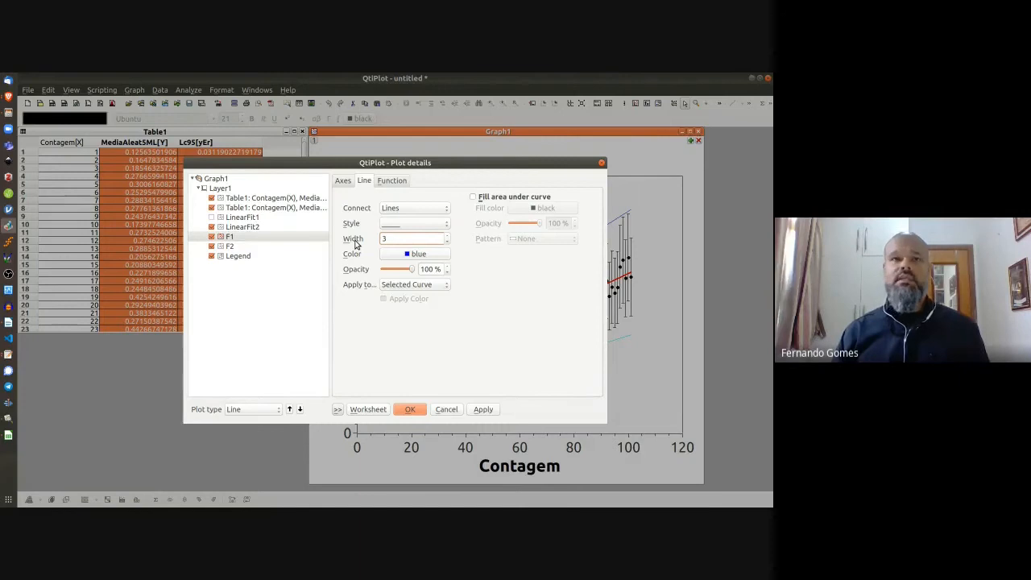
click(401, 254)
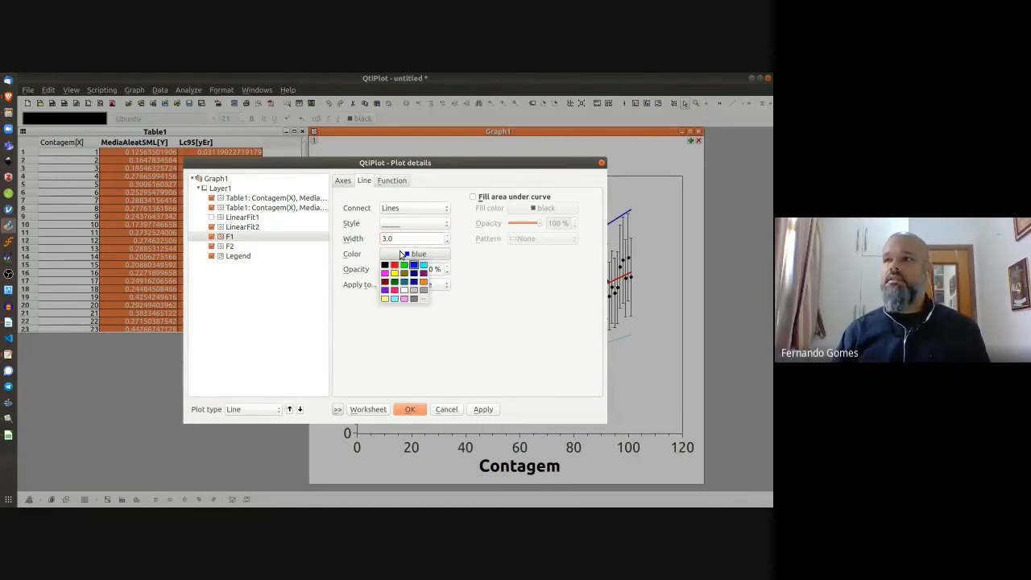
click(392, 268)
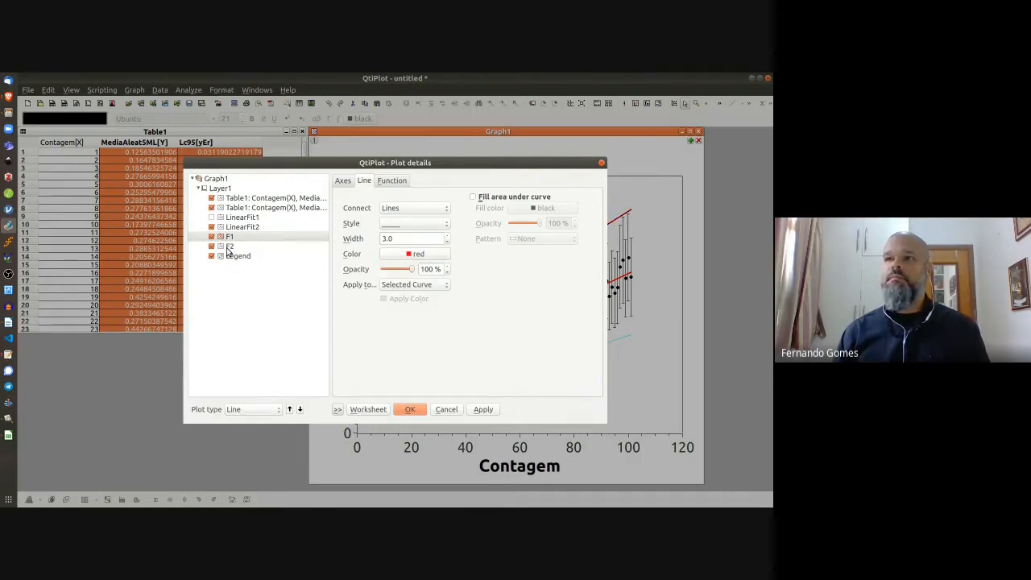
Step: Set the lower-limit curve F2's line width to 3 and its color to red, and apply the plot changes
click(229, 246)
double_click(402, 239)
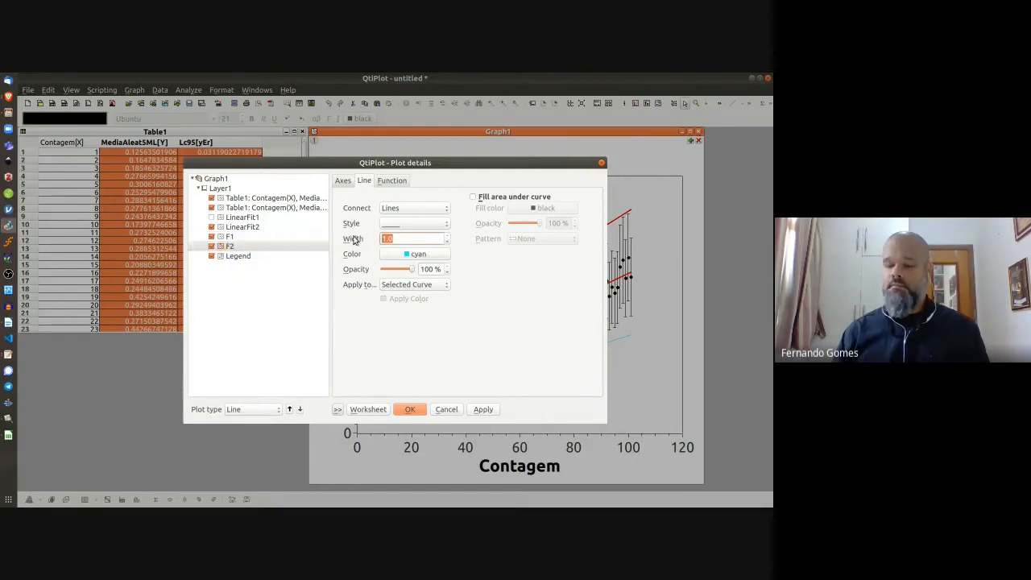
text(3)
click(384, 255)
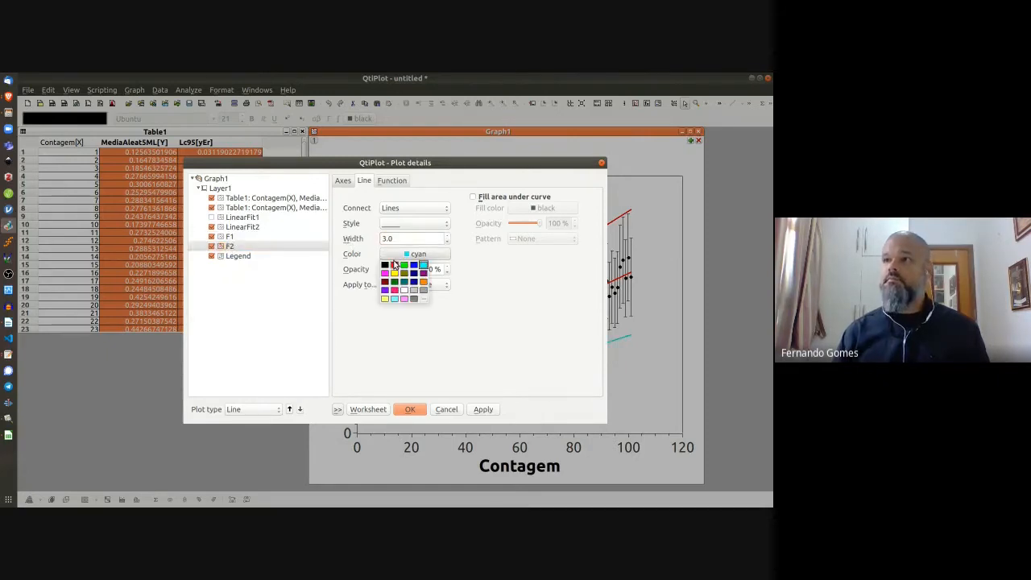
click(395, 269)
click(482, 410)
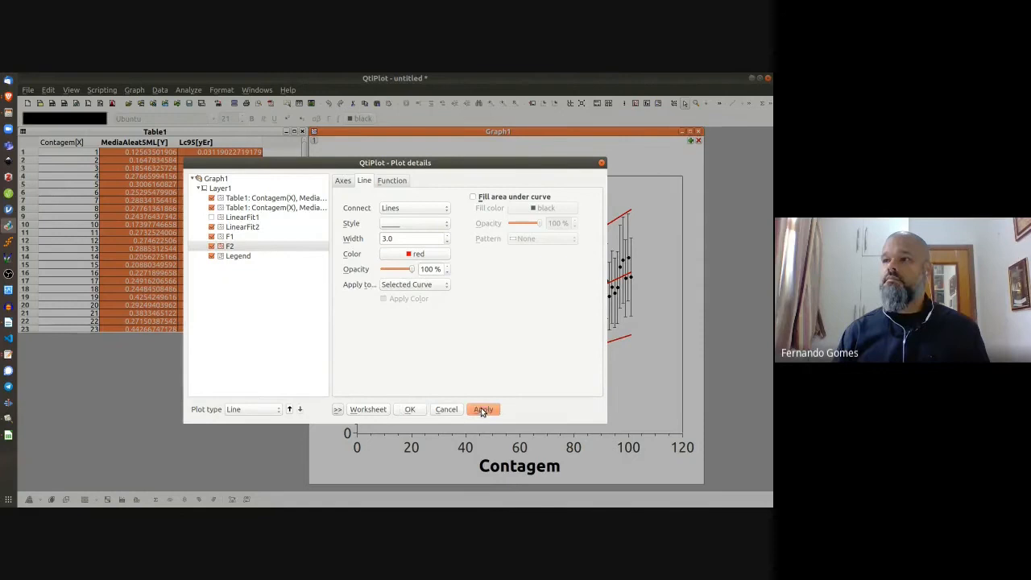
click(413, 410)
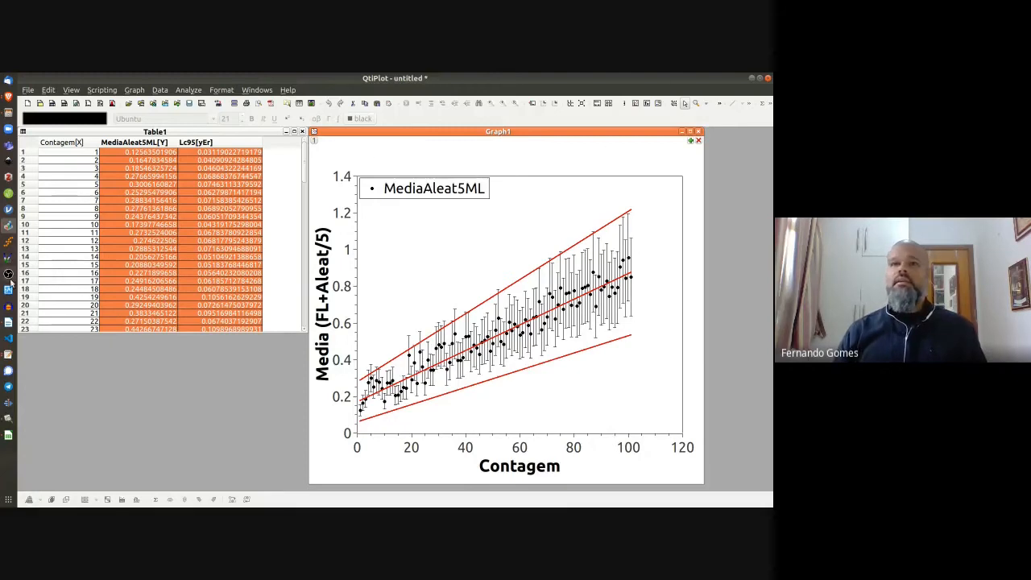
Step: Switch to the image viewer showing Assunto4(170521).png to review the task list
click(7, 424)
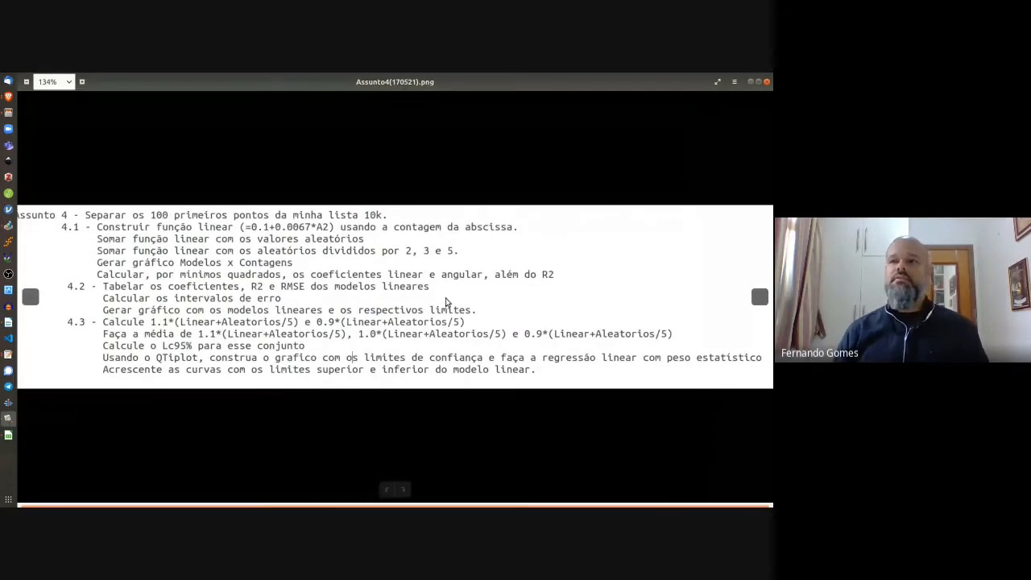
Step: Minimize the task list image and the QtiPlot window with the finished Graph1
click(750, 83)
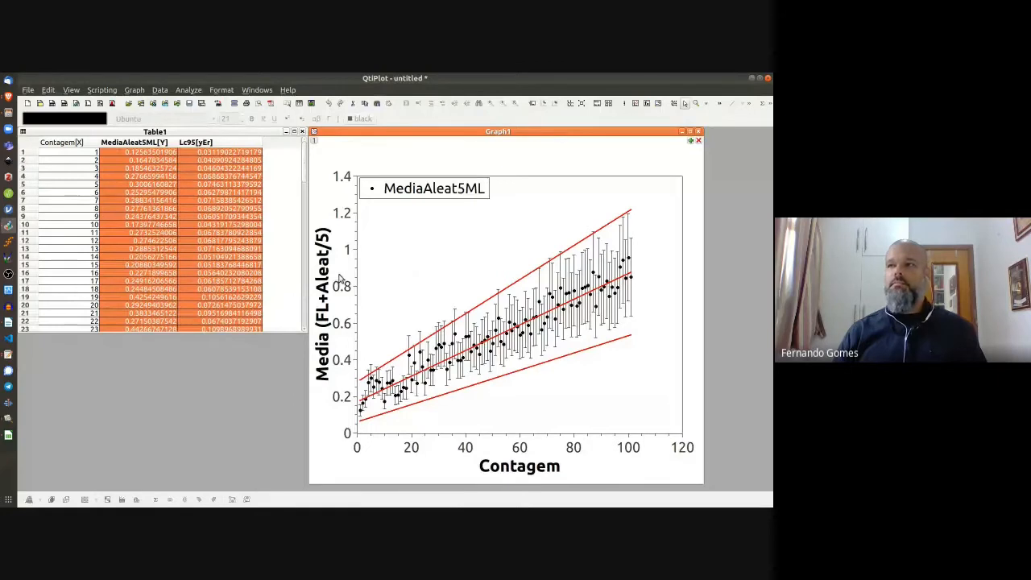
click(751, 79)
scroll(415, 300, up, 1)
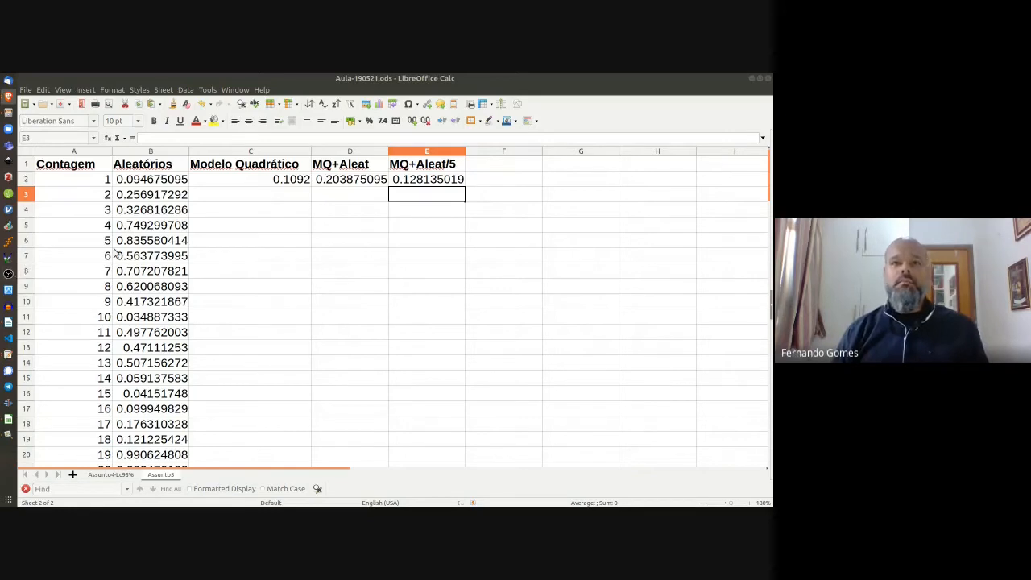
Step: Examine the formulas in C2, D2 and E2 of the Assunto5 sheet in LibreOffice Calc without changing them
click(251, 182)
click(215, 139)
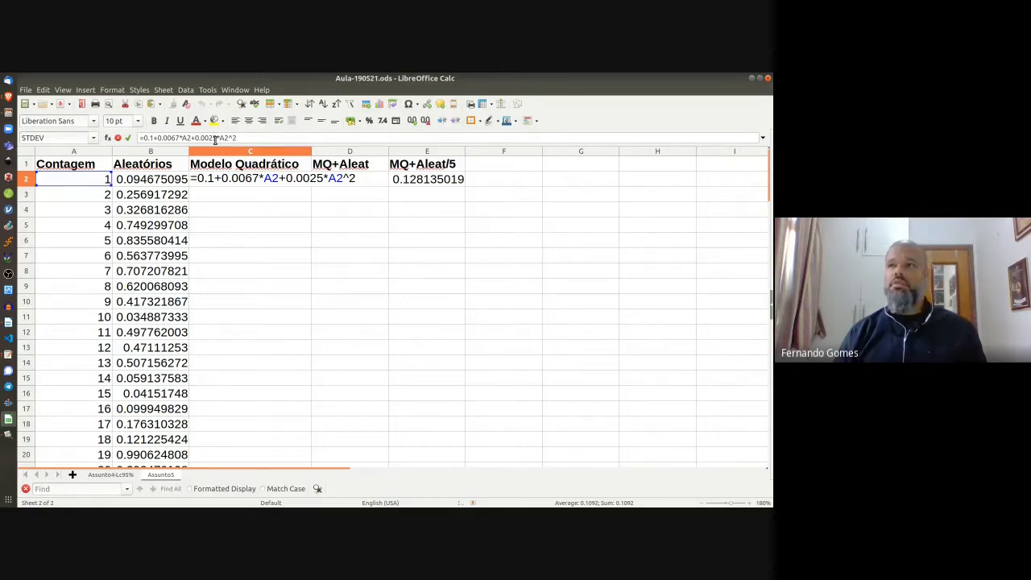
key(Return)
key(Right)
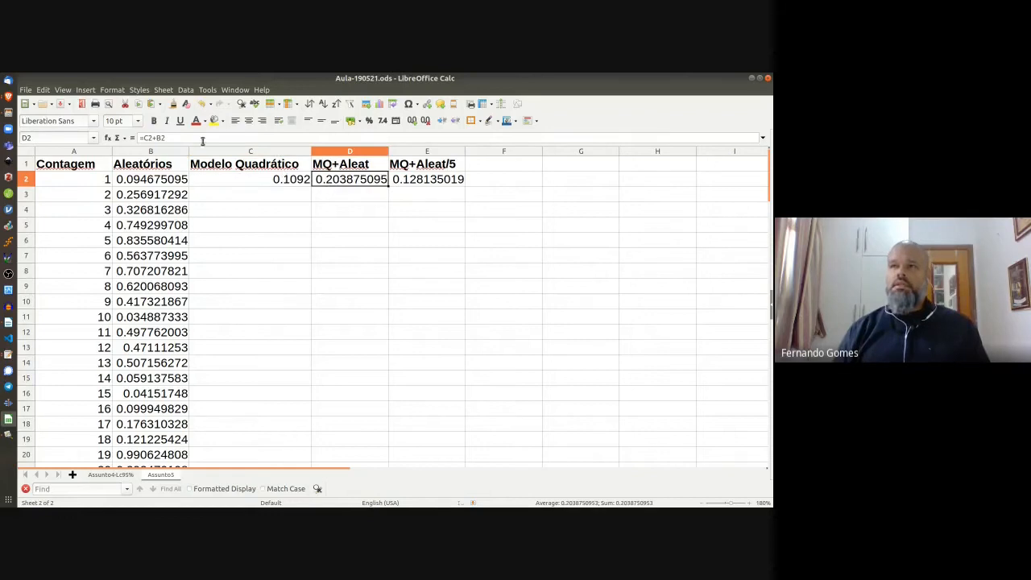
click(184, 139)
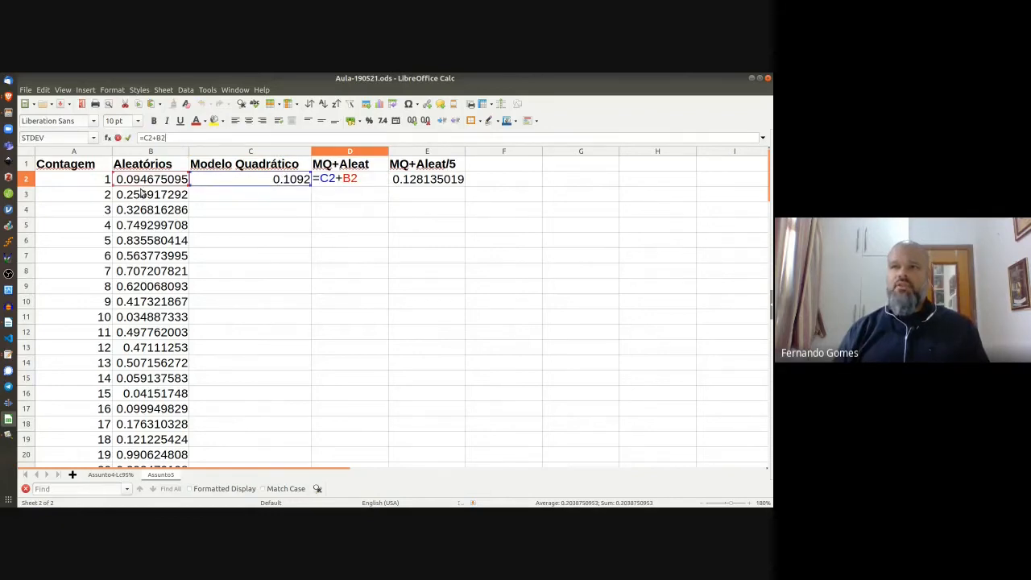
click(418, 181)
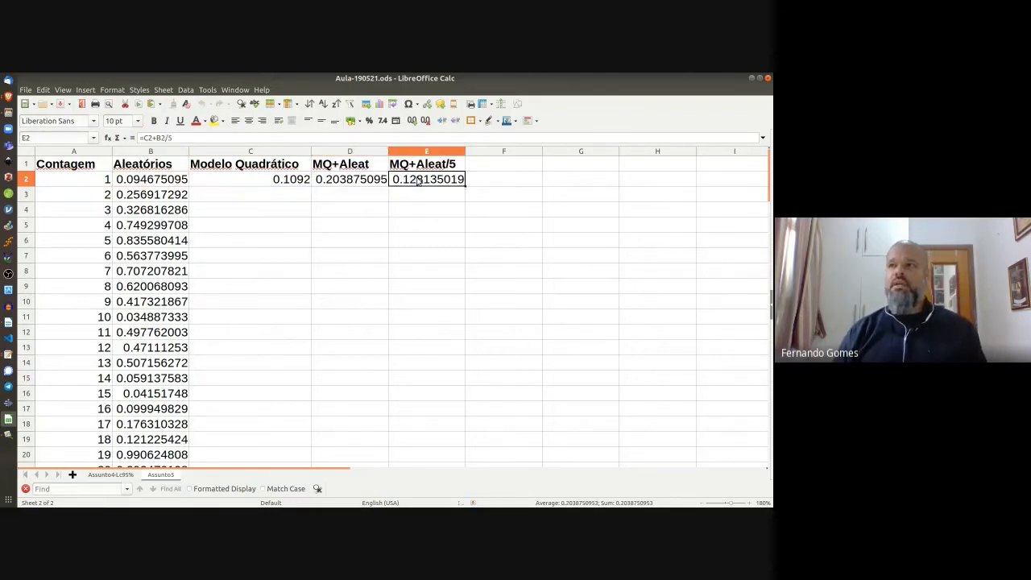
click(209, 139)
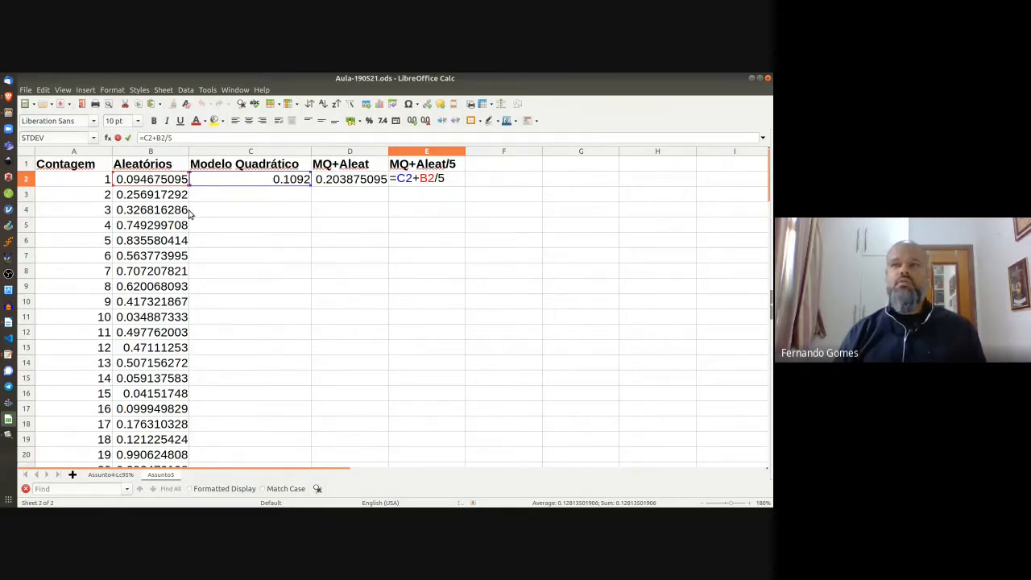
key(Escape)
Step: Fill the C2:E2 formulas for the quadratic model, MQ+Aleat and MQ+Aleat/5 down to row 102
click(288, 182)
shift+click(435, 184)
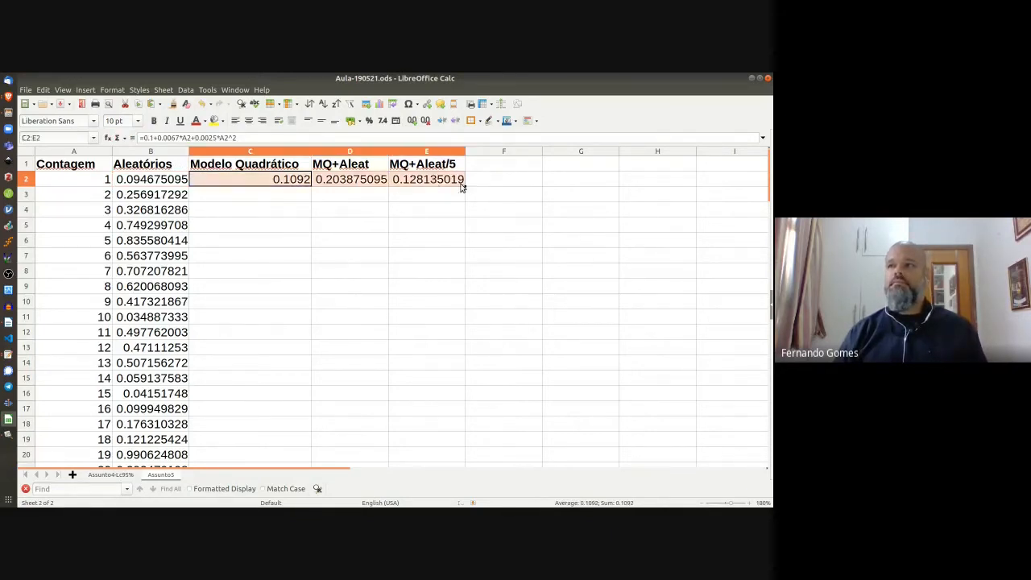
double_click(465, 186)
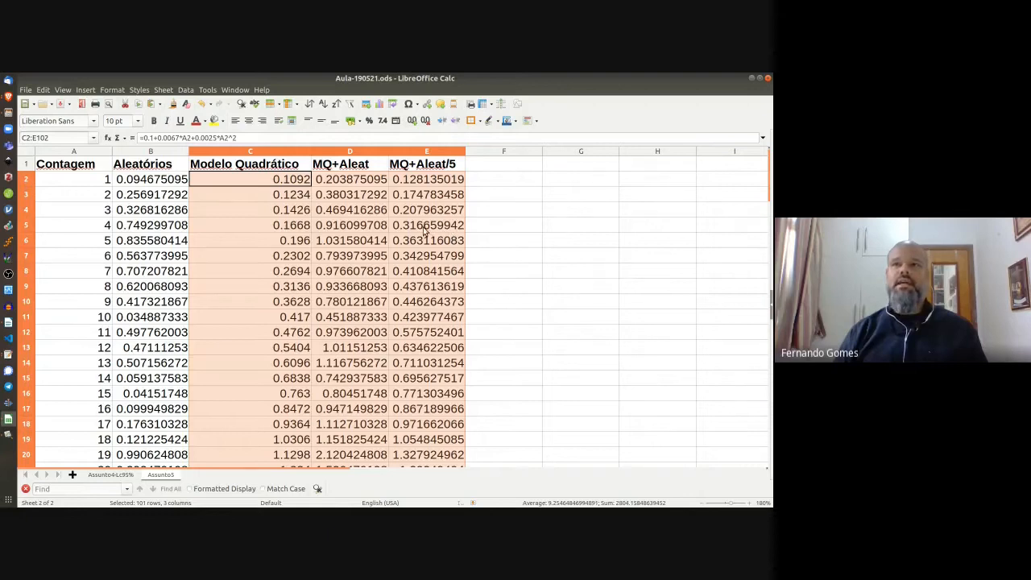
Step: Copy the range A1:E102 and paste it into the empty Table1 in QtiPlot, using the header row as column names
click(84, 167)
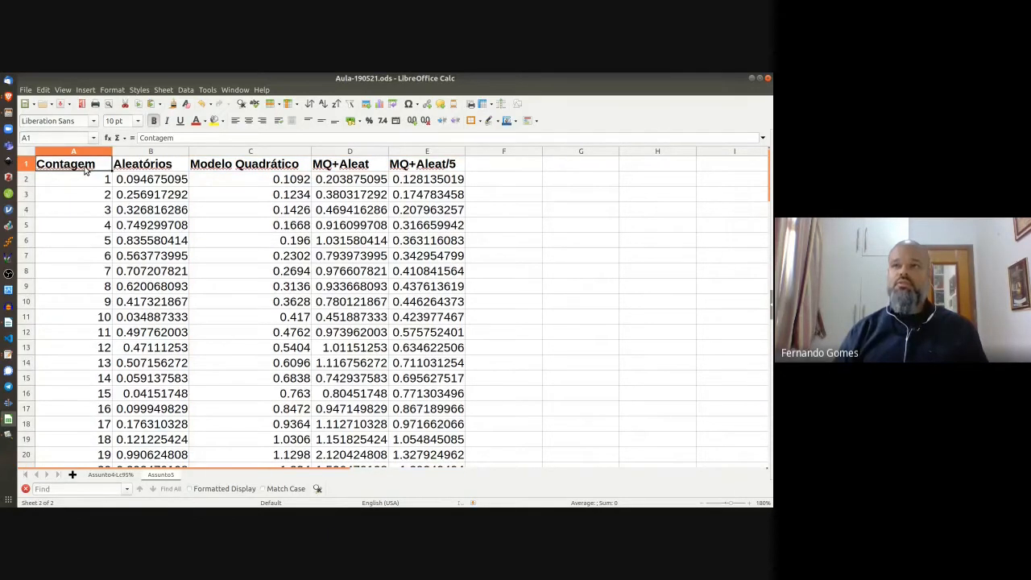
key(ctrl+shift+End)
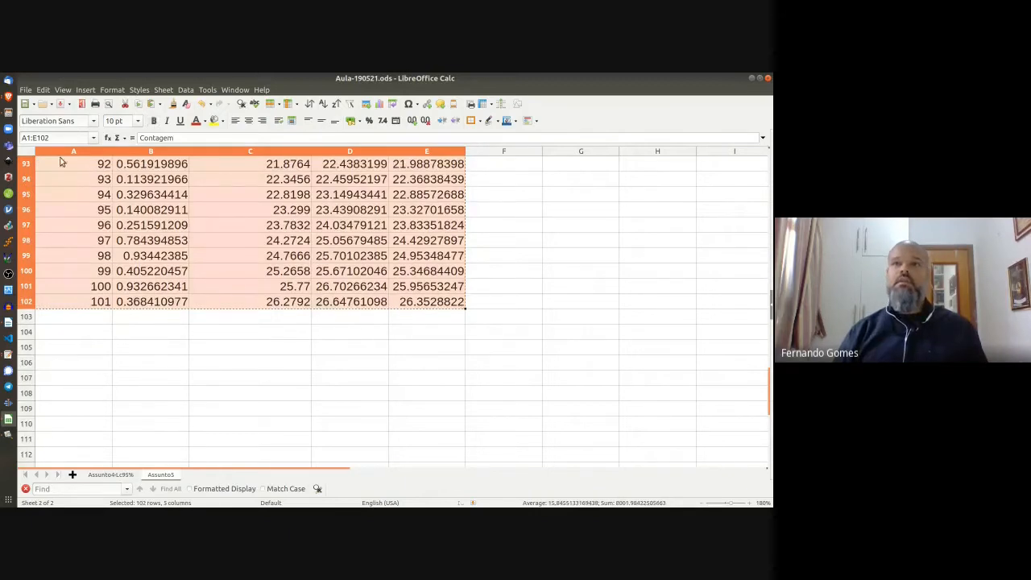
click(8, 226)
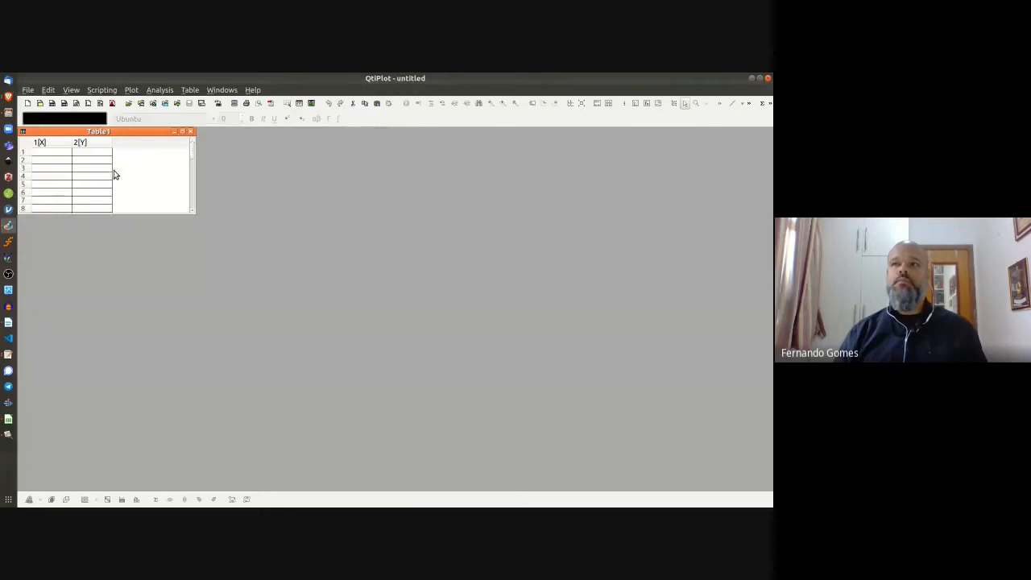
click(64, 154)
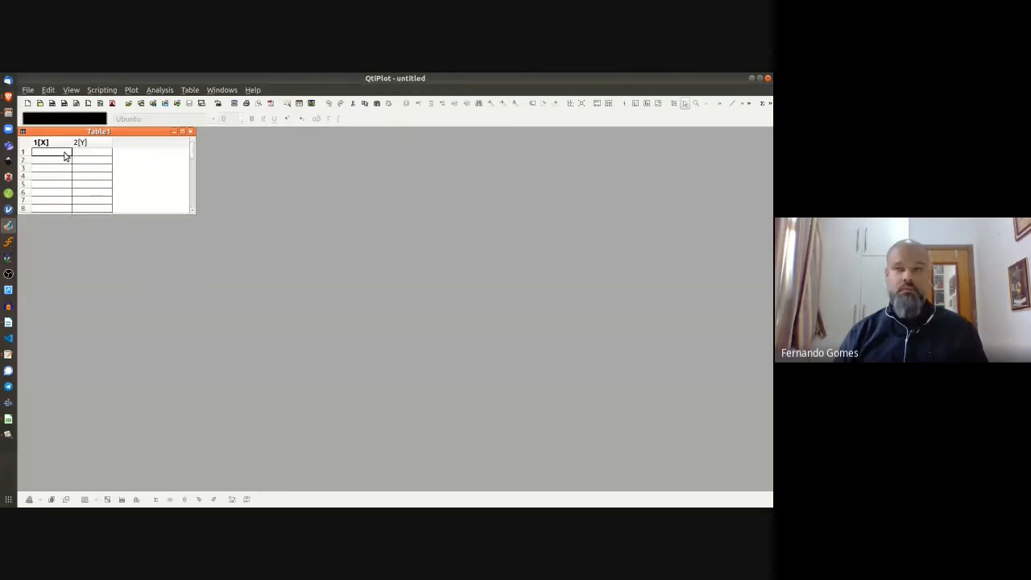
key(ctrl+v)
click(382, 311)
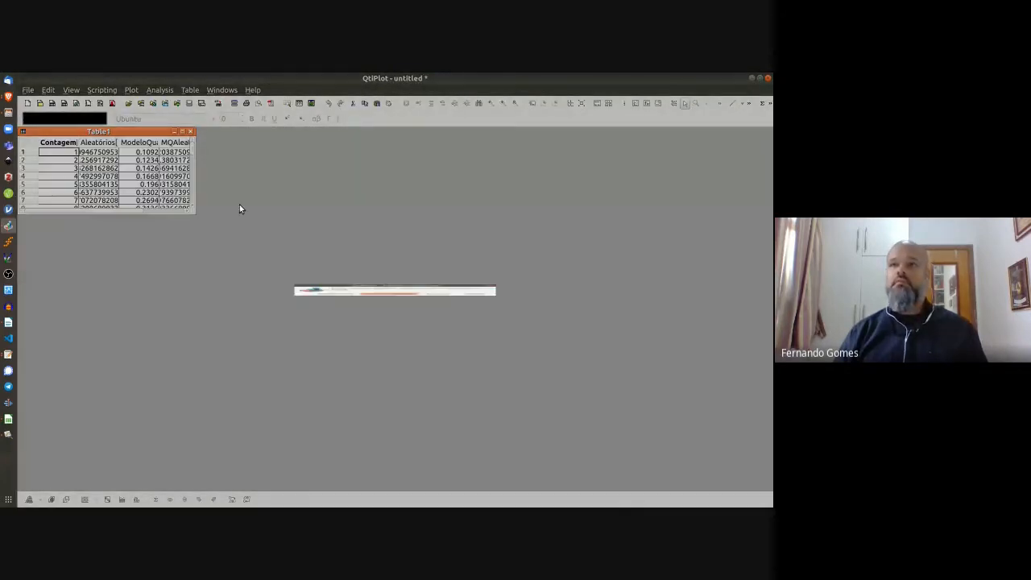
Step: Enlarge the Table1 window and delete the Aleatórios column
drag(196, 171, 380, 171)
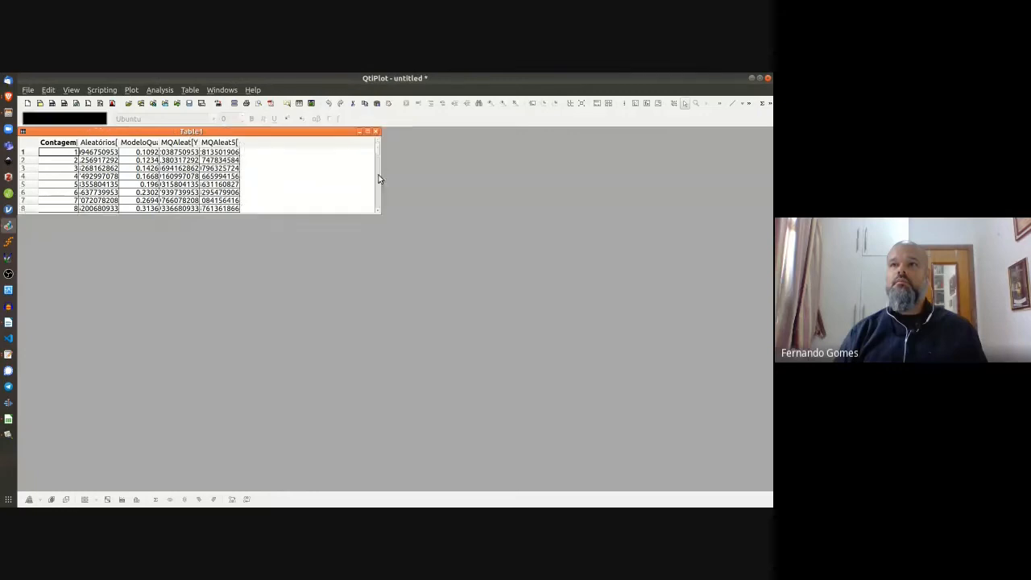
drag(251, 213, 240, 393)
click(98, 143)
right_click(108, 144)
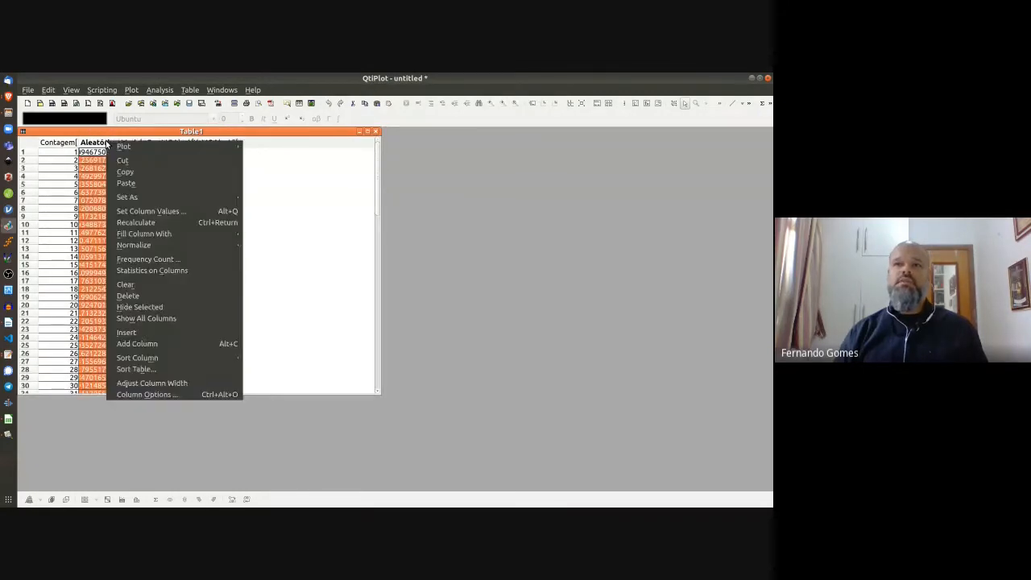
click(137, 296)
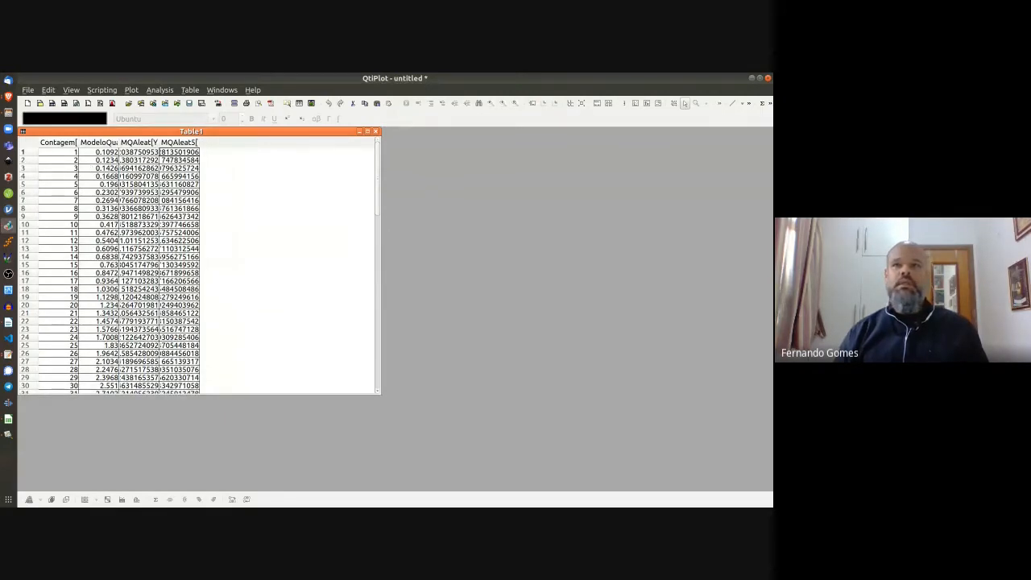
Step: Plot the ModeloQuadrático, MQAleat and MQAleat5 columns together as a scatter graph and enlarge the graph window
click(95, 143)
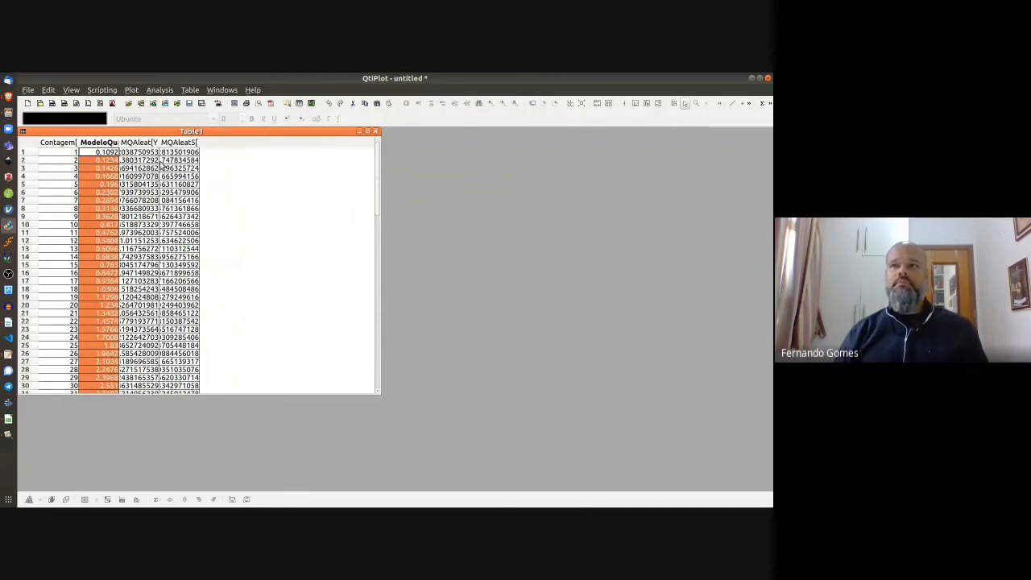
shift+click(172, 143)
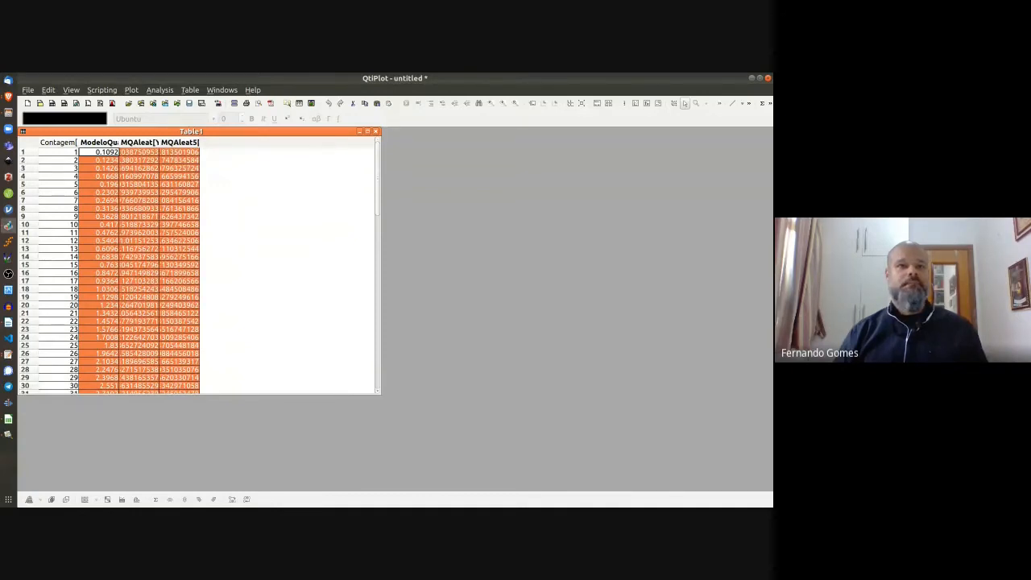
key(alt+Tab)
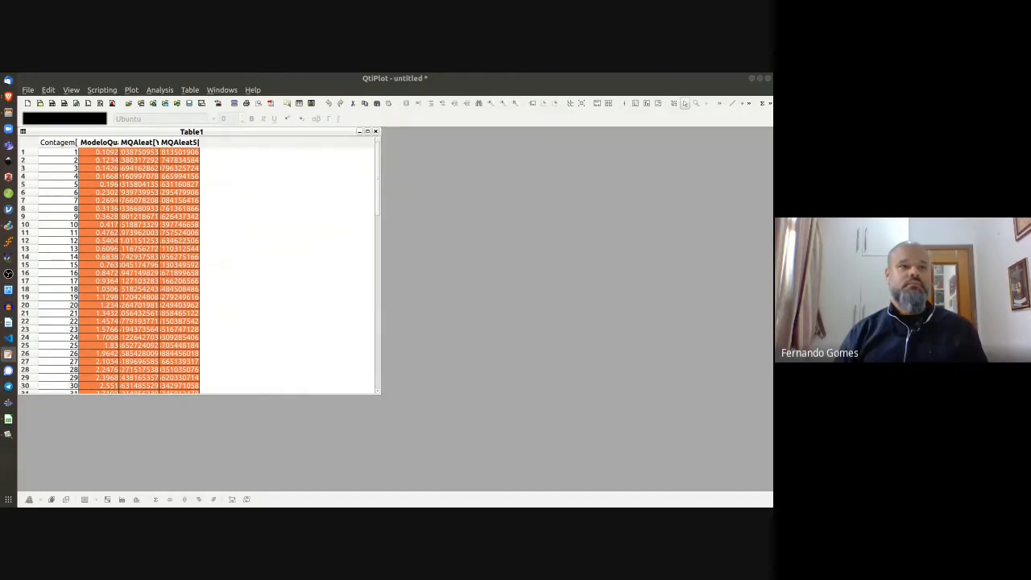
right_click(171, 143)
mouse_move(197, 148)
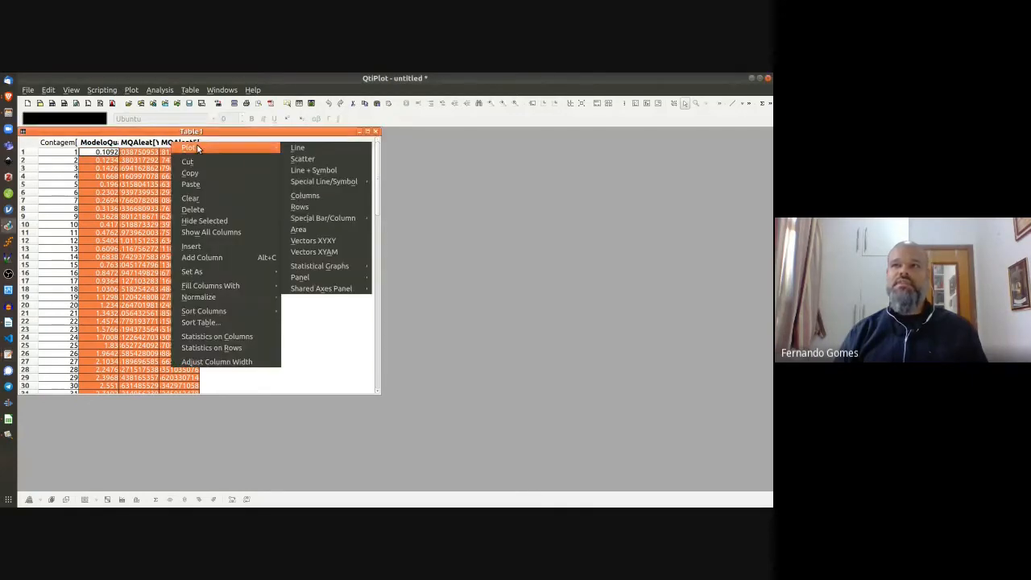
click(301, 158)
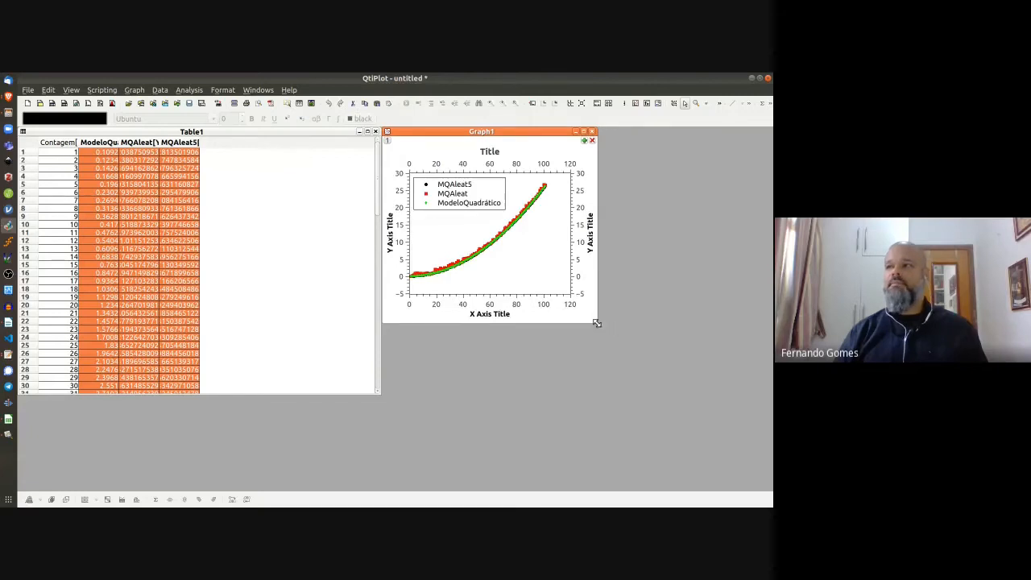
drag(598, 322, 771, 469)
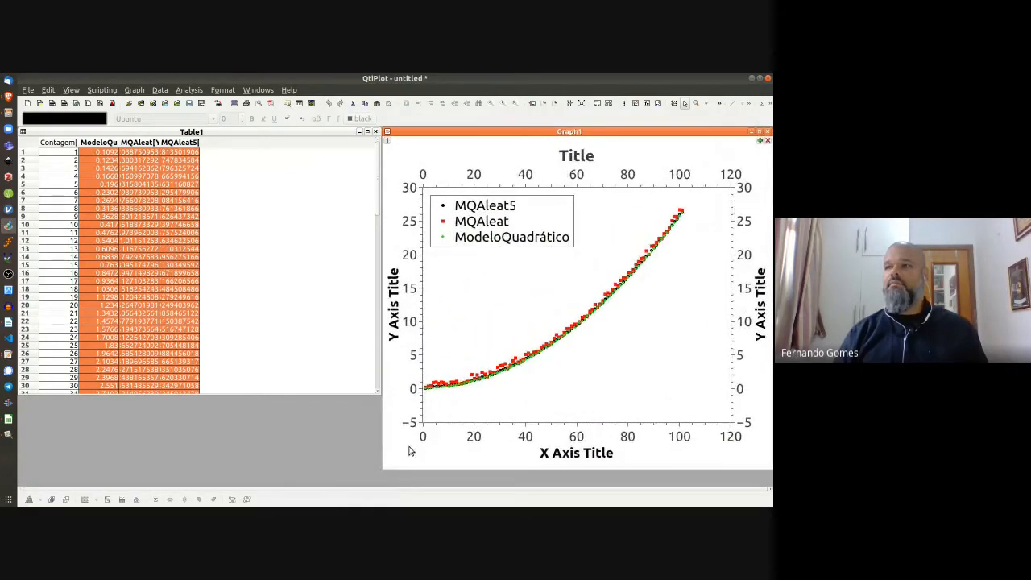
drag(378, 475, 362, 488)
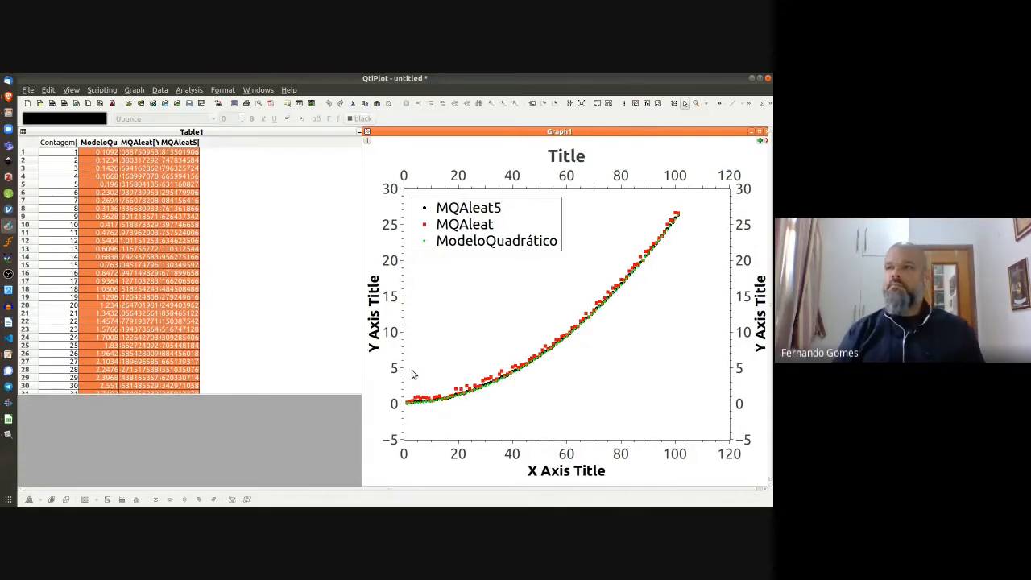
Step: Plot the ModeloQuadrático column alone as a scatter graph, then move its window over Graph1 and enlarge it
click(101, 146)
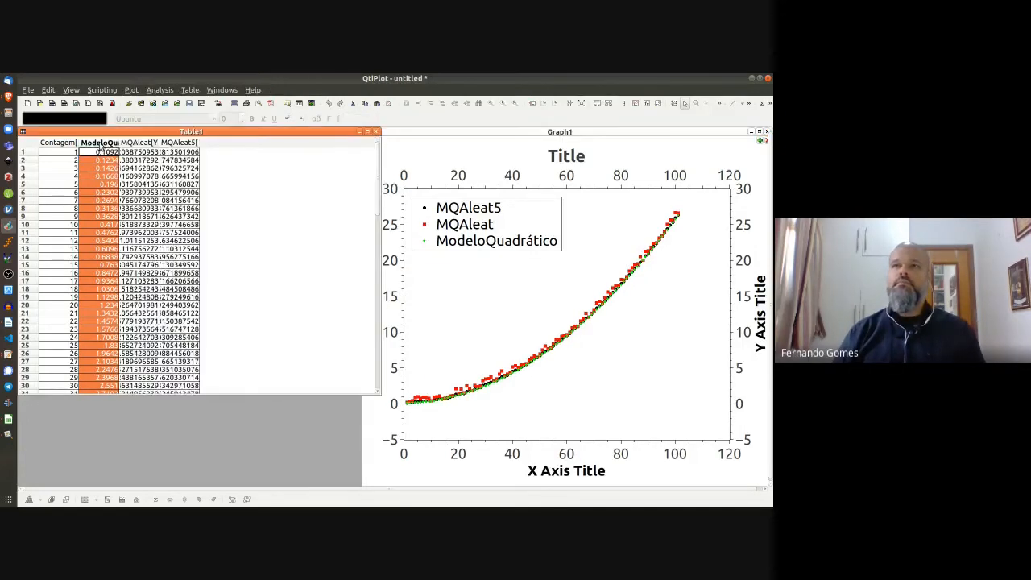
right_click(100, 146)
mouse_move(124, 150)
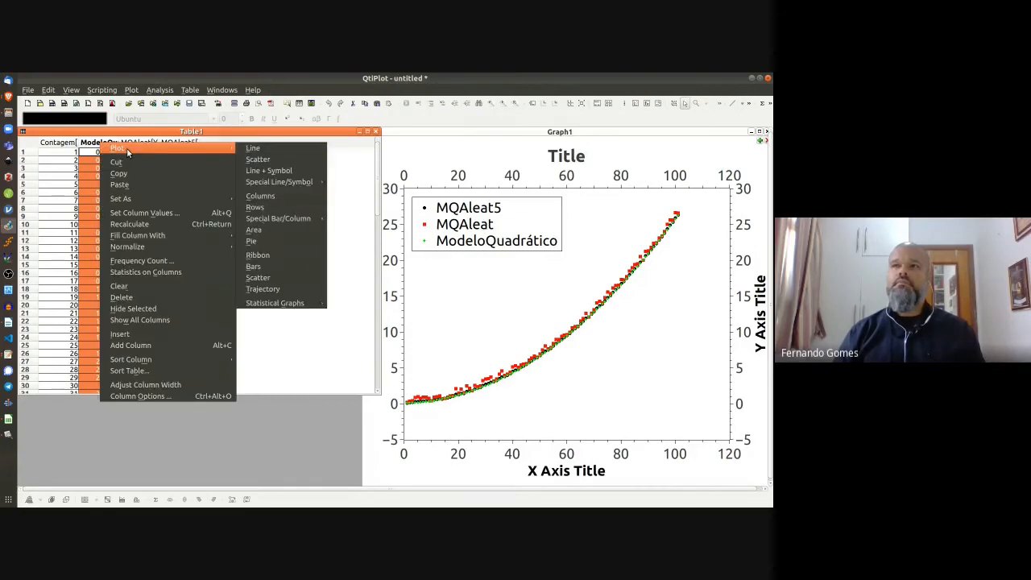
click(260, 160)
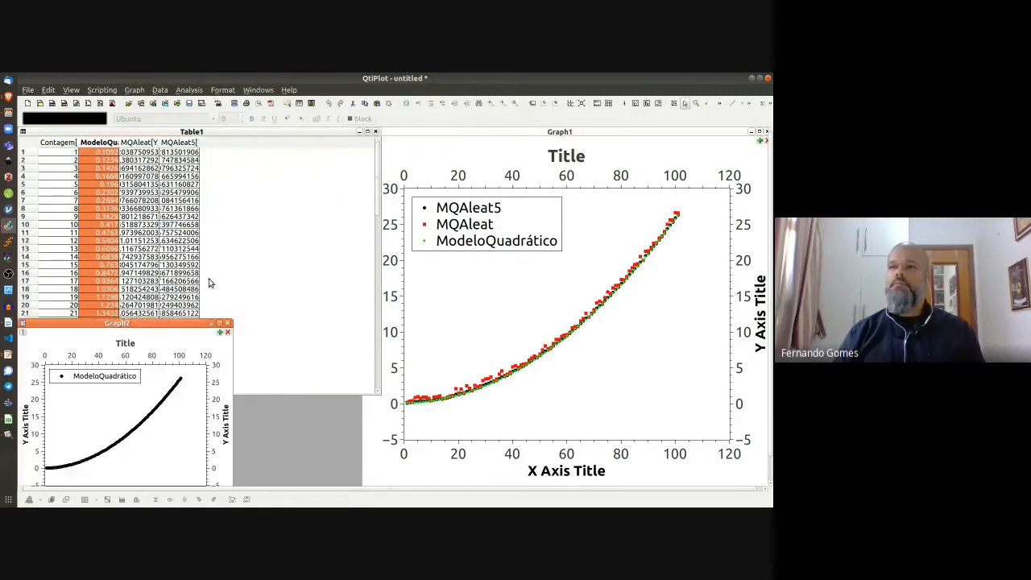
drag(193, 325, 535, 138)
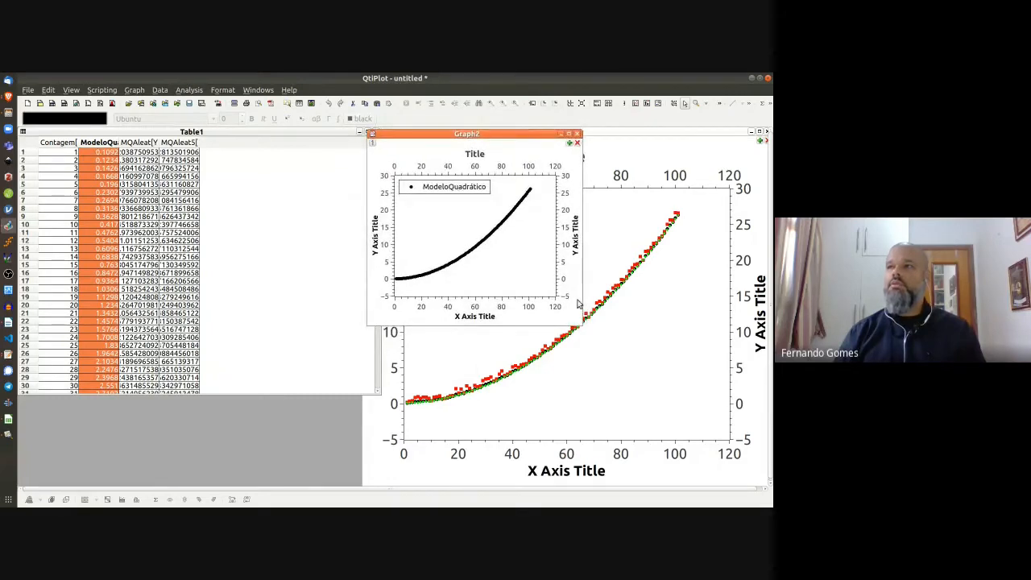
drag(580, 324, 767, 486)
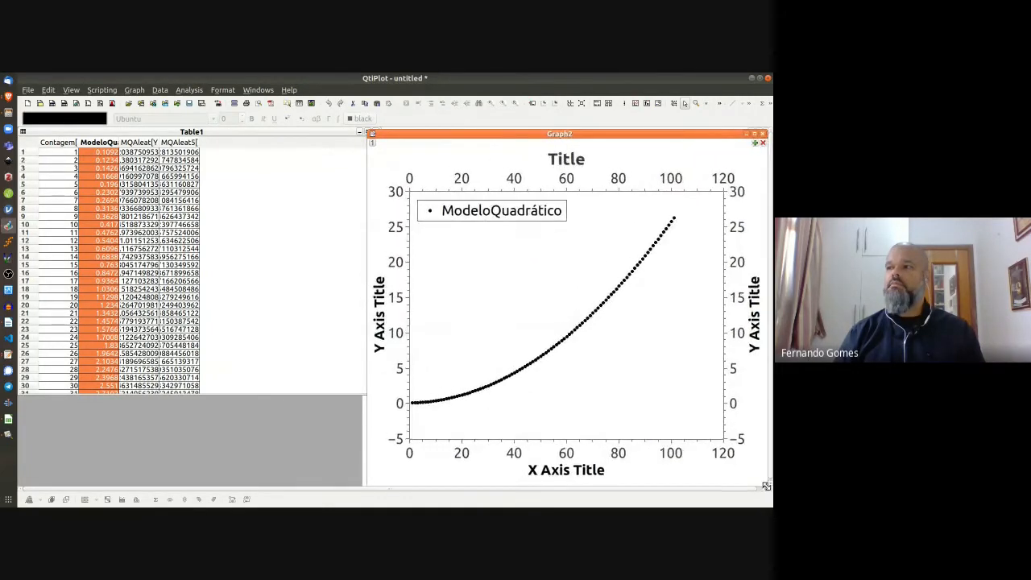
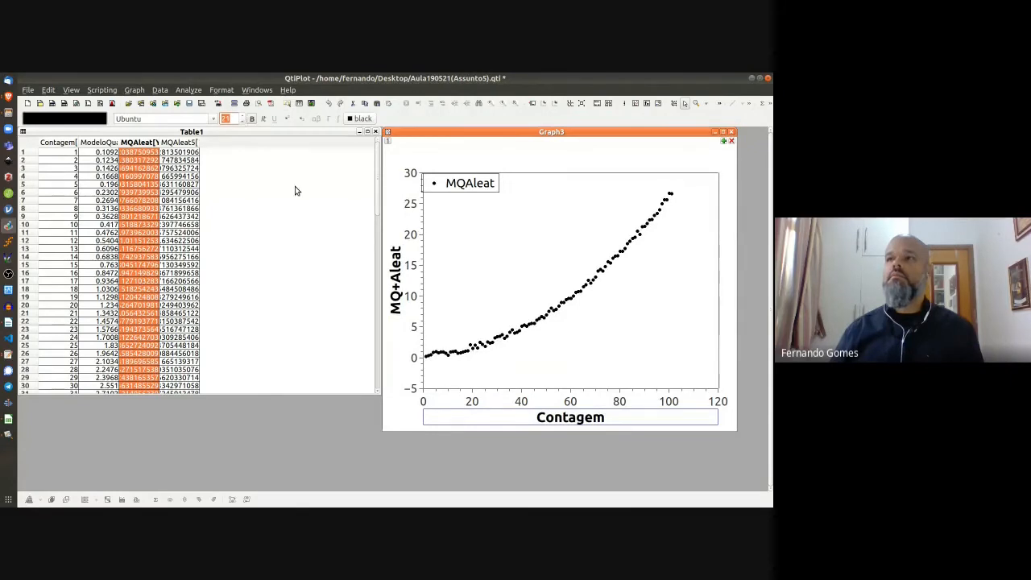
Step: Set the start of Graph3's left axis scale to -2
click(414, 358)
double_click(414, 357)
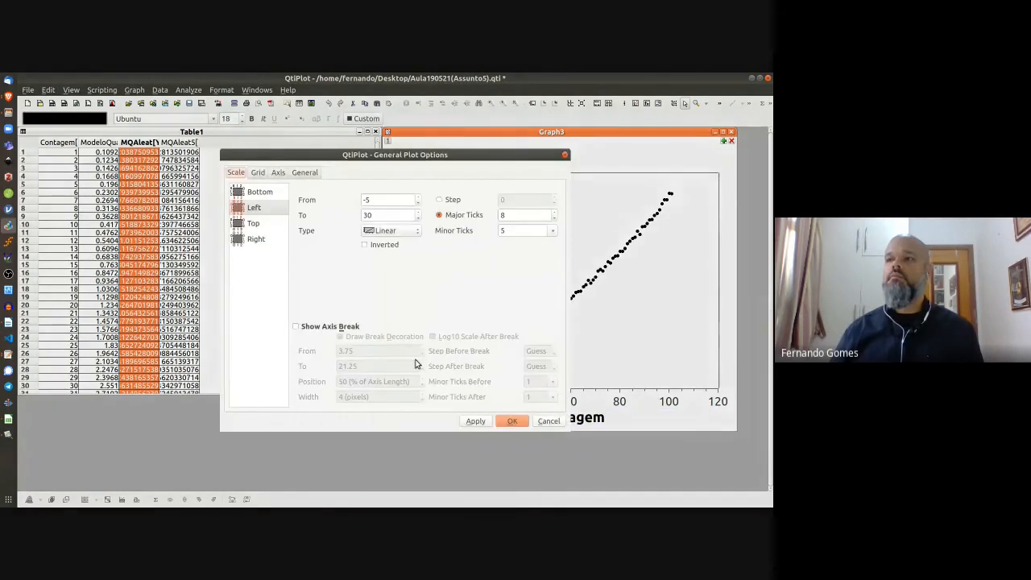
click(383, 201)
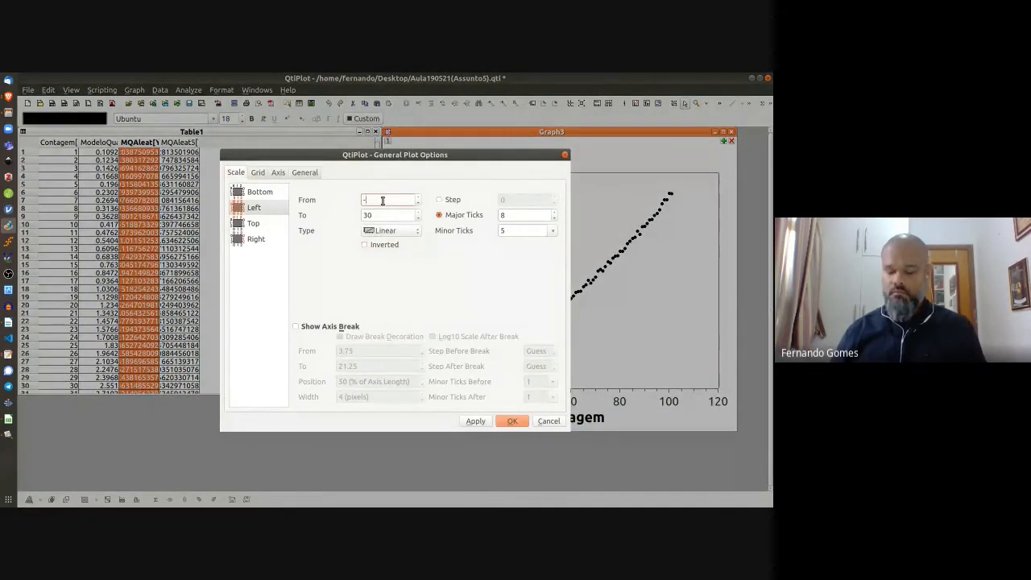
text(2)
key(Return)
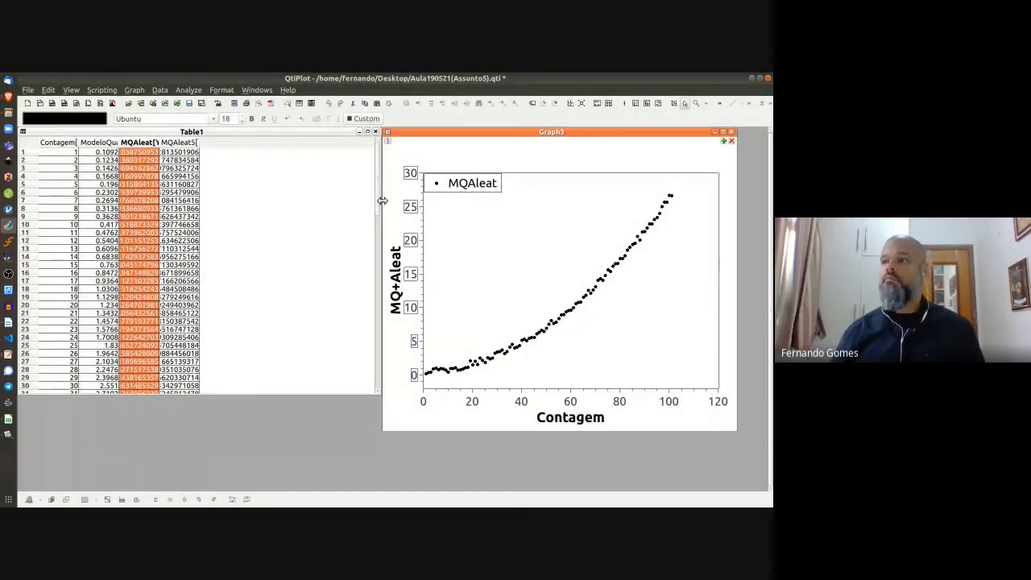
Step: Fit a second-order polynomial to the MQAleat curve in Graph3, then close the fit options and the results log
click(482, 256)
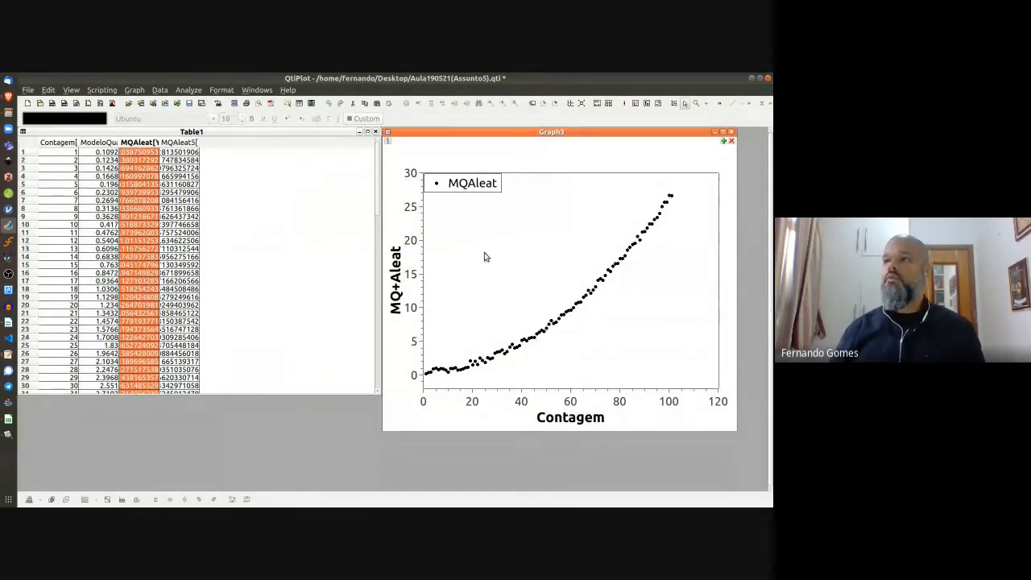
right_click(485, 252)
mouse_move(509, 270)
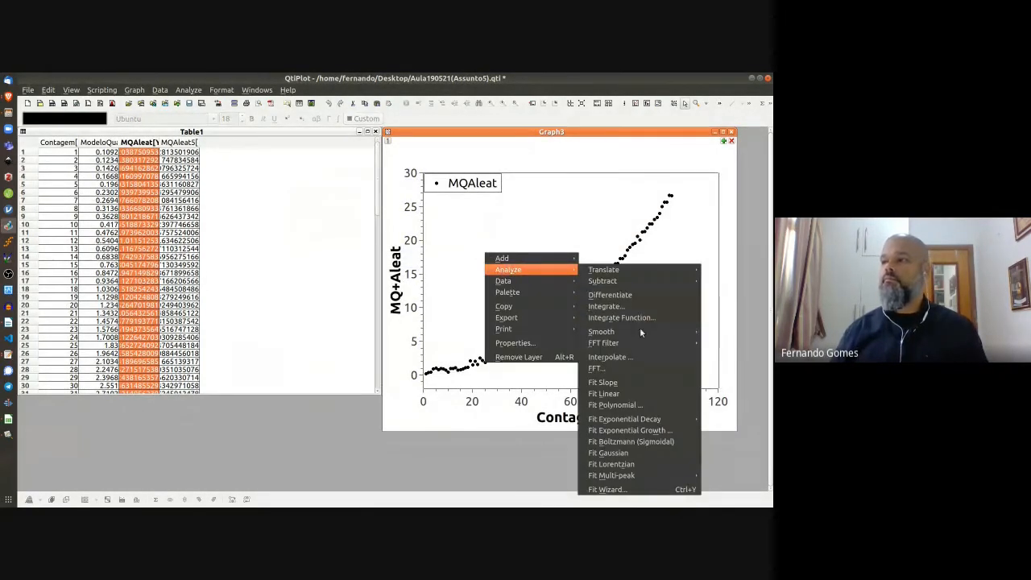
click(618, 405)
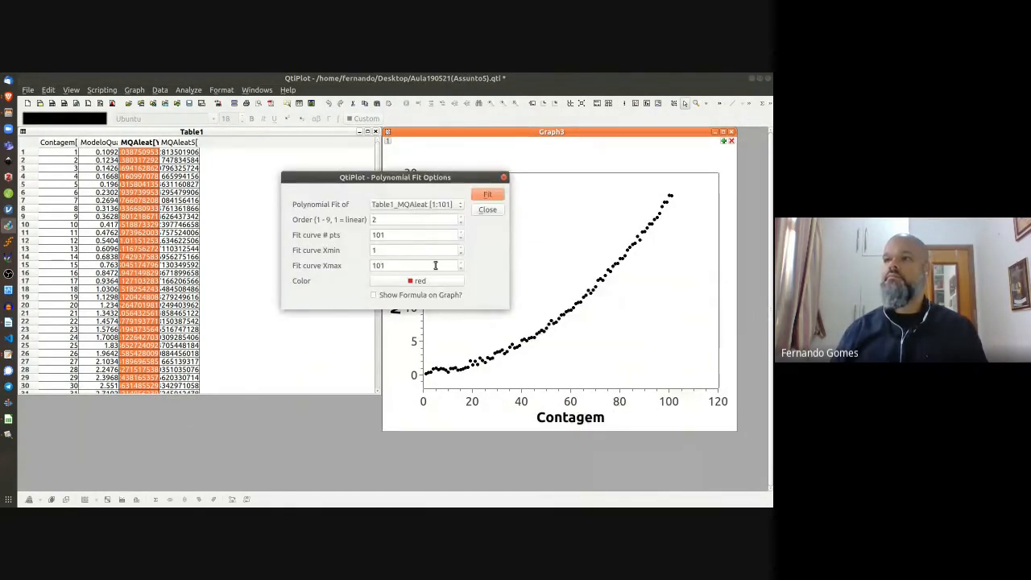
click(488, 195)
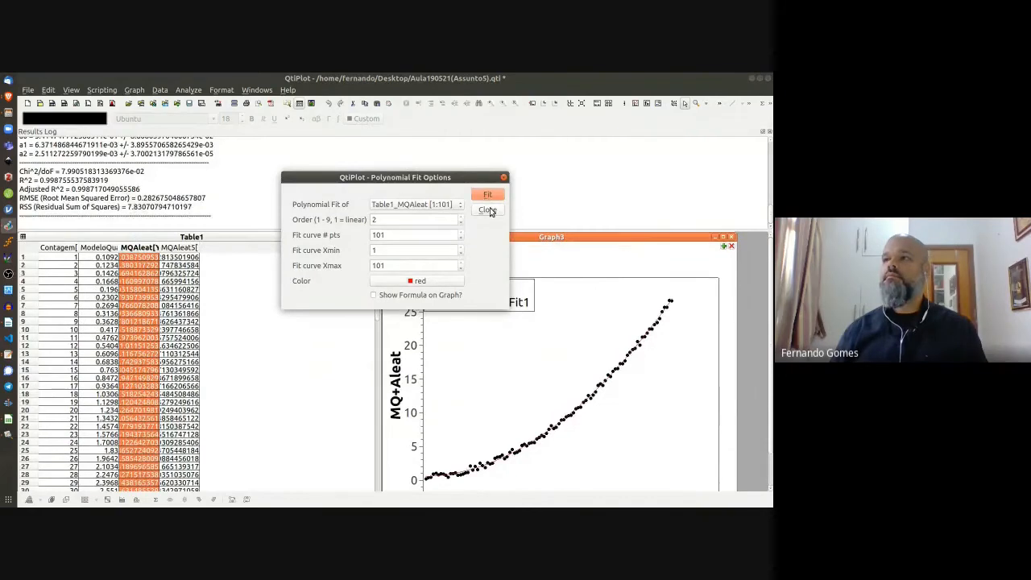
click(488, 210)
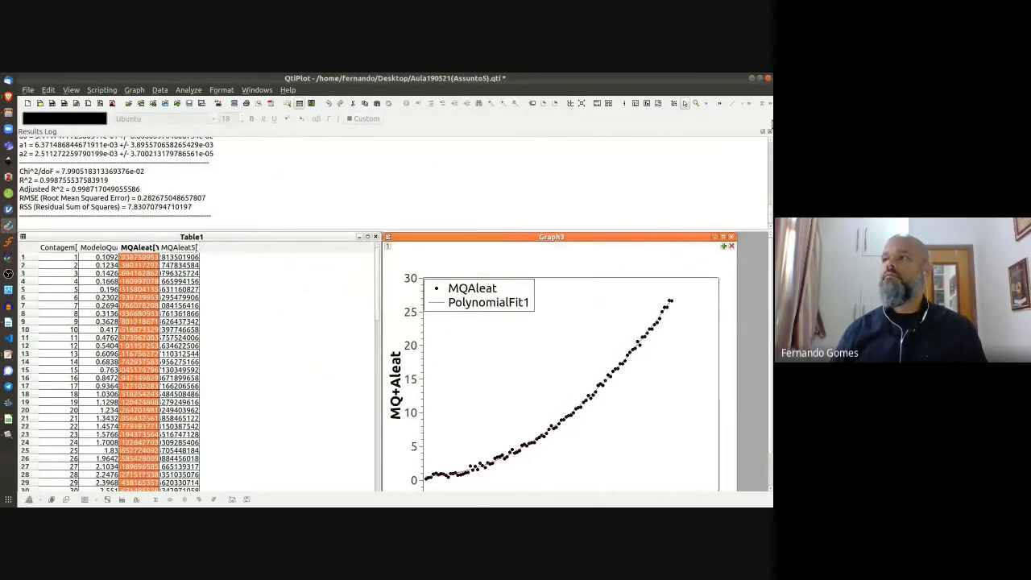
click(767, 131)
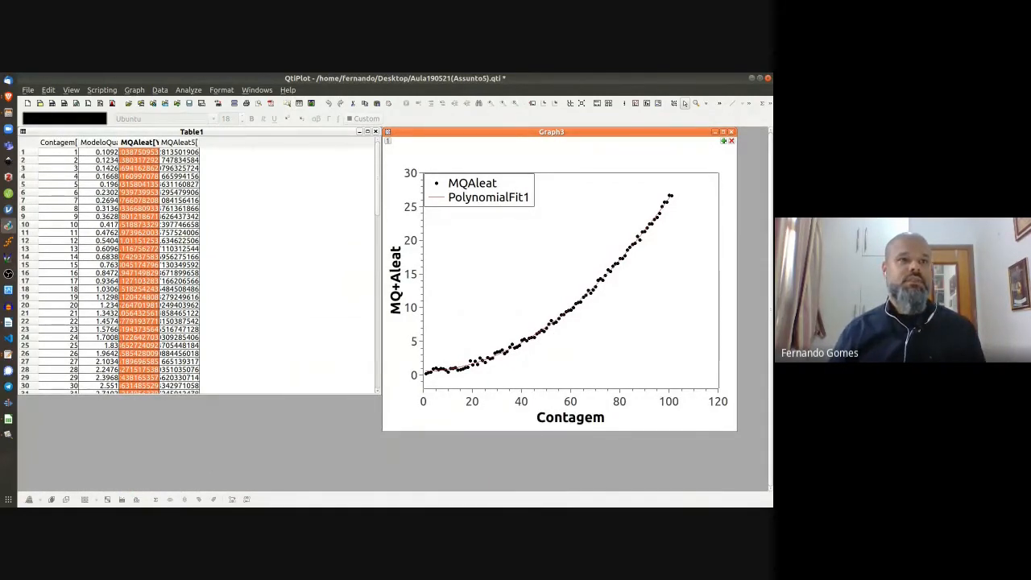
Step: Switch to the Aula-190521 spreadsheet and start a table at G1 headed Caso, with Modelo Quadrático, MQ+Aleat and MQ+Aleat/5 listed below
key(alt+Tab)
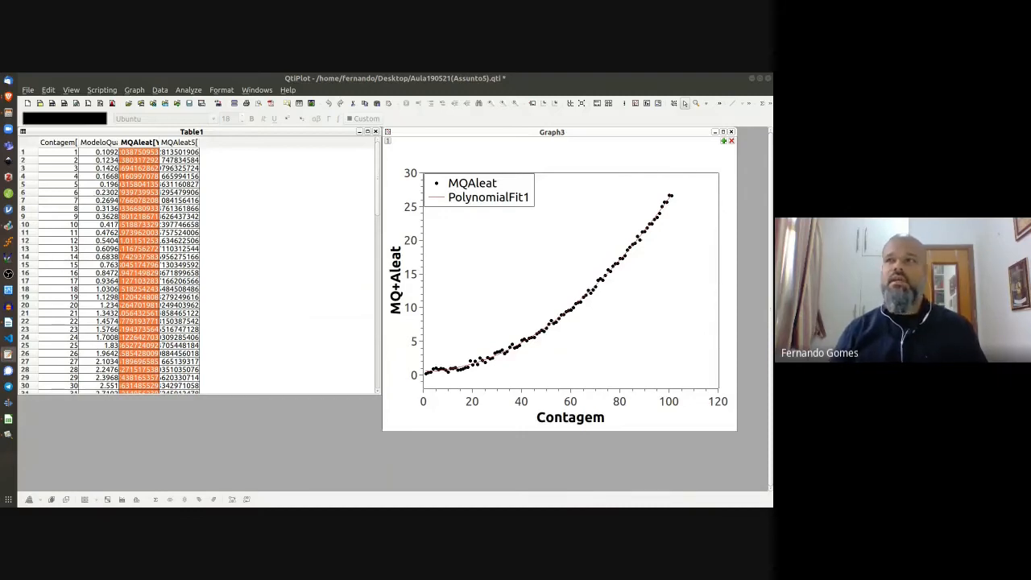
key(alt+Tab)
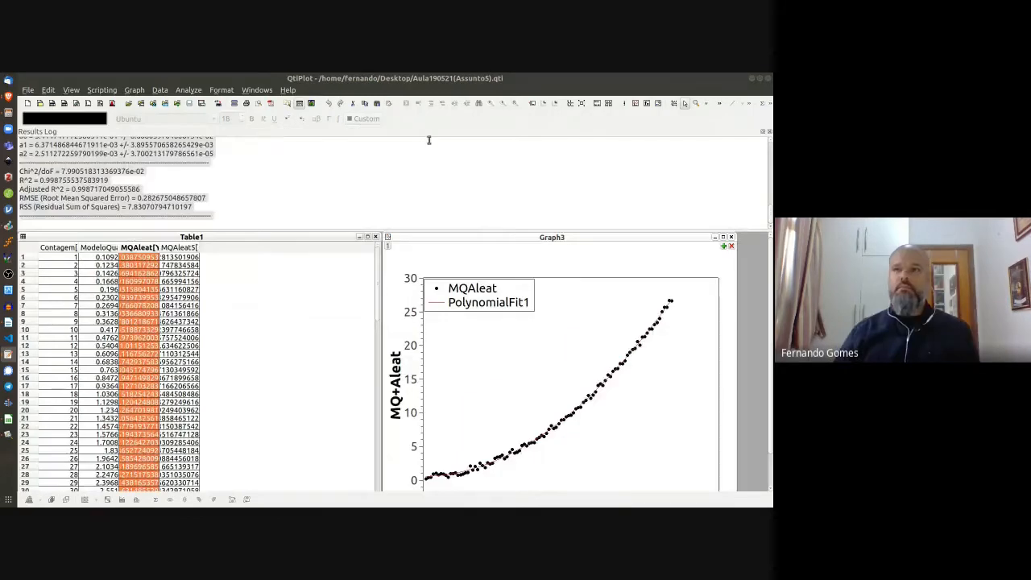
click(752, 78)
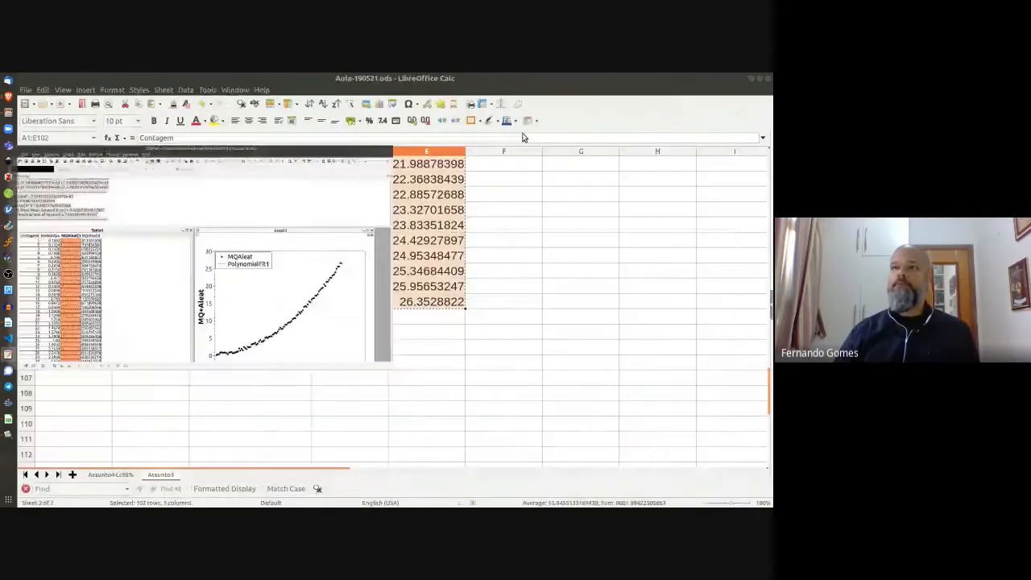
scroll(518, 257, up, 20)
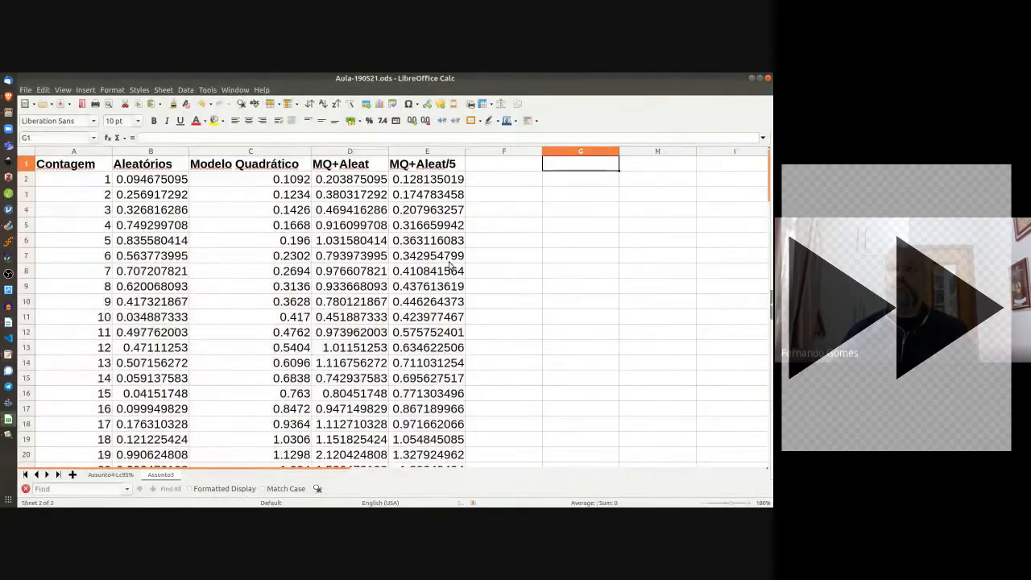
text(Caso)
key(Return)
key(ctrl+shift+v)
key(Return)
Step: Add the headings CL, CA, CQ, R² and RMSE beside Caso and make the heading row bold
text(CL)
key(Tab)
text(CA)
key(Tab)
text(CQ)
key(Tab)
text(R2)
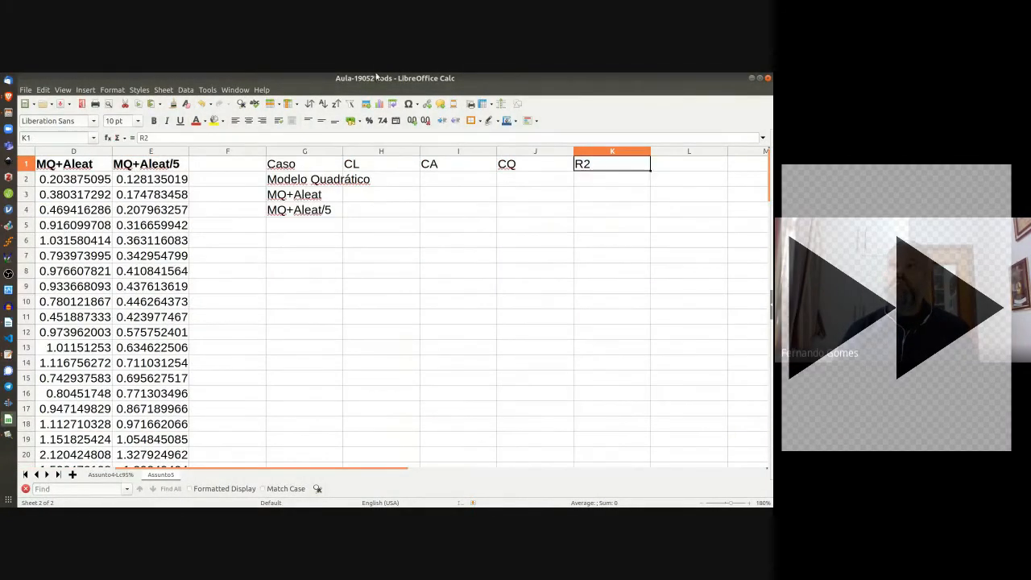
key(Tab)
text(RMSE)
key(Return)
drag(689, 164, 305, 165)
key(ctrl+b)
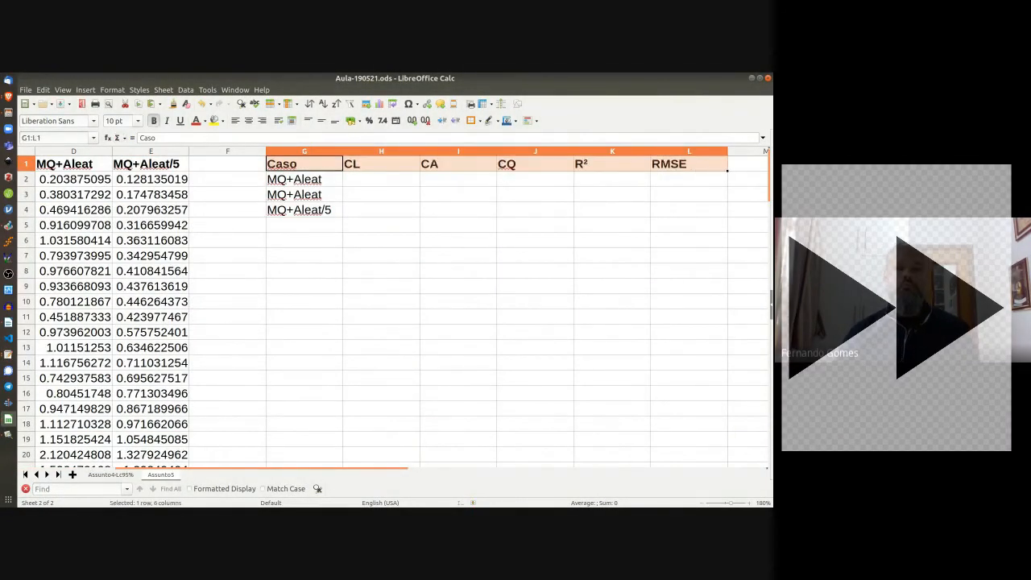
Step: Move the table headings apart to leave an empty column after each of CL, CA and CQ
scroll(433, 167, right, 1)
drag(689, 166, 536, 166)
drag(535, 166, 688, 166)
scroll(617, 166, right, 1)
Step: Enter the headings Err(CL), Err(CA) and Err(CQ) in the empty columns after CL, CA and CQ
click(296, 167)
text(Err(CL))
key(Tab)
key(Tab)
text(Err(CA))
key(Return)
key(Up)
key(Right)
key(Right)
text(Err(CQ))
key(Return)
Step: Make the three error headings bold
key(Up)
key(ctrl+b)
key(Left)
key(Left)
key(ctrl+b)
key(Left)
key(Left)
key(ctrl+b)
Step: Enter 9.999999999998521e-02 +/- 5.479538500206961e-15 in the CL cell of the first case
key(Left)
key(Down)
click(195, 185)
text(9.999999999998521e-02 +/- 5.479538500206961e-15)
right_click(237, 181)
key(Escape)
right_click(236, 181)
click(186, 90)
click(219, 312)
text(+/-)
click(329, 247)
click(382, 248)
click(383, 247)
click(251, 264)
click(252, 265)
click(490, 249)
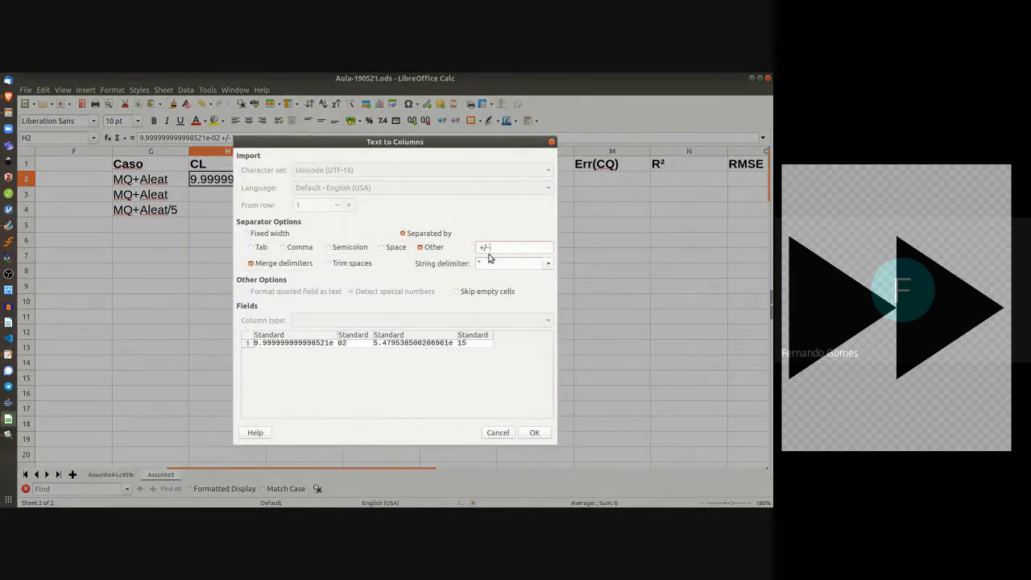
click(498, 433)
Step: Move the error part of the first case's CL entry into its Err(CL) cell and remove the +/- sign
drag(313, 138, 234, 137)
key(ctrl+x)
key(BackSpace)
key(BackSpace)
key(BackSpace)
key(BackSpace)
key(BackSpace)
key(Return)
key(Up)
key(Right)
key(ctrl+v)
key(Return)
Step: Shorten the name of the first case in G2 to MQ
click(151, 179)
click(152, 138)
key(Delete)
key(Delete)
key(Delete)
key(Delete)
key(Delete)
key(Delete)
key(Return)
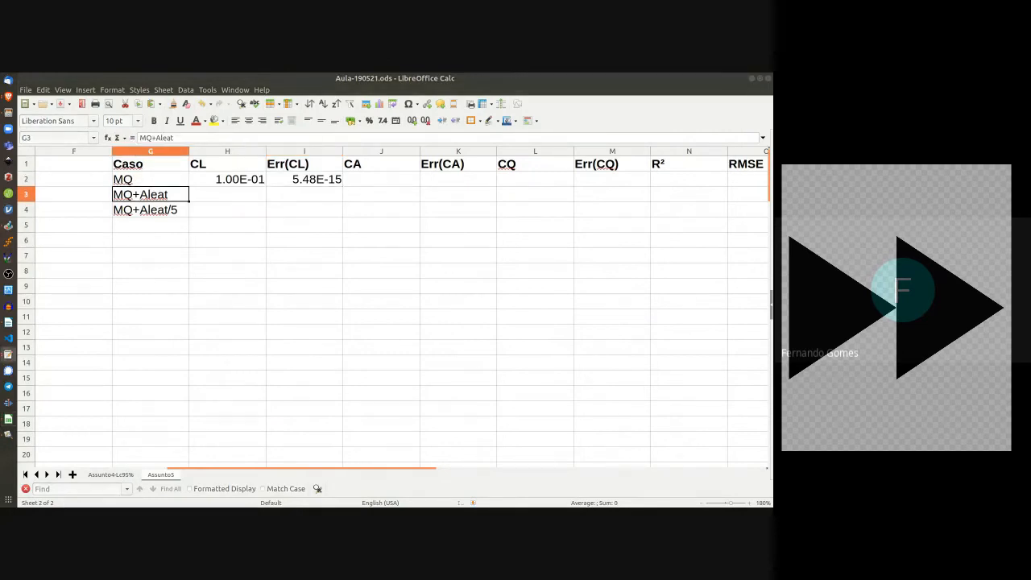
Step: Paste the MQ linear coefficient 6.70E-03 under CA and move its error, 2.48E-16, to Err(CA)
click(381, 179)
click(304, 138)
key(ctrl+v)
key(BackSpace)
key(BackSpace)
key(BackSpace)
key(BackSpace)
key(BackSpace)
key(shift+End)
key(ctrl+x)
key(Return)
key(Up)
key(Right)
key(ctrl+v)
Step: Paste the MQ quadratic coefficient 2.50E-03 under CQ and move its error, 2.36E-18, to Err(CQ)
click(535, 179)
click(305, 138)
key(ctrl+v)
drag(313, 138, 233, 138)
key(ctrl+x)
key(BackSpace)
key(BackSpace)
key(BackSpace)
key(BackSpace)
key(BackSpace)
key(Return)
key(Up)
key(Right)
key(ctrl+v)
key(Tab)
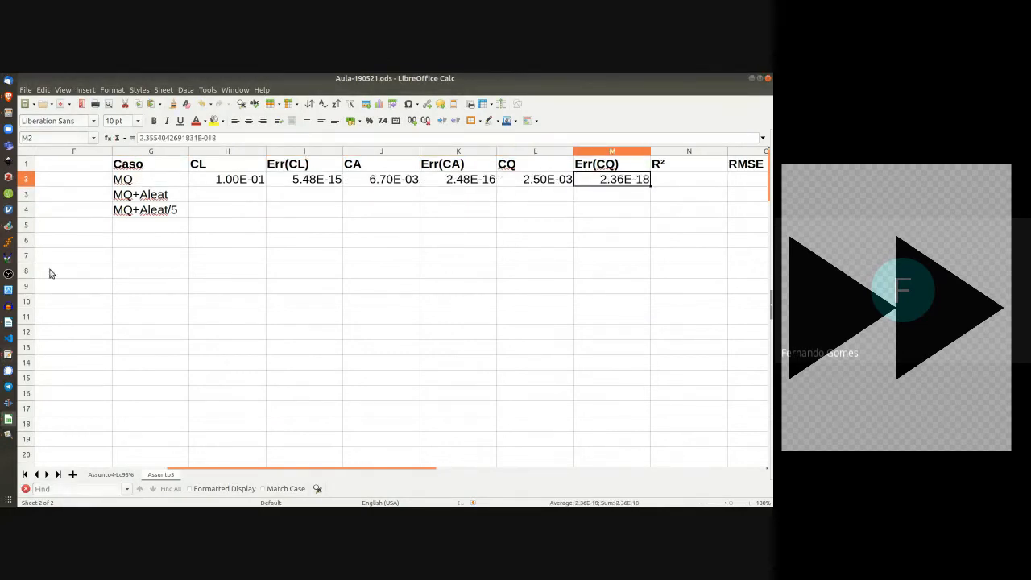
Step: Enter 1 as the R² and 7.69E-15 as the RMSE of the MQ case
text(1)
key(Tab)
text(0)
key(Return)
click(669, 180)
key(ctrl+v)
key(Return)
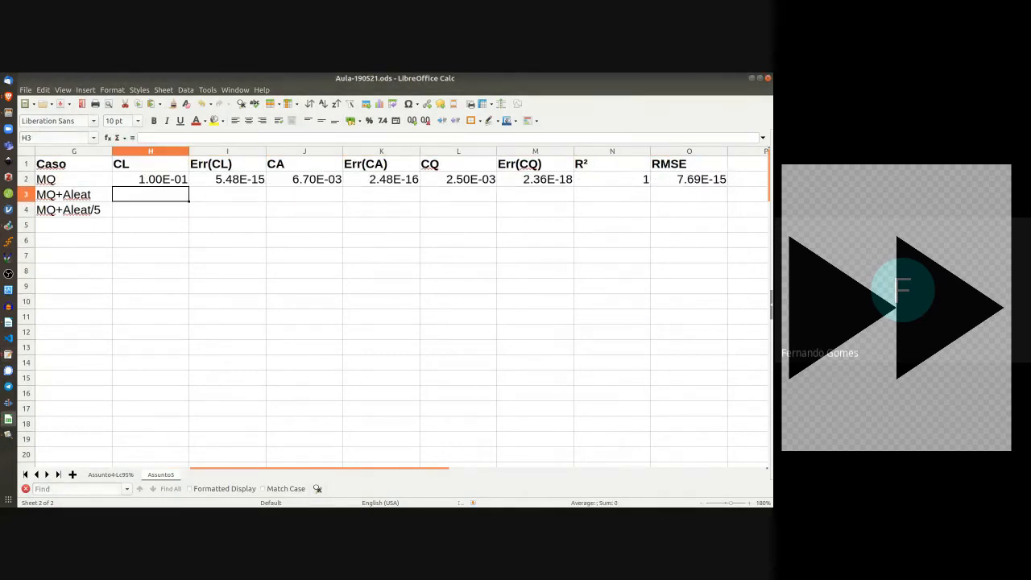
Step: Swap the last two case names so that MQ+Aleat/5 is in G3 and MQ+Aleat in G4
click(67, 195)
key(ctrl+x)
click(71, 225)
key(ctrl+v)
drag(71, 210, 71, 225)
key(ctrl+x)
click(71, 194)
key(ctrl+v)
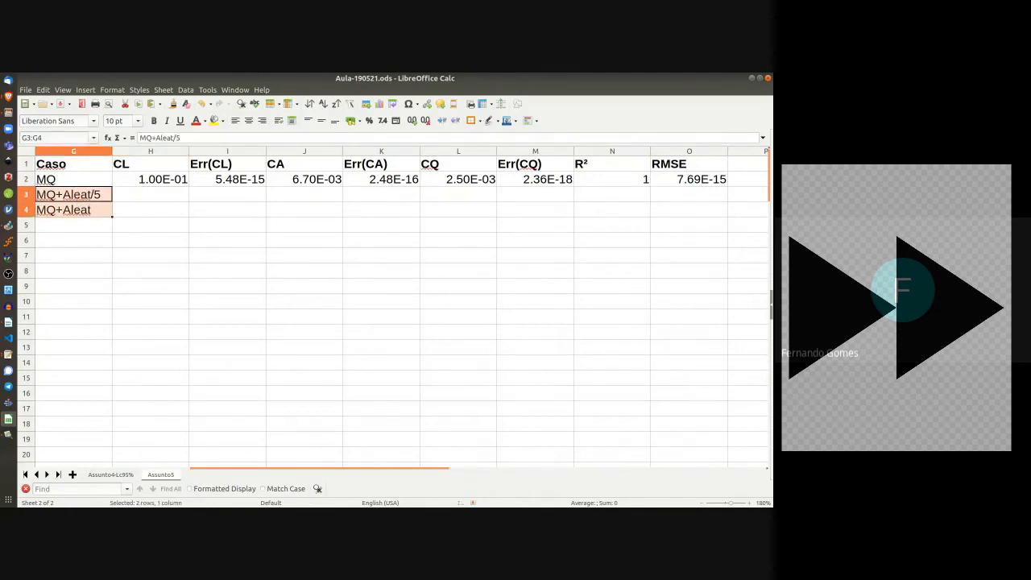
Step: Paste the MQ+Aleat/5 CL and CA coefficients and split them into 1.88E-01 with error 1.72E-02 and 6.63E-03 with error 7.79E-04
key(alt+Tab)
click(151, 194)
key(ctrl+v)
click(186, 90)
click(209, 295)
click(304, 194)
key(ctrl+v)
click(185, 91)
click(209, 295)
Step: Complete the MQ+Aleat/5 row with CQ 2.50E-03, Err(CQ) 7.40E-06, R² 0.999949905 and RMSE 0.05653501
click(458, 195)
key(ctrl+v)
click(185, 90)
click(210, 295)
click(535, 432)
click(589, 198)
key(ctrl+v)
Step: Paste the MQ+Aleat CL and CA coefficients and split them into 5.41E-01 with error 8.61E-02 and 6.37E-03 with error 3.90E-03
click(151, 210)
key(ctrl+v)
click(185, 91)
click(210, 295)
click(312, 214)
key(ctrl+v)
click(185, 90)
click(210, 295)
Step: Complete the MQ+Aleat row with CQ 2.51E-03, Err(CQ) 3.70E-05, R² of about 0.9988 and RMSE of about 0.28
click(442, 213)
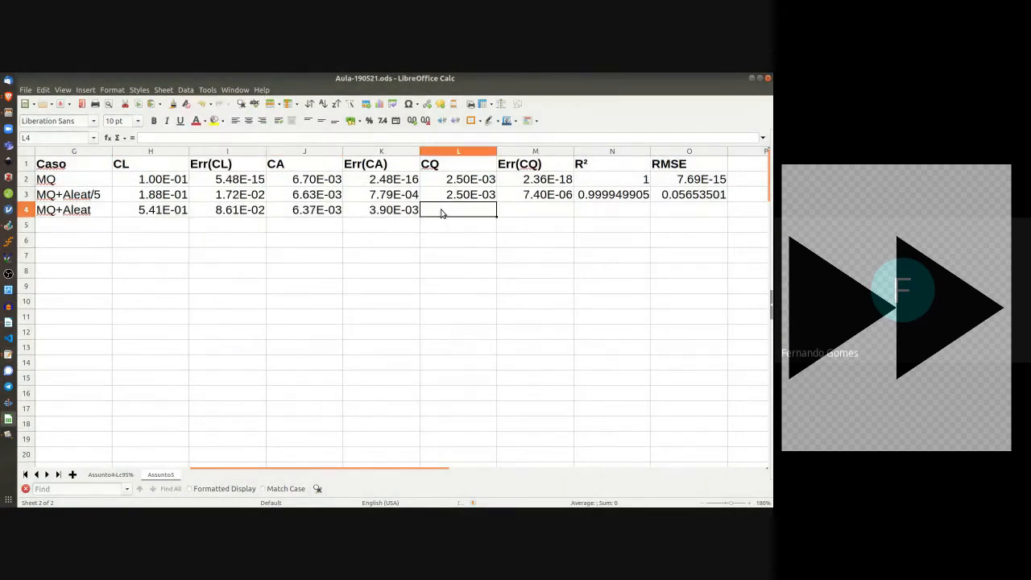
key(ctrl+v)
click(186, 90)
click(210, 295)
click(612, 211)
key(ctrl+v)
click(668, 215)
key(ctrl+v)
Step: Reduce the R² and RMSE values of all three cases to two decimals and make the case names in G2:G4 bold
drag(612, 180, 685, 211)
click(425, 121)
click(426, 121)
click(426, 121)
click(426, 121)
click(426, 121)
click(426, 121)
drag(74, 180, 73, 213)
key(ctrl+b)
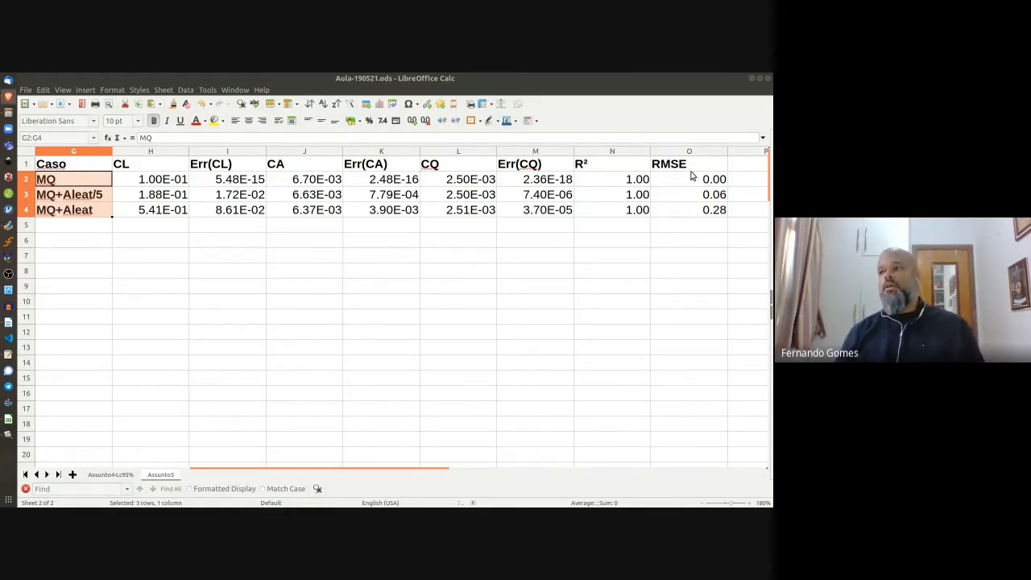
Step: Show the R² values in N2:N4 with four decimals
click(637, 182)
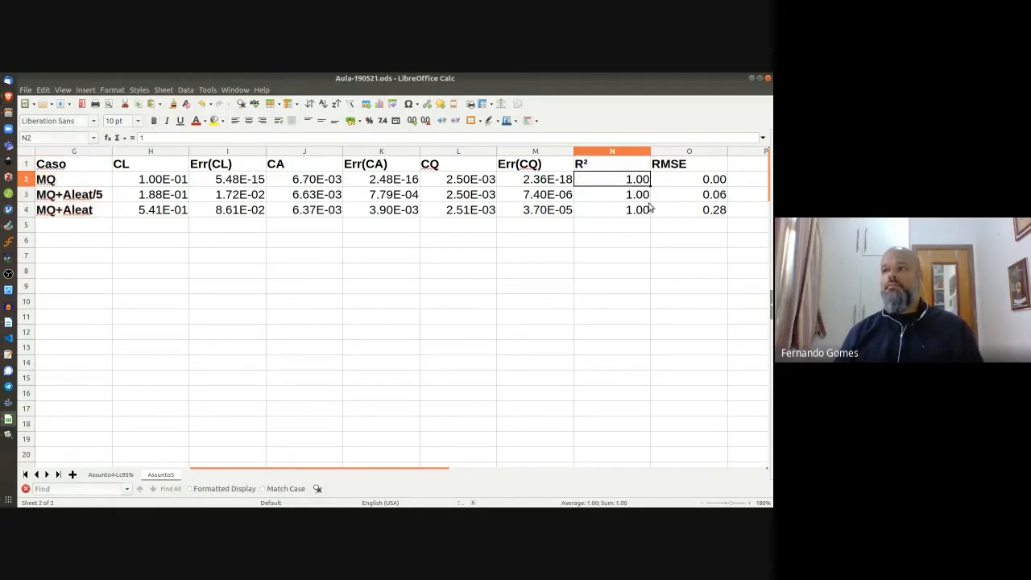
shift+click(640, 211)
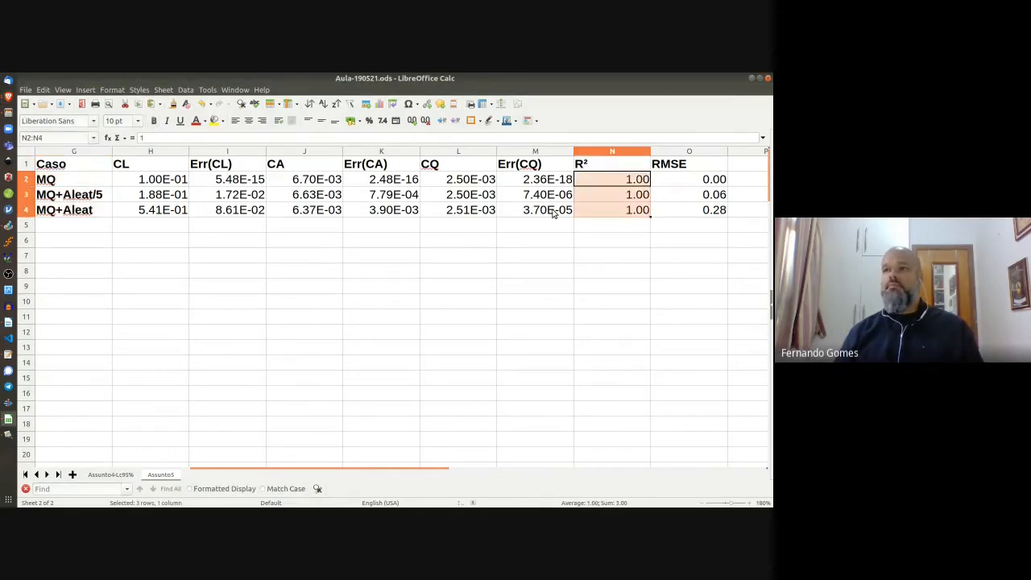
click(412, 121)
click(412, 120)
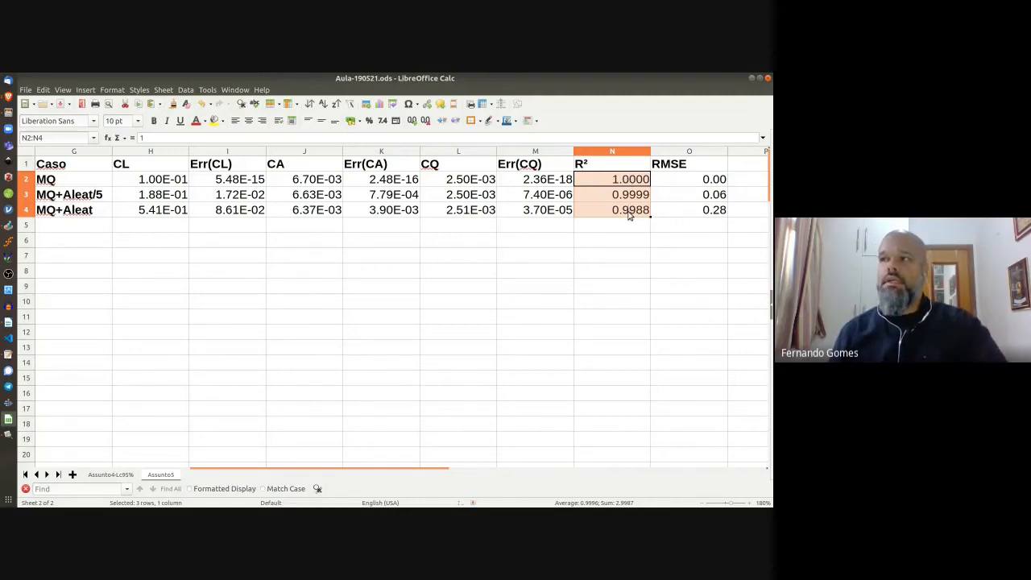
Step: Review the RMSE values of the three cases and read the Assunto 5.2 comparison task in the notes file
click(670, 186)
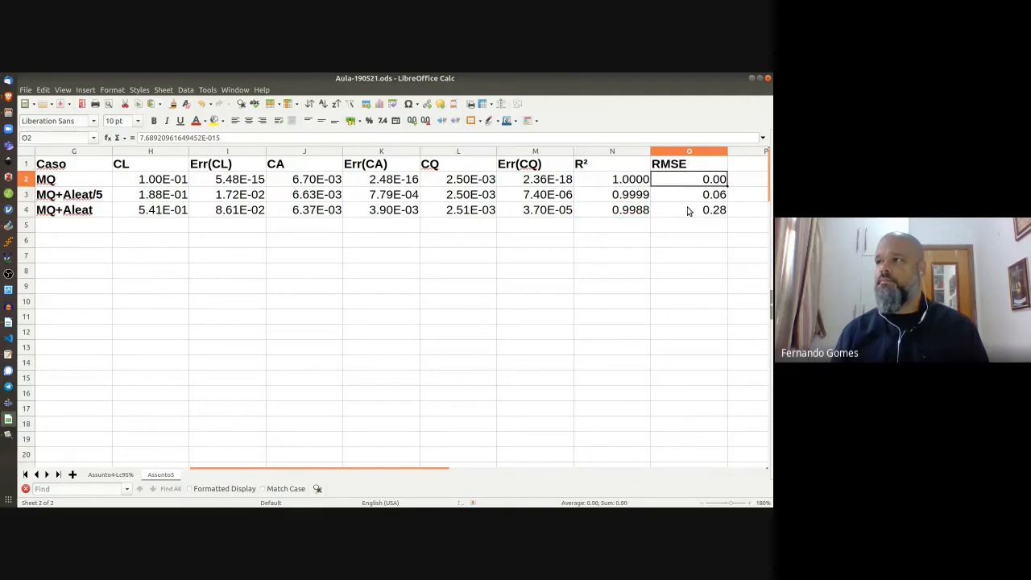
shift+click(694, 214)
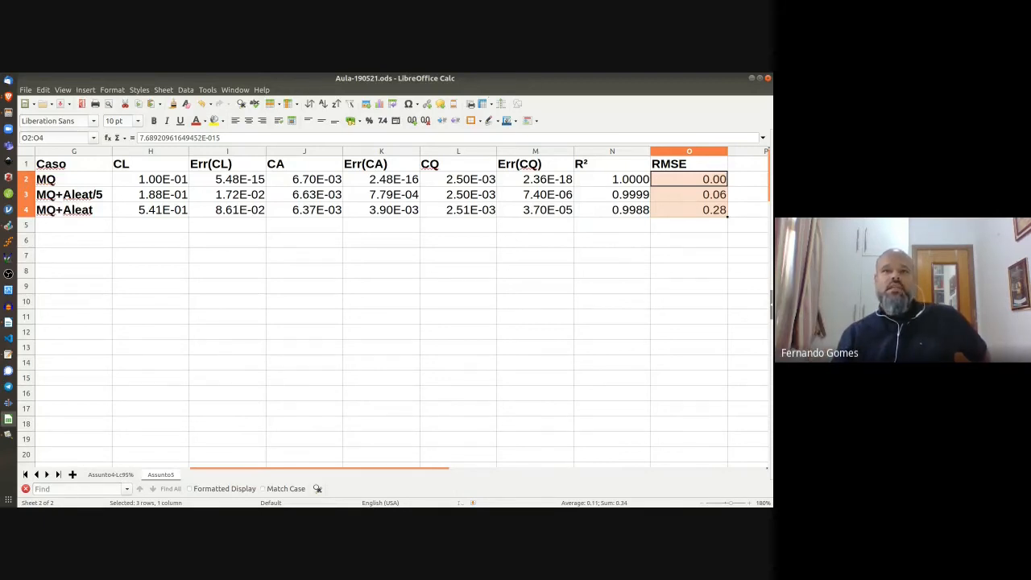
key(alt+Tab)
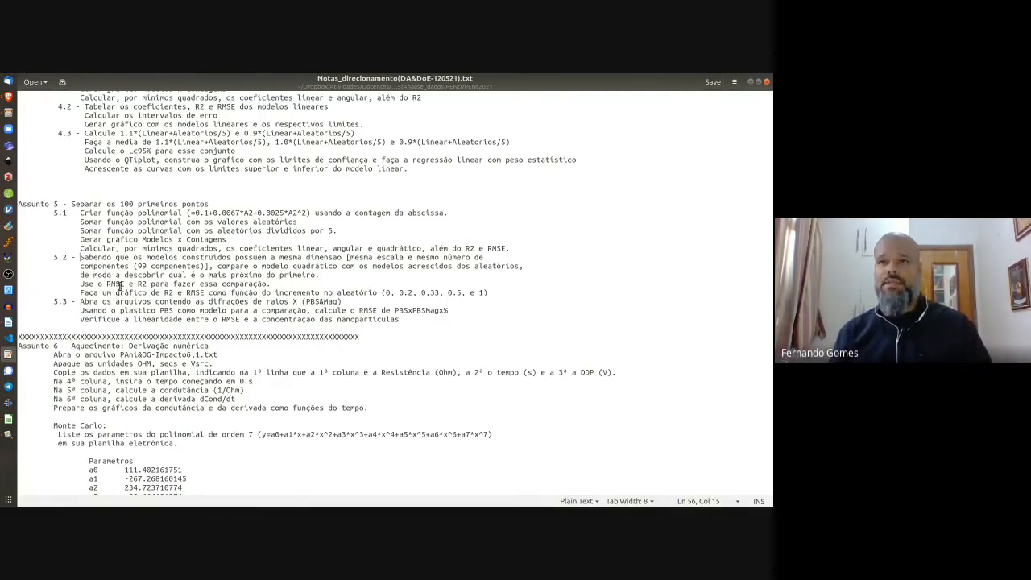
click(750, 83)
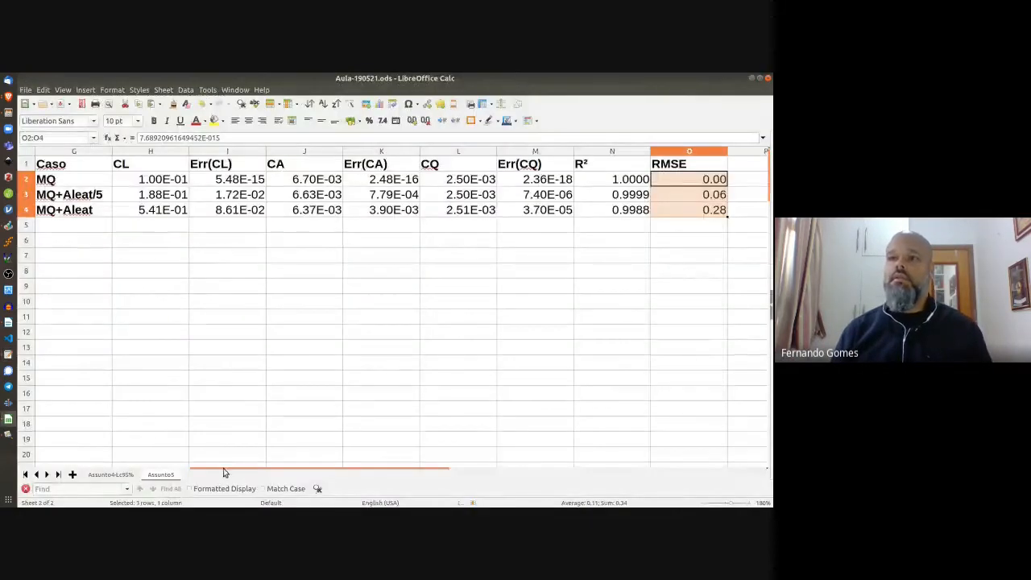
Step: Examine the Contagem and model columns of the Assunto5 sheet and the quadratic formula in C2
drag(223, 470, 68, 468)
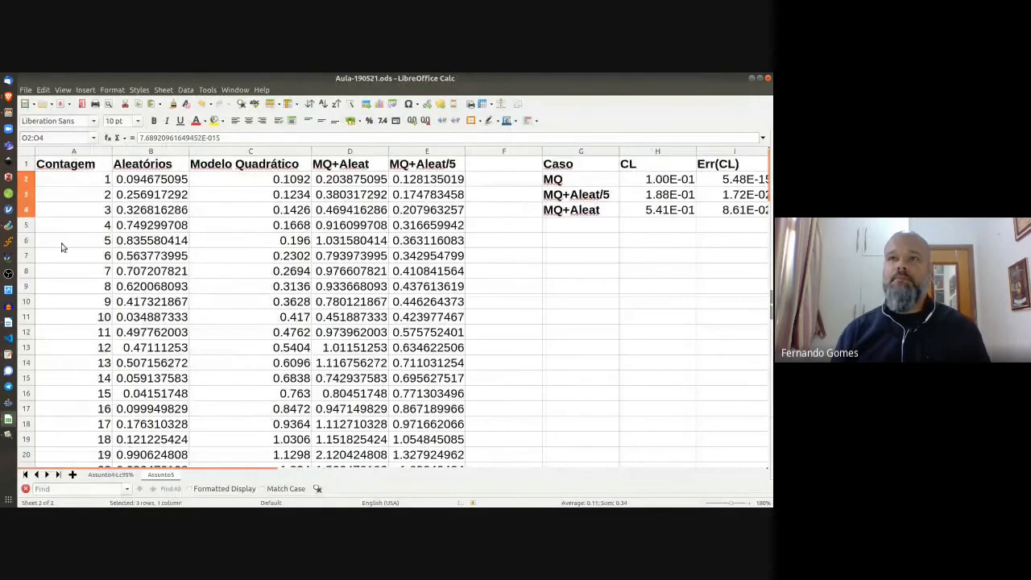
click(77, 181)
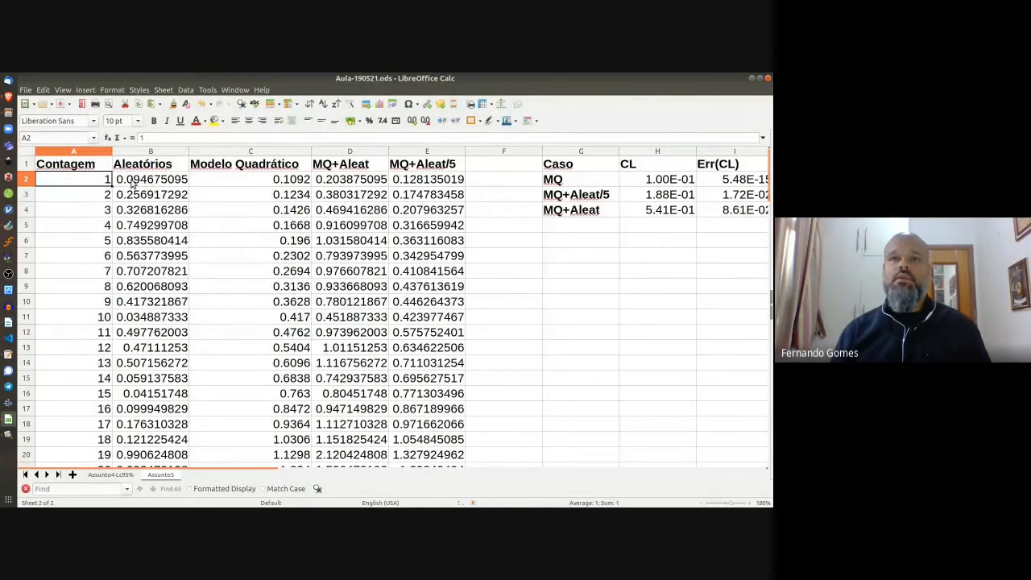
click(263, 153)
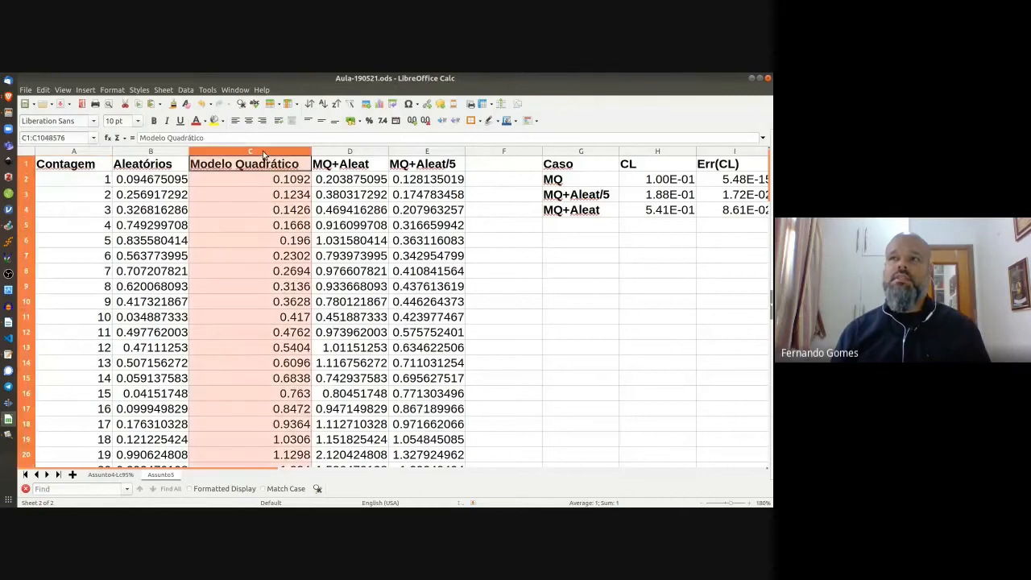
shift+click(362, 153)
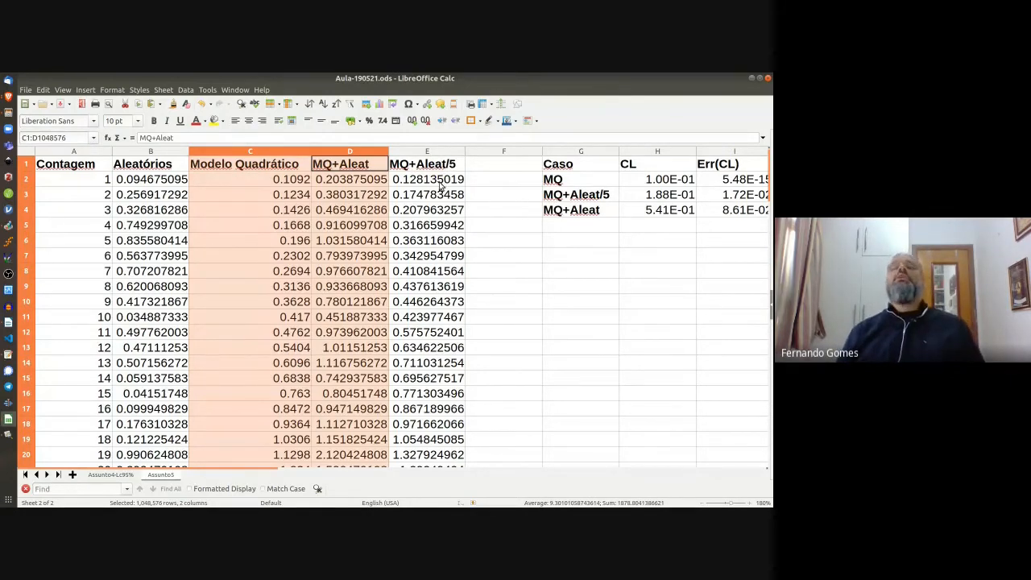
click(242, 182)
click(96, 182)
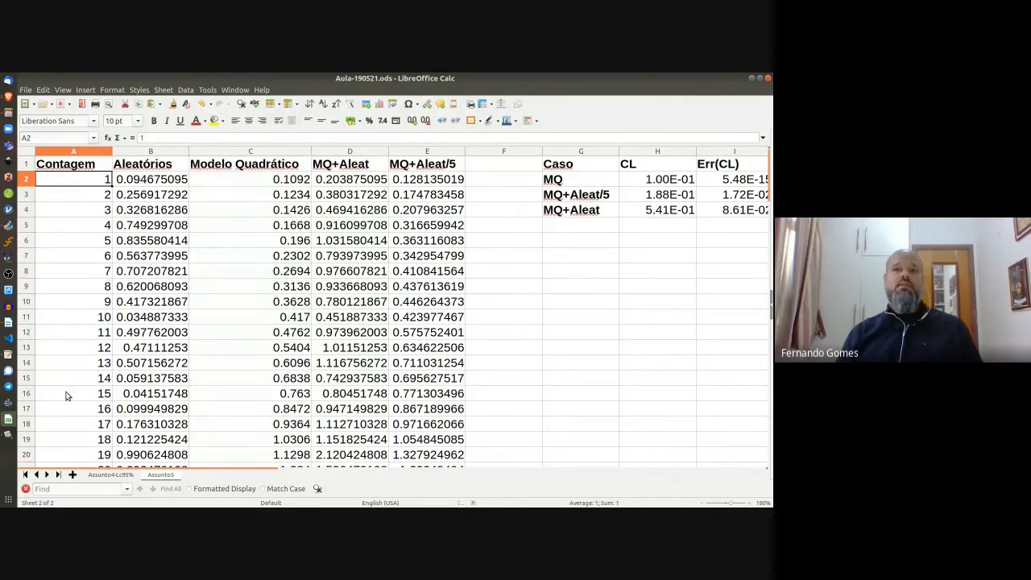
click(296, 183)
click(176, 138)
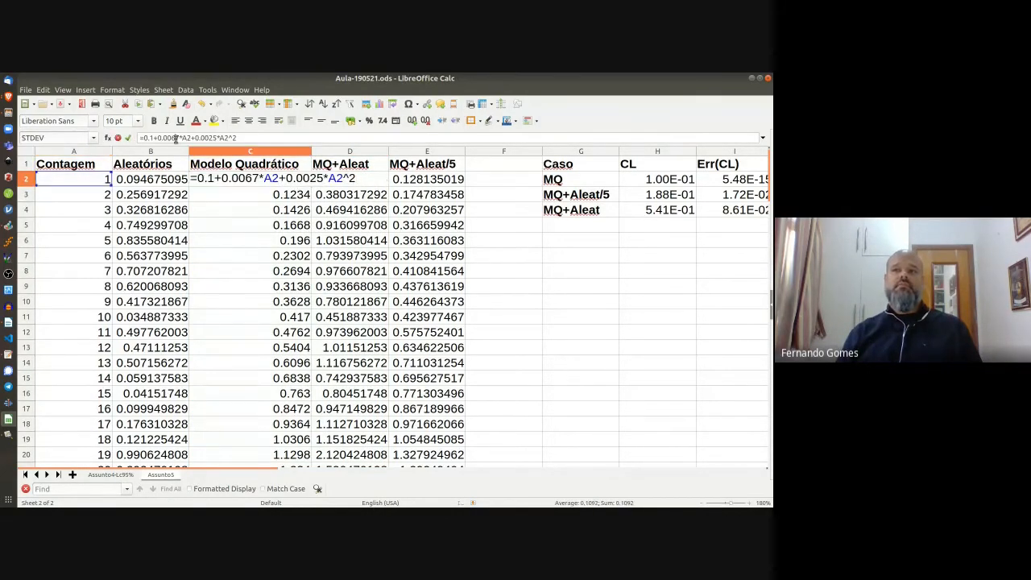
key(Escape)
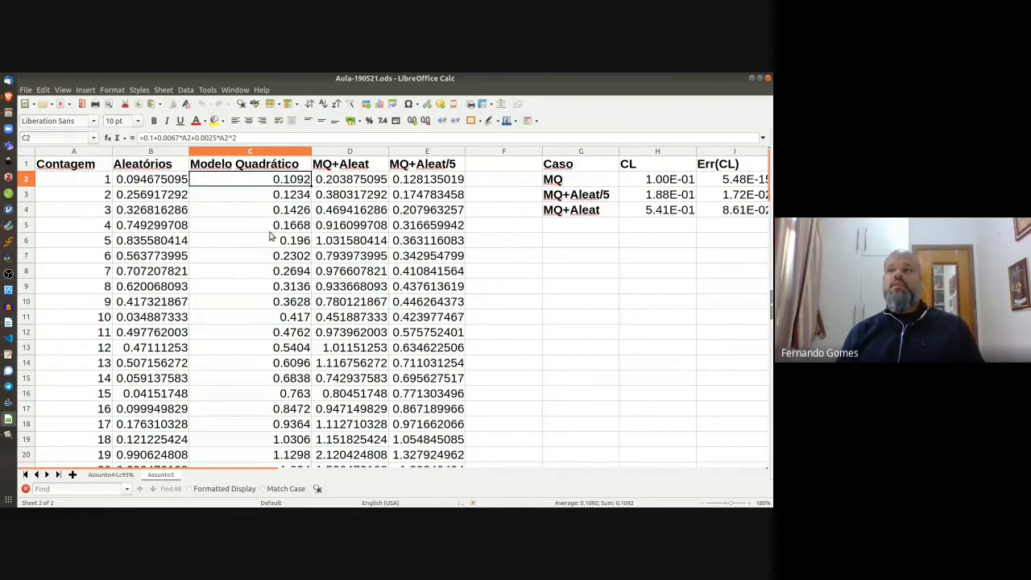
click(73, 151)
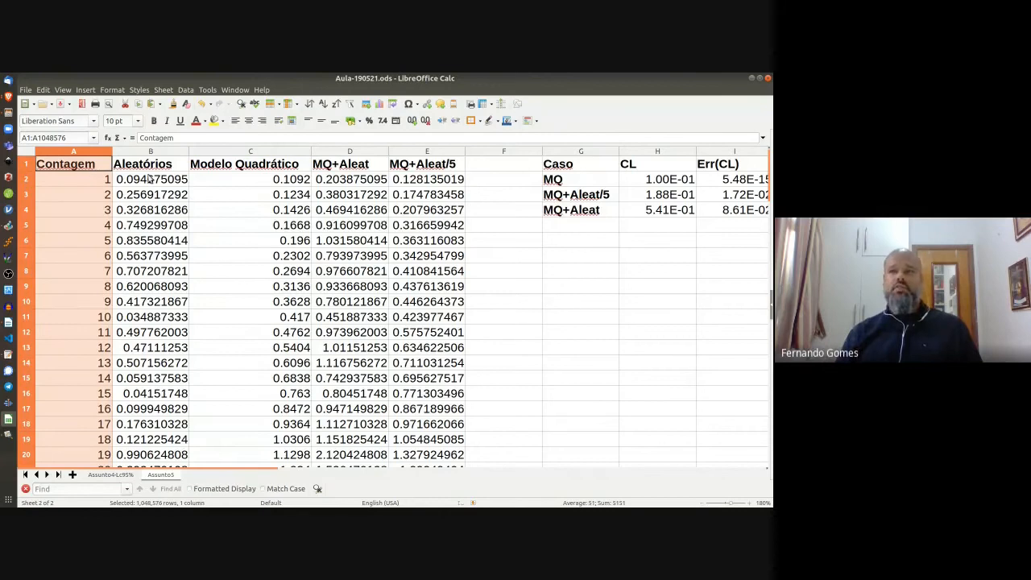
Step: Copy the Modelo Quadrático, MQ+Aleat and MQ+Aleat/5 columns of the Assunto5 sheet
click(246, 152)
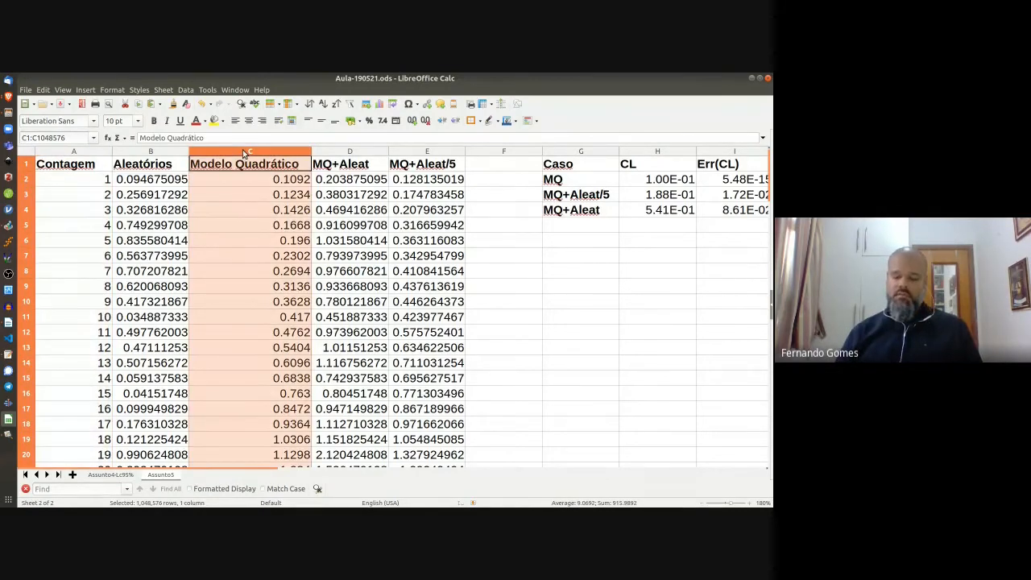
key(shift+Right)
key(shift+Right)
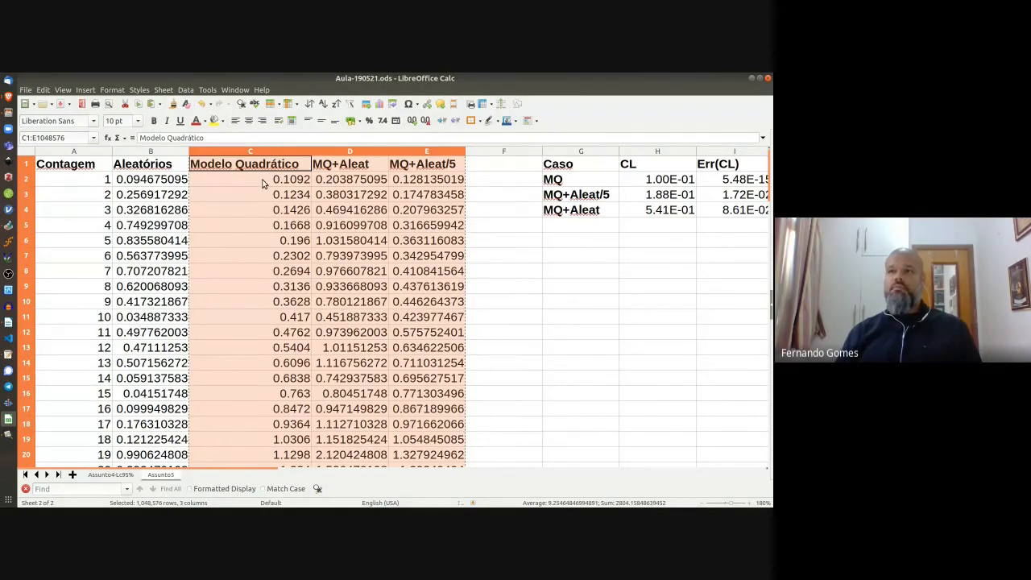
Step: Add a sheet named Assunto5-Comparação and place the three model columns in A to C, with MQ+Aleat/5 before MQ+Aleat
click(73, 475)
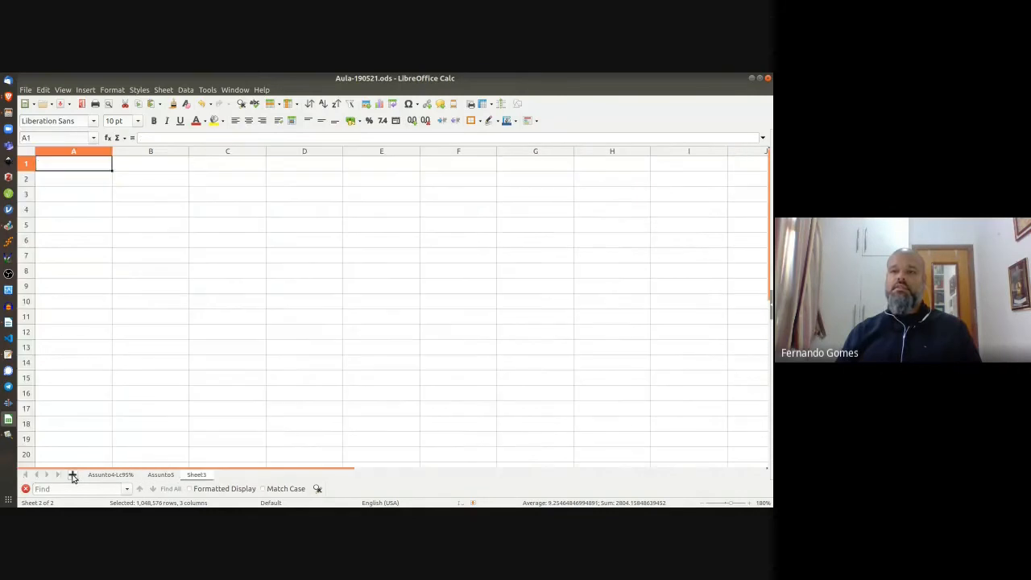
right_click(199, 476)
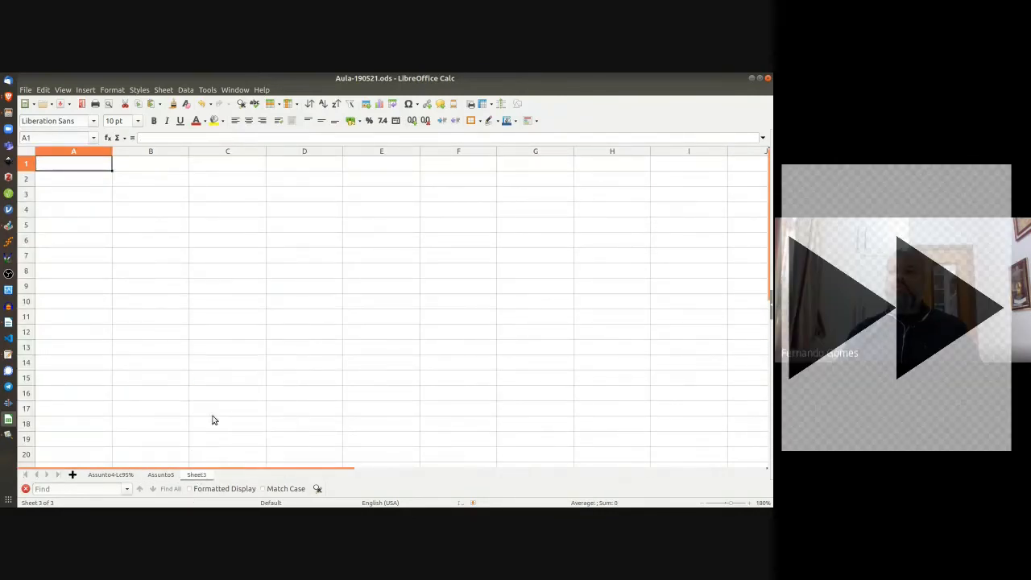
click(225, 391)
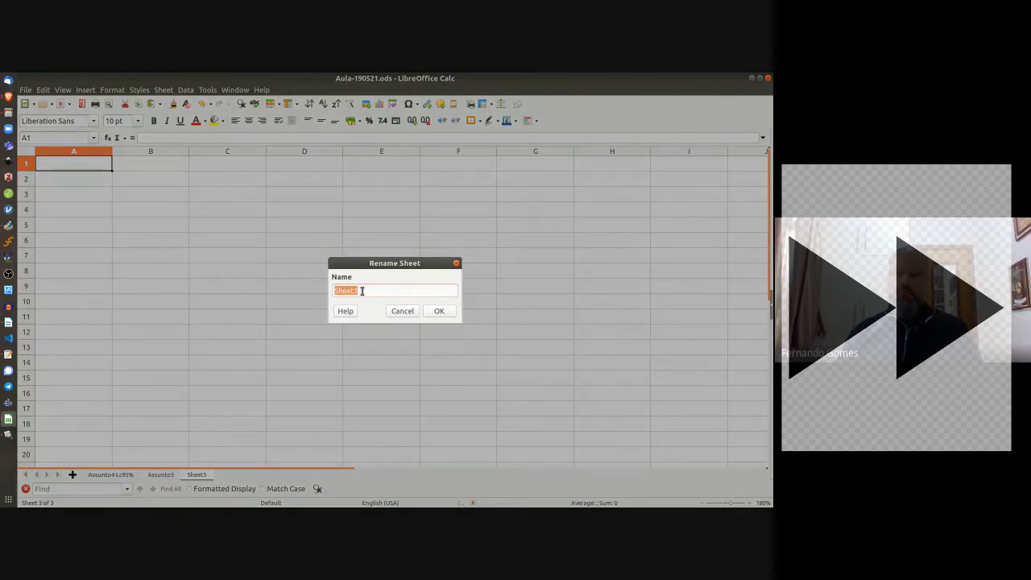
text(A)
key(BackSpace)
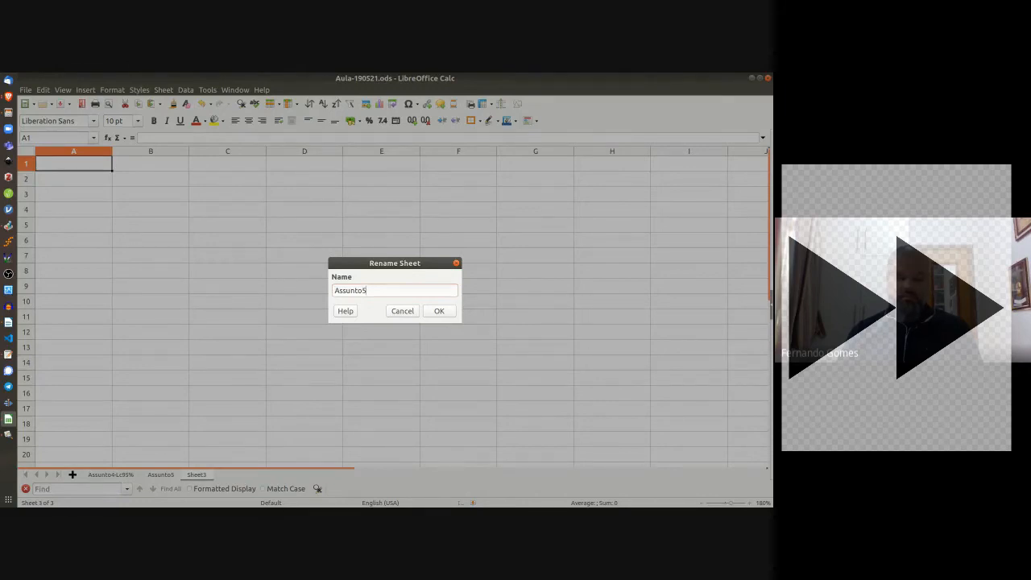
text(5-Comparação)
key(Return)
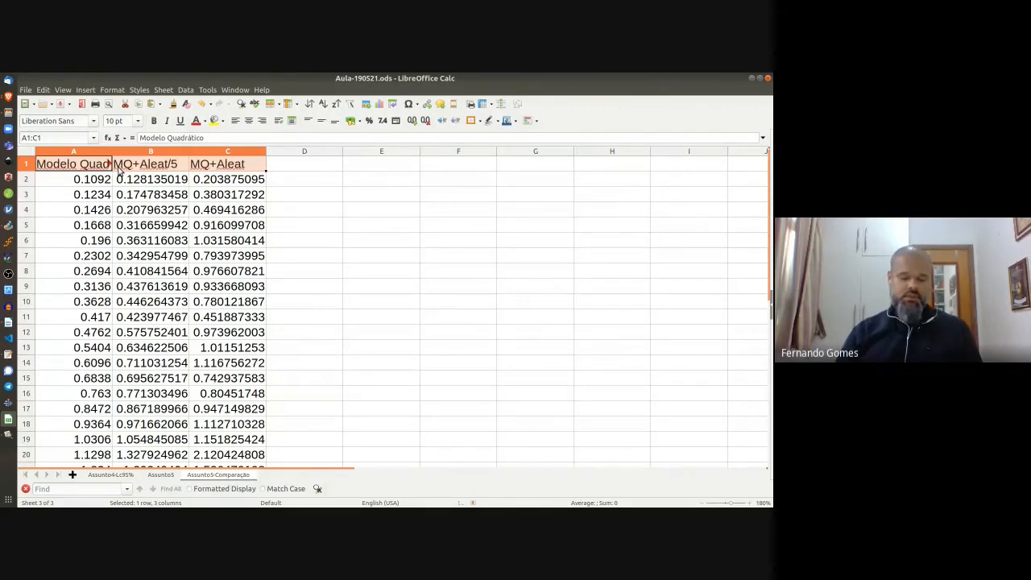
Step: Make the three column headings and the entire Modelo Quadrático column bold
key(ctrl+b)
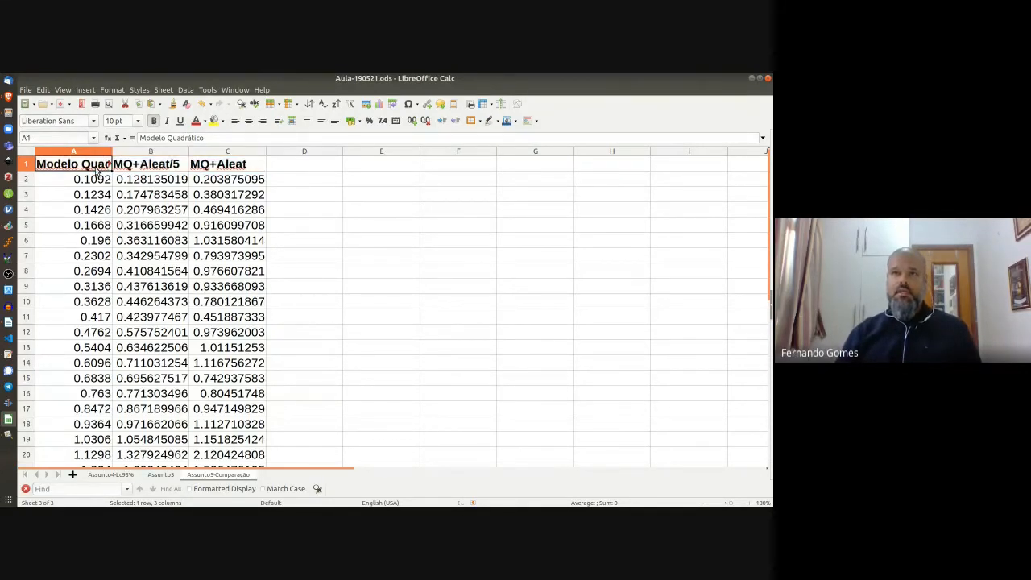
click(95, 153)
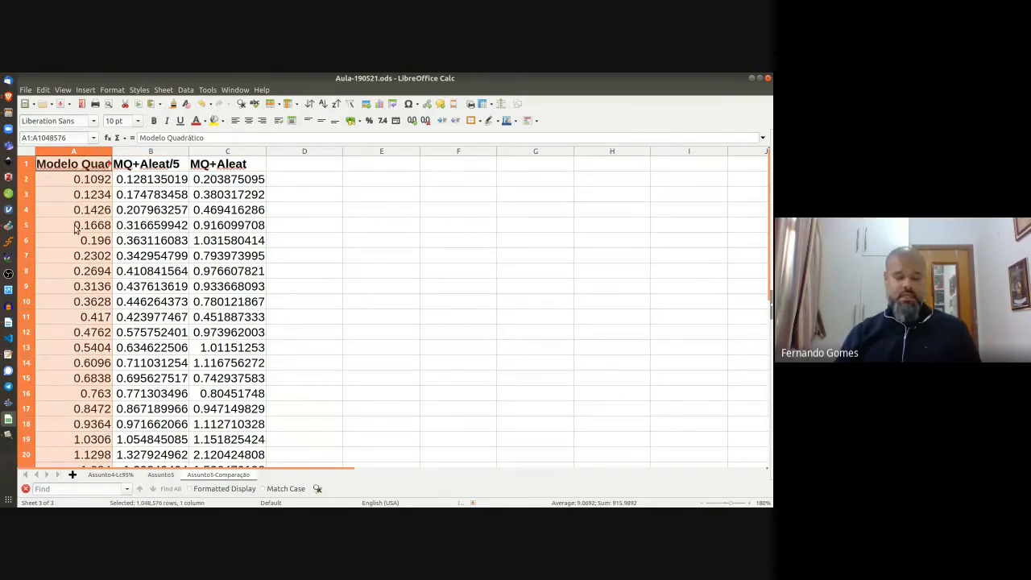
key(ctrl+b)
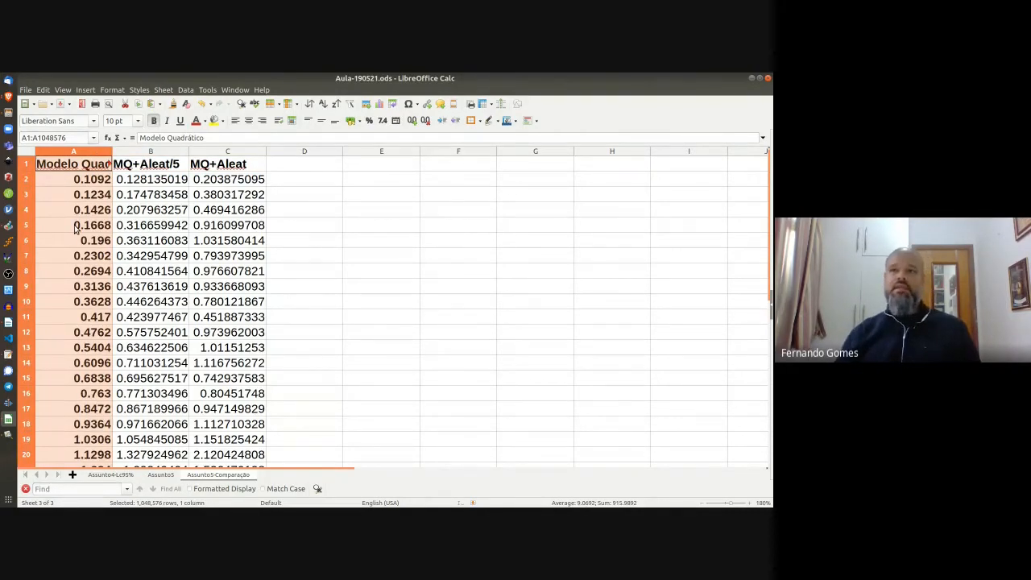
Step: Copy the full comparison data range A1:C102 including the headings
click(89, 185)
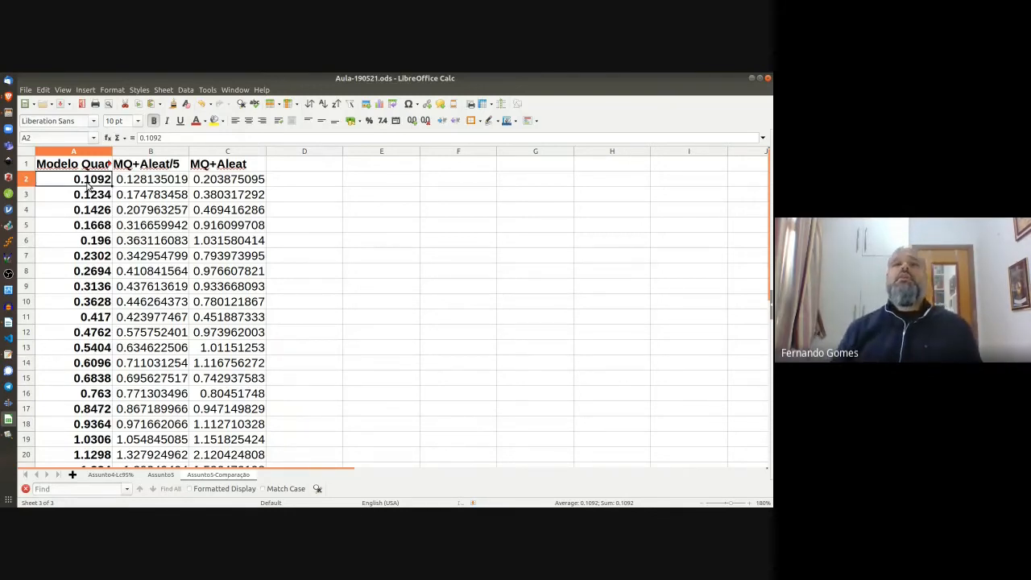
key(Up)
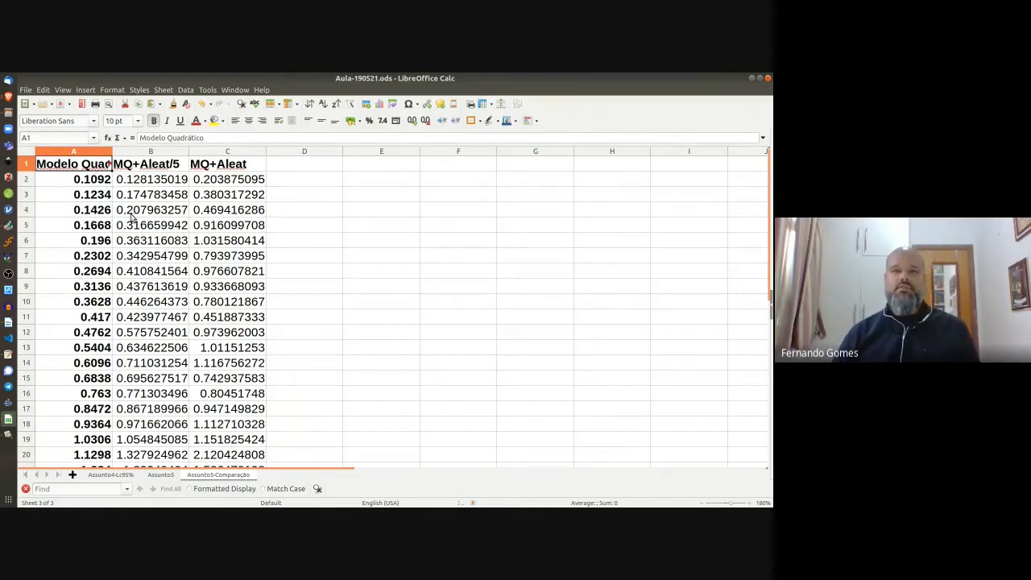
key(ctrl+shift+End)
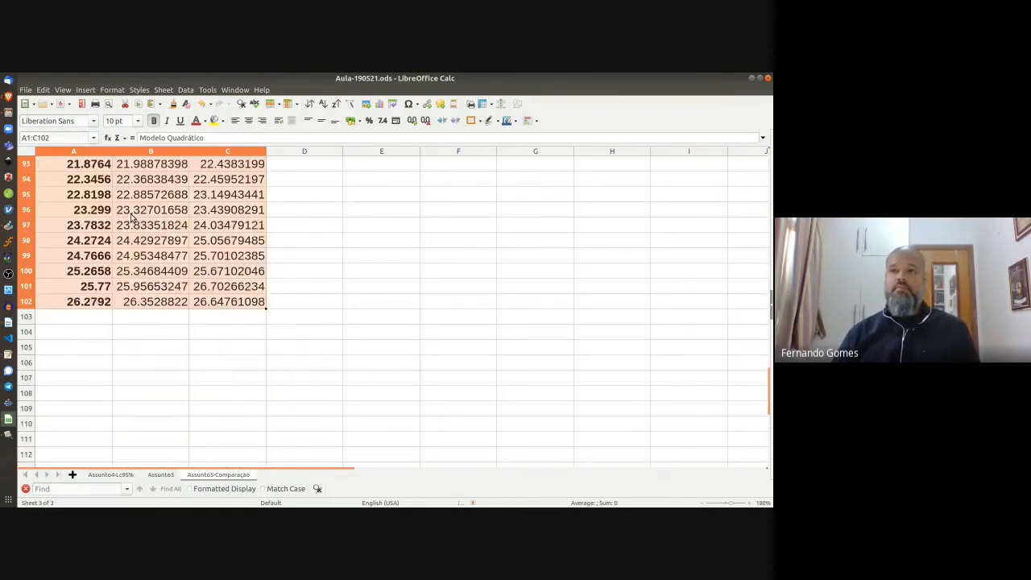
key(ctrl+c)
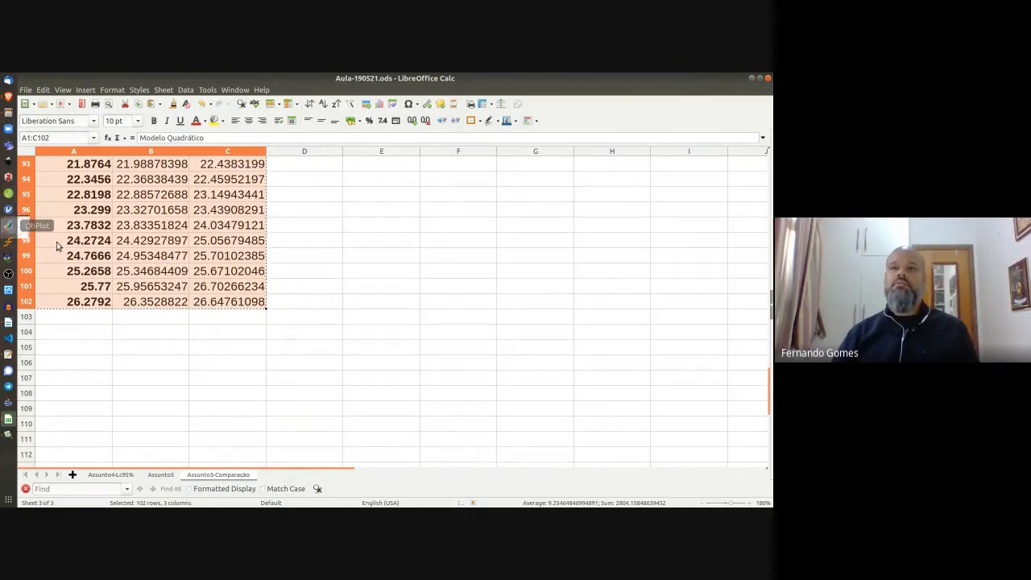
Step: Switch to QtiPlot, close the results log, create a new empty table and move it over the upper part of Table1
click(8, 226)
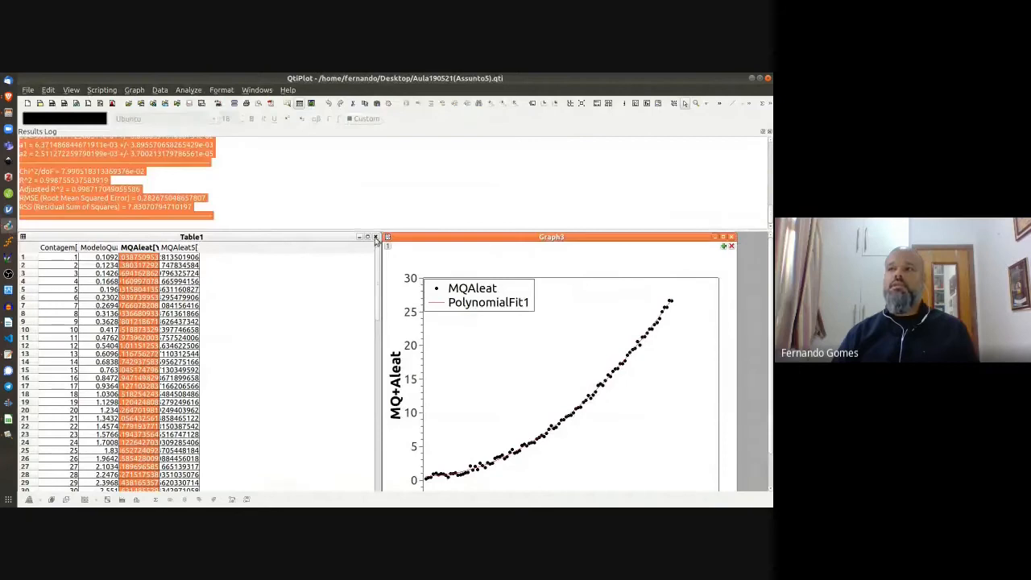
click(767, 133)
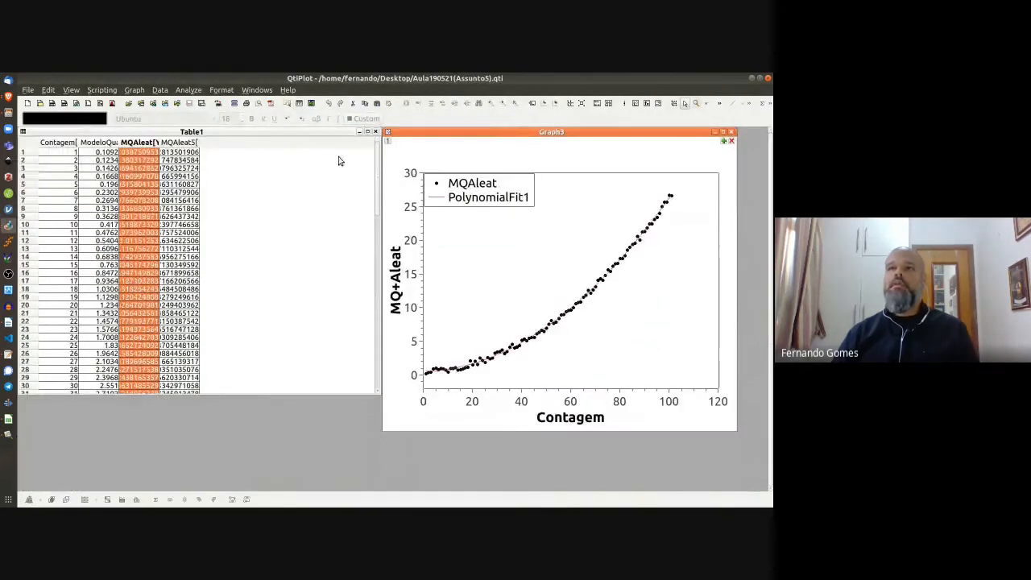
click(51, 103)
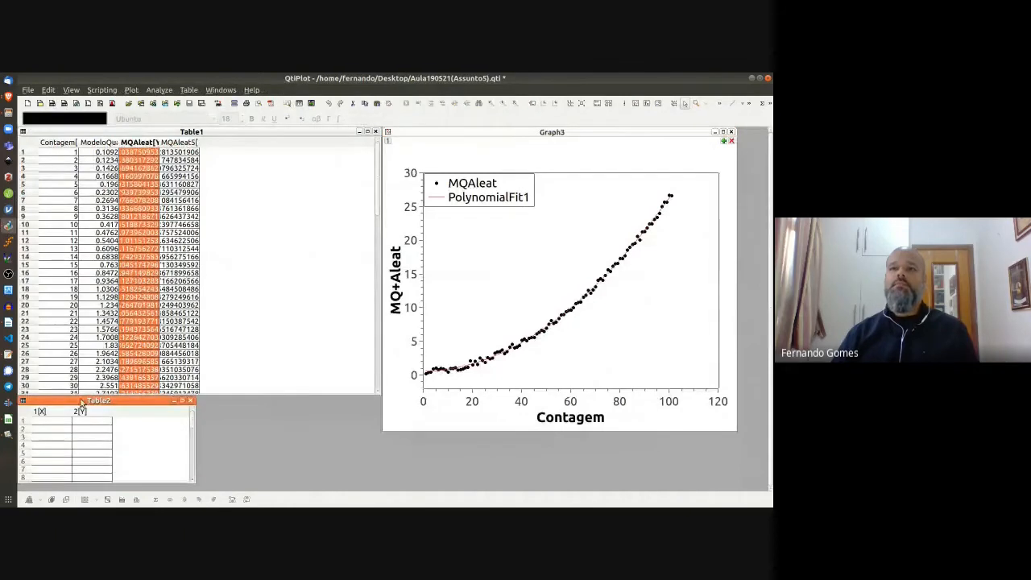
drag(108, 403, 137, 135)
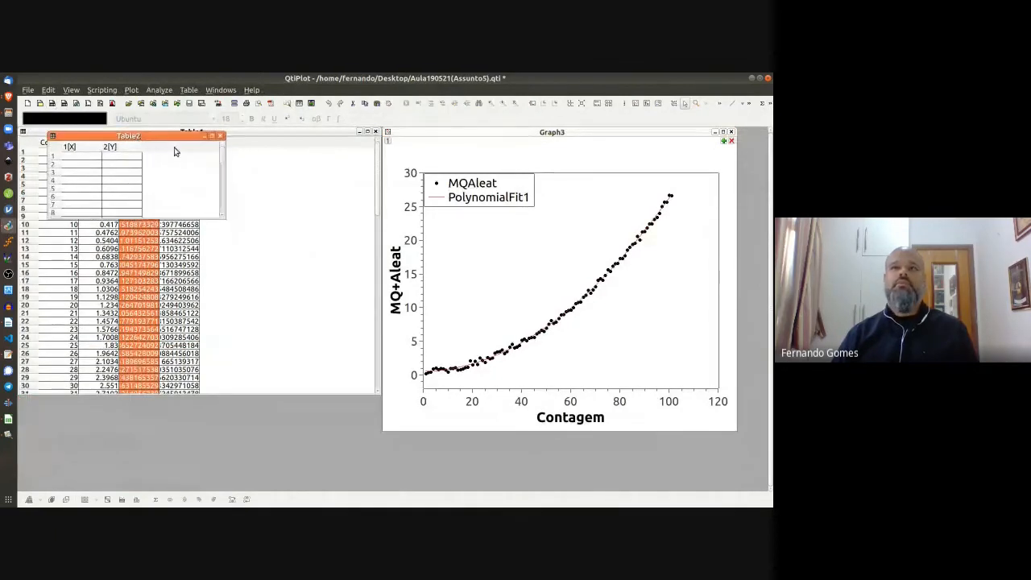
Step: Maximize the empty Table2 and paste the copied comparison data into it, using the first clipboard line as column names
click(212, 137)
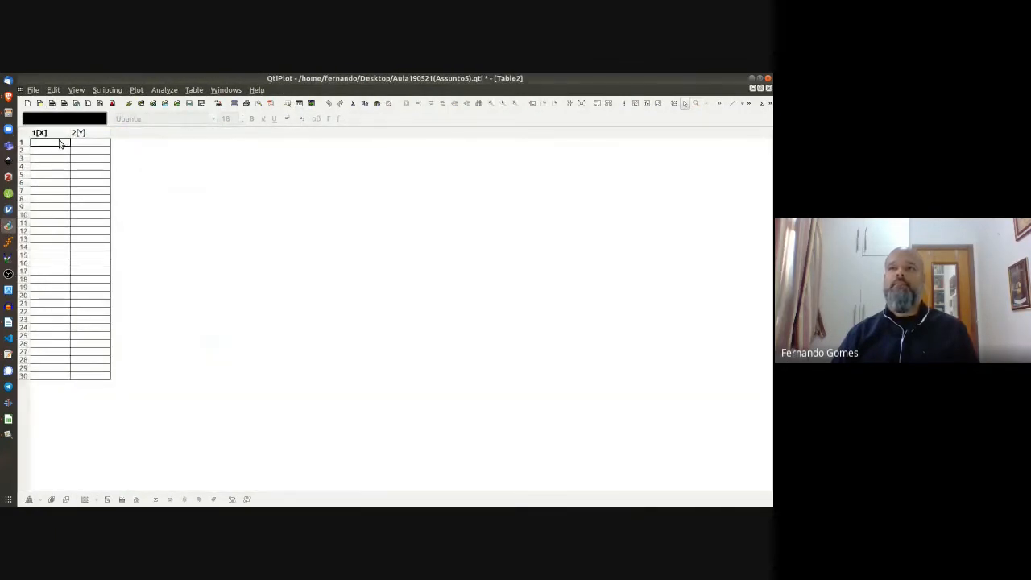
key(ctrl+v)
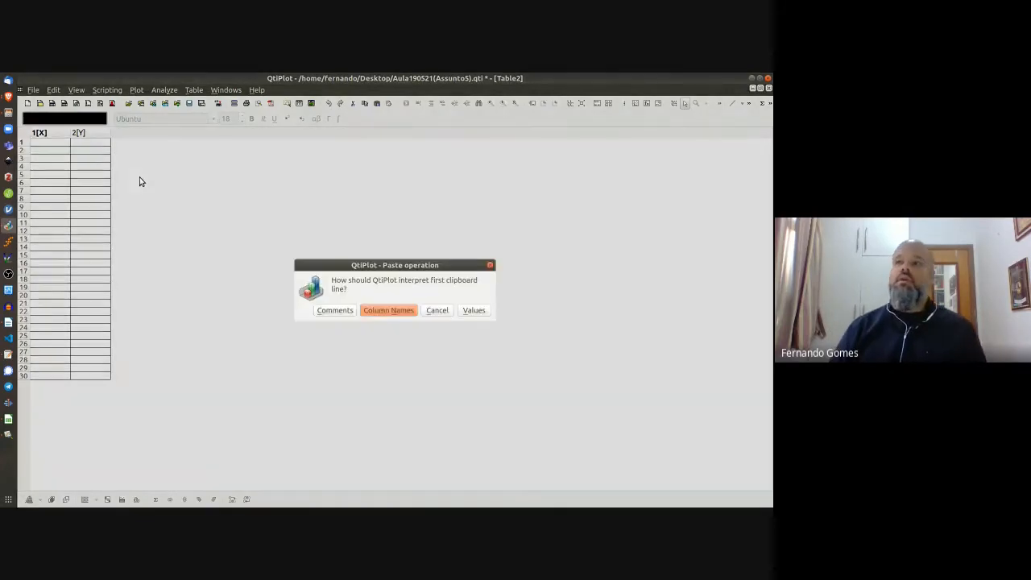
click(392, 316)
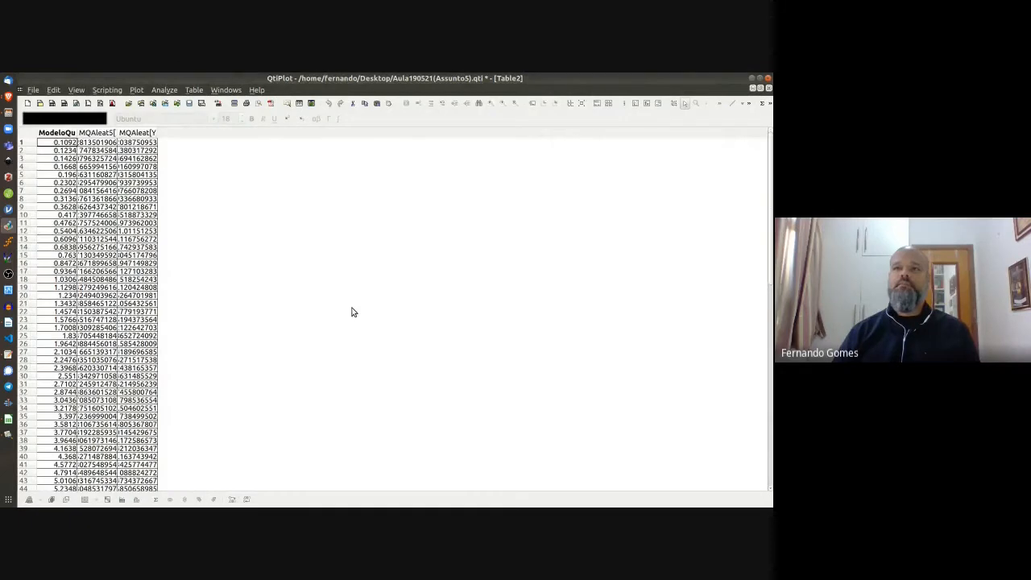
Step: Create separate scatter graphs of the MQAleat5 and MQAleat columns in Table2, placing the graph windows beside each other
click(102, 132)
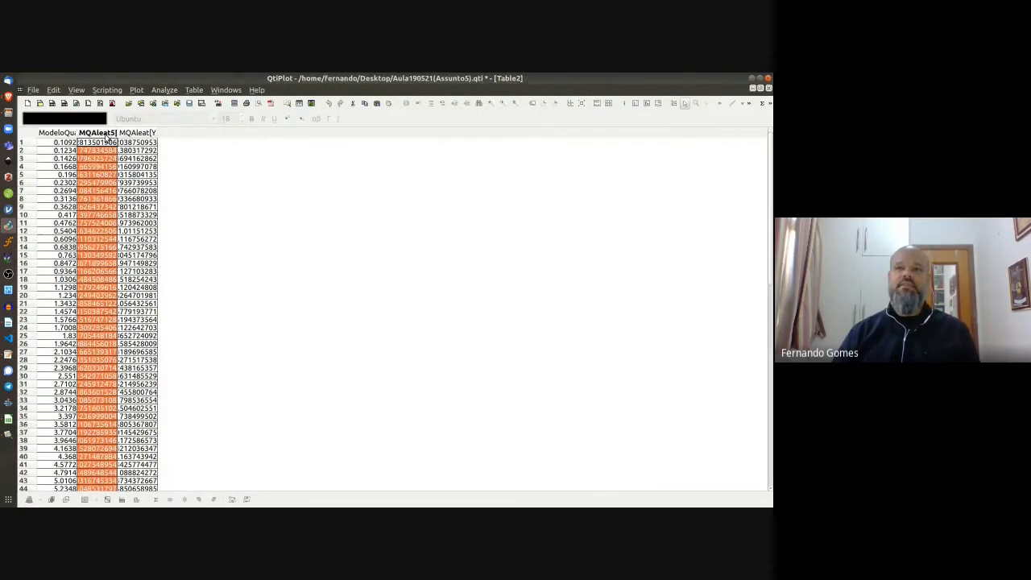
right_click(117, 137)
mouse_move(120, 140)
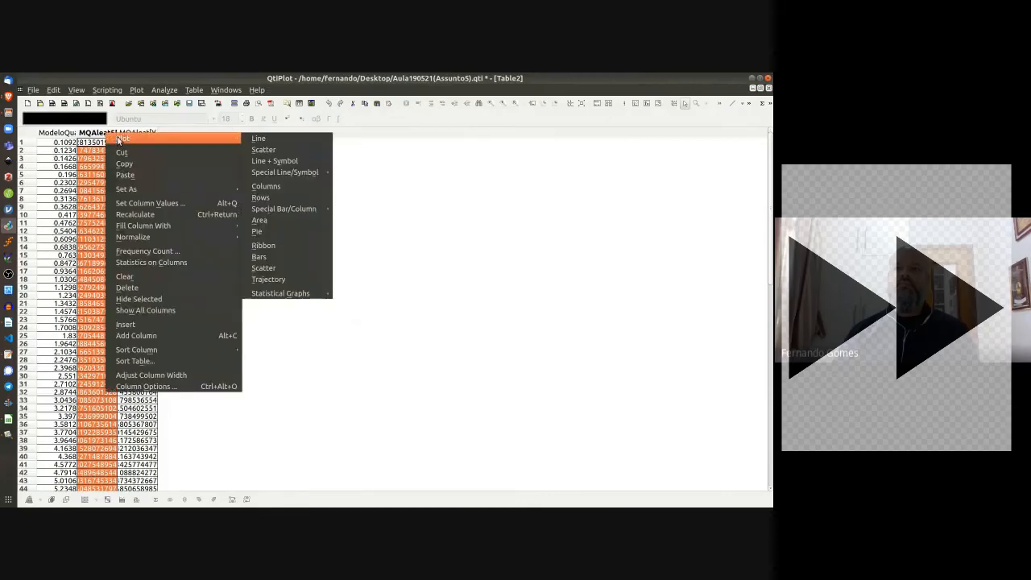
click(264, 151)
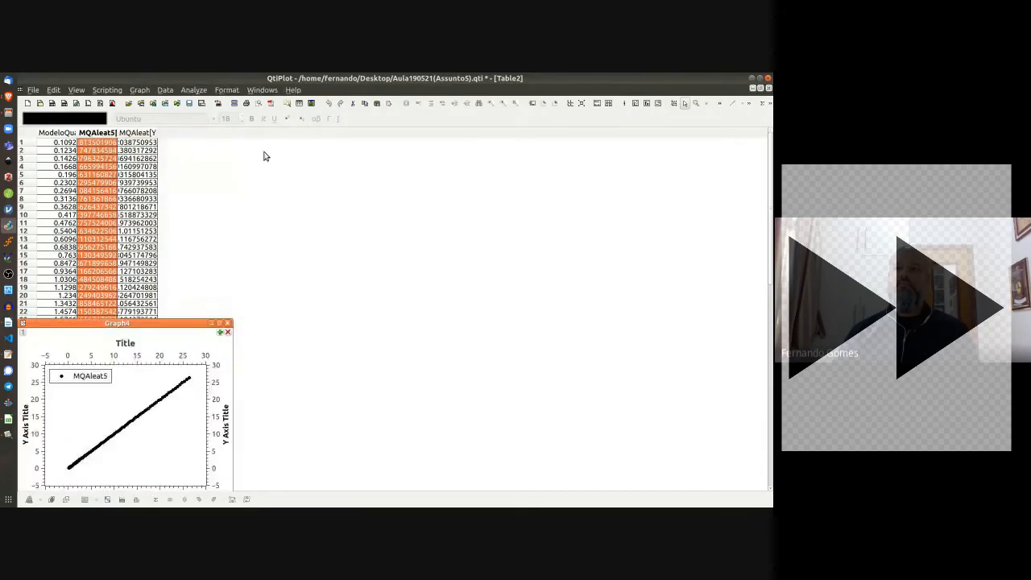
drag(169, 322, 385, 175)
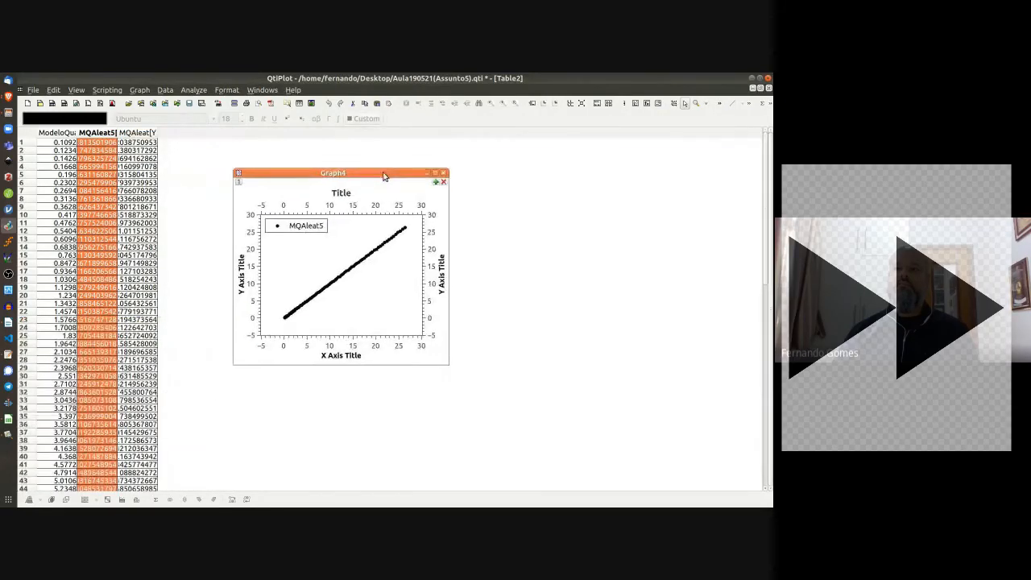
click(141, 136)
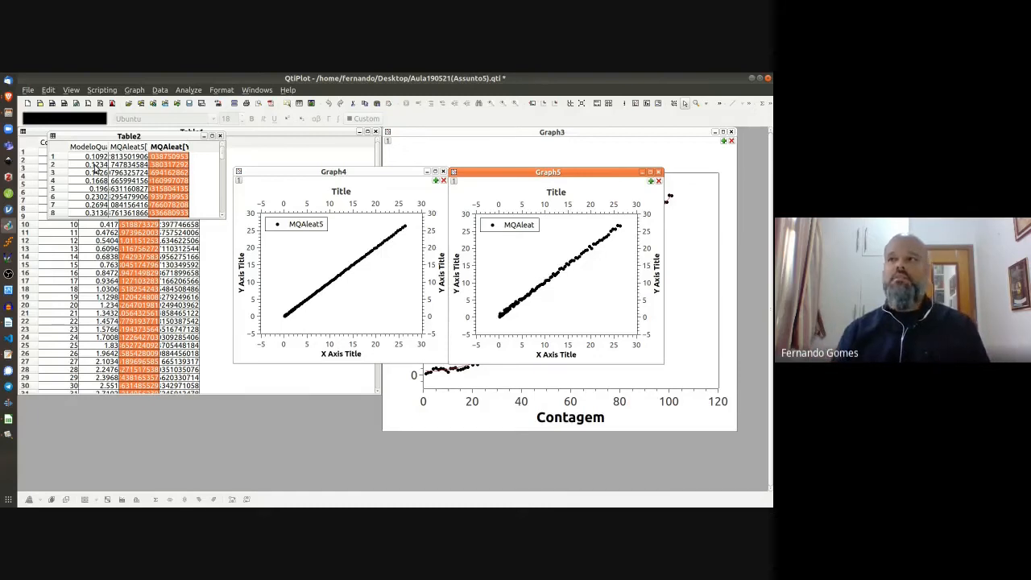
Step: Move Graph5 over the lower part of Table1, then place Graph4 over Graph3 and enlarge it to the same size
right_click(333, 259)
mouse_move(339, 264)
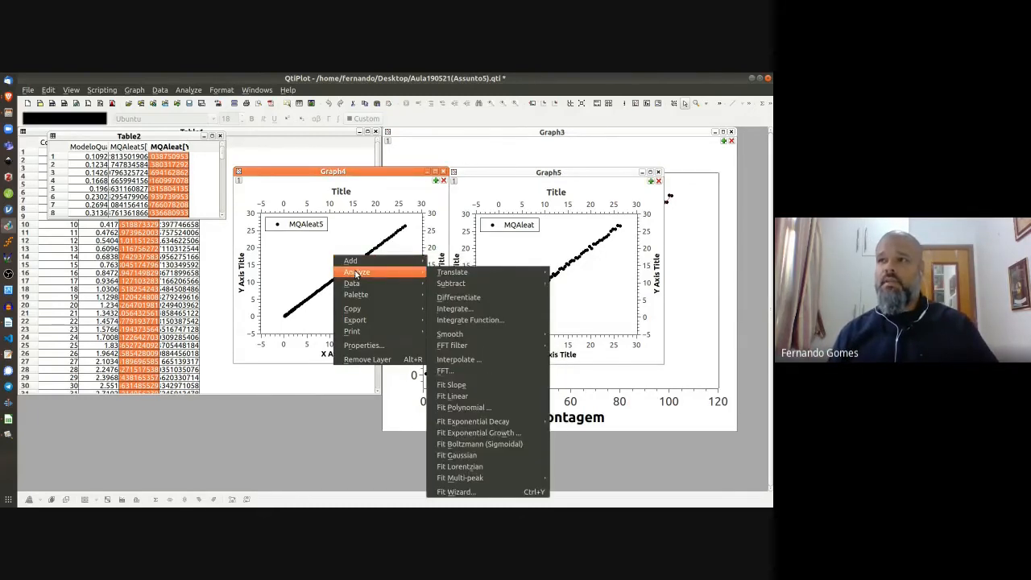
click(401, 174)
click(529, 174)
drag(529, 174, 169, 258)
drag(346, 172, 494, 131)
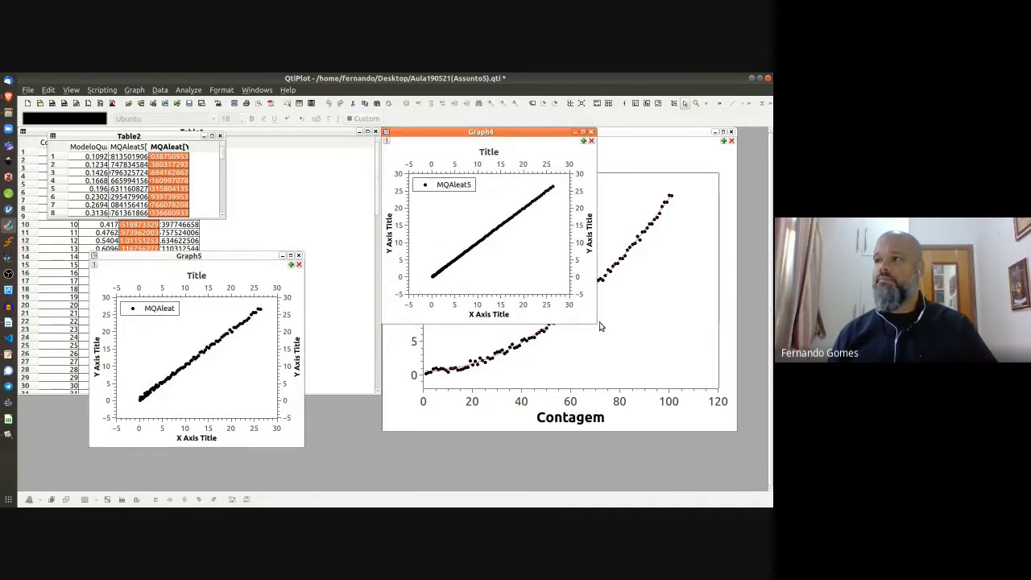
drag(599, 322, 738, 431)
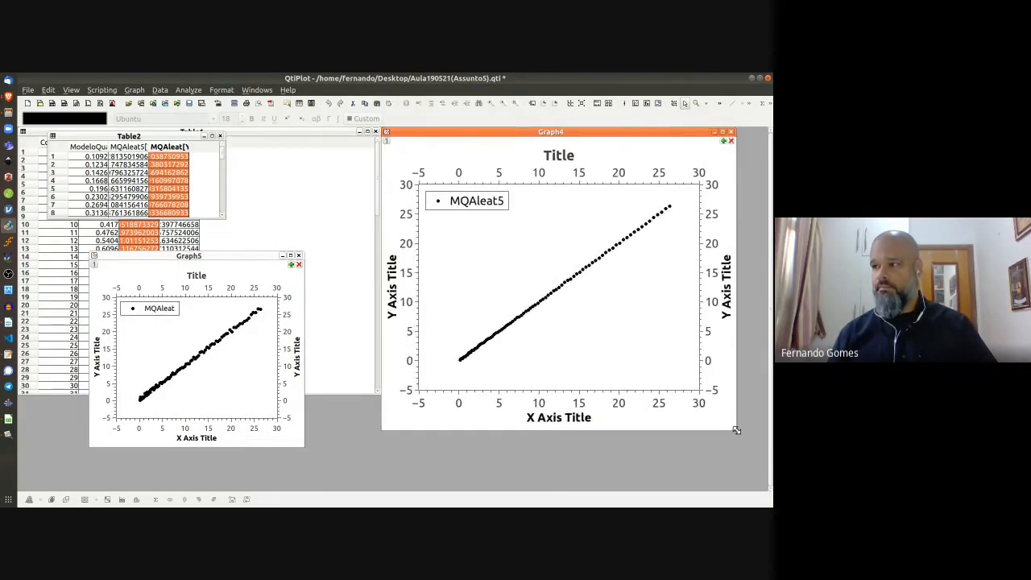
Step: Set the X axis title of Graph4 to MQ
double_click(558, 419)
key(ctrl+a)
text(M)
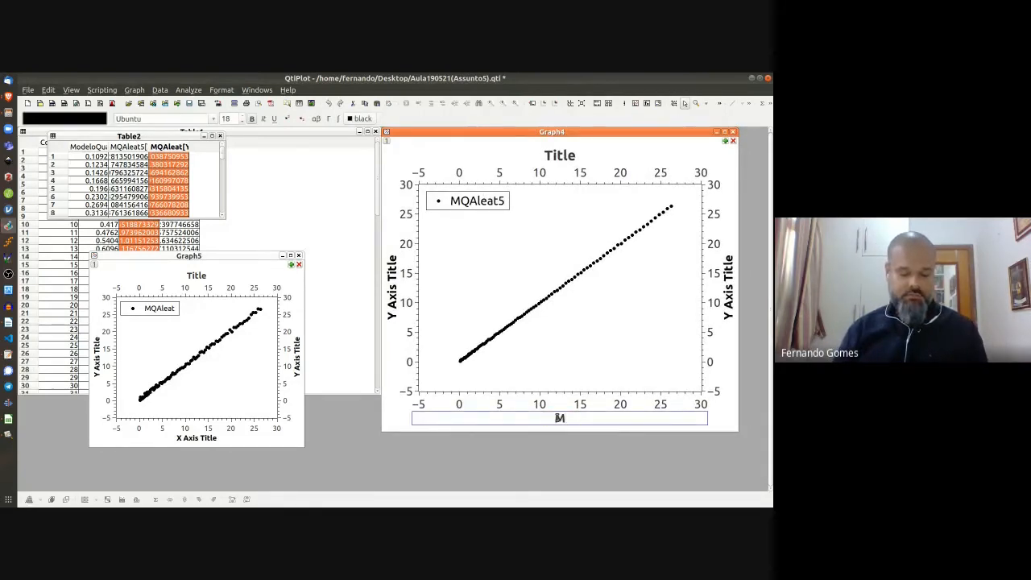
text(Q)
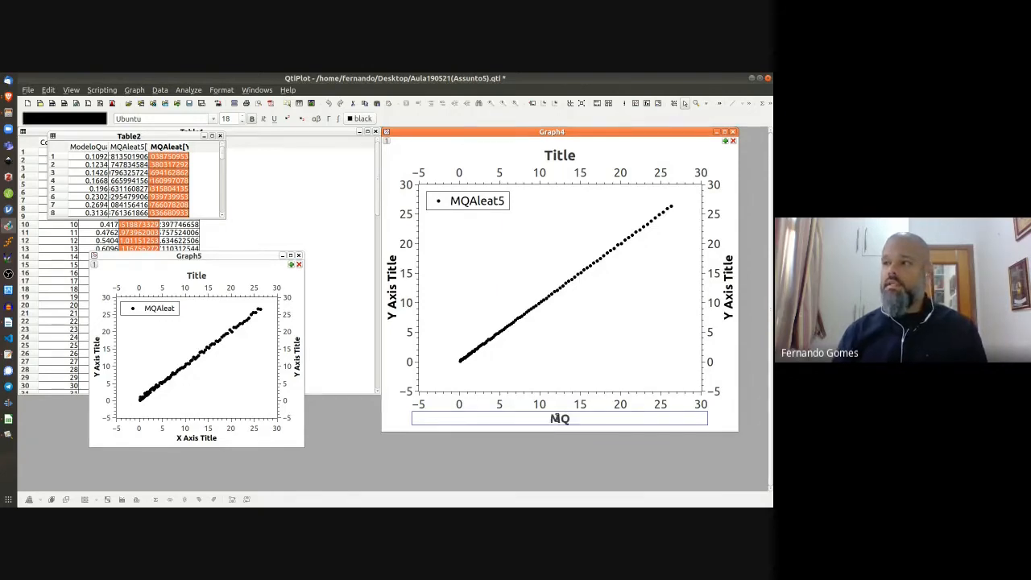
Step: Set the Y axis title of Graph4 to MQ+Aleat/5
double_click(393, 290)
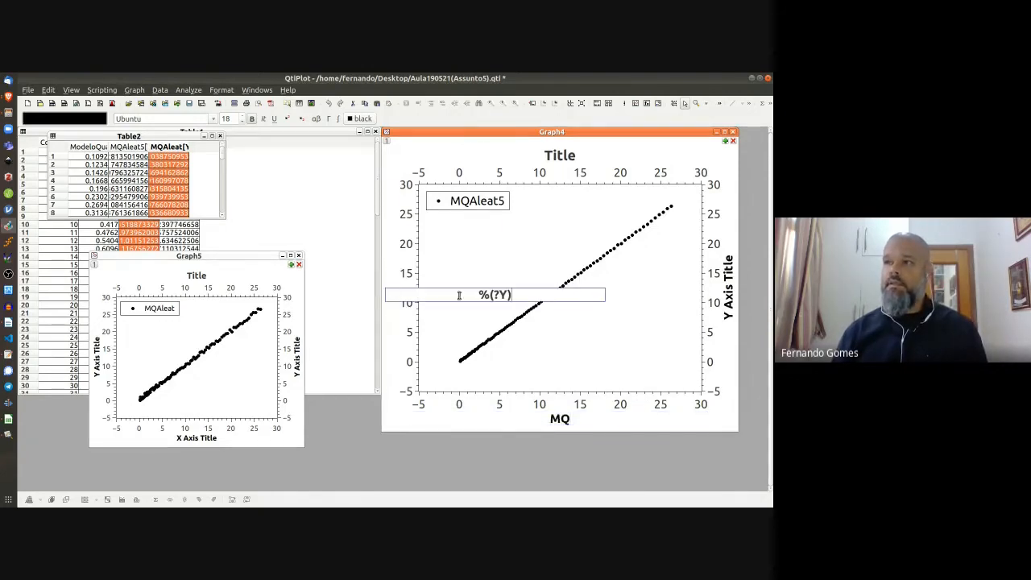
key(ctrl+a)
text(M)
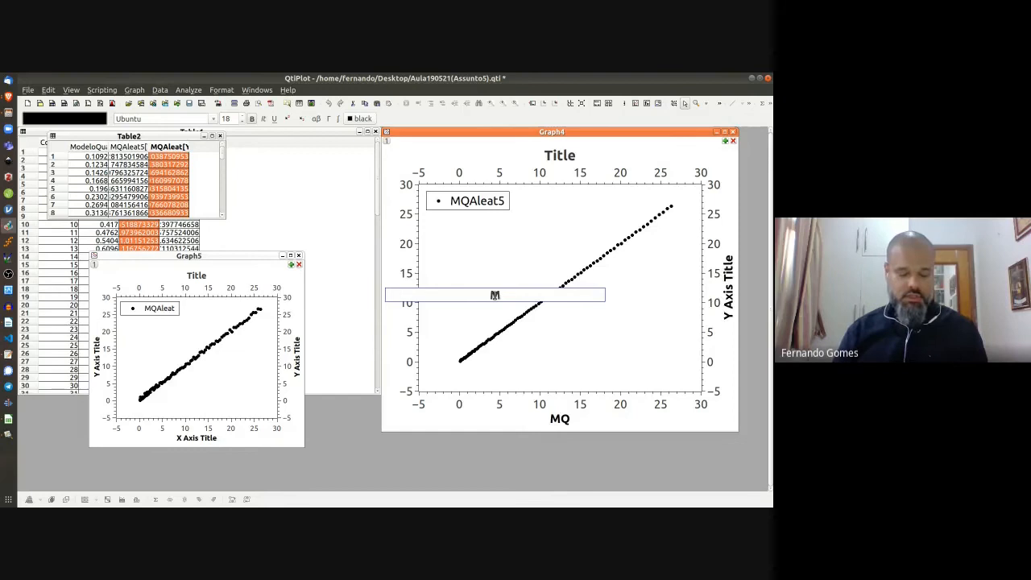
text(Q+)
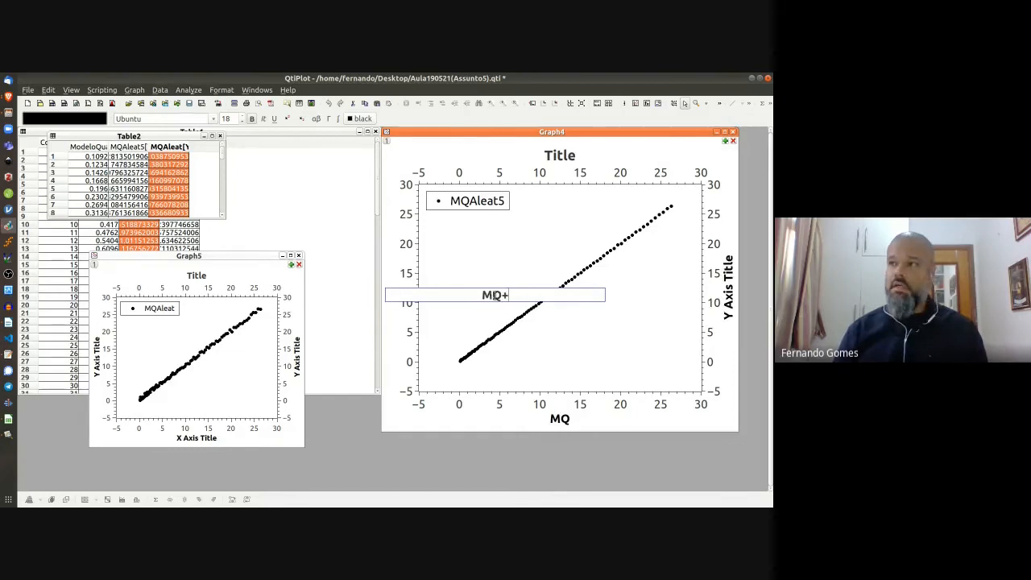
text(Alea)
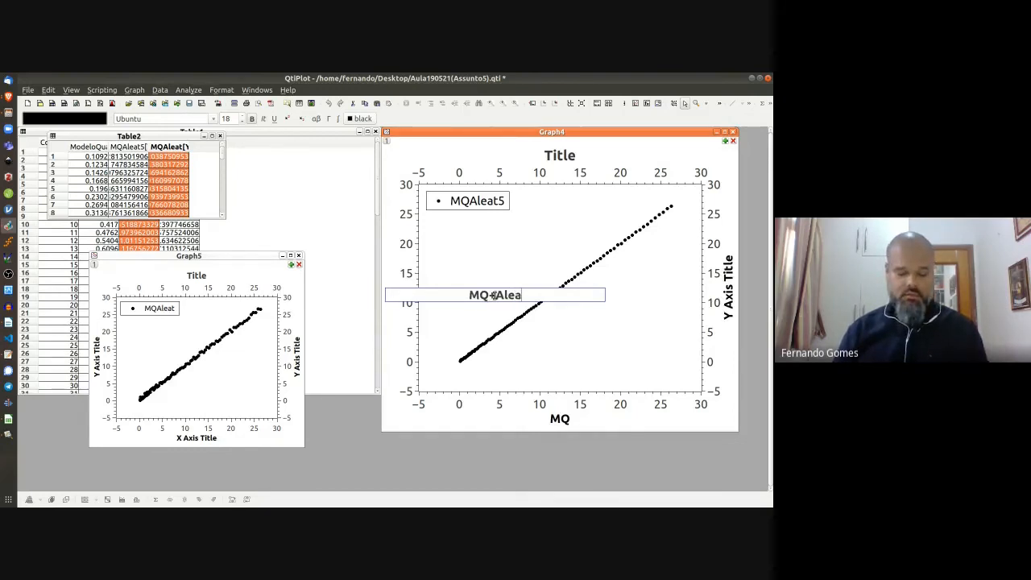
text(t/5)
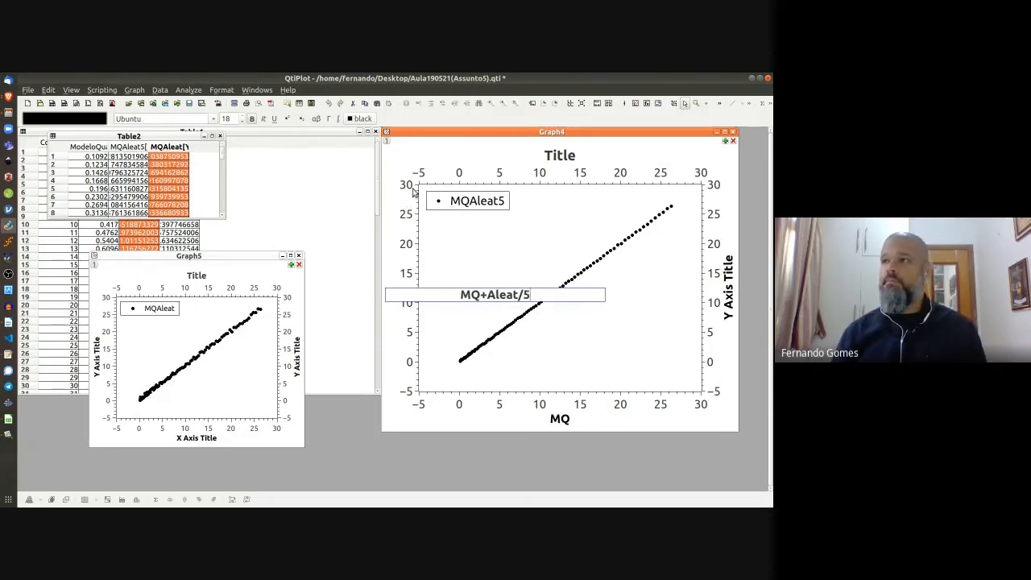
Step: Delete the main title and the right-hand Y axis title of Graph4
double_click(549, 157)
double_click(556, 157)
key(Delete)
double_click(731, 286)
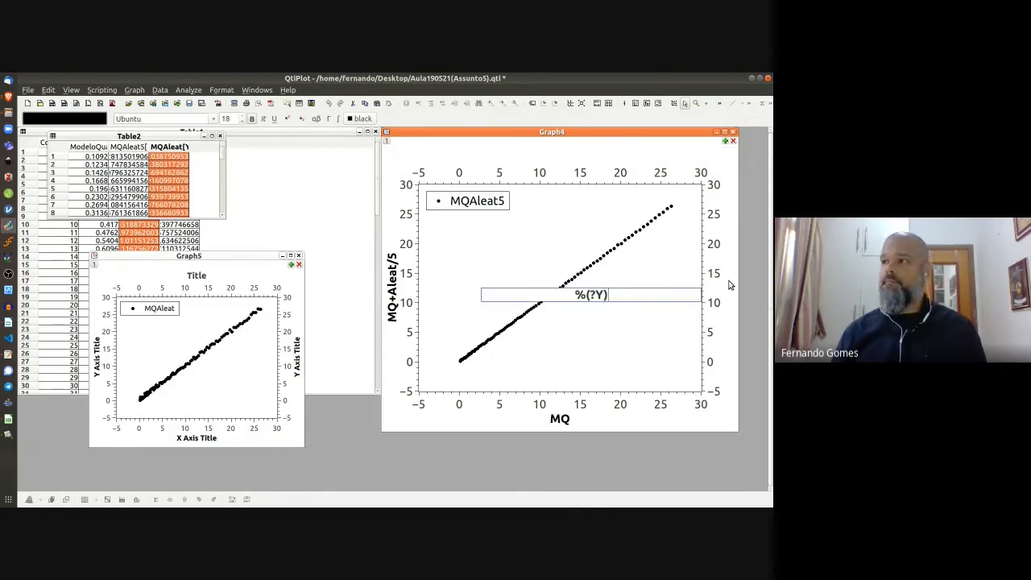
key(ctrl+a)
key(Delete)
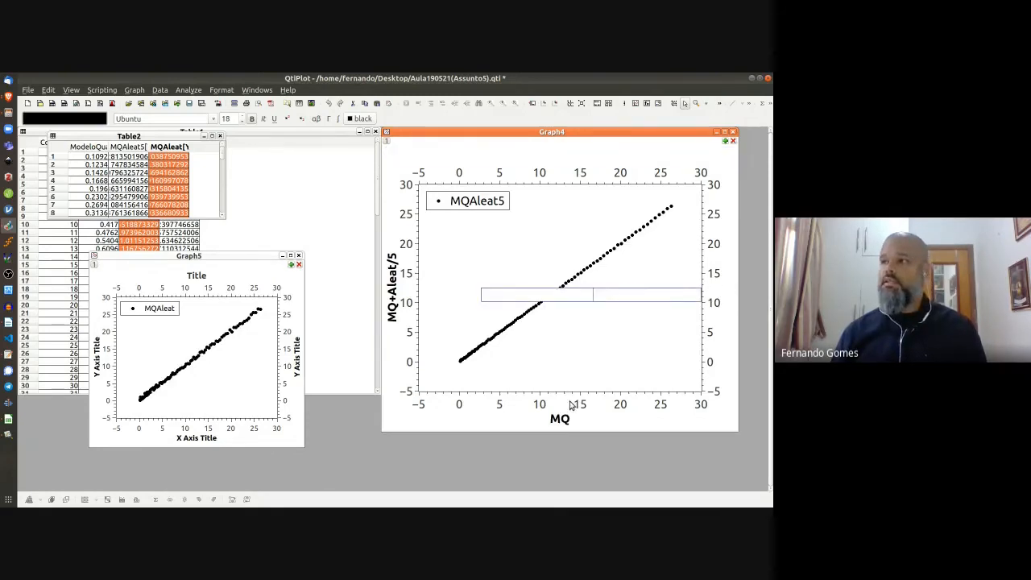
Step: Turn off the right and top axes of Graph4 in its plot options
double_click(713, 306)
click(421, 263)
click(245, 219)
click(374, 334)
click(357, 324)
Step: Start the left and bottom axis scales of Graph4 at -2, then select its MQ axis title
click(227, 172)
click(245, 207)
key(BackSpace)
text(2)
click(521, 422)
double_click(590, 404)
text(-2)
click(521, 422)
click(571, 417)
Step: Title the X axis of Graph5 MQ and its Y axis MQ+Aleat/5
double_click(196, 439)
text(MQ)
double_click(97, 358)
text(MQ+Aleat/5)
Step: Turn off the top and right axes of Graph5 and clear its main title
double_click(215, 288)
click(278, 172)
click(426, 263)
click(249, 231)
click(521, 421)
double_click(197, 275)
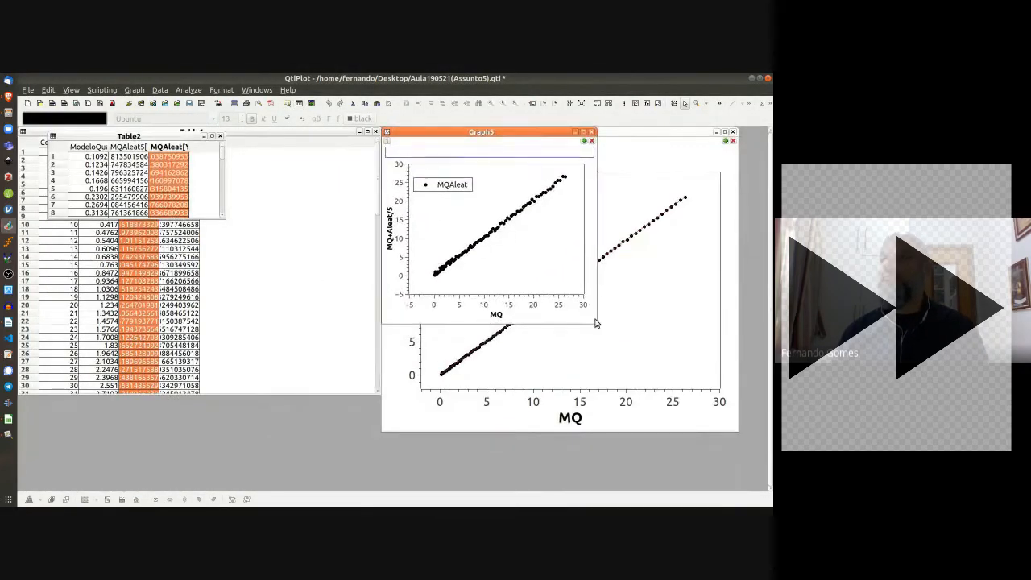
drag(594, 322, 740, 431)
click(394, 274)
double_click(395, 278)
key(BackSpace)
key(BackSpace)
double_click(410, 322)
text(-2)
click(258, 193)
text(-2)
click(513, 422)
click(441, 190)
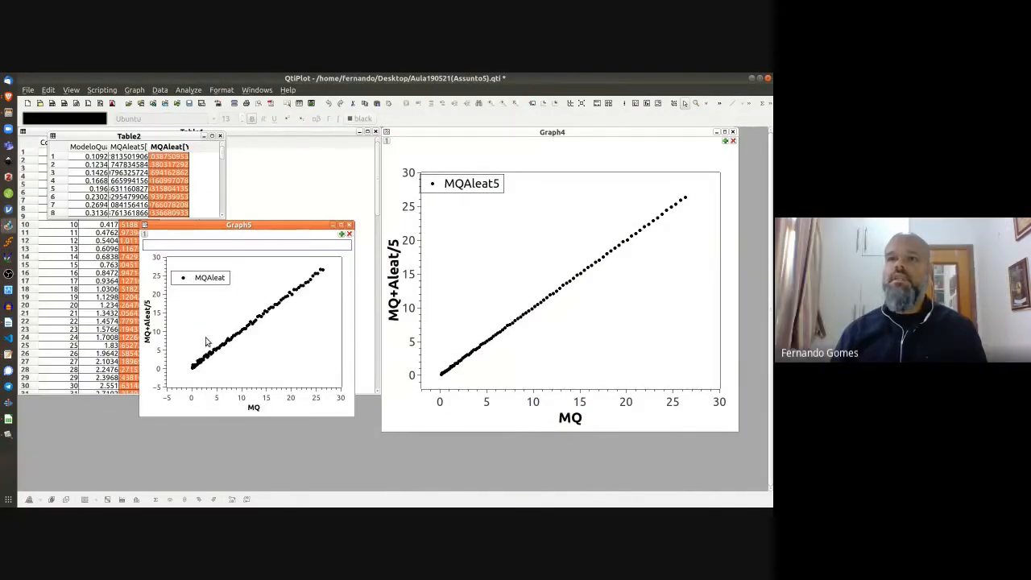
Step: Apply a linear fit to the MQAleat5 data in Graph4 and close the results log
click(472, 256)
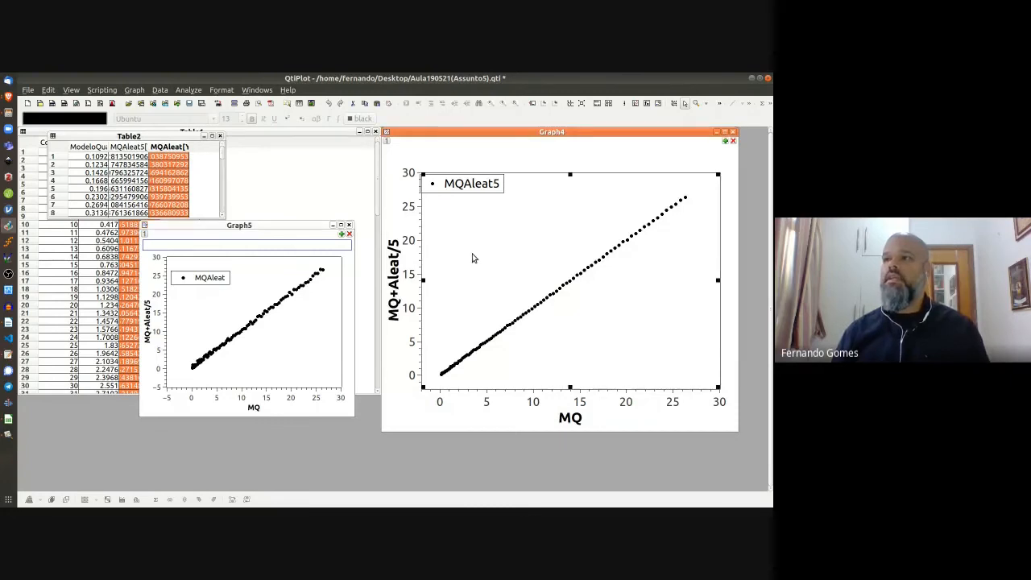
right_click(473, 258)
mouse_move(493, 272)
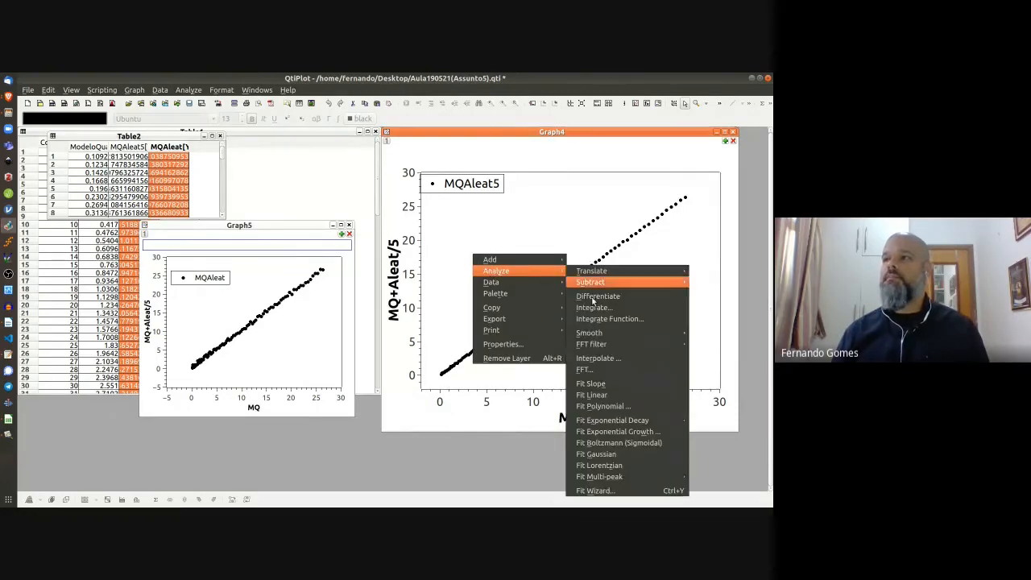
click(594, 395)
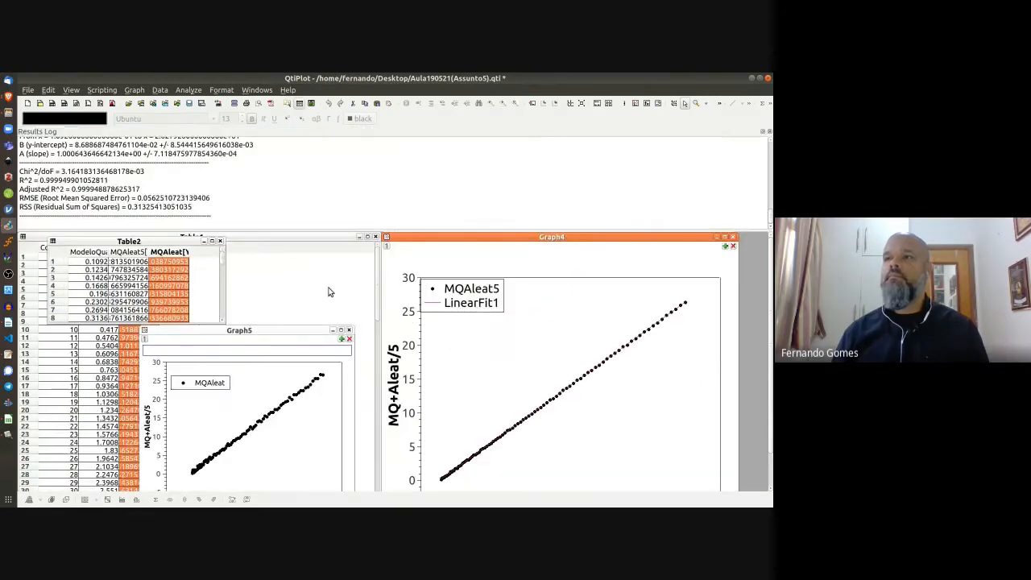
click(770, 133)
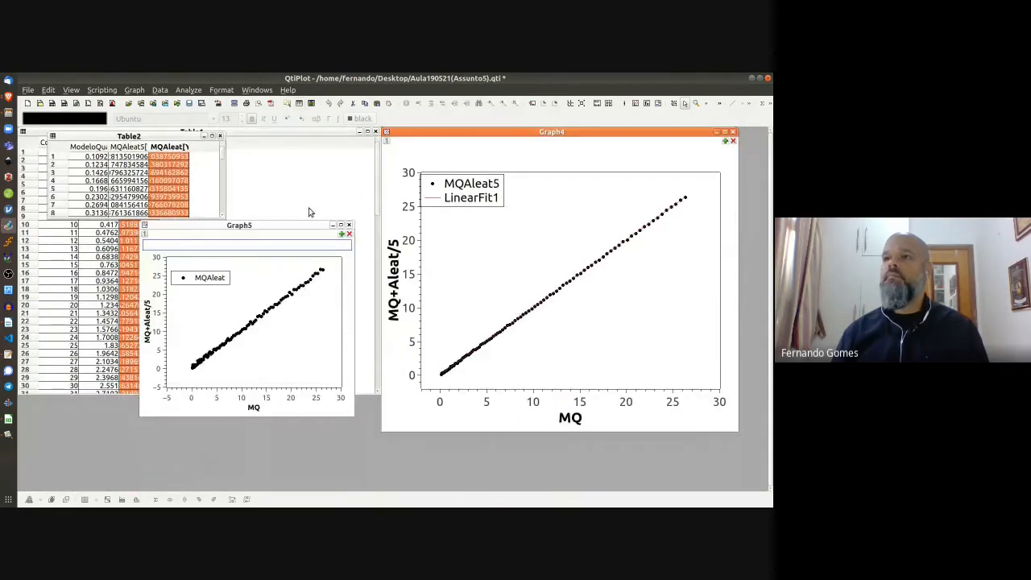
Step: Place Graph5 over Graph4, enlarge it to match, and increase its MQ axis title font size to 21
drag(283, 228, 527, 133)
drag(597, 324, 740, 432)
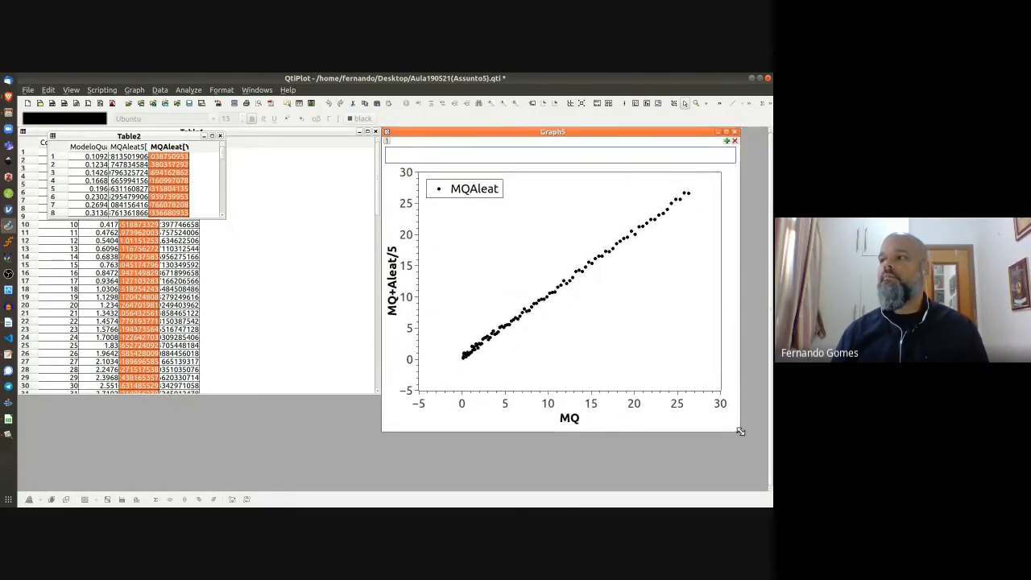
click(571, 418)
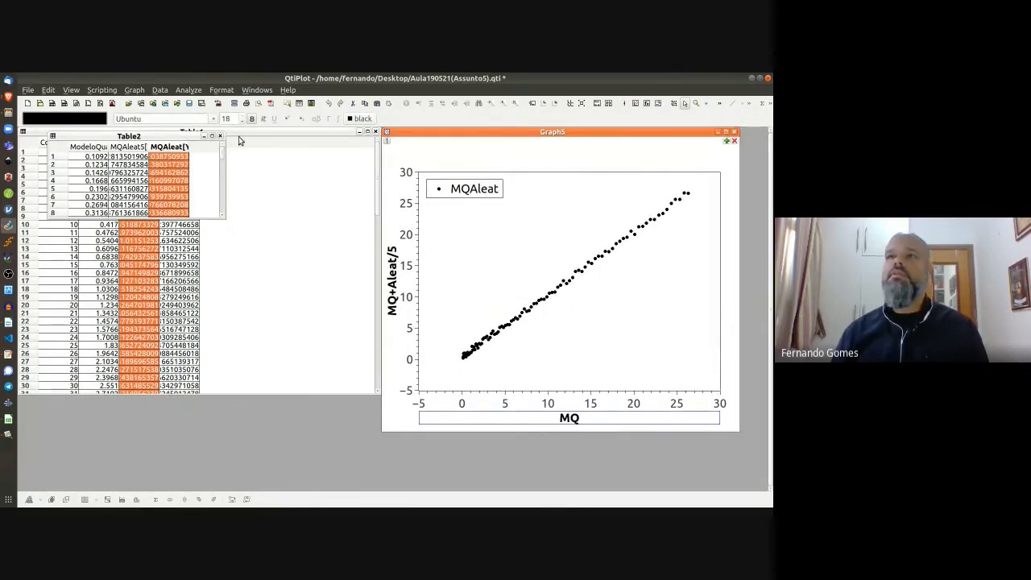
click(241, 116)
click(242, 117)
click(241, 116)
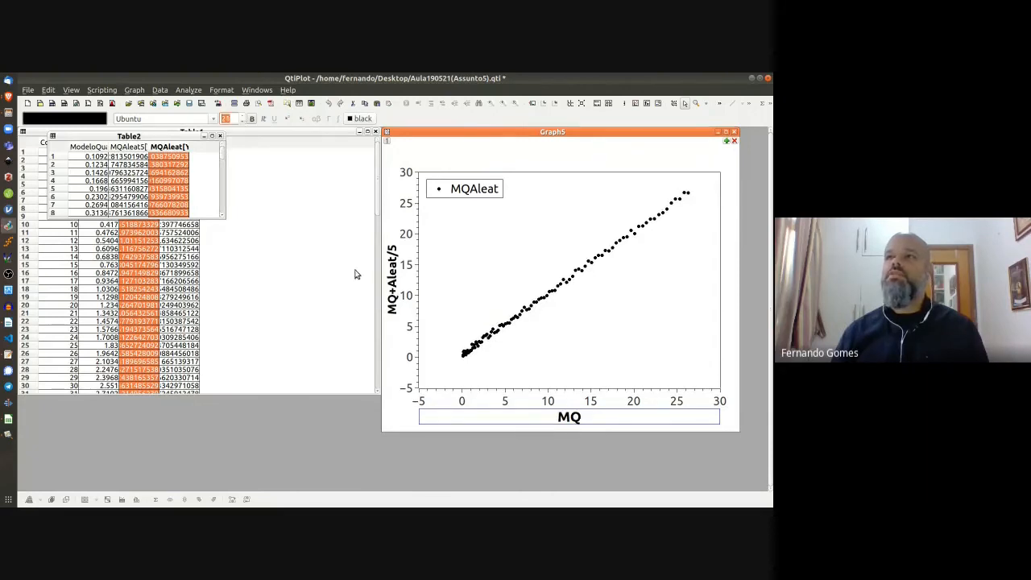
Step: Change the Y axis title of Graph5 to MQ+Aleat and increase its font size to 21
click(393, 276)
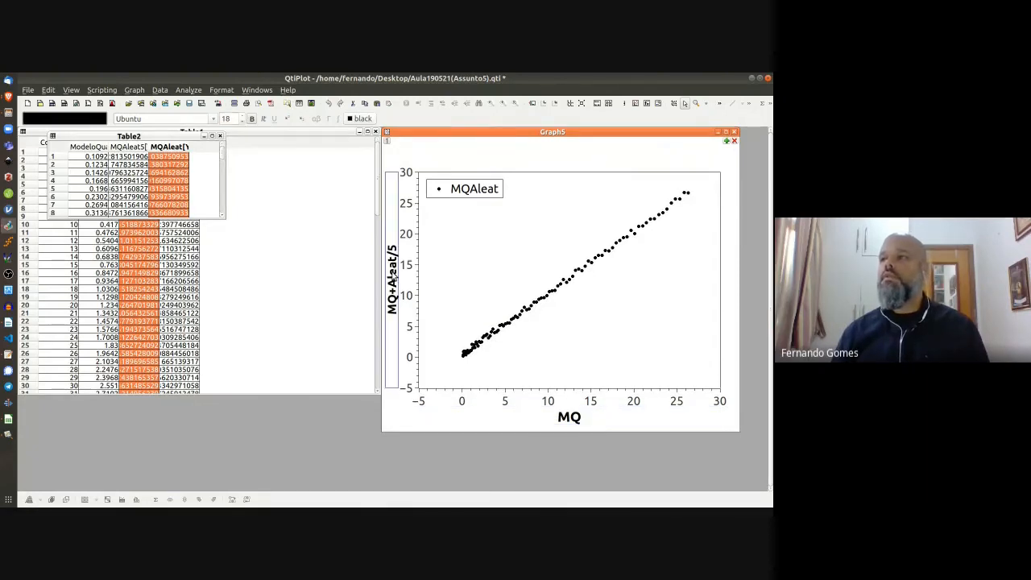
double_click(393, 276)
key(BackSpace)
key(BackSpace)
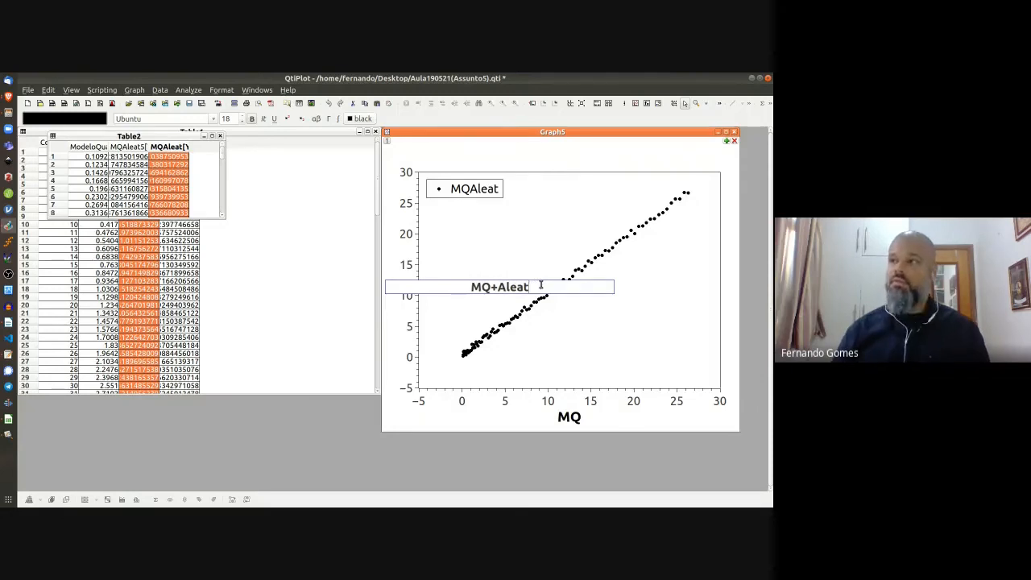
click(395, 327)
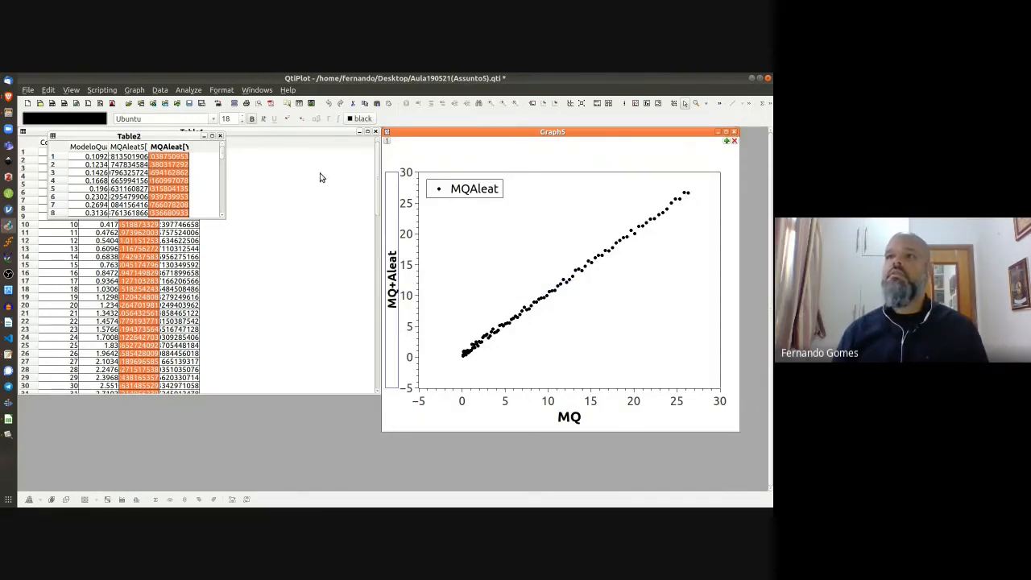
scroll(243, 119, up, 3)
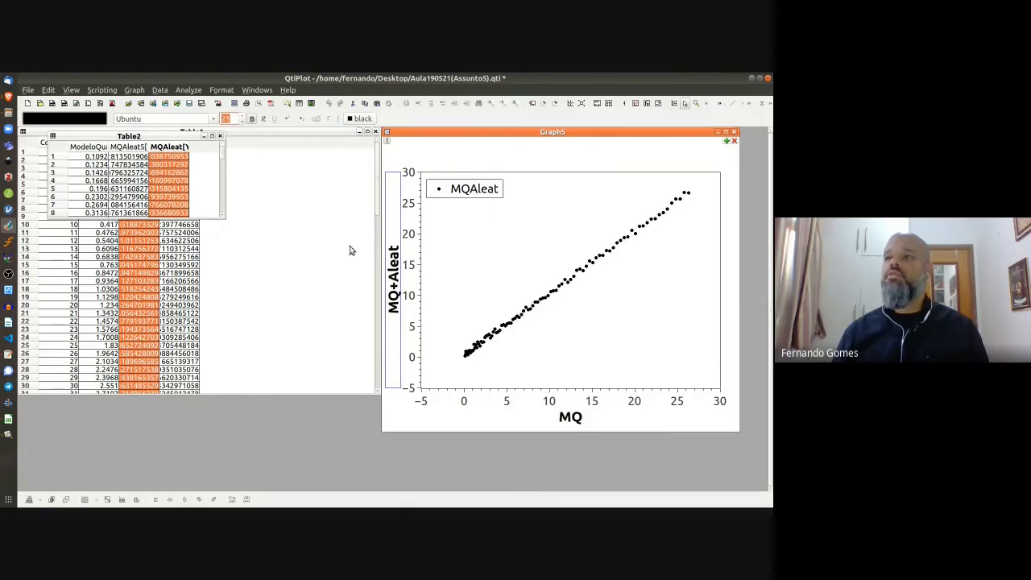
Step: Set the X axis scale of Graph5 to start at -2
double_click(411, 390)
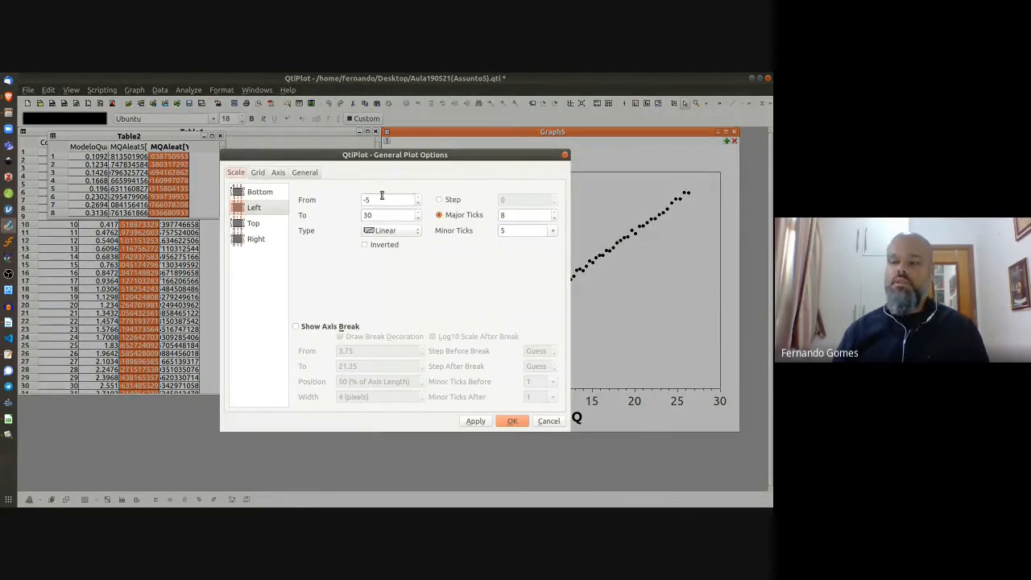
click(381, 202)
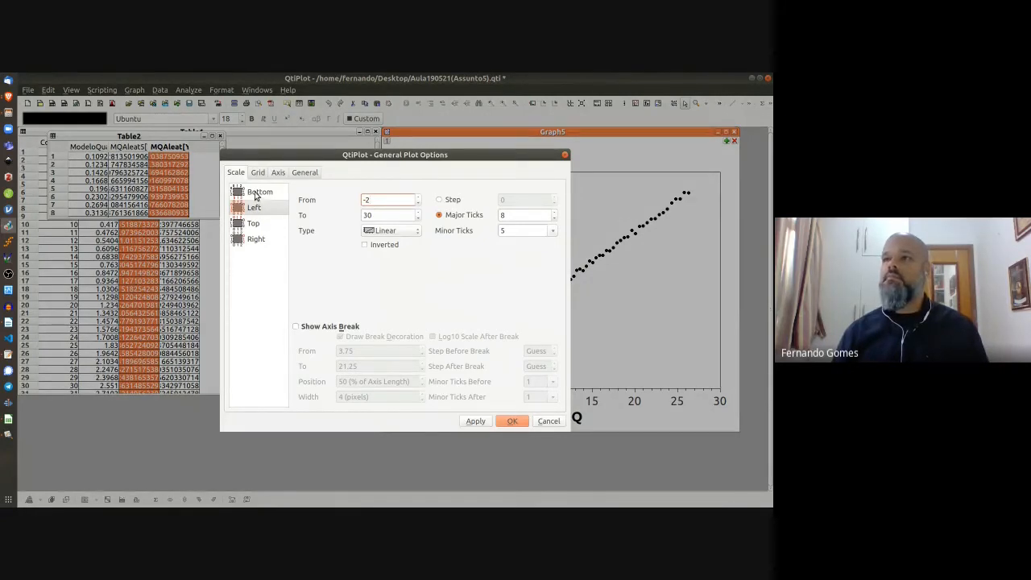
click(261, 195)
click(377, 201)
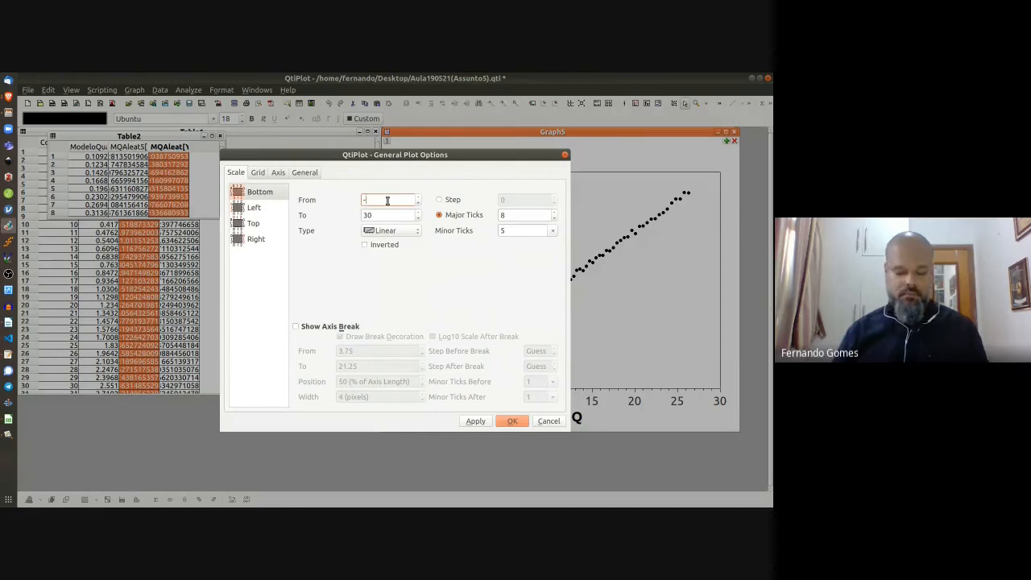
key(Return)
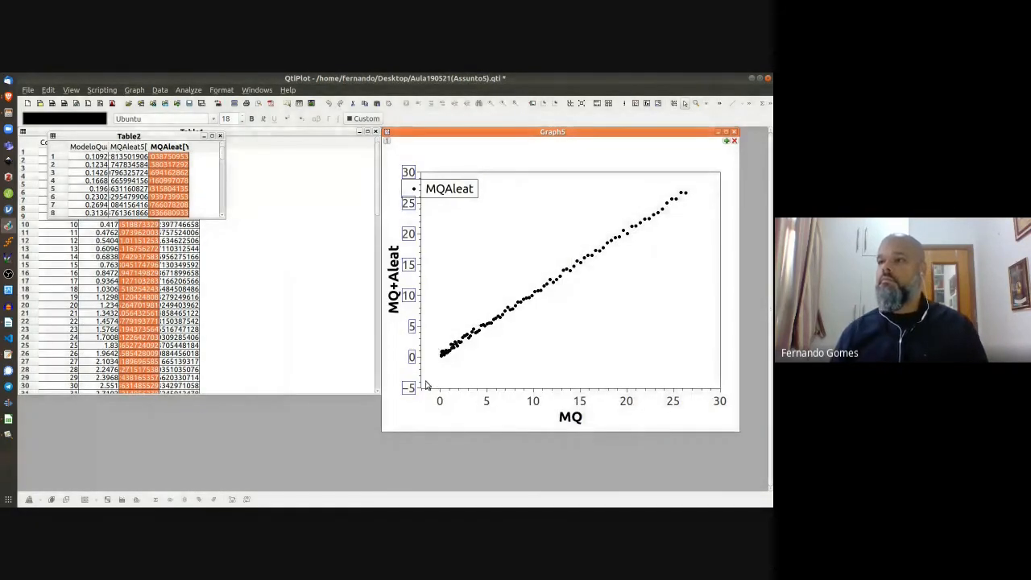
Step: Set the Y axis scale of Graph5 to start at -2 and move the MQAleat legend inside the plot frame
double_click(411, 362)
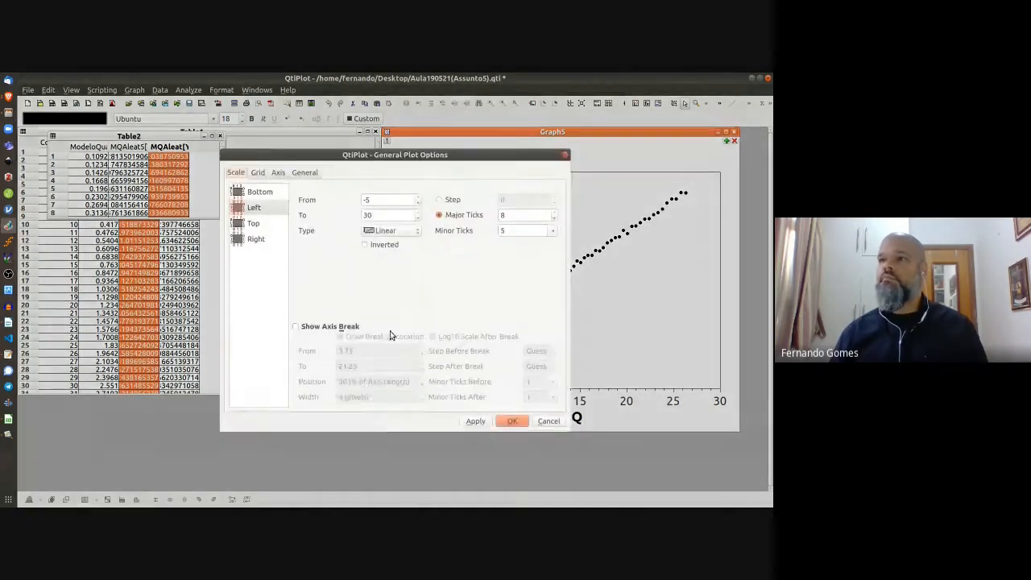
click(389, 201)
text(2)
key(Return)
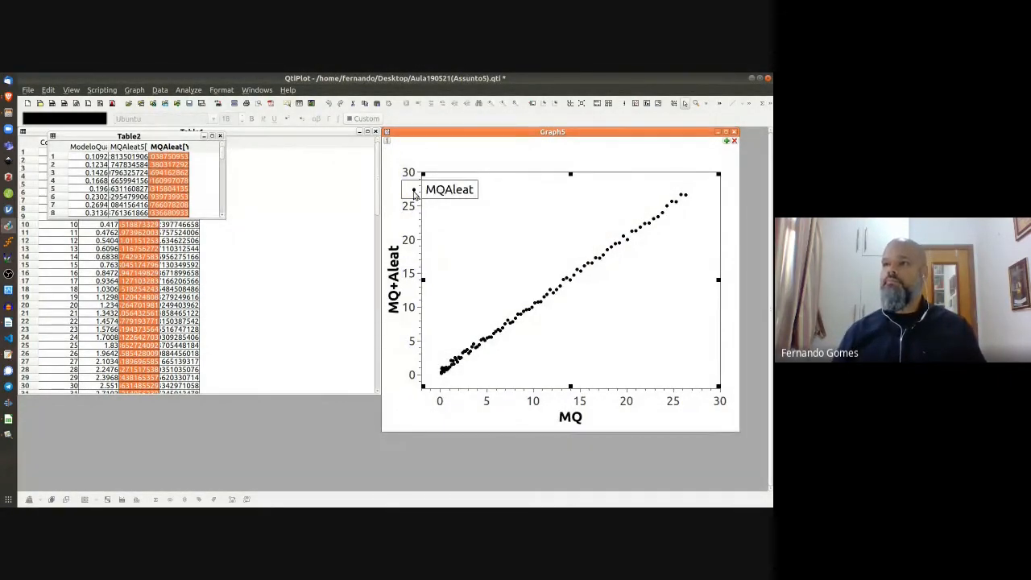
click(392, 200)
click(443, 192)
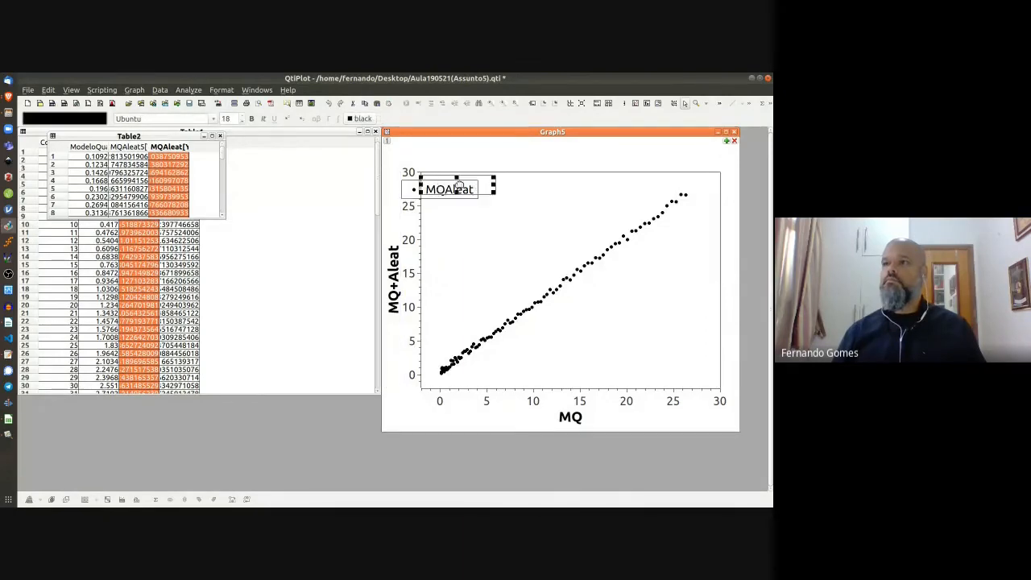
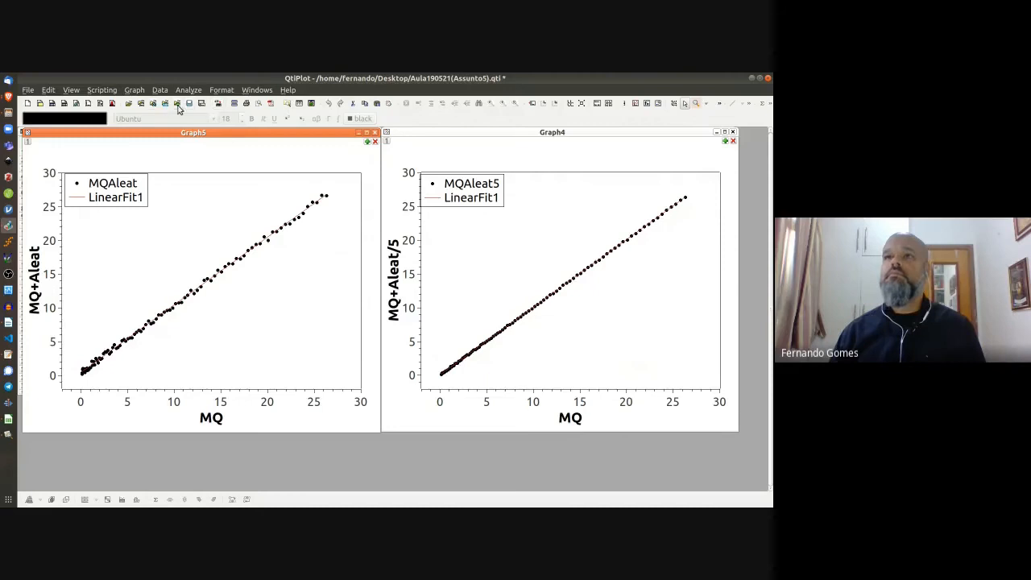
Step: Save the QtiPlot project, switch to the text editor and paste the linear fit results into a new document
click(190, 104)
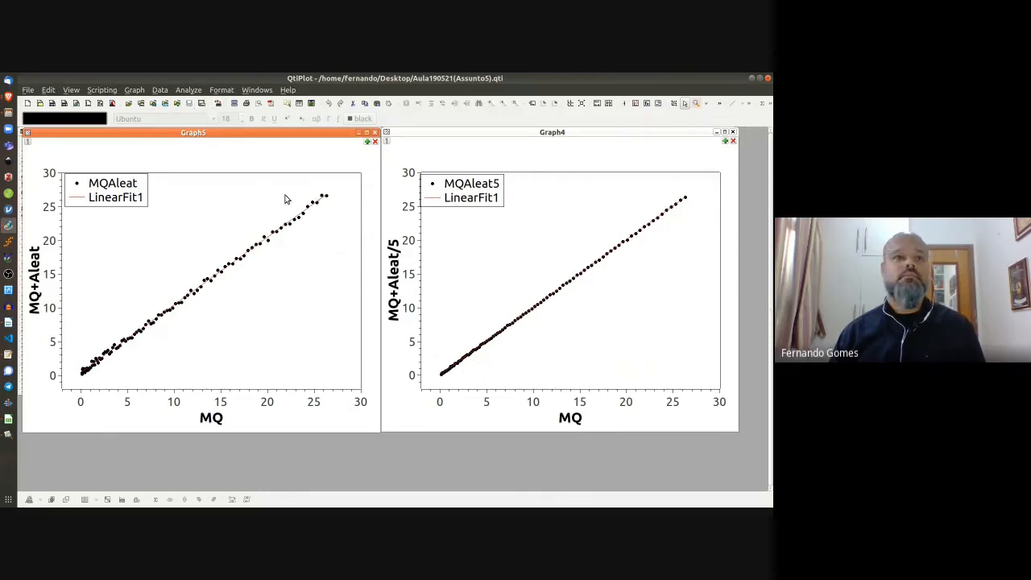
key(alt+Tab)
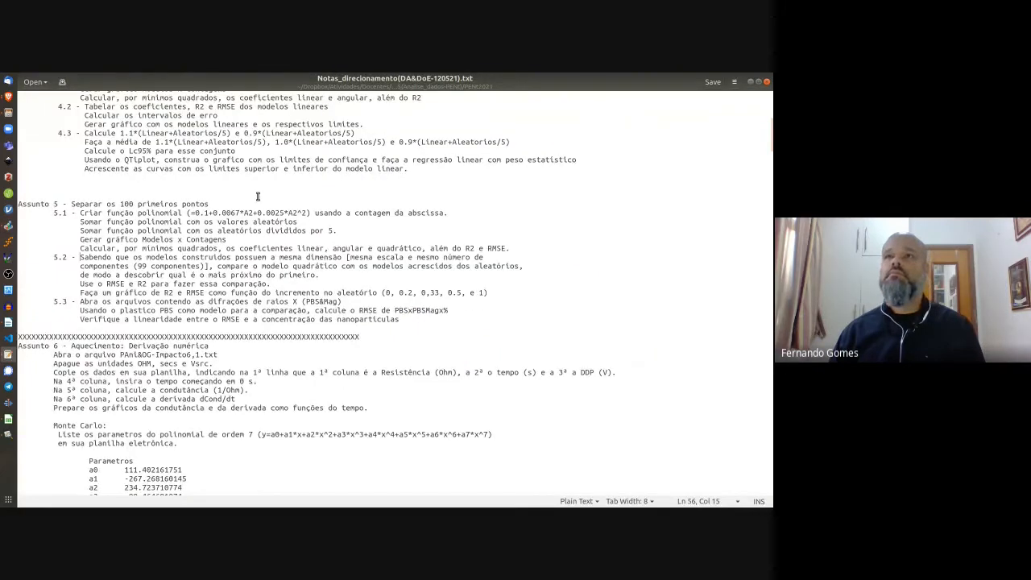
key(ctrl+n)
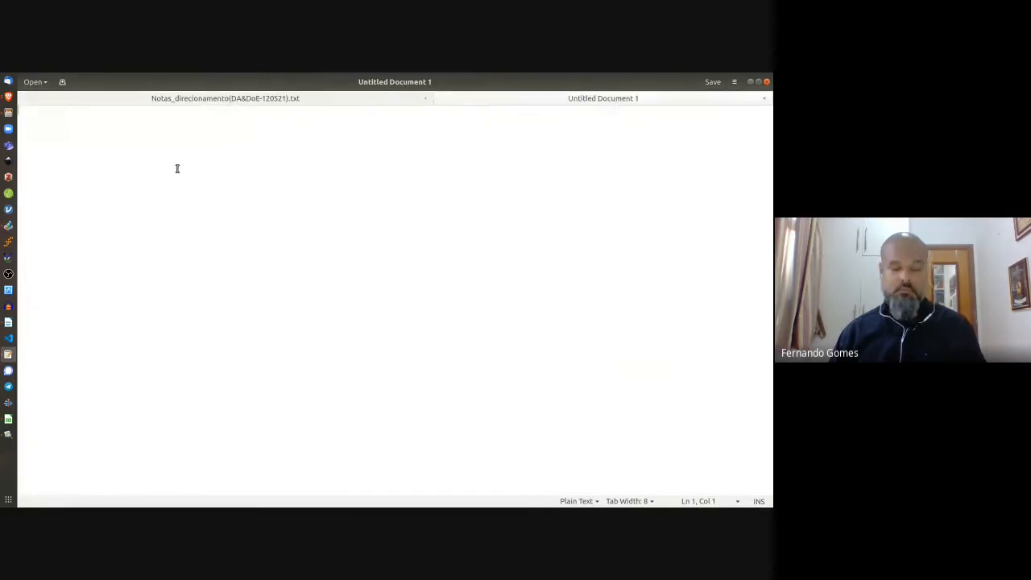
key(ctrl+v)
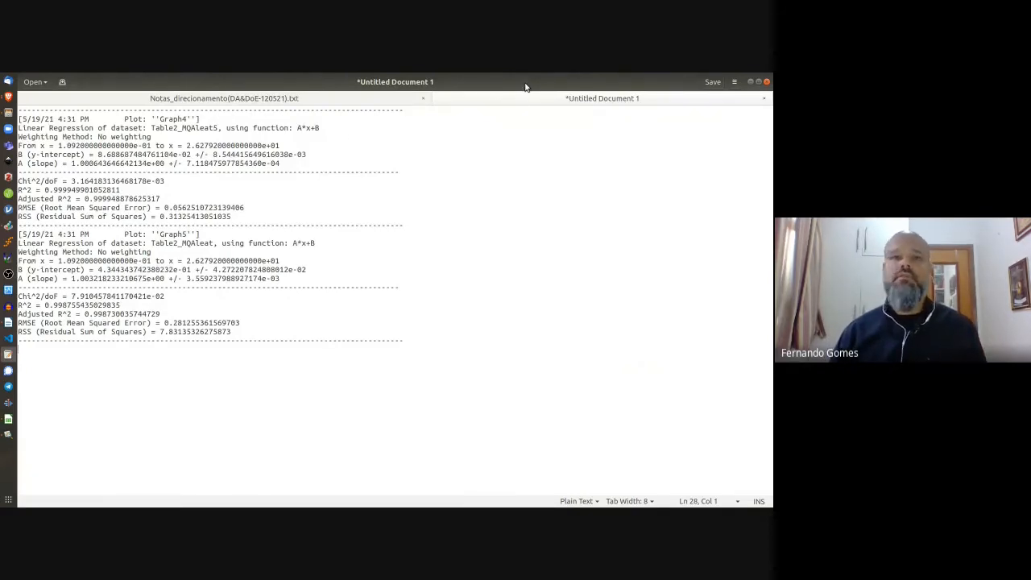
Step: Replace every " +/- " separator in the pasted fit results with a semicolon
drag(126, 125, 172, 167)
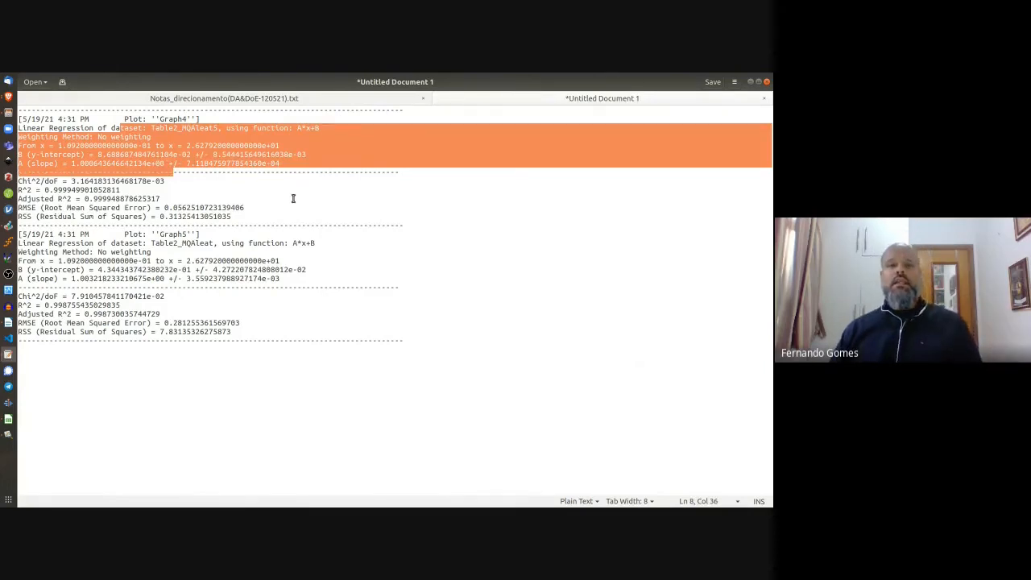
click(295, 198)
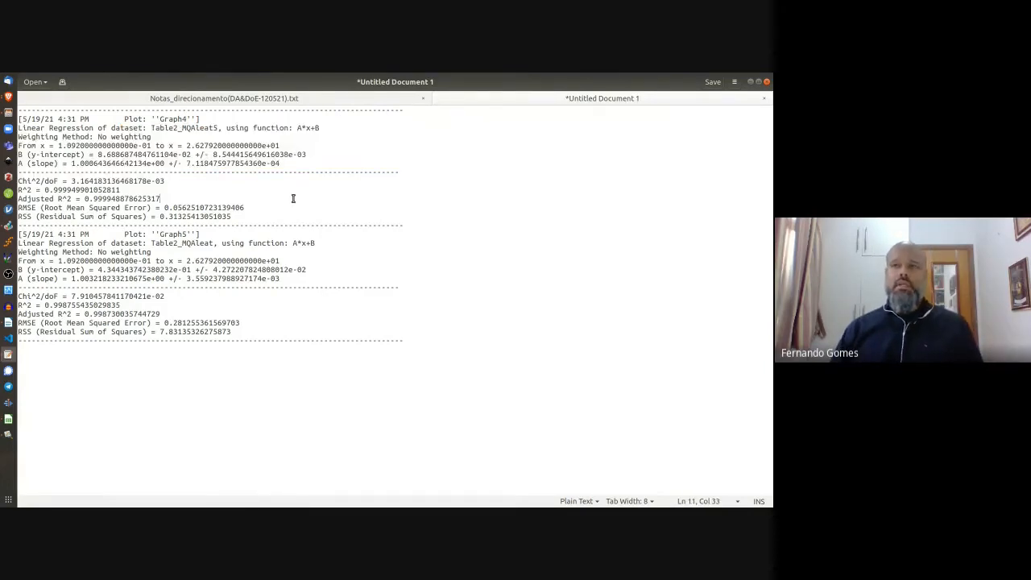
click(191, 155)
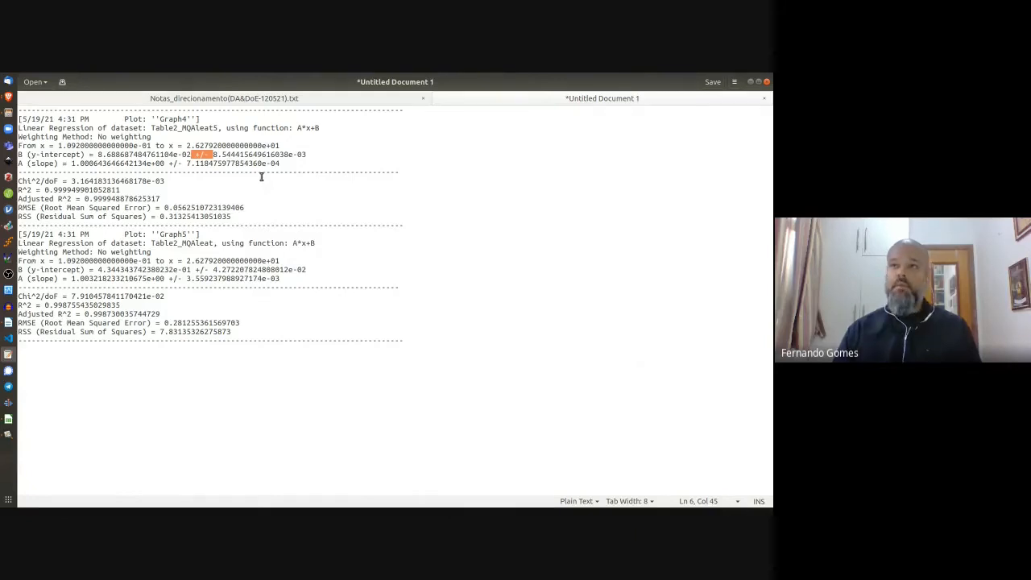
key(ctrl+h)
click(373, 281)
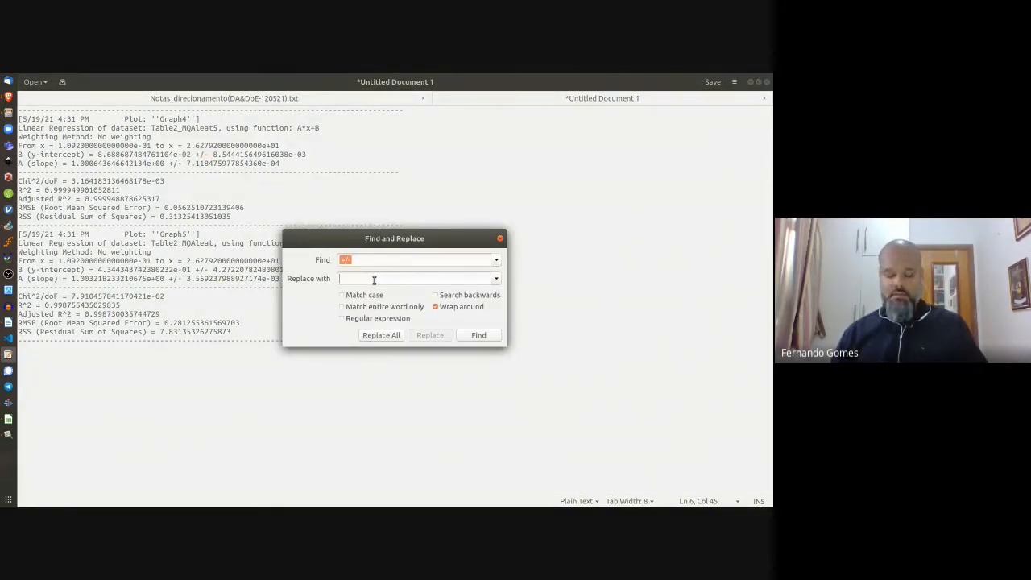
text(;)
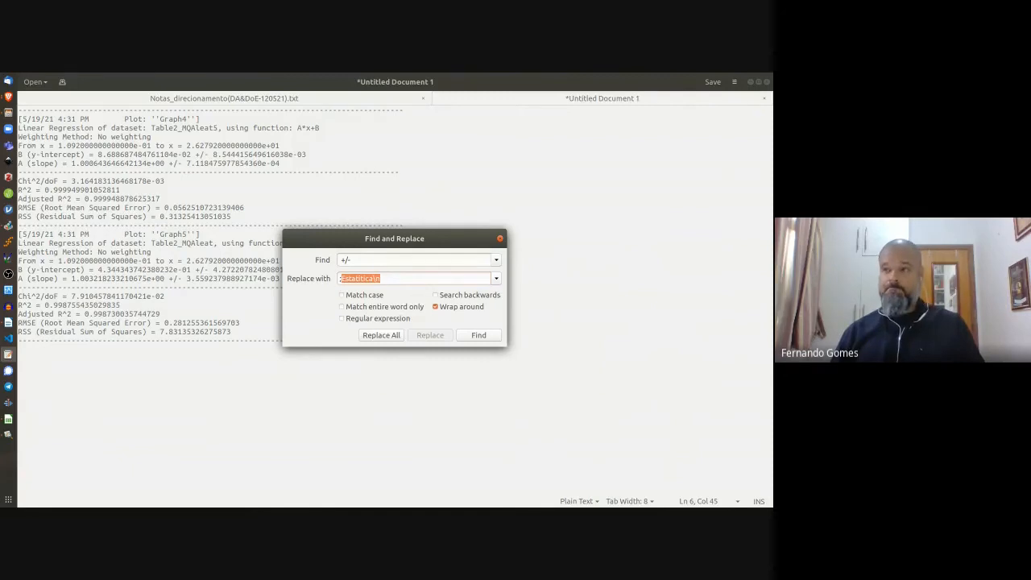
click(396, 337)
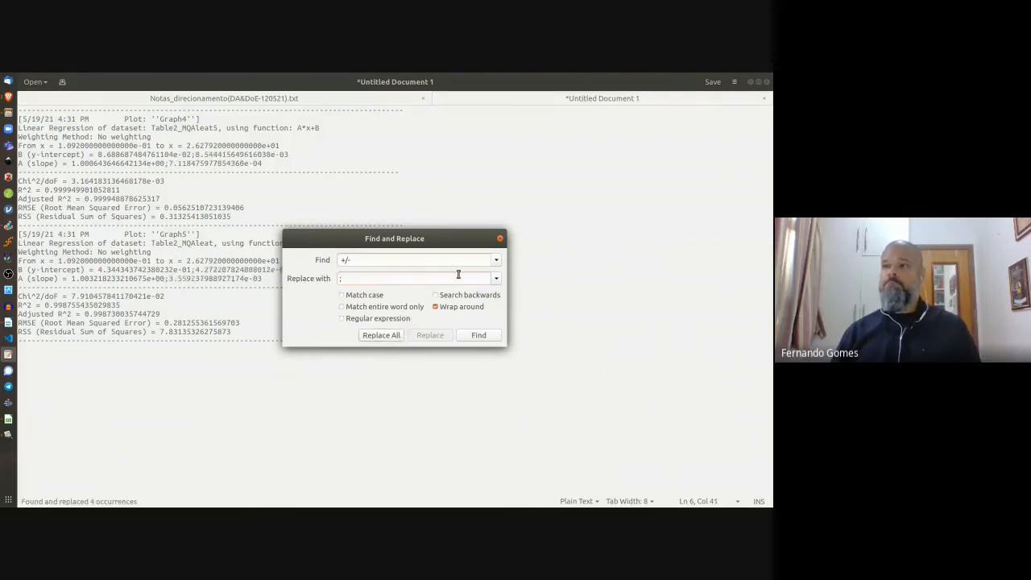
key(Escape)
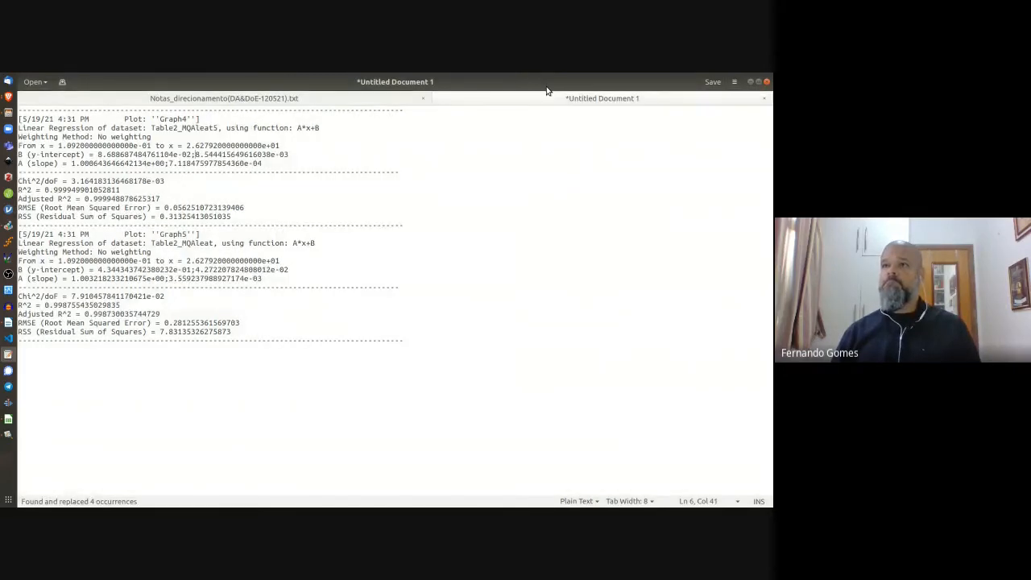
Step: Switch to the LibreOffice Calc comparison sheet and paste the headers of A1:C1 transposed and unformatted into E2:E4
drag(548, 89, 1, 187)
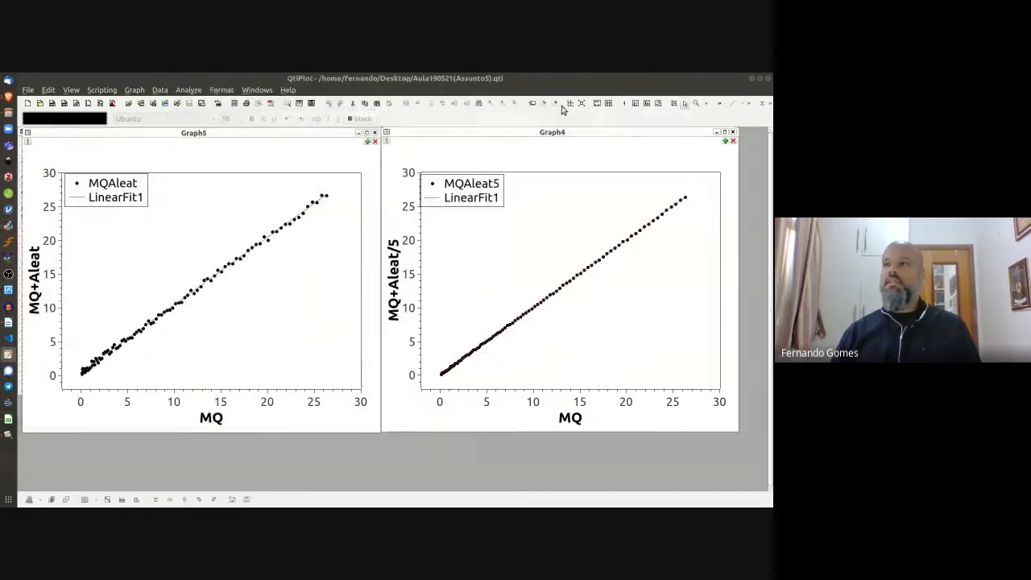
click(752, 78)
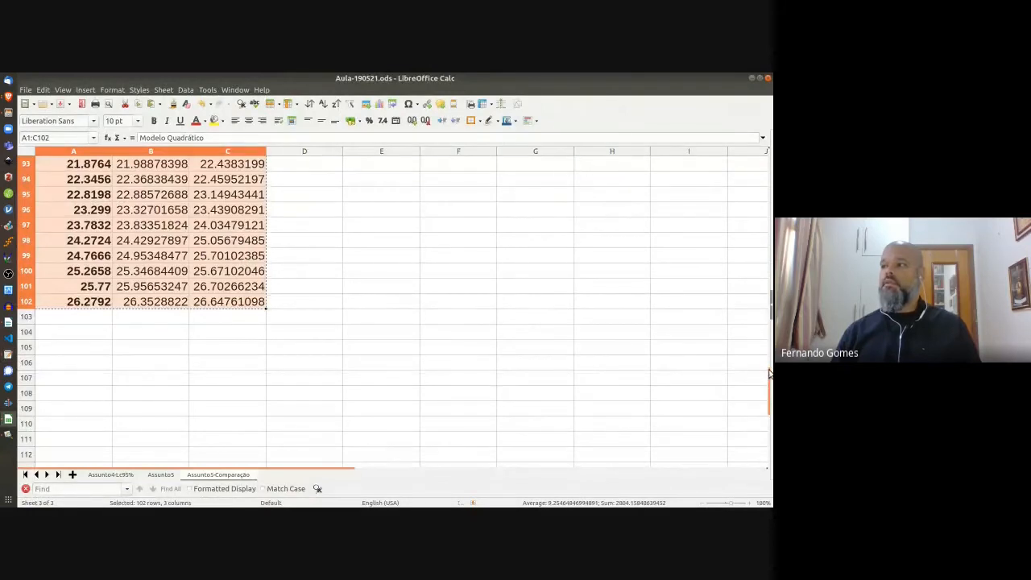
drag(770, 373, 768, 222)
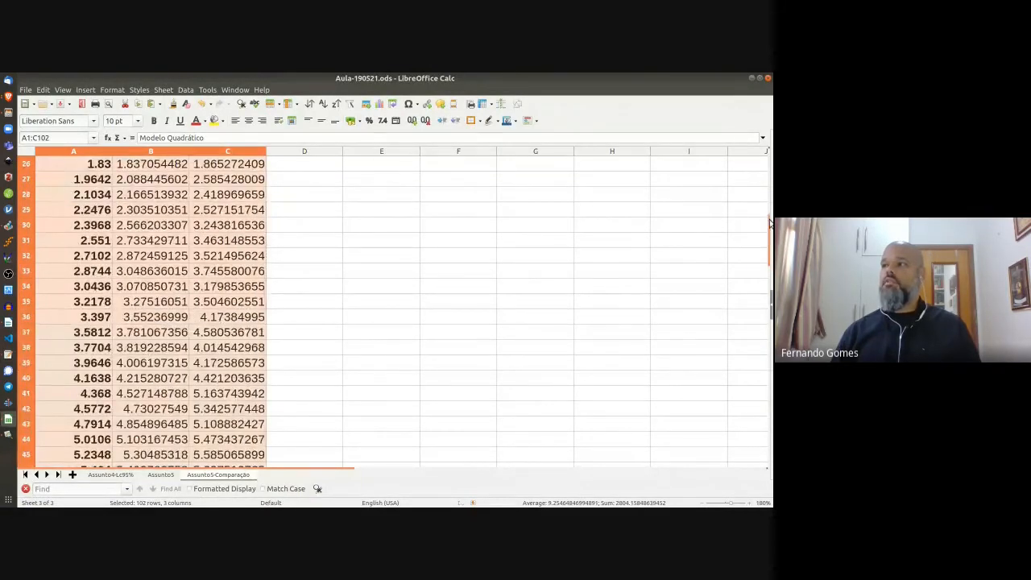
drag(753, 224, 757, 142)
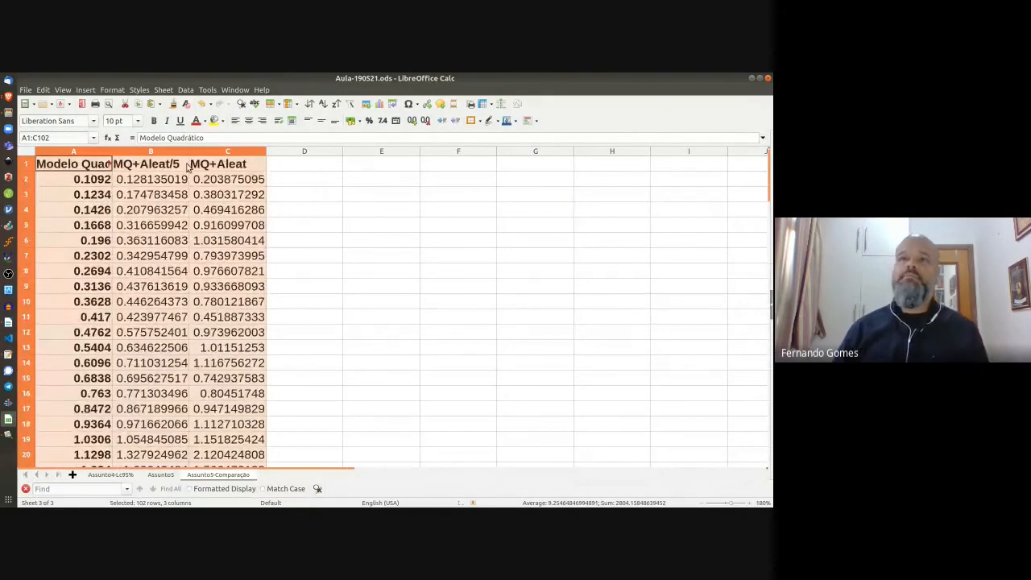
double_click(100, 167)
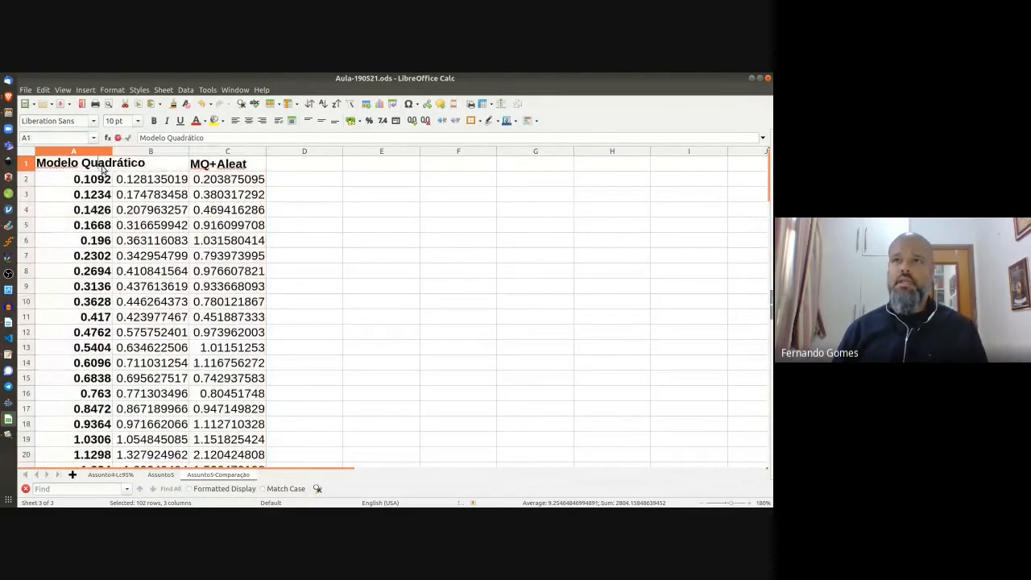
key(Escape)
drag(87, 164, 235, 166)
key(ctrl+c)
click(351, 184)
key(ctrl+shift+v)
click(362, 357)
click(439, 388)
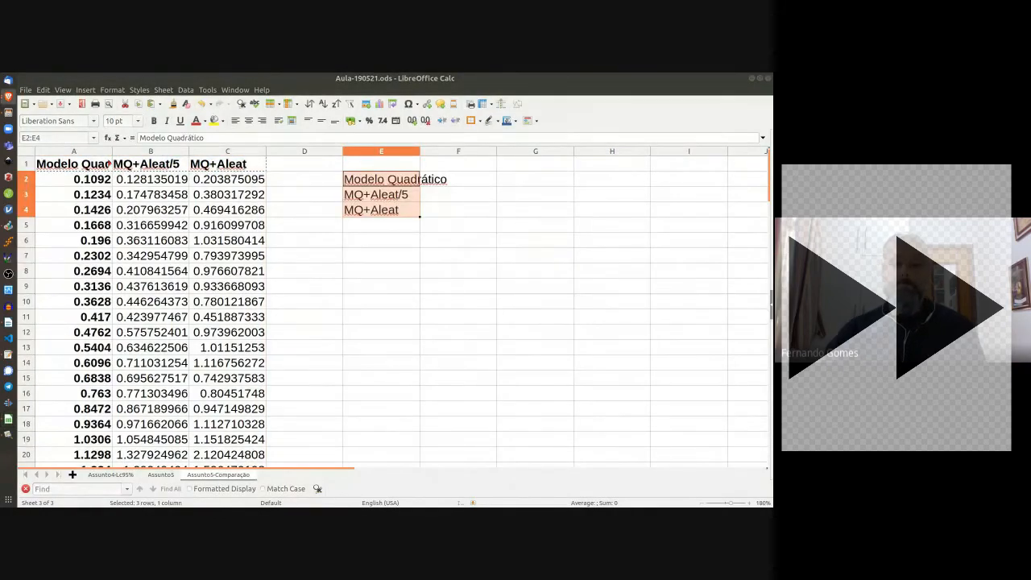
Step: Rename the label in E2 as MQ and enter the headers Caso in E1 and Compara com in F1
click(379, 180)
text(MQ)
click(383, 168)
text(Caso)
key(Tab)
text(Compara com)
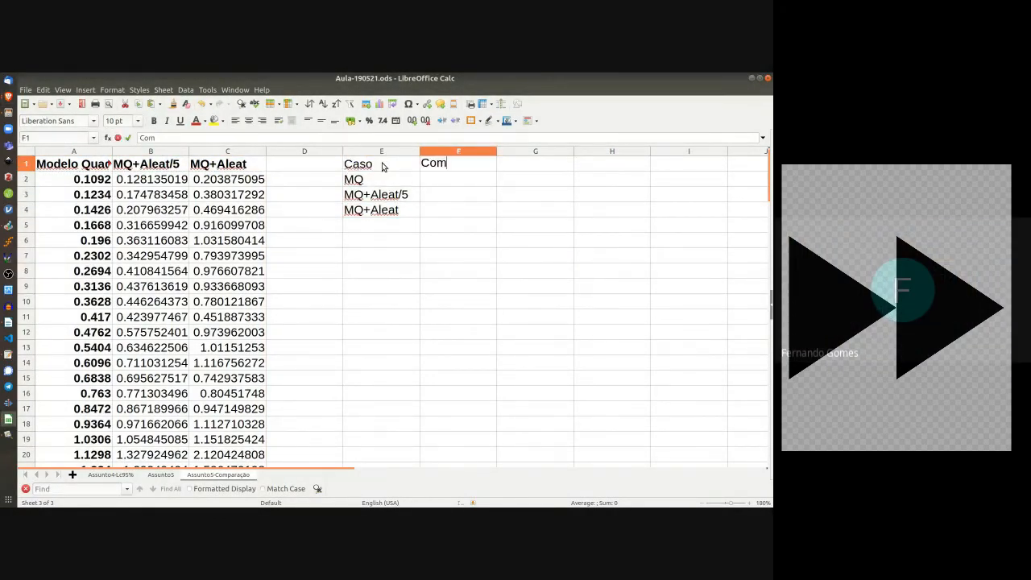
Step: Enter MQ in F2:F4 as the comparison model and make E1:F4 bold
click(433, 177)
text(MQ)
drag(452, 211, 384, 165)
Step: Add bold headers R² in G1 and RMSE in H1, and enter 1 and 0 for the MQ case in G2:H2
click(537, 163)
text(R2)
key(BackSpace)
text(²)
key(Tab)
text(RMSE)
drag(617, 164, 536, 165)
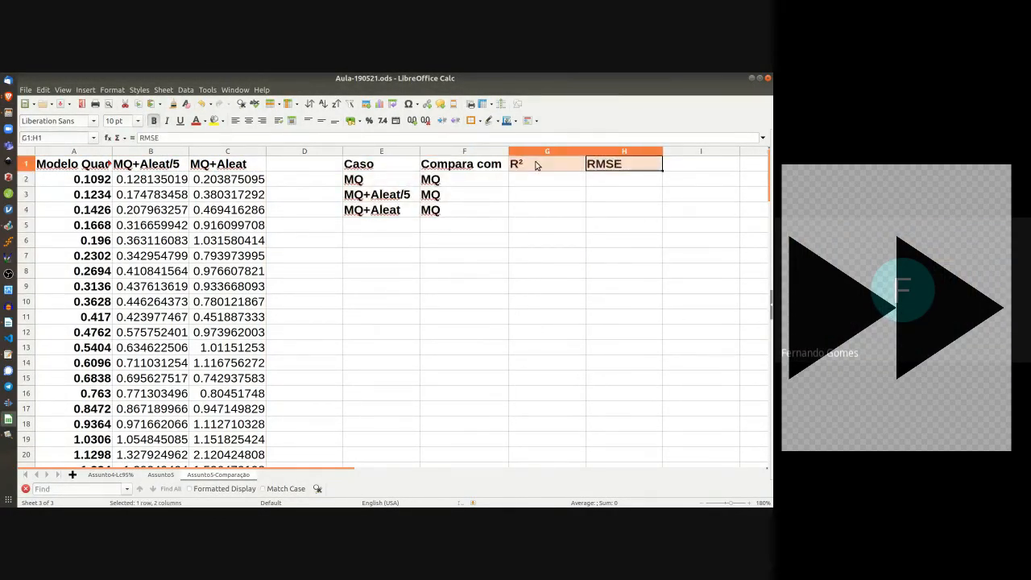
text(10)
click(377, 165)
drag(378, 165, 369, 208)
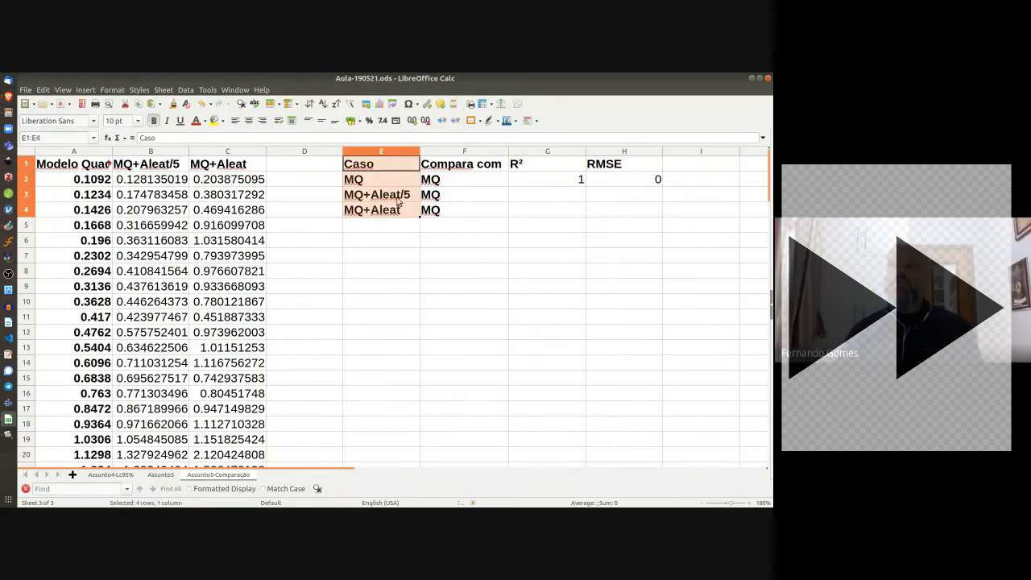
click(432, 182)
click(548, 179)
click(624, 180)
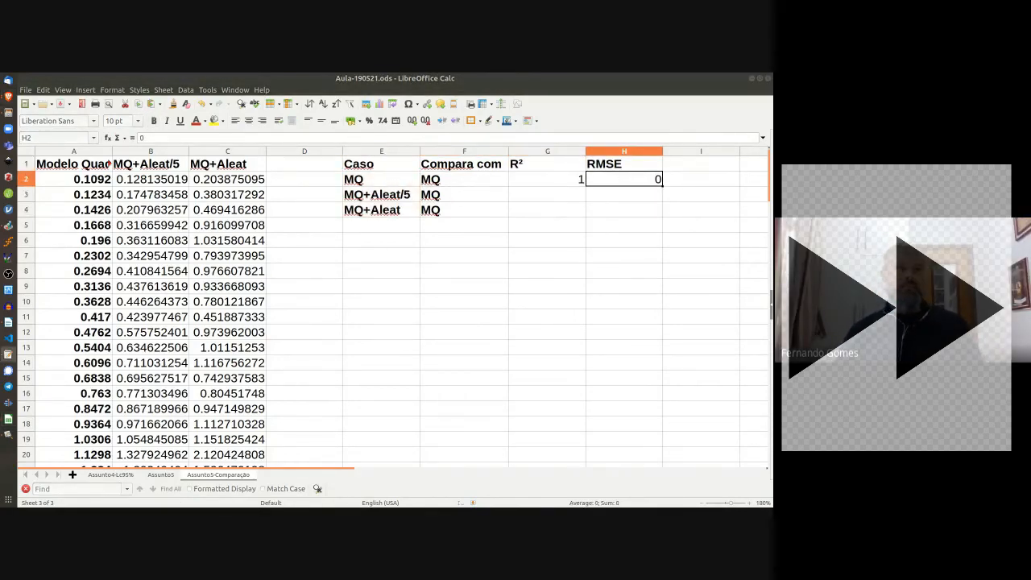
Step: Paste the adjusted R² and RMSE from the fit results: 0.999948879 and 0.056251072 for MQ+Aleat/5 in G3:H3, and the MQ+Aleat pair in G4:H4
click(537, 196)
key(ctrl+v)
click(624, 195)
key(ctrl+v)
click(543, 213)
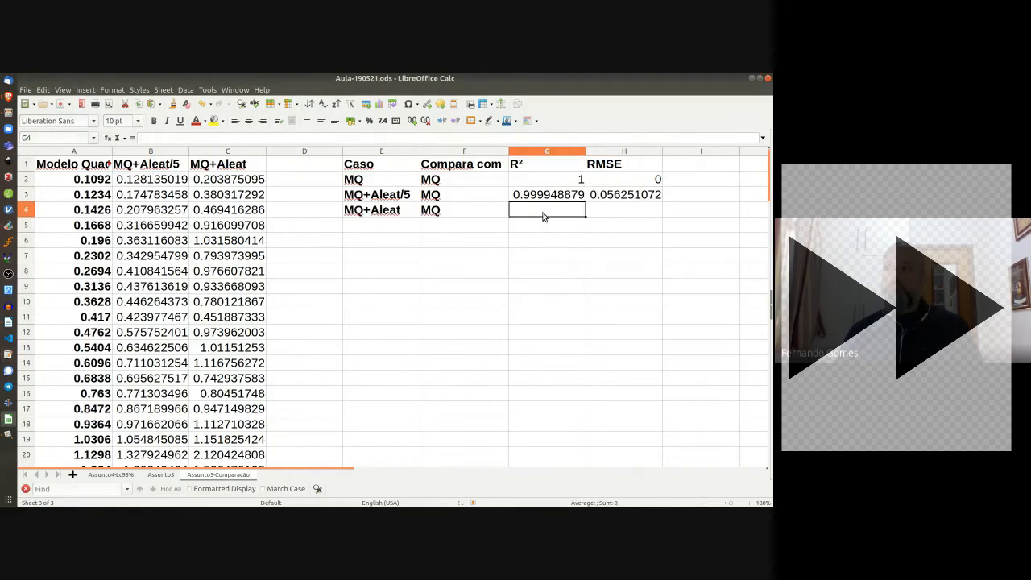
key(ctrl+v)
click(621, 211)
key(ctrl+v)
Step: Add four decimal places to the R² and RMSE values in G2:H4
drag(621, 211, 564, 182)
click(412, 123)
click(413, 123)
click(413, 122)
click(413, 122)
click(340, 317)
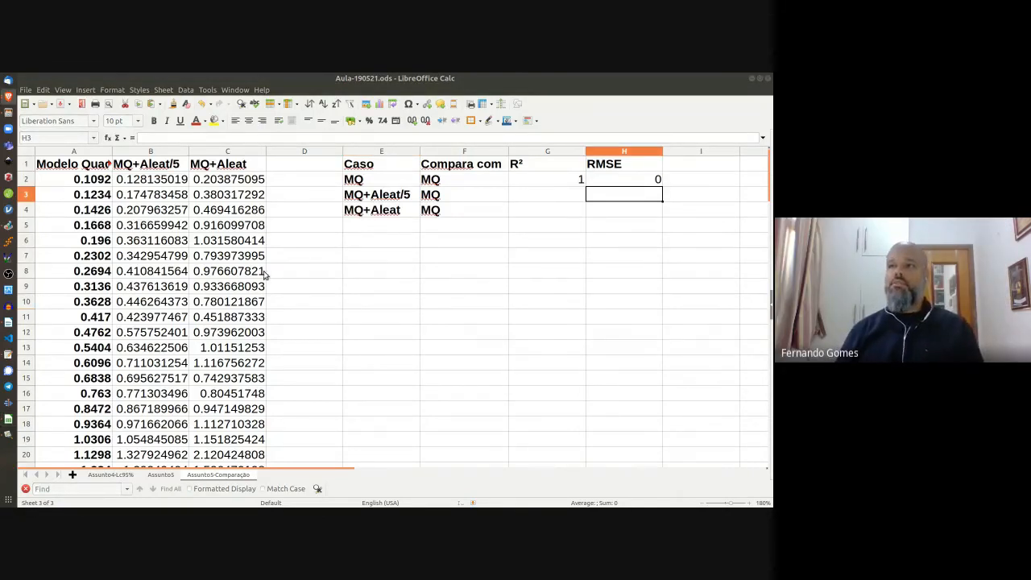
click(375, 168)
shift+click(367, 212)
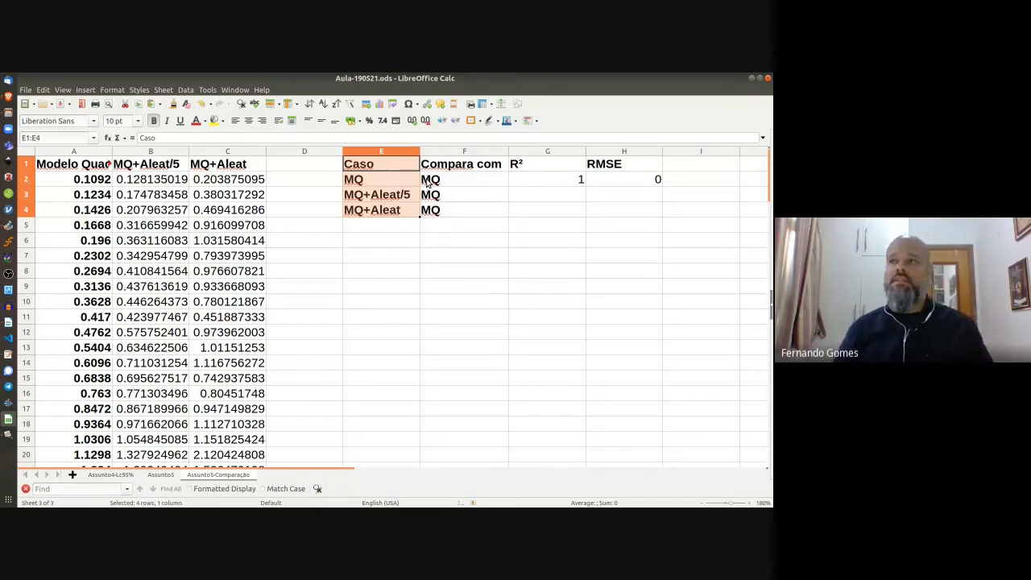
click(473, 181)
click(548, 184)
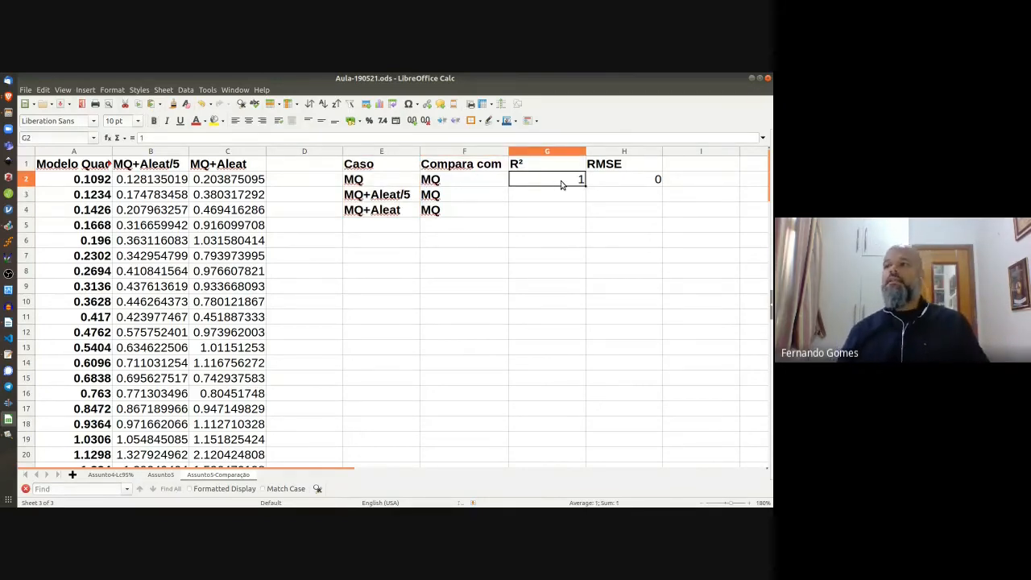
click(392, 179)
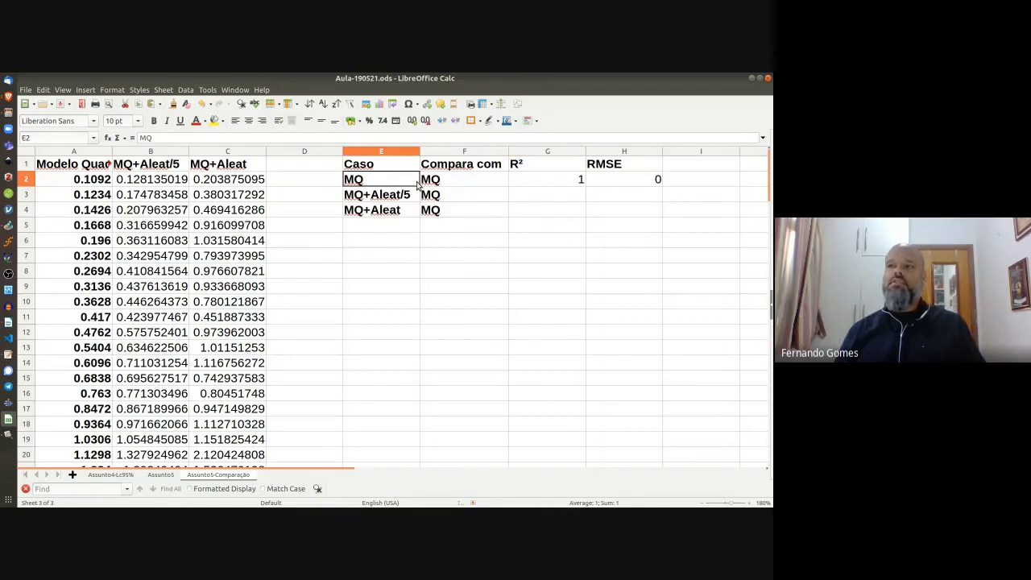
click(425, 184)
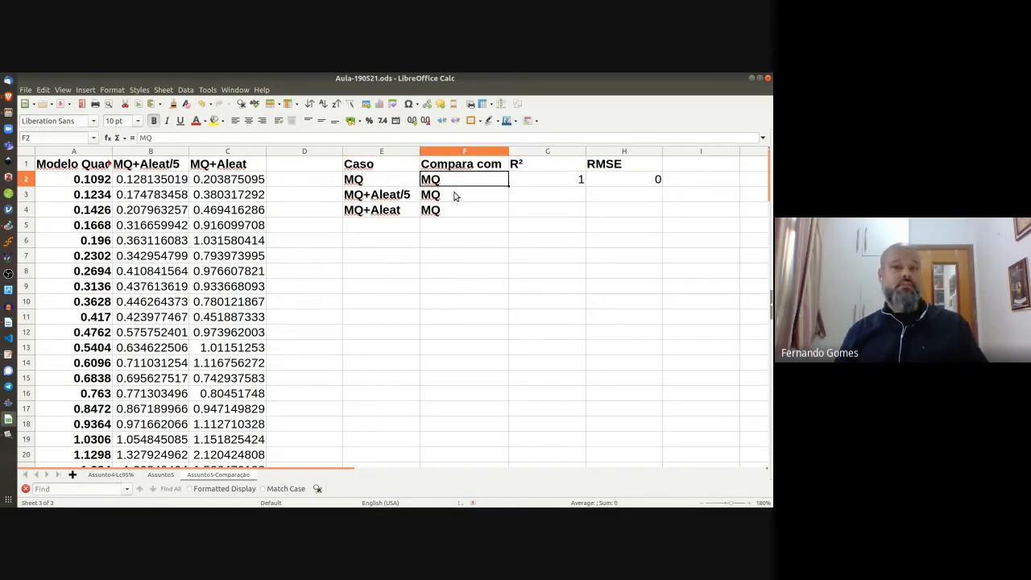
Step: Paste the MQ+Aleat/5 fit results: R² 0.999948878625317 in G3 and RMSE 0.0562510723139406 in H3
click(570, 186)
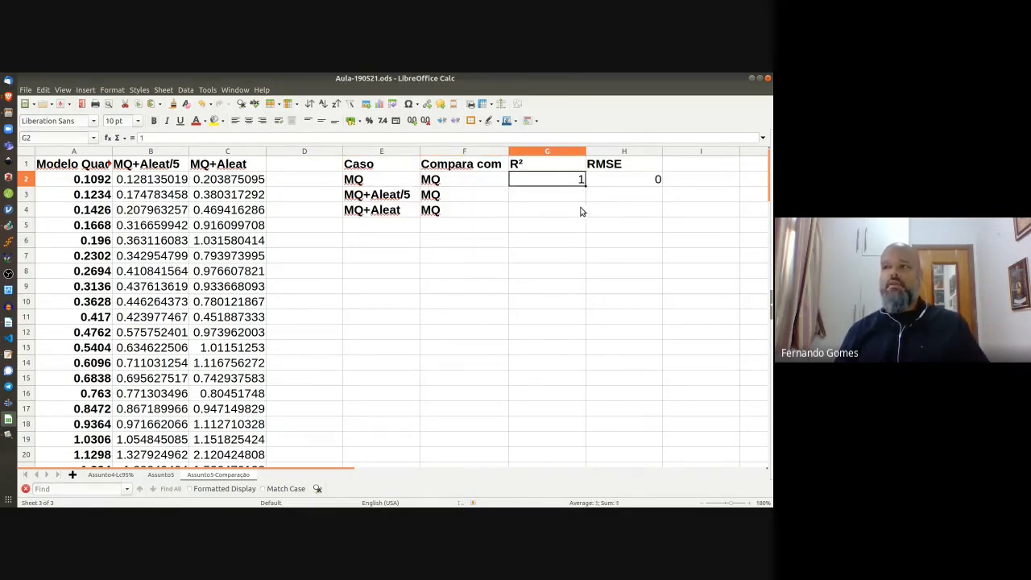
click(619, 182)
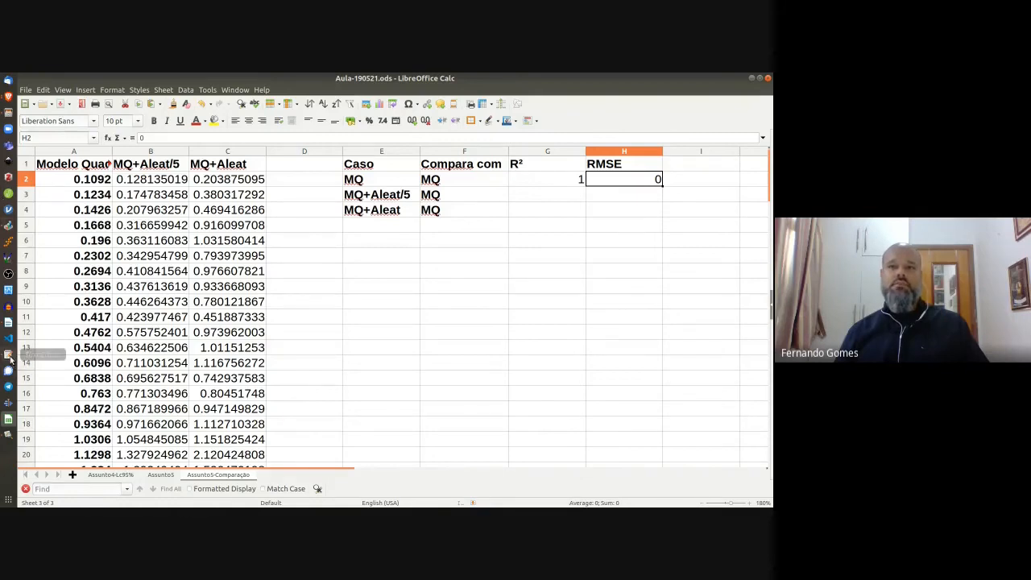
click(8, 354)
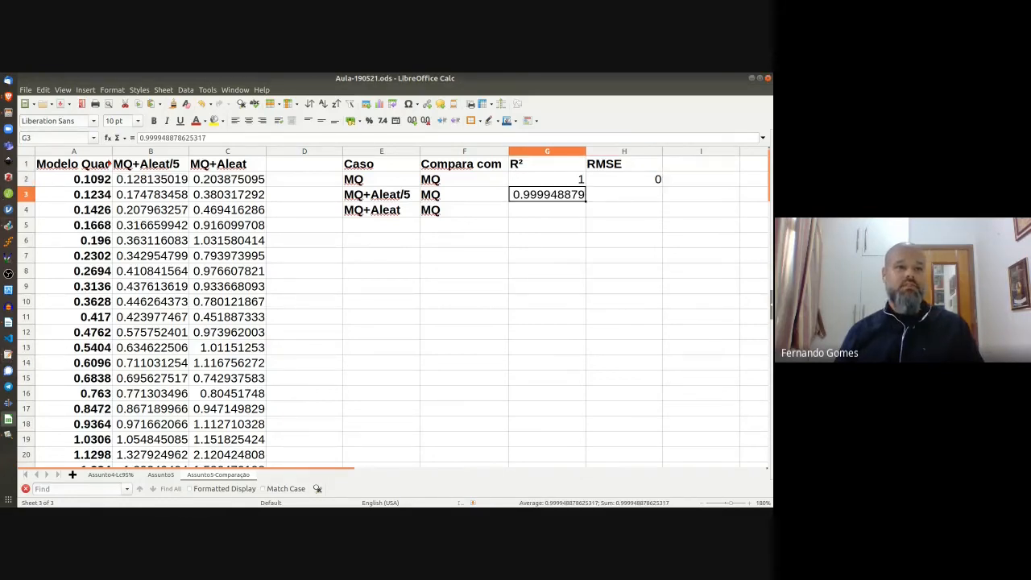
key(alt+Tab)
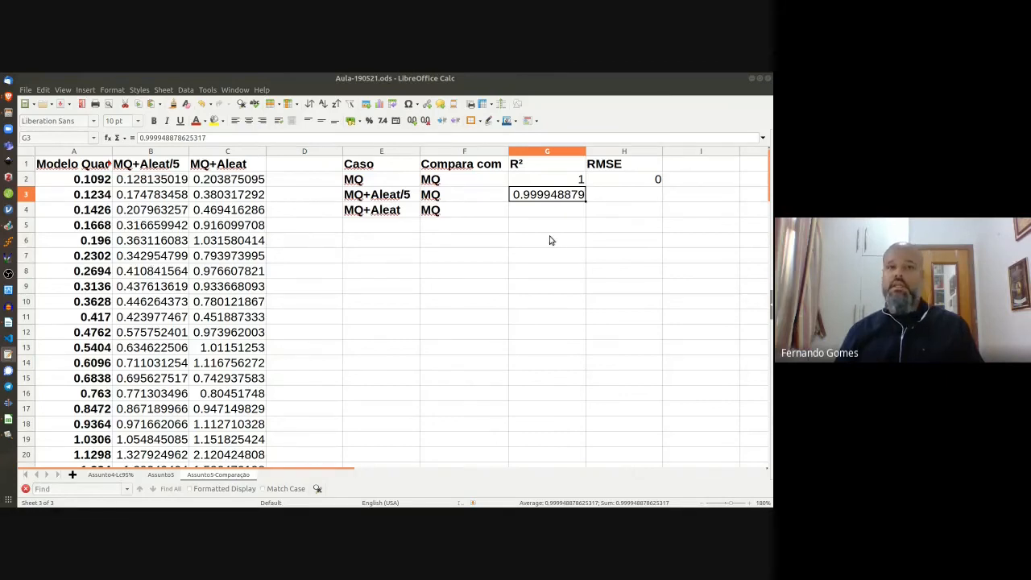
click(602, 200)
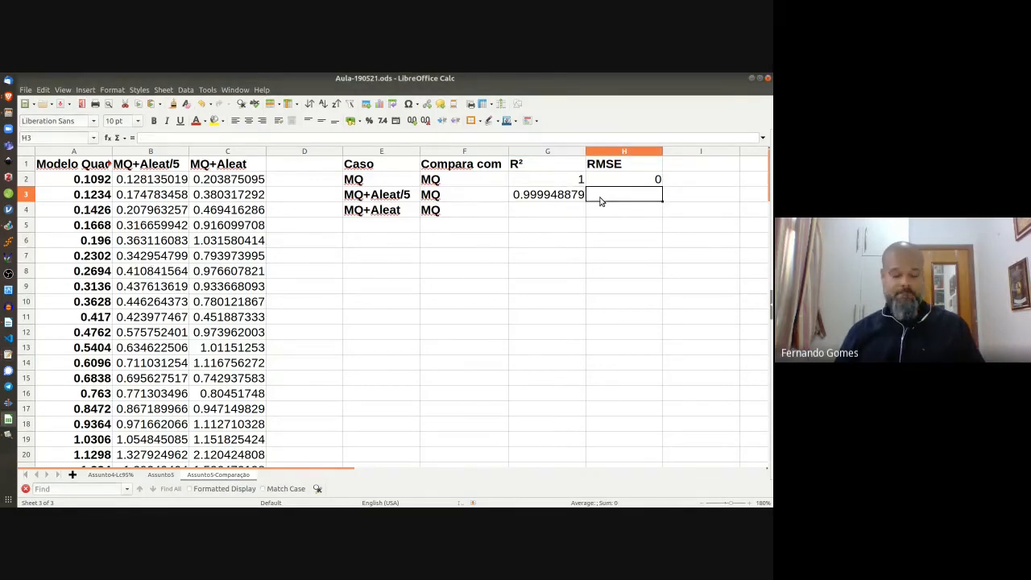
key(ctrl+v)
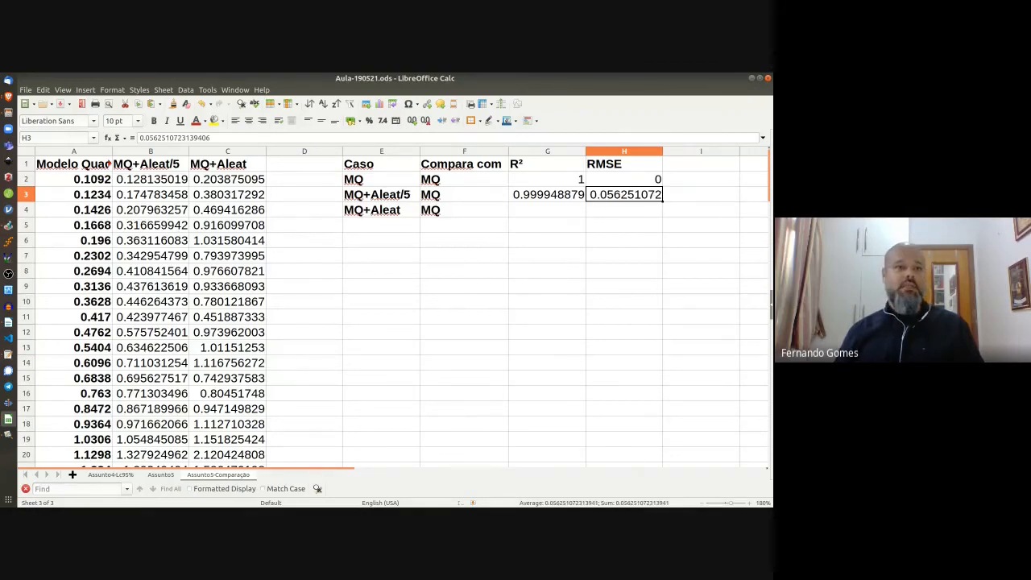
Step: Enter the MQ+Aleat fit results: R² 0.998730035744729 in G4 and RMSE 0.281255361569703 in H4
click(556, 210)
text(0.998730036)
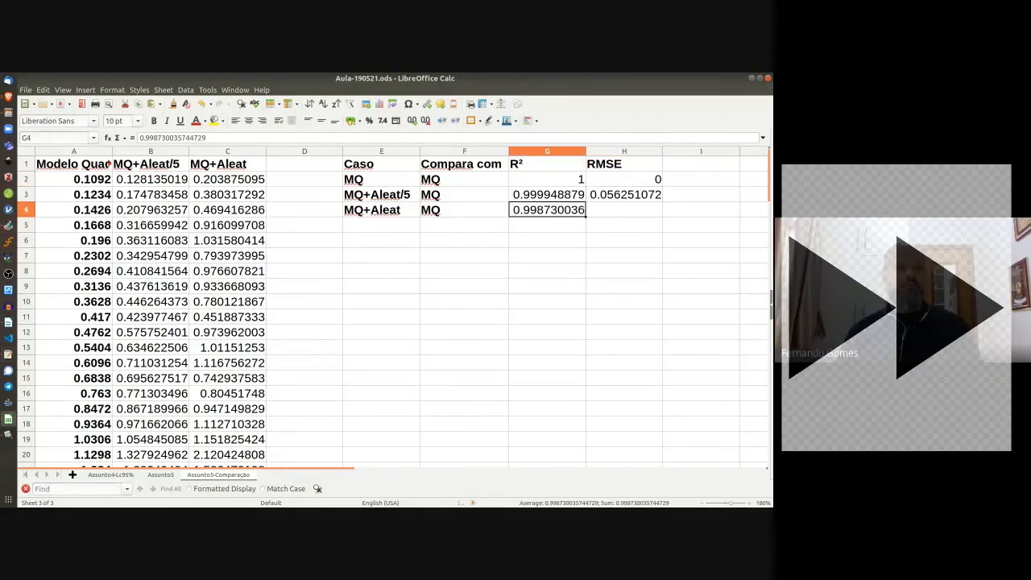
click(609, 211)
text(0.281255361569703)
Step: Format the R² and RMSE values in G2:H4 to show four decimal places
drag(549, 180, 624, 210)
click(412, 121)
click(413, 121)
click(412, 121)
click(412, 121)
click(348, 318)
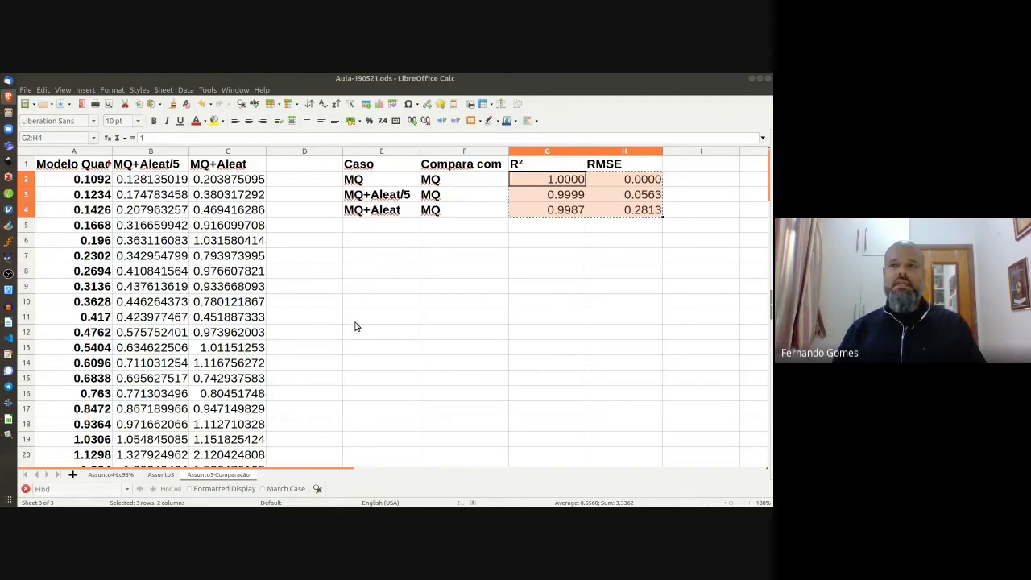
Step: Start a noise column headed Ruido in E7, with 0, =1/5 and 1 in E8:E10
click(377, 259)
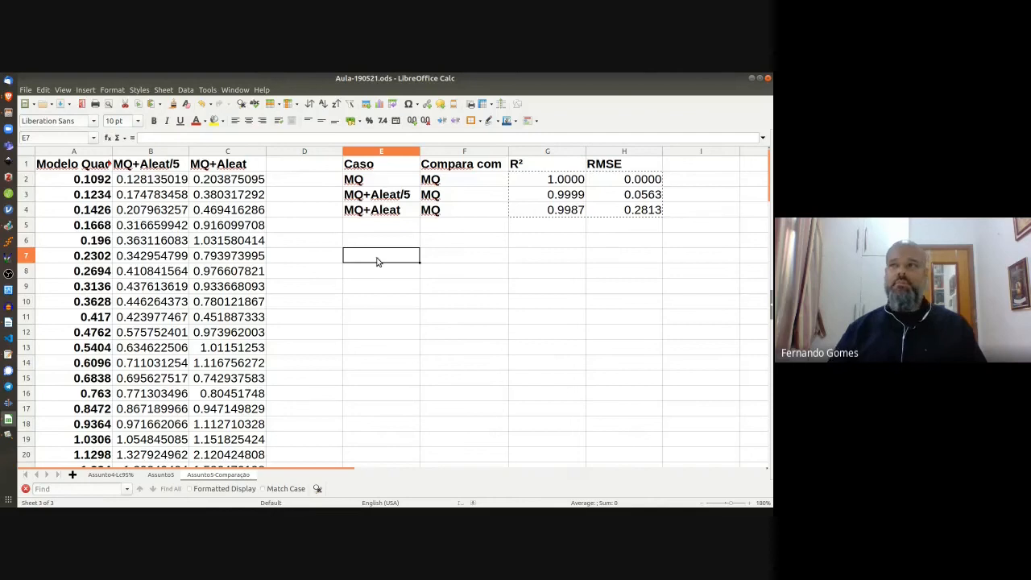
text(Rui)
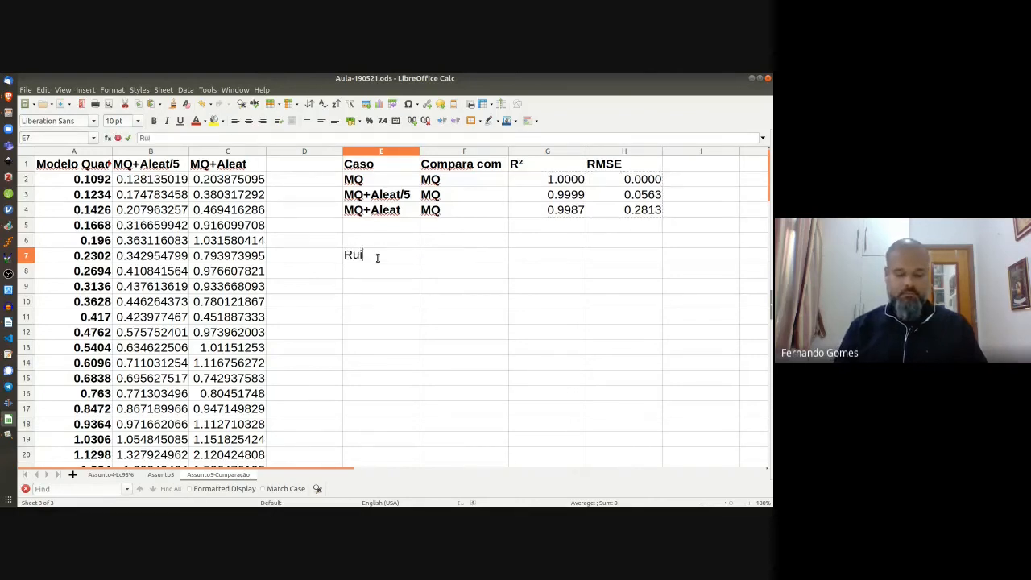
text(do)
key(Return)
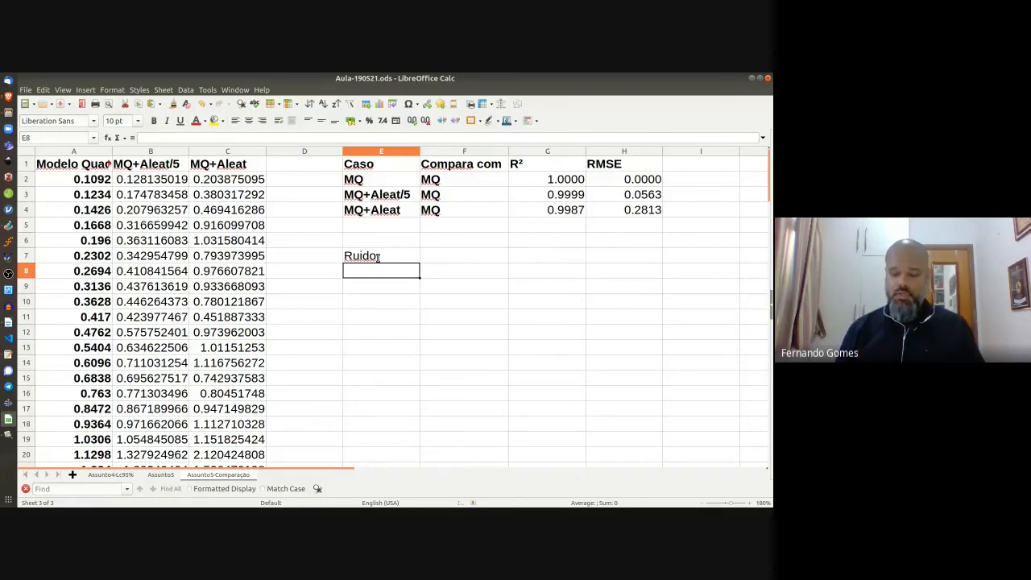
text(0)
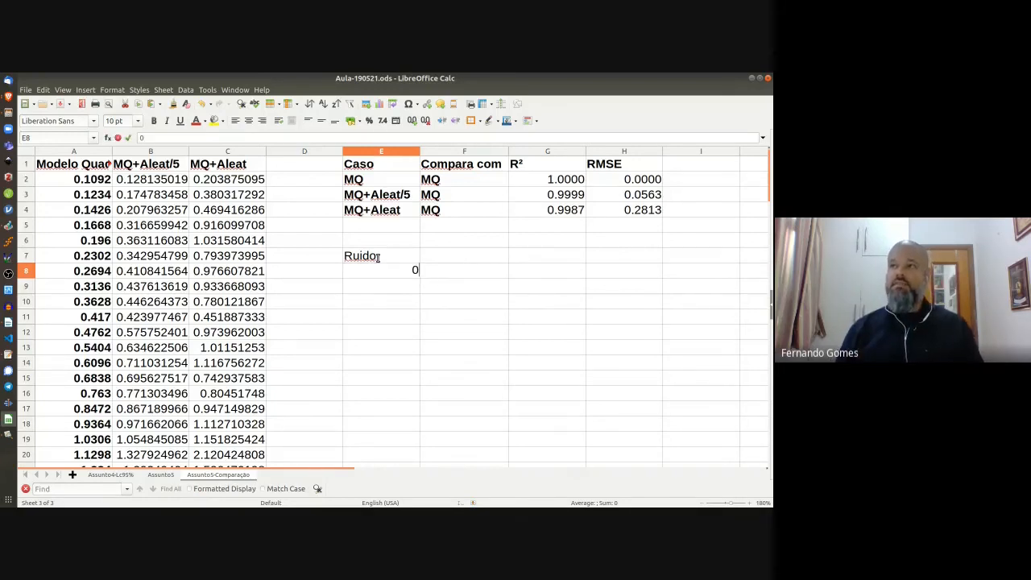
key(Return)
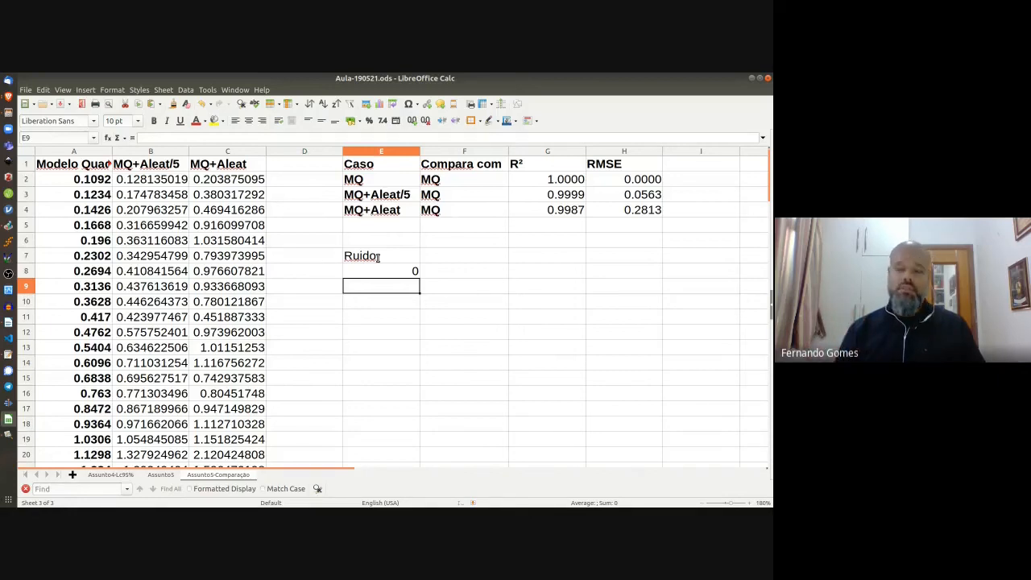
text(=)
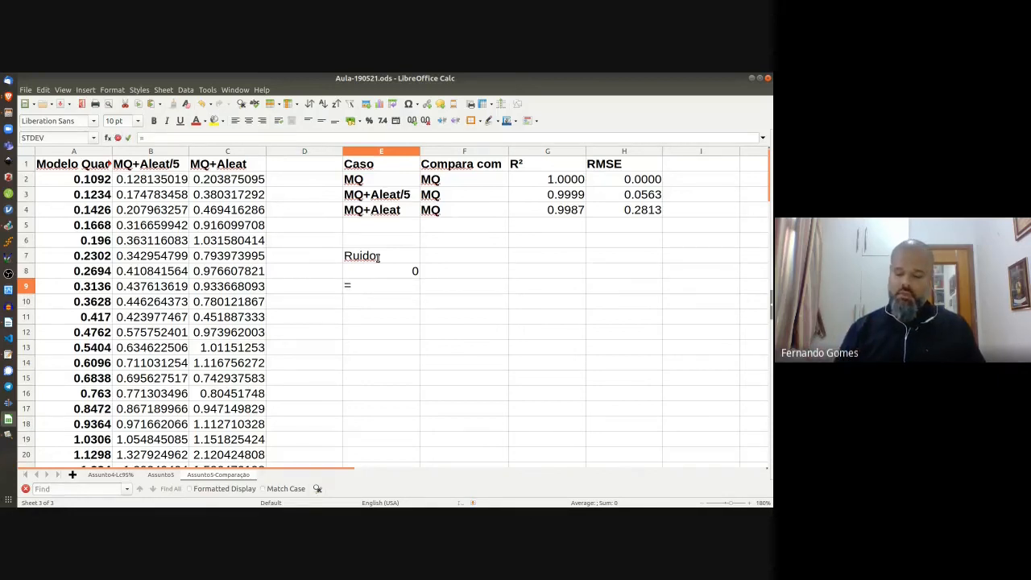
text(1/5)
key(Return)
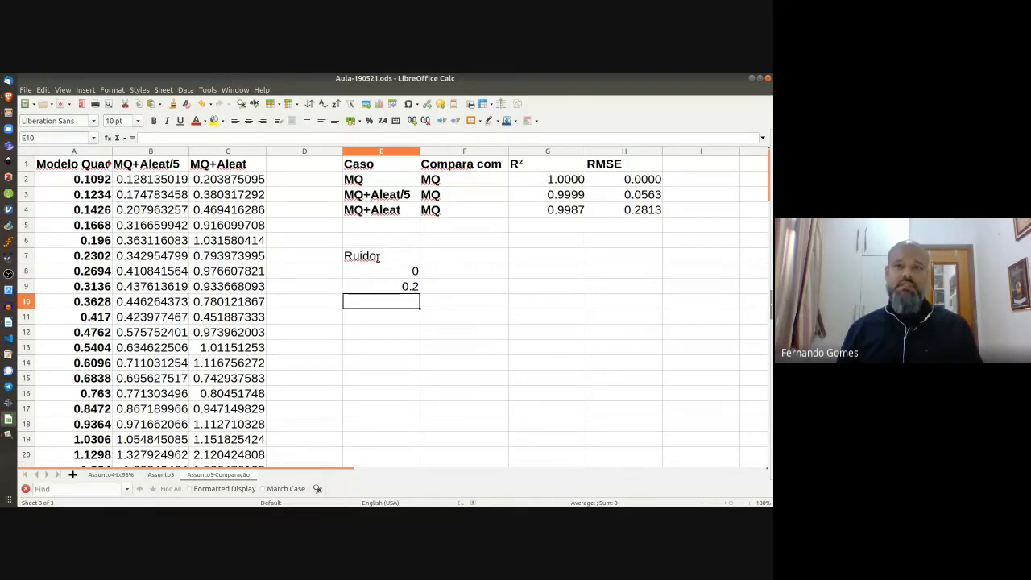
text(1)
key(Return)
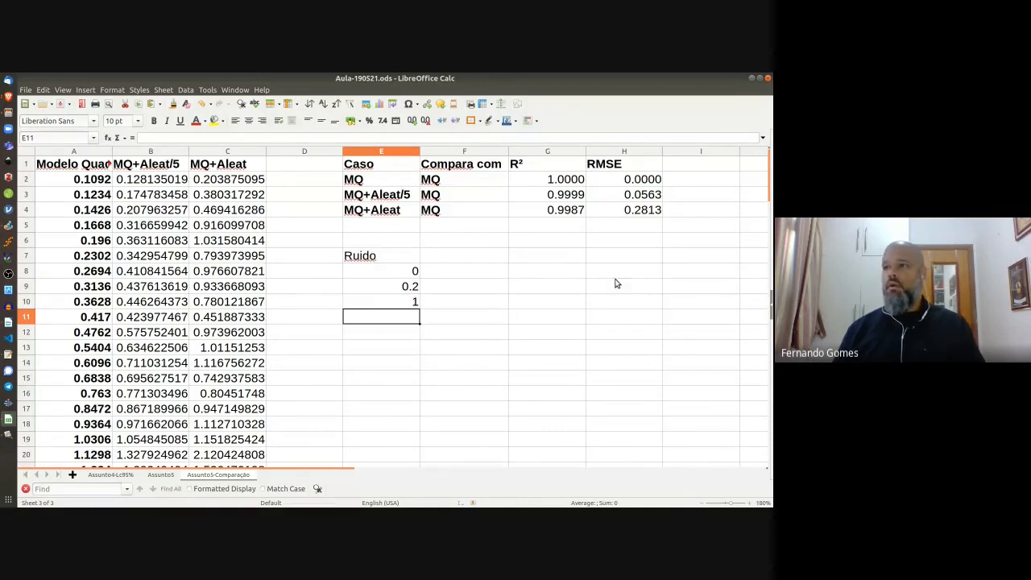
Step: Correct the spelling of the E7 heading to Ruído
click(368, 255)
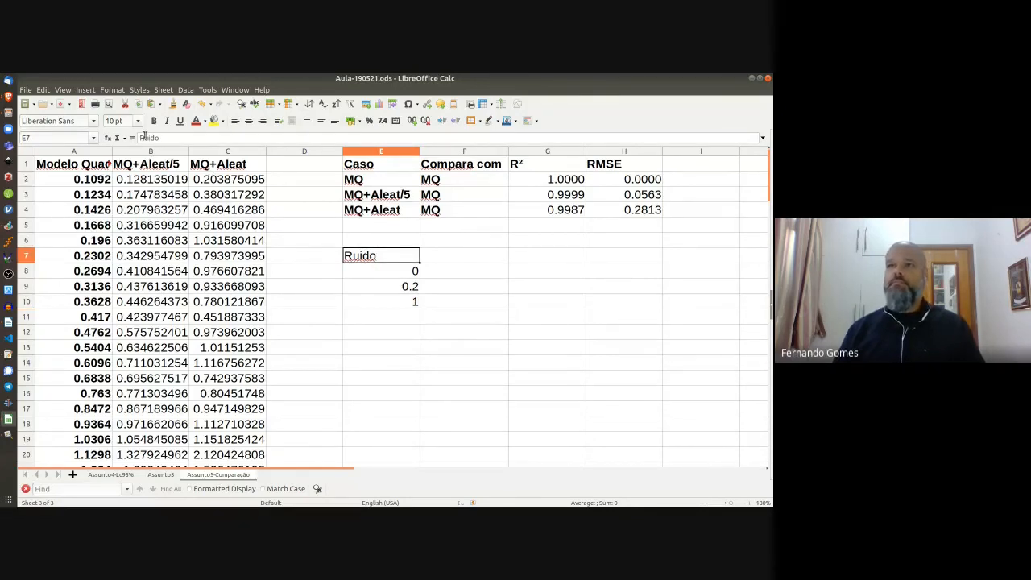
click(149, 137)
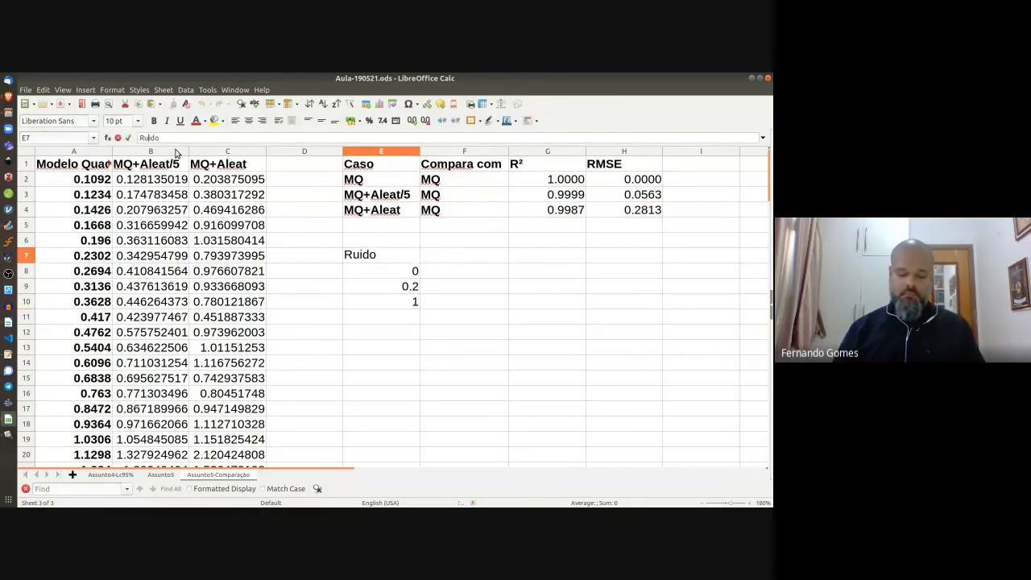
key(Delete)
text(í)
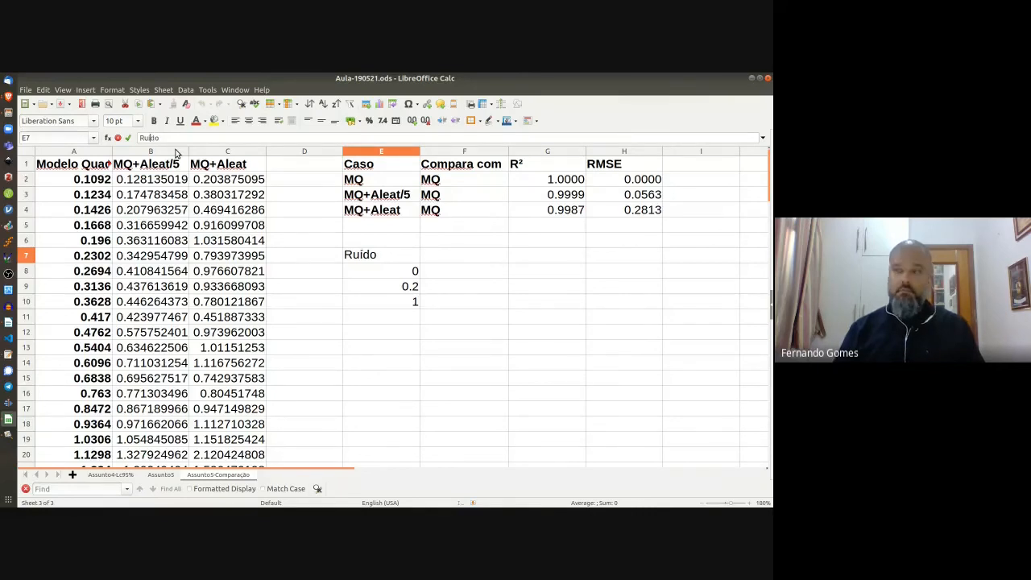
key(Return)
Step: Copy the R² and RMSE columns with their headers from G1:H4 to F7:G10, beside the noise values
key(Up)
key(Right)
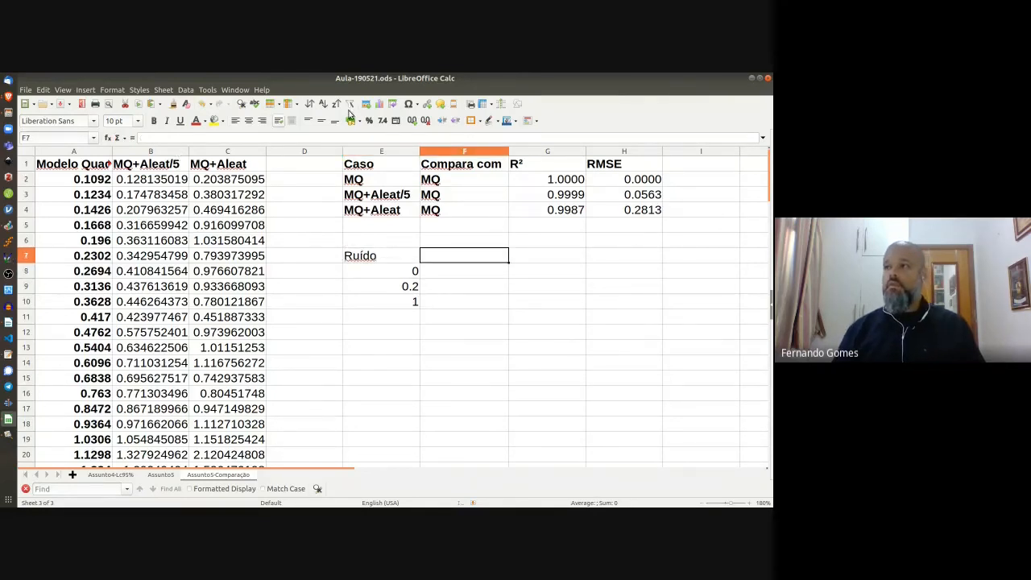
click(542, 166)
shift+click(619, 214)
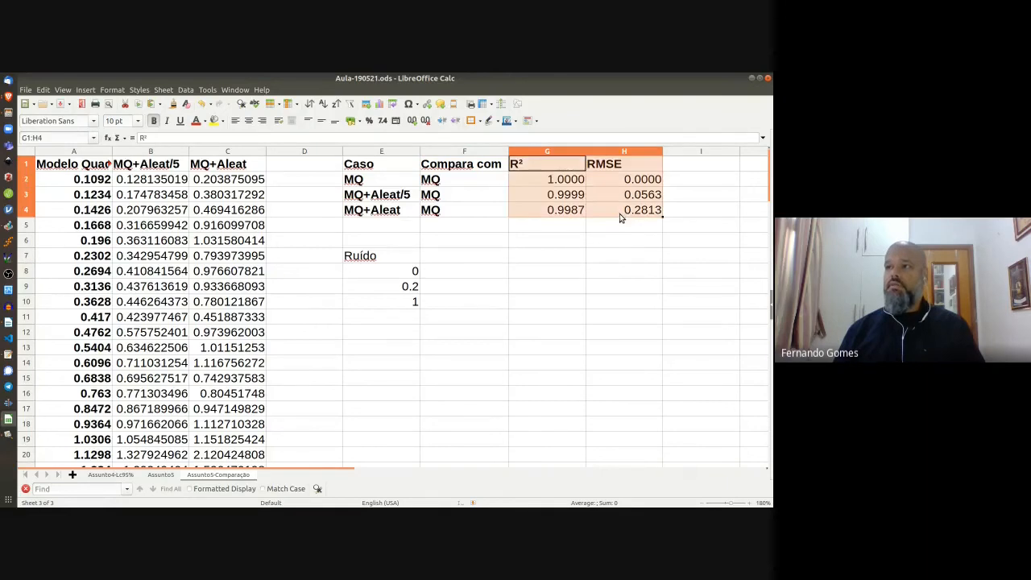
key(ctrl+c)
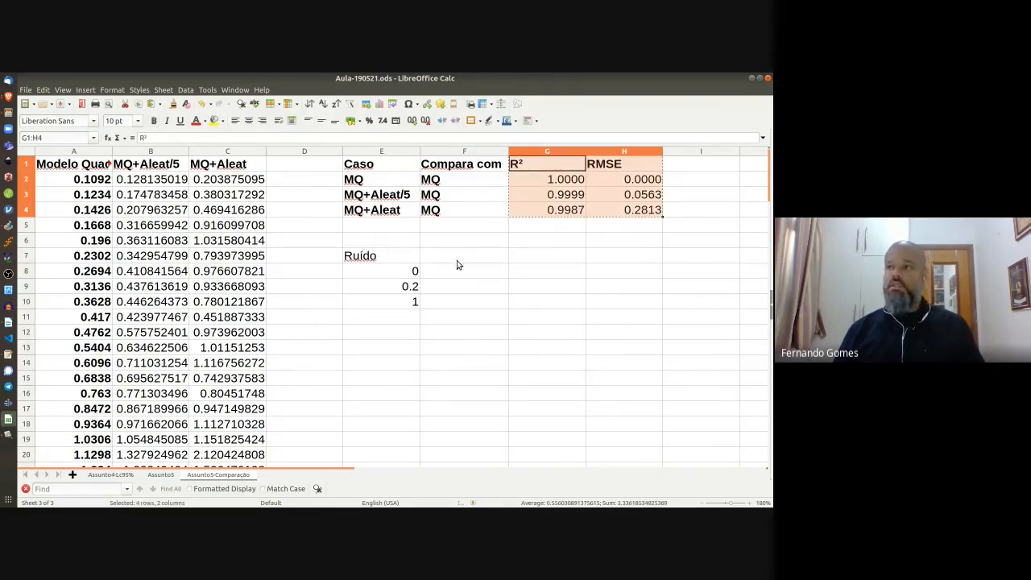
click(457, 262)
key(ctrl+v)
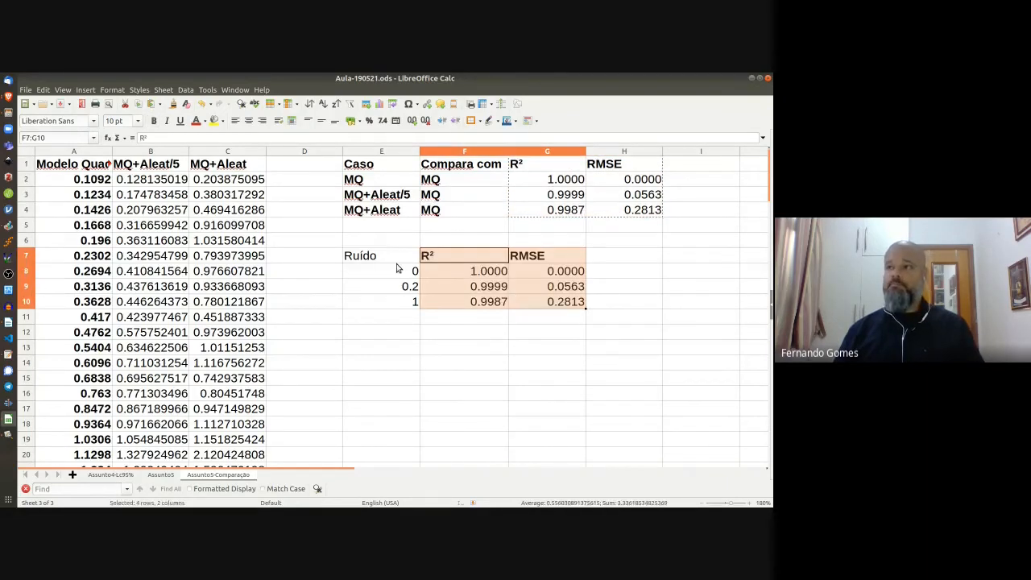
Step: Make the Ruído heading and the noise values in E7:E10 bold
key(Left)
shift+click(397, 305)
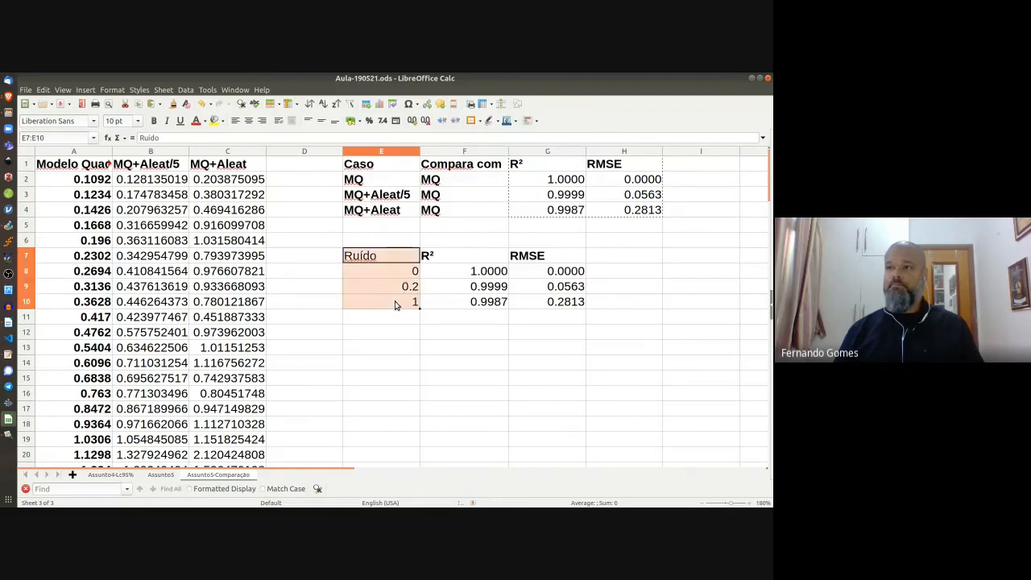
key(ctrl+b)
click(423, 332)
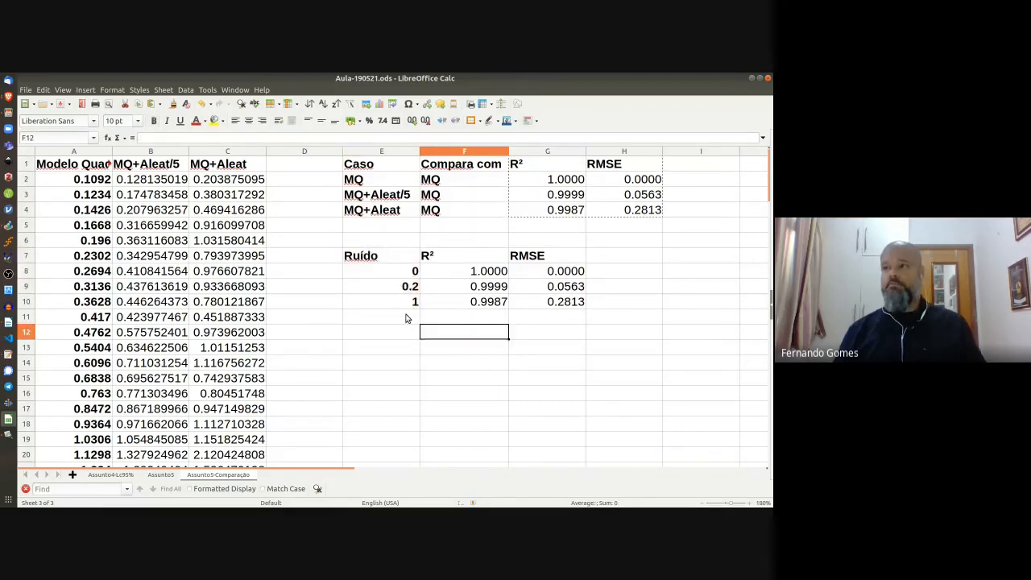
Step: Copy E7:G10 into a new QtiPlot table, using the first line as column names, and move the table window up over the MQ+Aleat graph
click(394, 260)
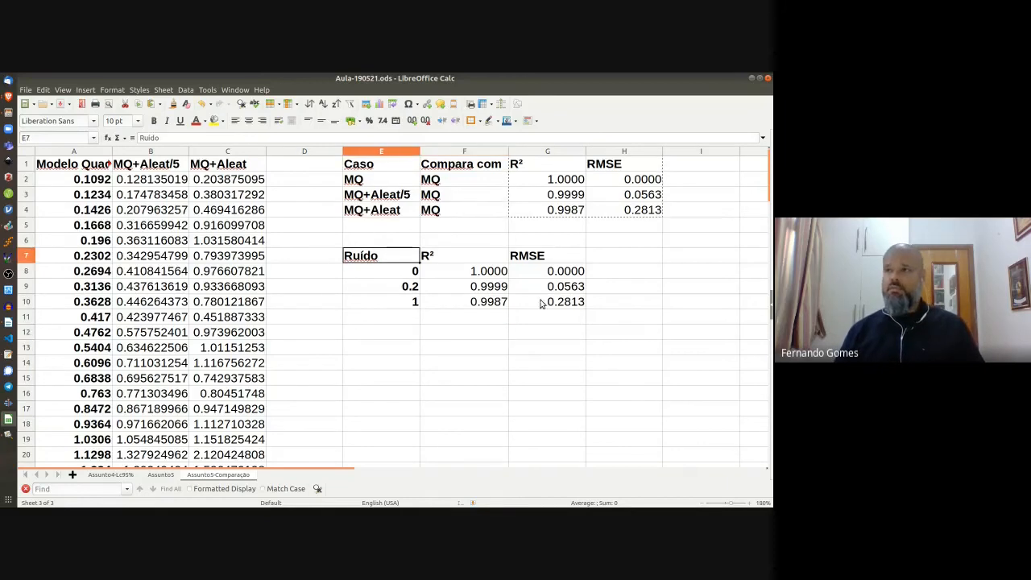
shift+click(577, 302)
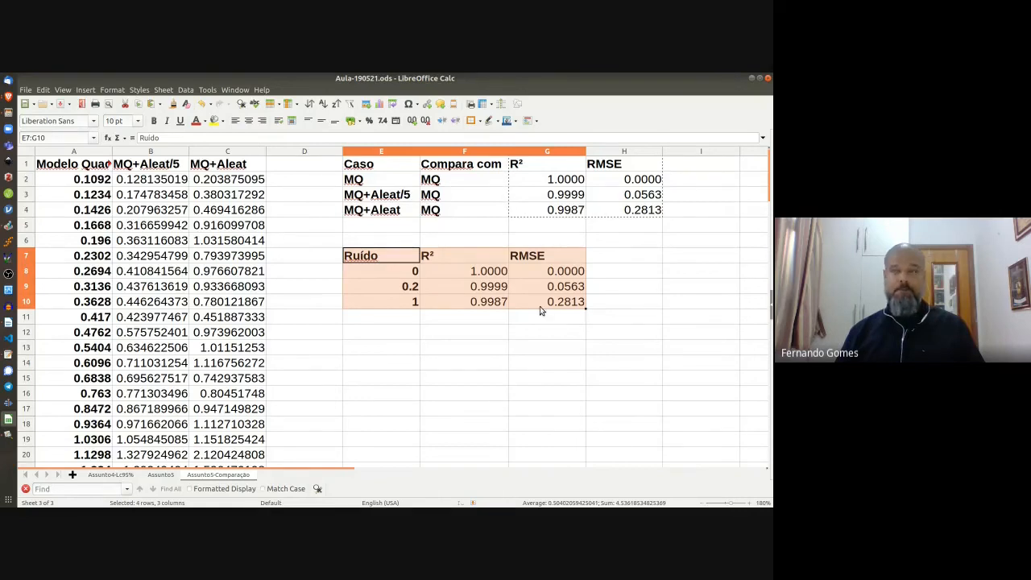
key(ctrl+c)
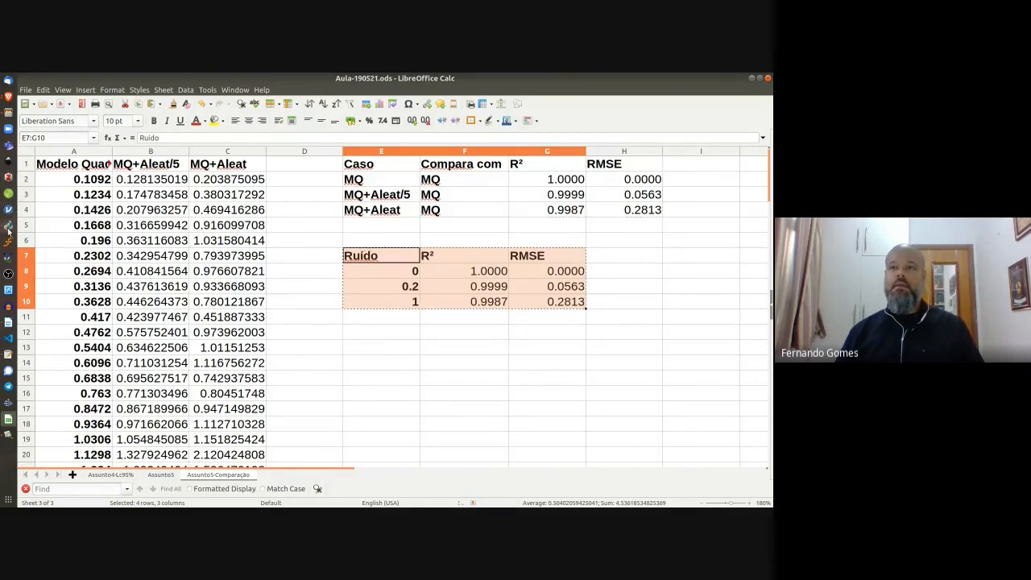
click(9, 225)
click(234, 150)
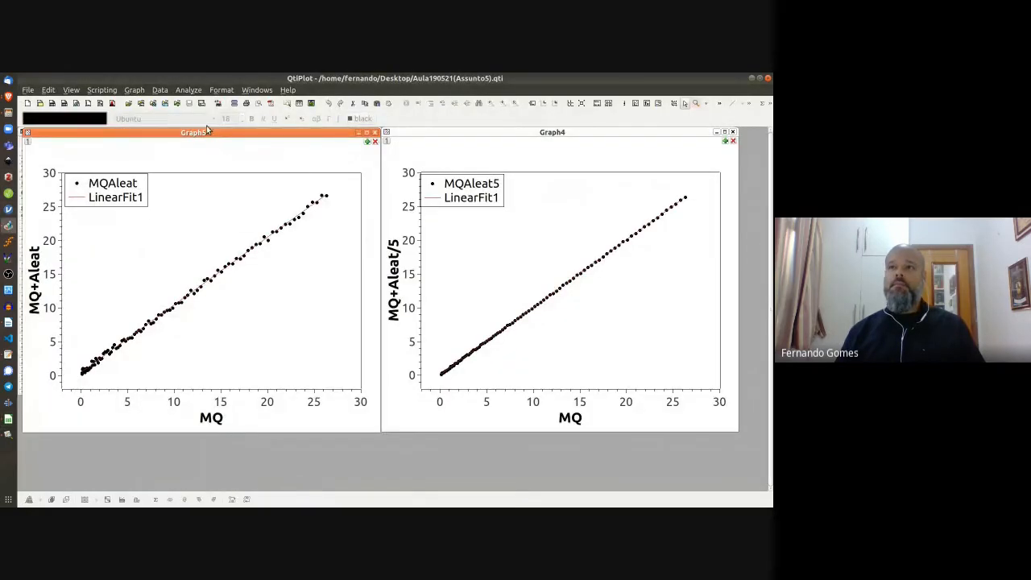
click(53, 104)
click(55, 435)
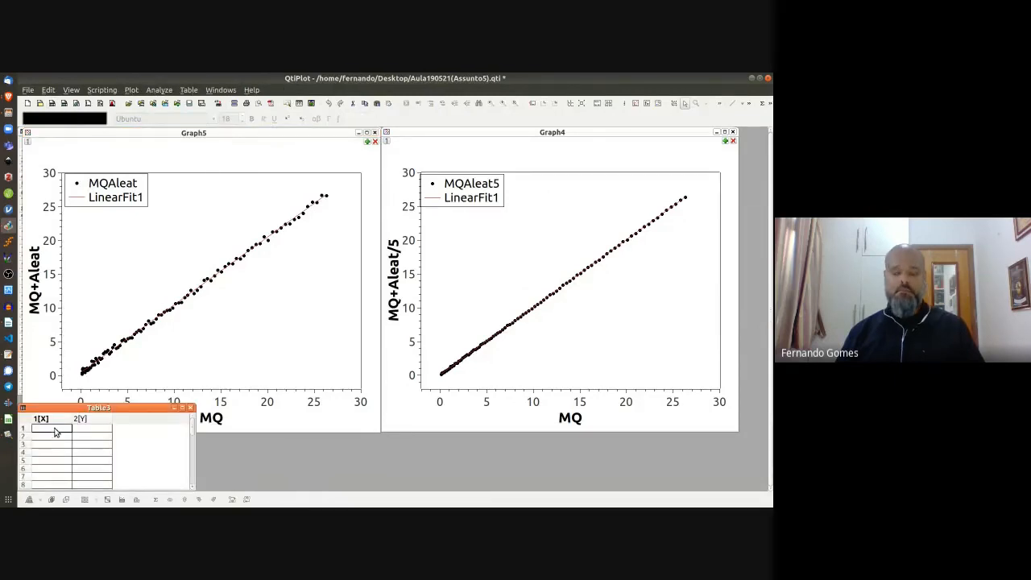
key(ctrl+v)
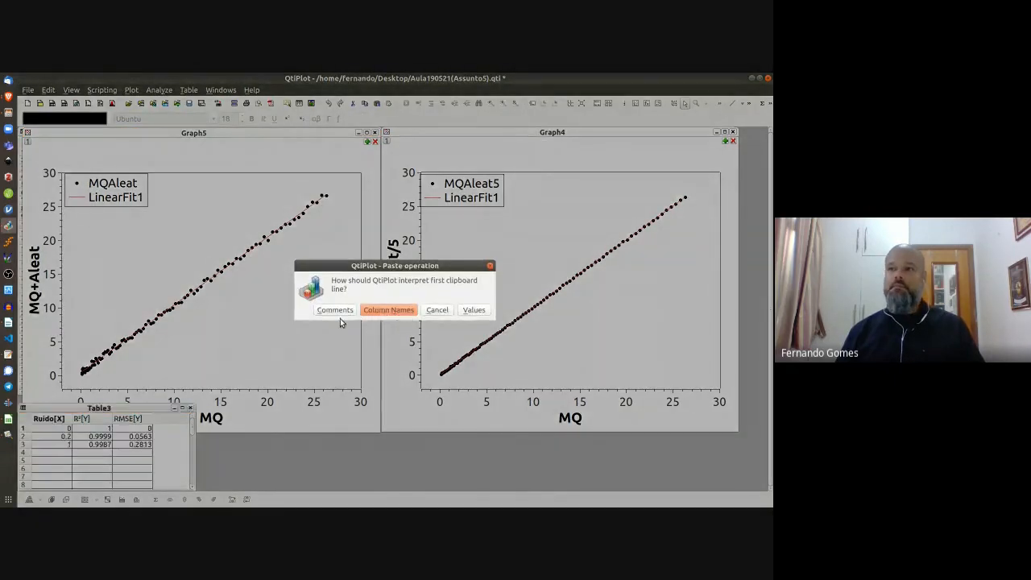
key(Return)
drag(153, 405, 164, 177)
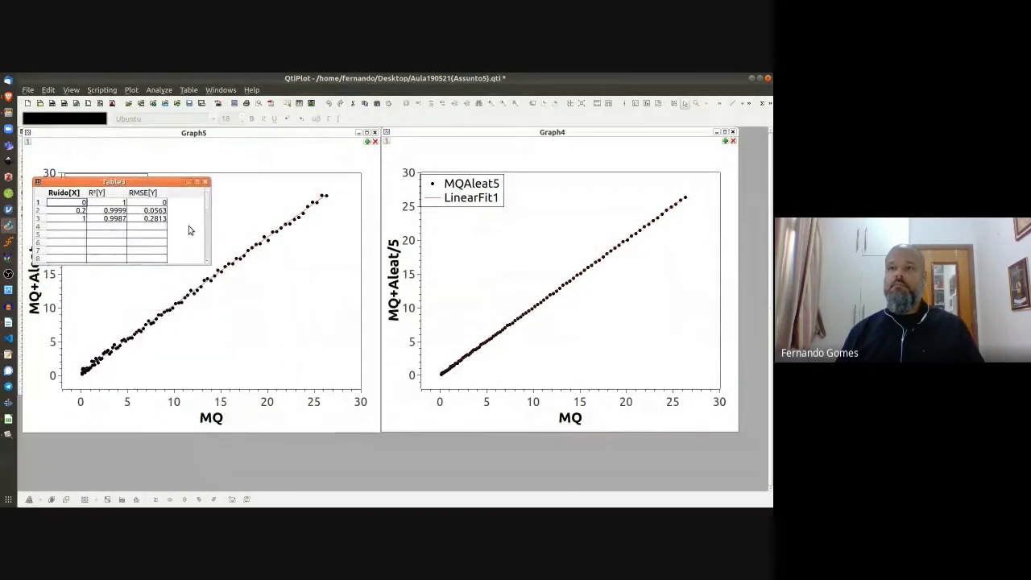